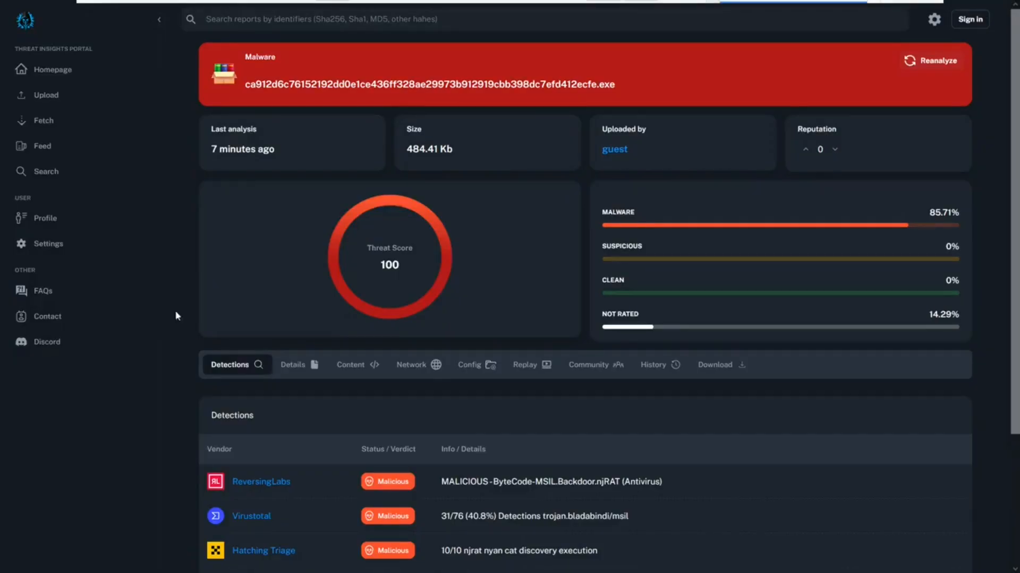
Step: Examine the malware report's analysis time, size, uploader and reputation, plus the verdicts each vendor gives in its detections table
drag(295, 147, 212, 131)
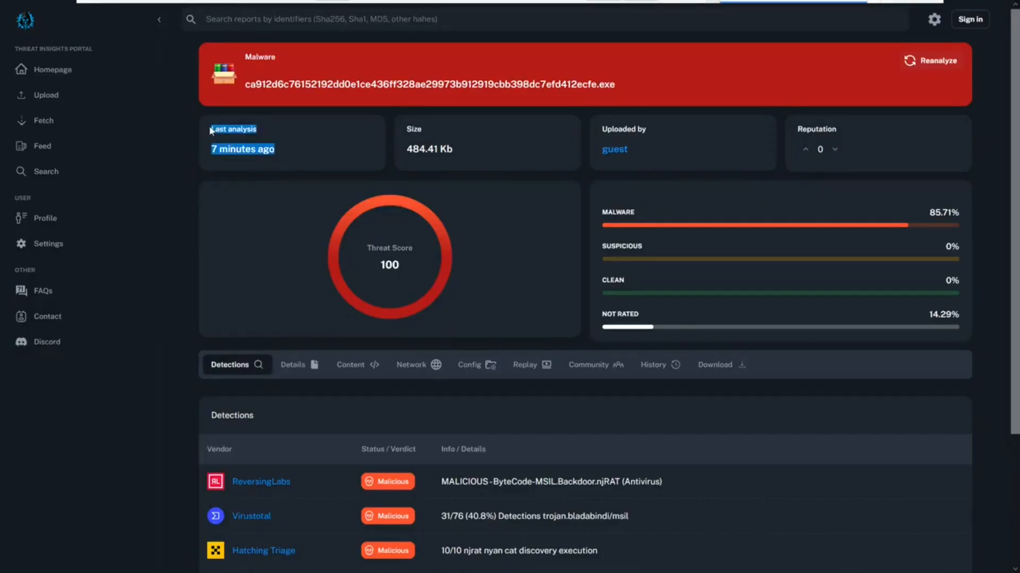
click(510, 159)
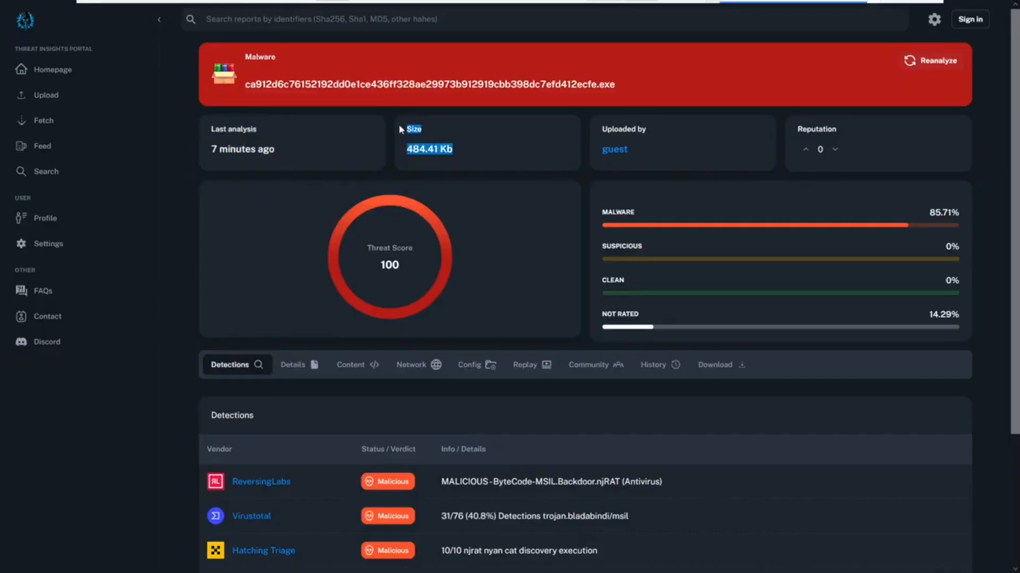
click(489, 154)
drag(656, 162, 640, 136)
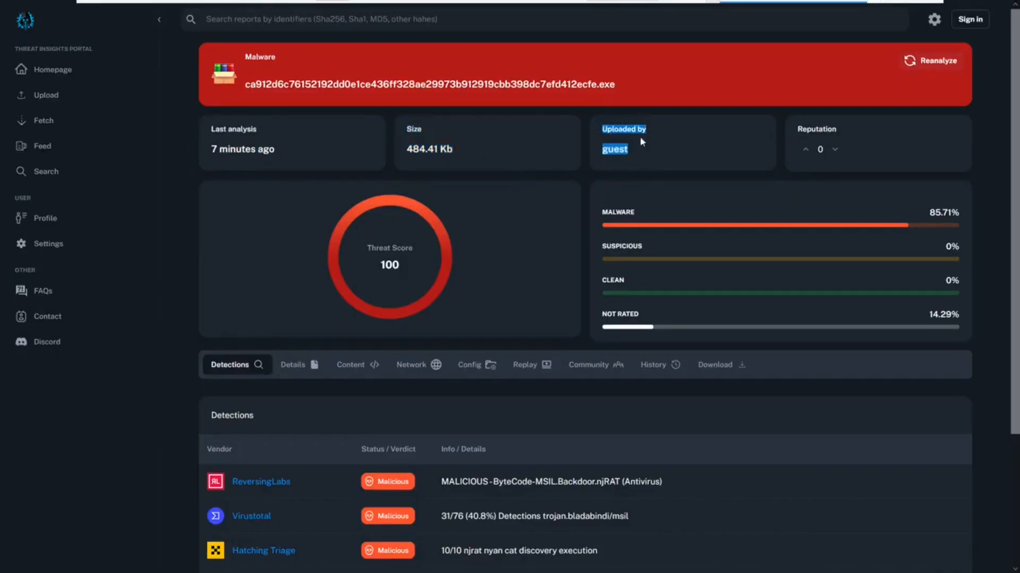
drag(824, 151, 798, 131)
click(901, 211)
scroll(371, 360, down, 3)
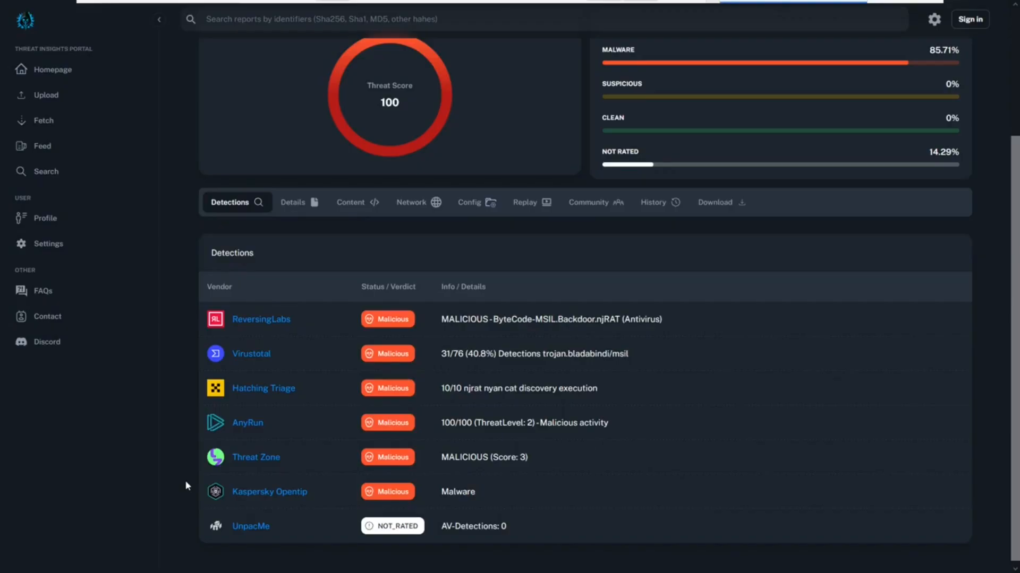
scroll(233, 435, up, 3)
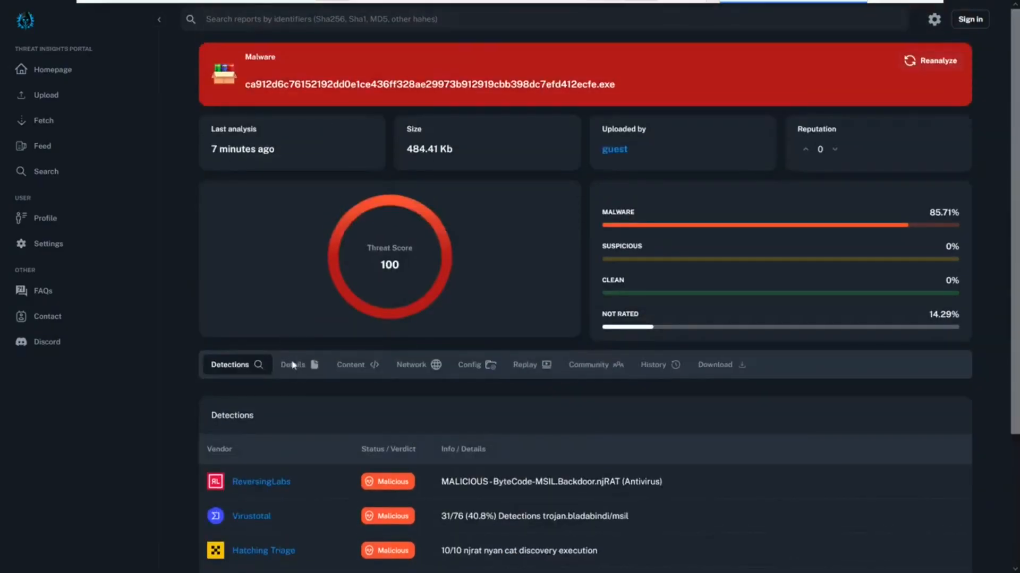
Step: Open the report's details and examine the file identifiers, including the SHA256, MD5 and SHA1 hashes
click(295, 365)
click(270, 454)
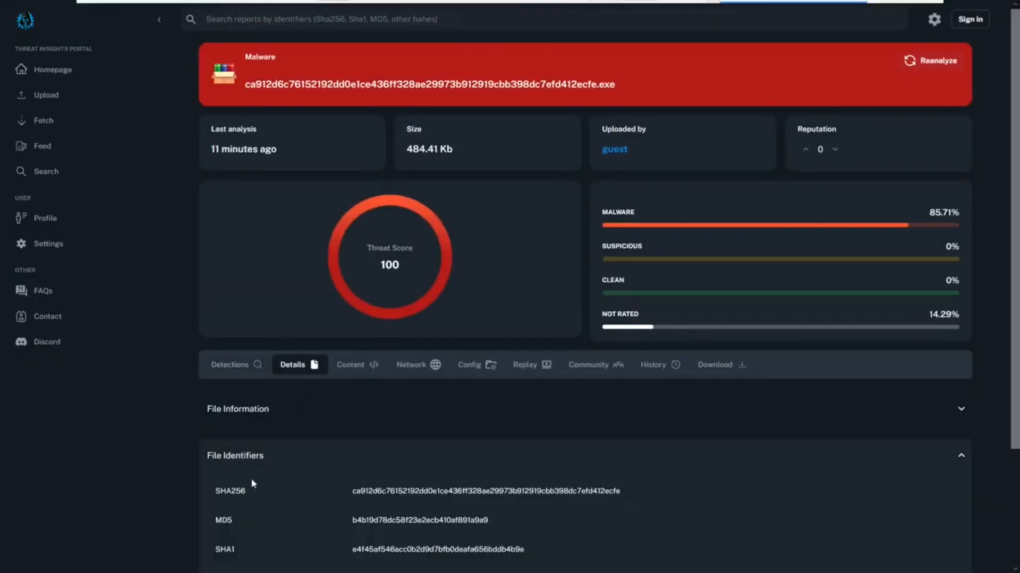
scroll(160, 424, down, 1)
double_click(367, 466)
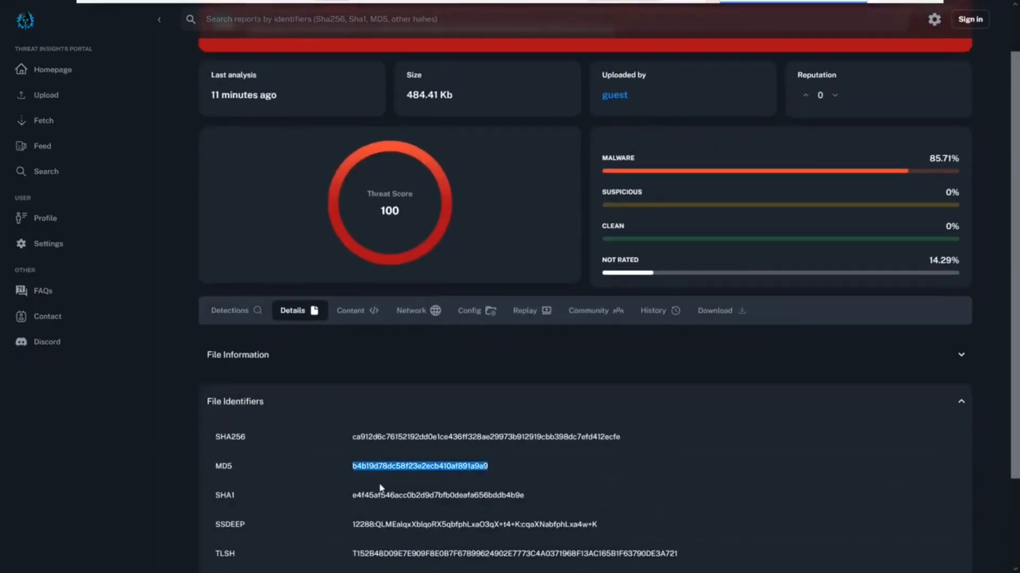
double_click(381, 494)
double_click(395, 437)
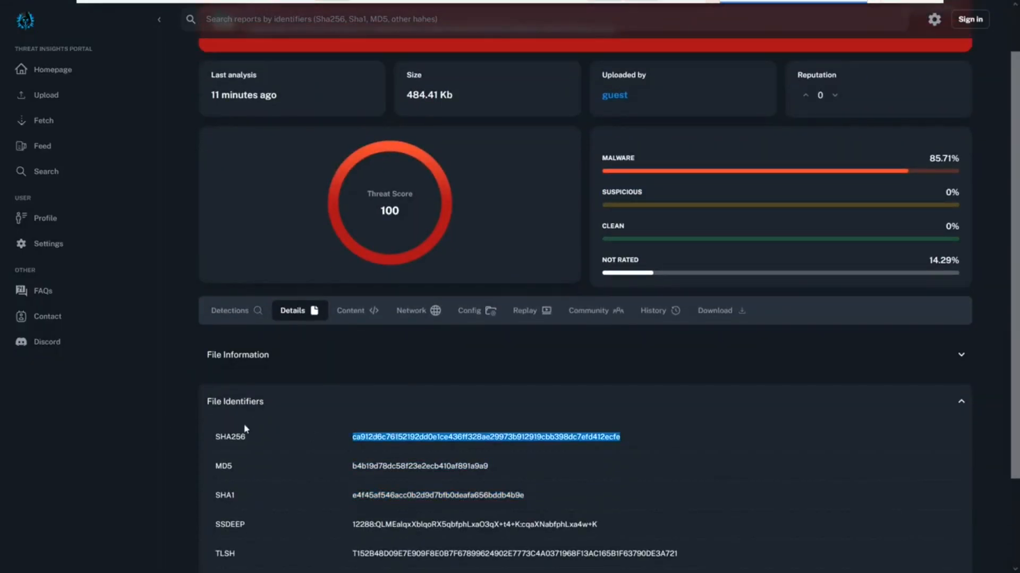
click(274, 424)
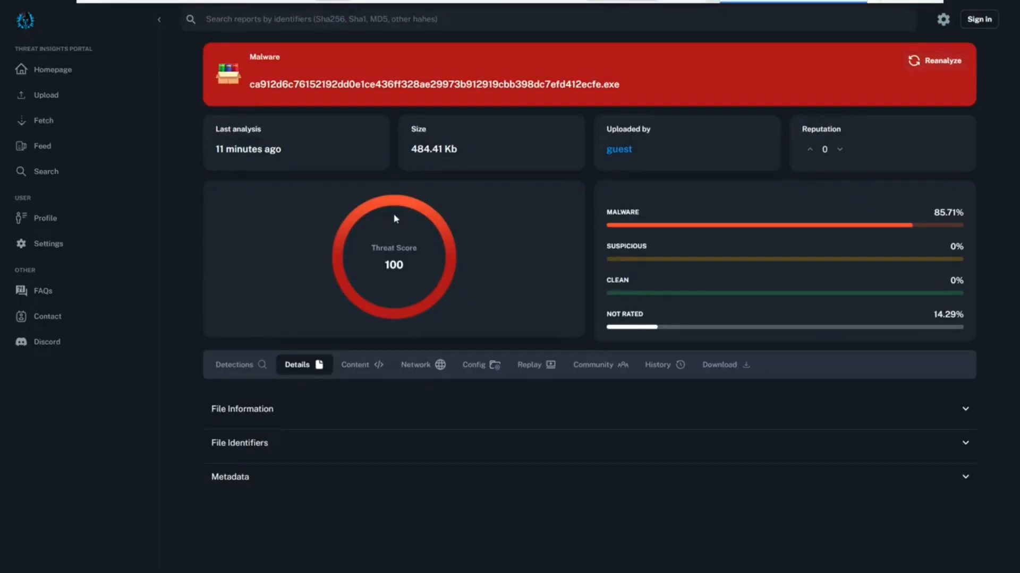
Step: Minimize the browser and briefly bring up the System Informer, Wireshark and Zui windows, hiding each one again
mouse_move(997, 4)
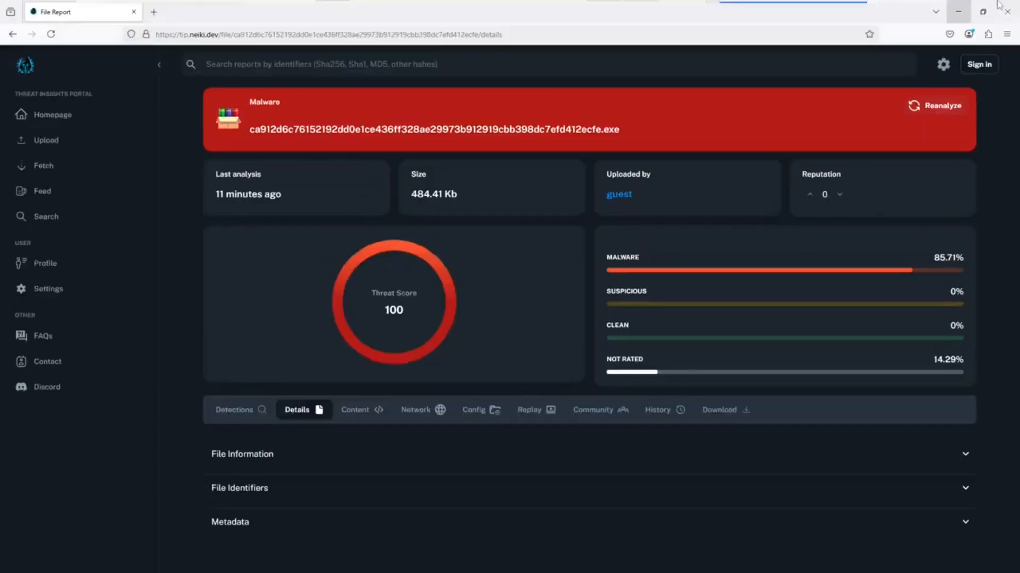
click(958, 15)
drag(486, 259, 748, 394)
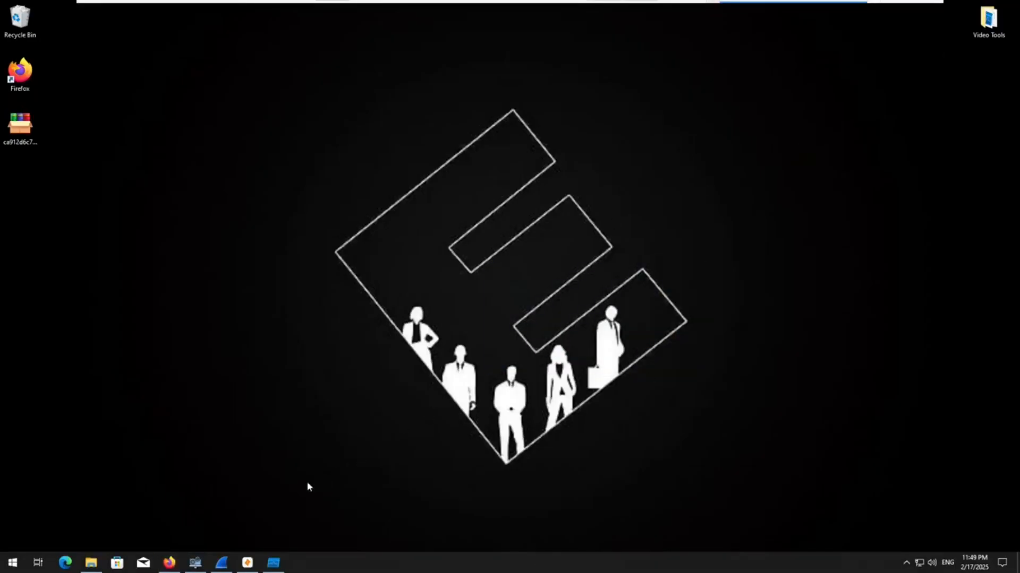
click(199, 565)
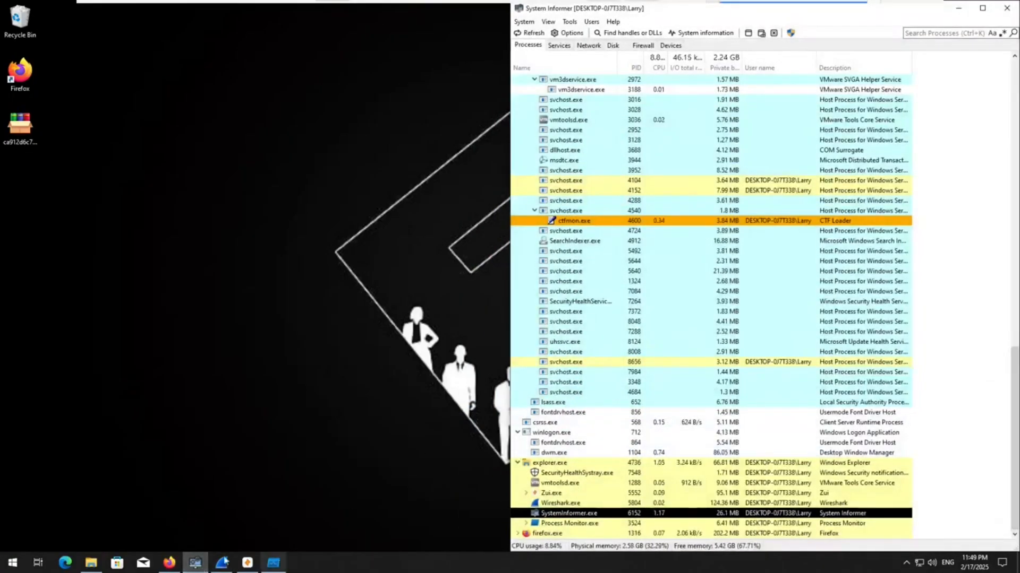
click(195, 563)
click(229, 564)
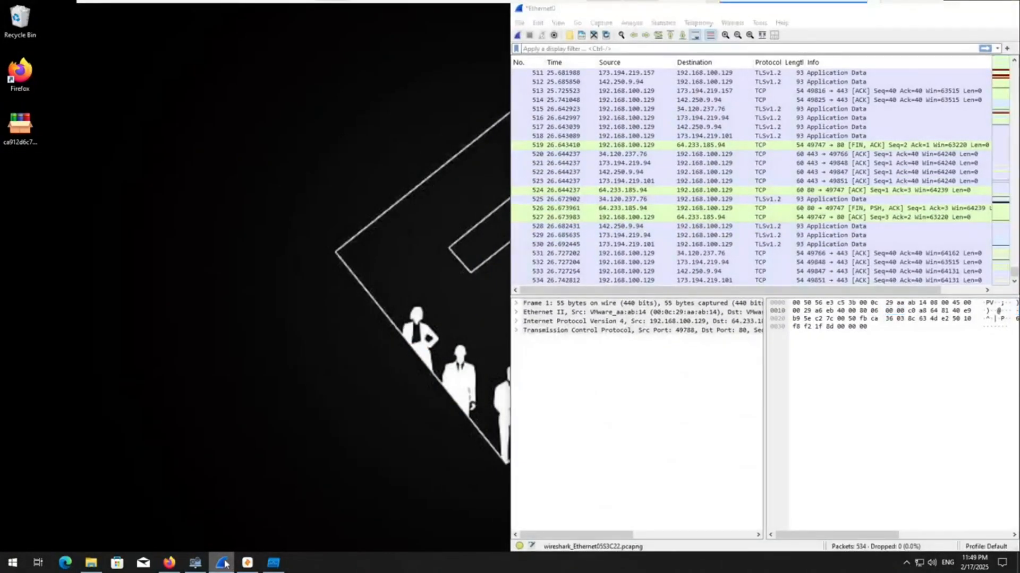
click(230, 564)
click(246, 564)
click(246, 564)
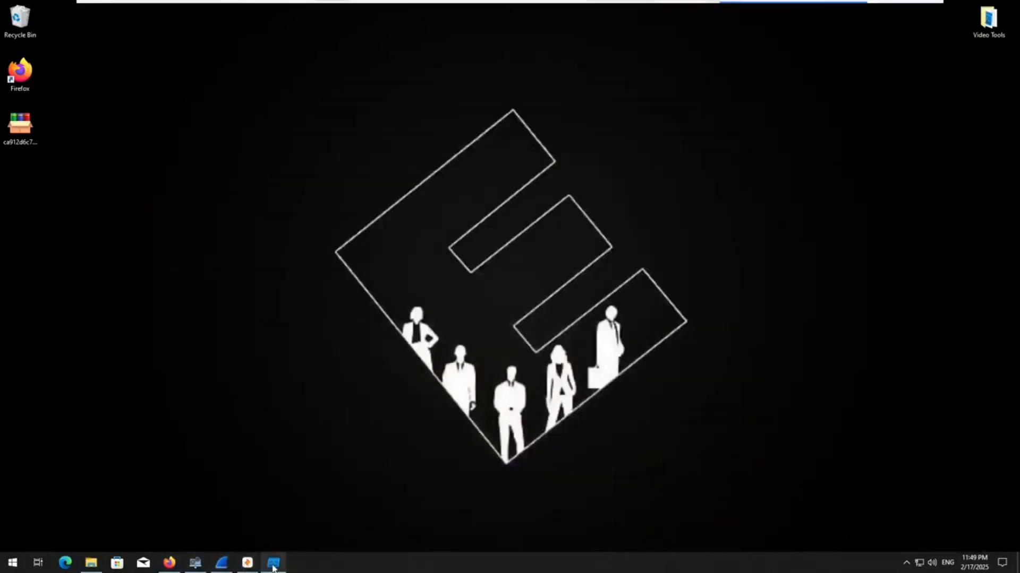
Step: Check the Process Monitor window and reorder the running programs so that Process Monitor comes directly after System Informer
click(274, 565)
click(274, 569)
drag(272, 568, 217, 567)
Step: Examine the detail properties of the sample executable on the desktop and close its properties dialog
right_click(28, 131)
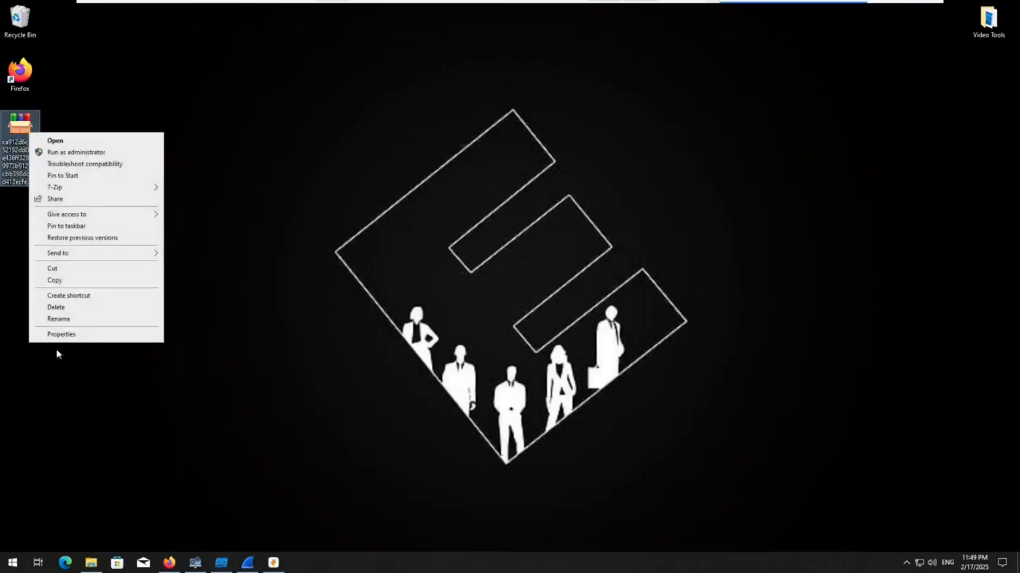
click(74, 338)
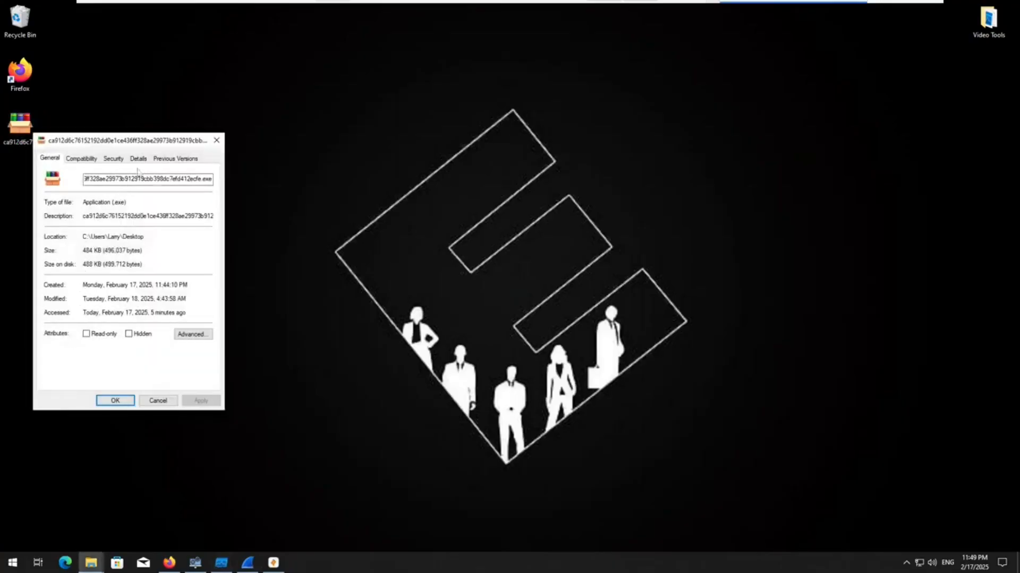
click(140, 159)
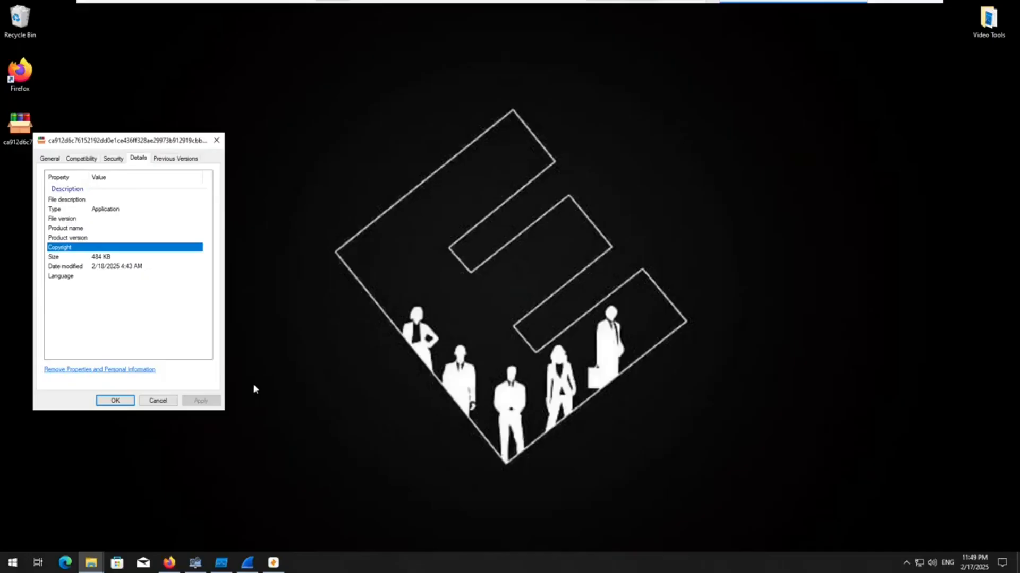
click(217, 140)
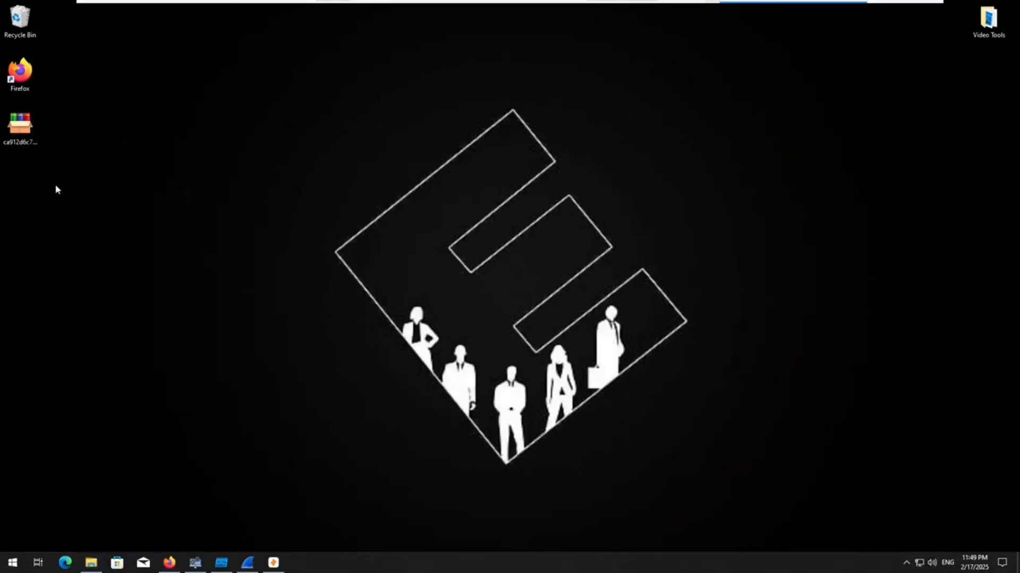
click(110, 288)
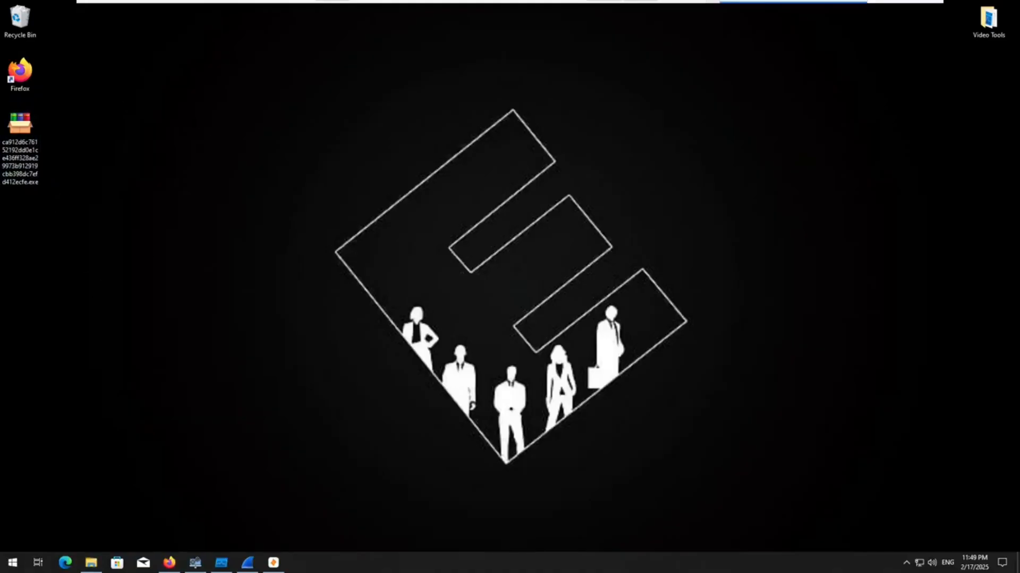
Step: Bring up System Informer beside the desktop, check that Process Monitor is recording events, and minimize Process Monitor
click(195, 562)
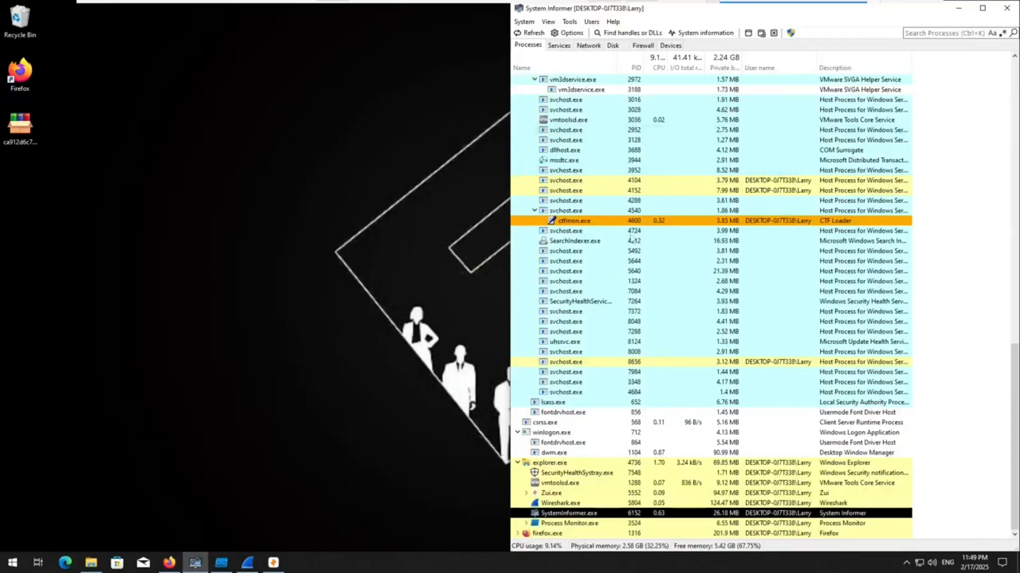
click(215, 566)
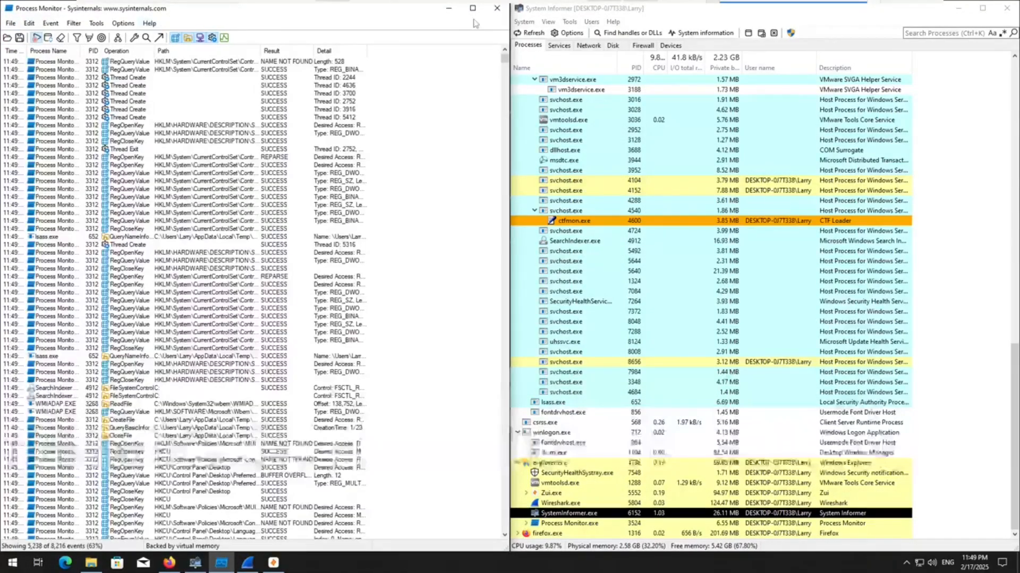
click(449, 9)
Step: Restart the Wireshark capture on Ethernet0 without saving the earlier packets and minimize its window
click(243, 566)
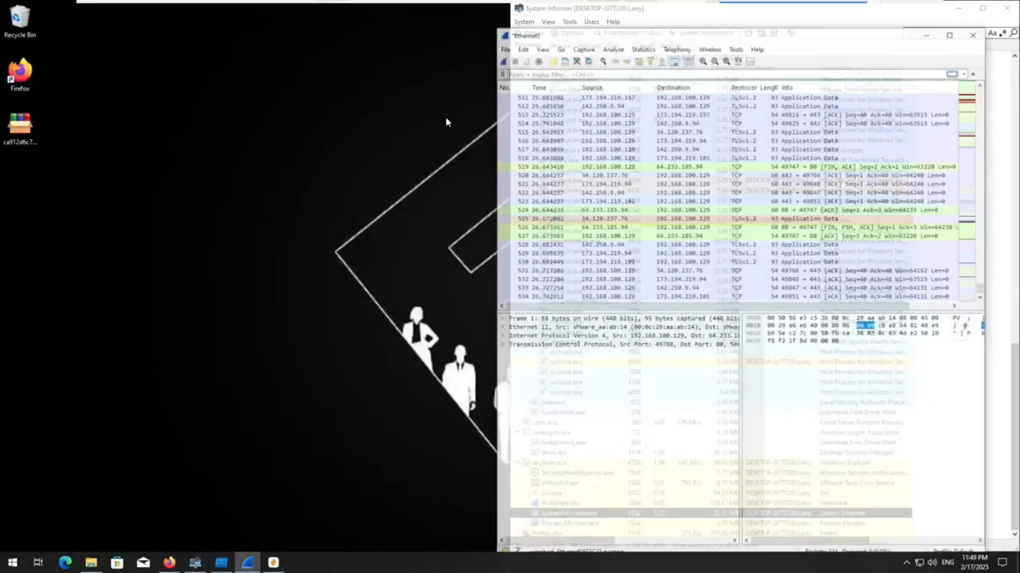
click(516, 36)
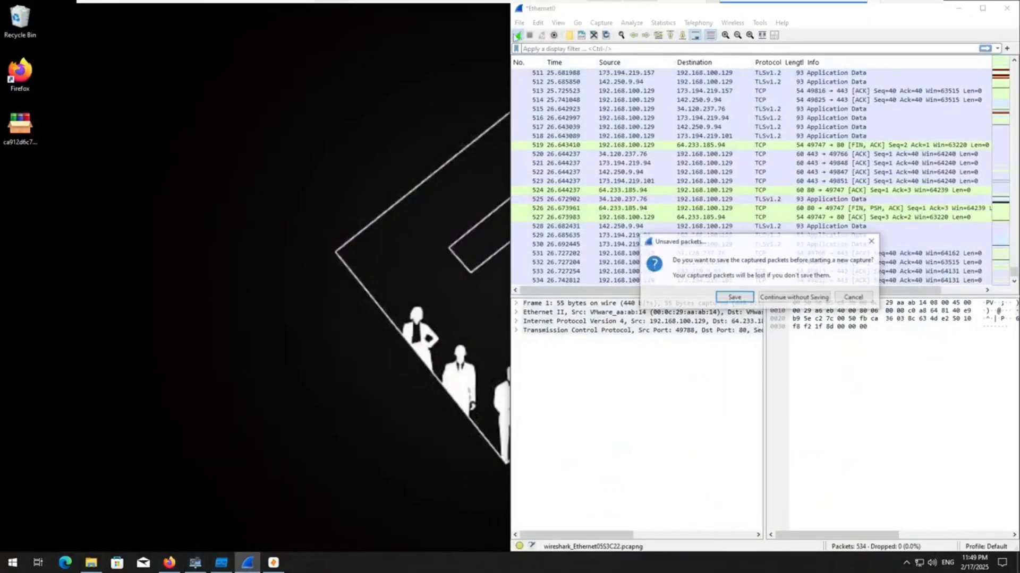
click(798, 298)
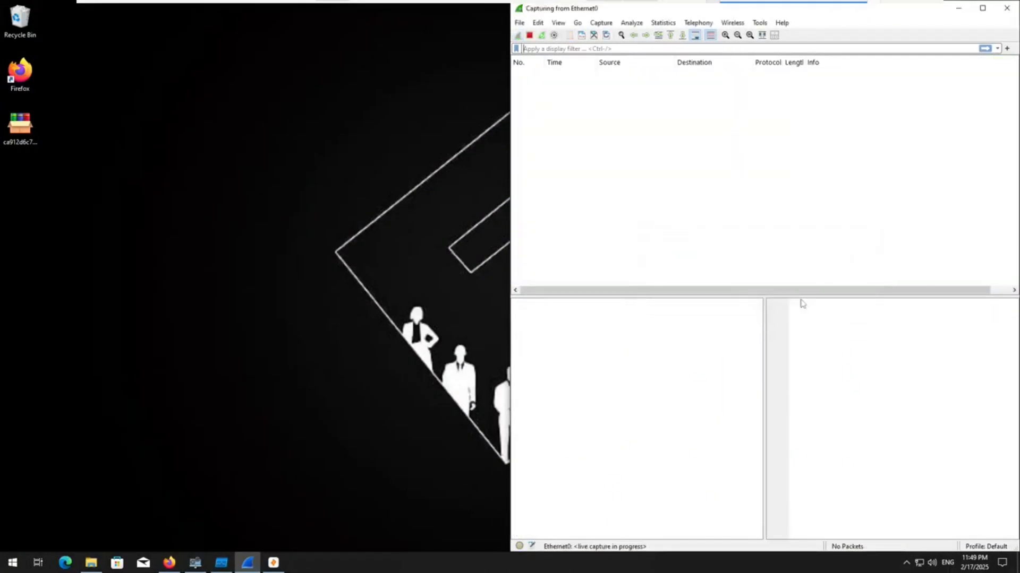
click(958, 9)
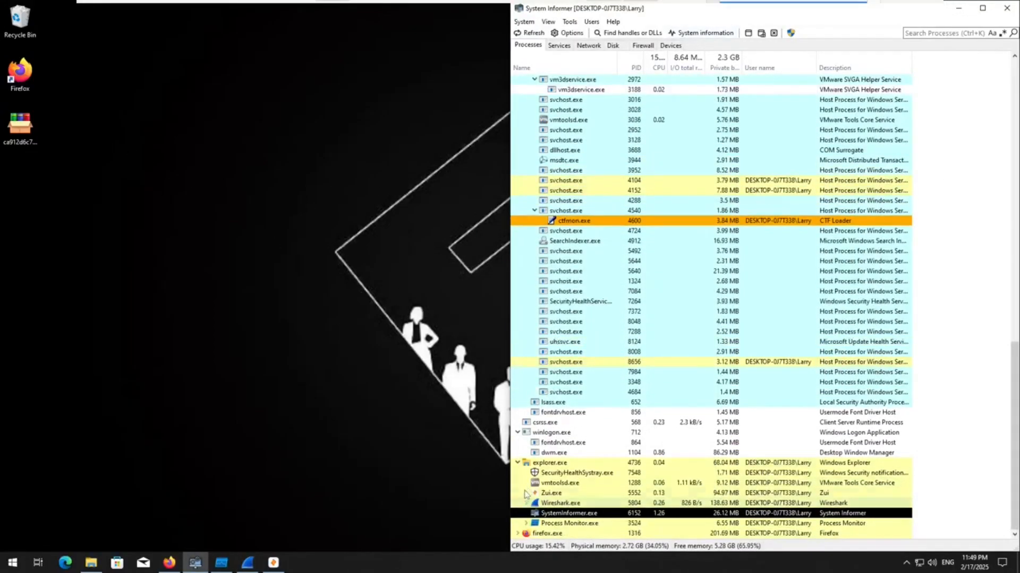
Step: Run the sample executable on the desktop as administrator and allow it to make changes to the device
right_click(27, 119)
click(44, 138)
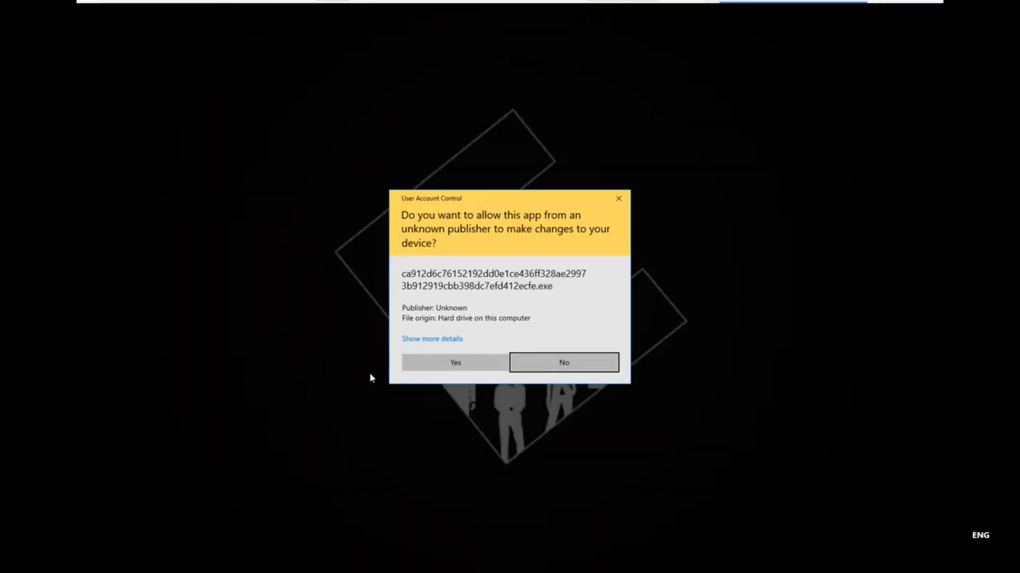
click(446, 365)
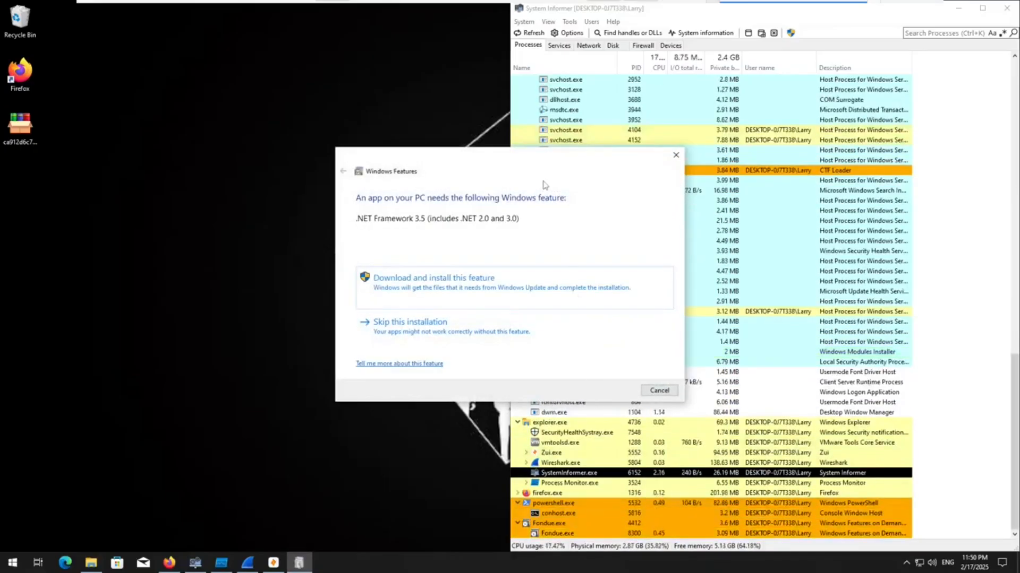
Step: Download and install the requested .NET Framework 3.5 feature, moving the installation window out of the way
drag(530, 171, 338, 106)
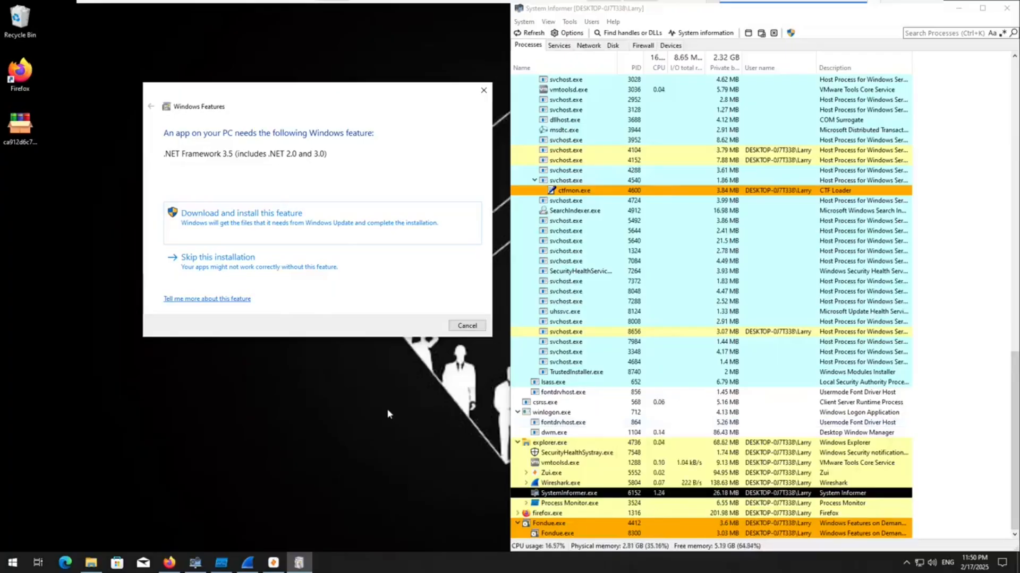
click(467, 325)
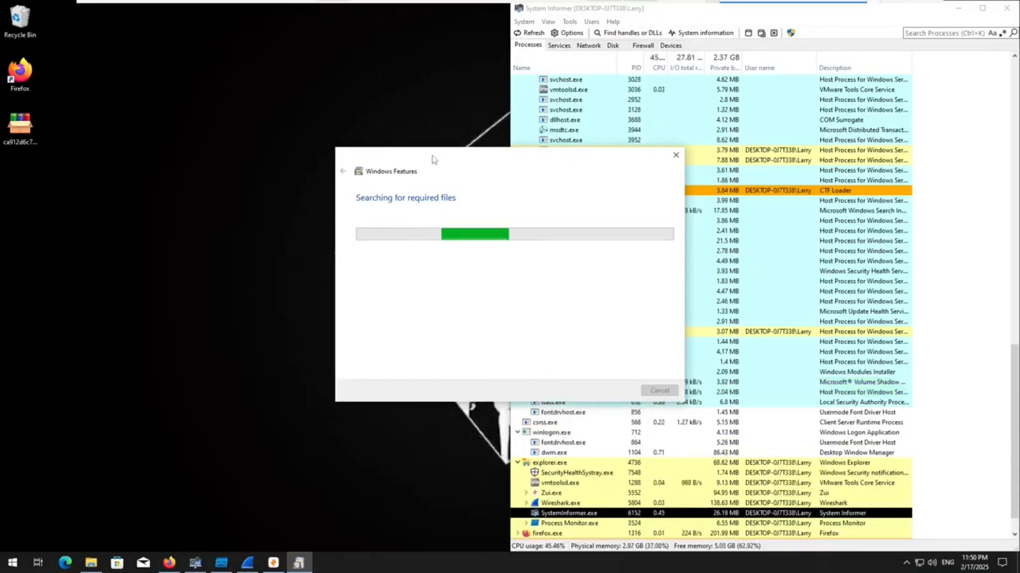
drag(342, 157, 892, 550)
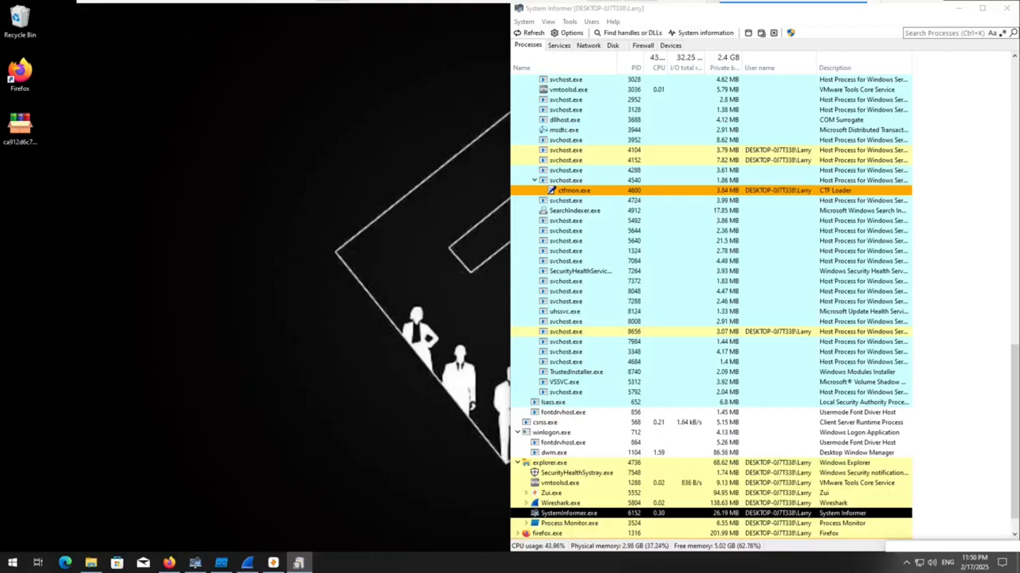
Step: Switch back to the malware report in Firefox and open the VirusTotal entry from its detections in a new tab
click(170, 564)
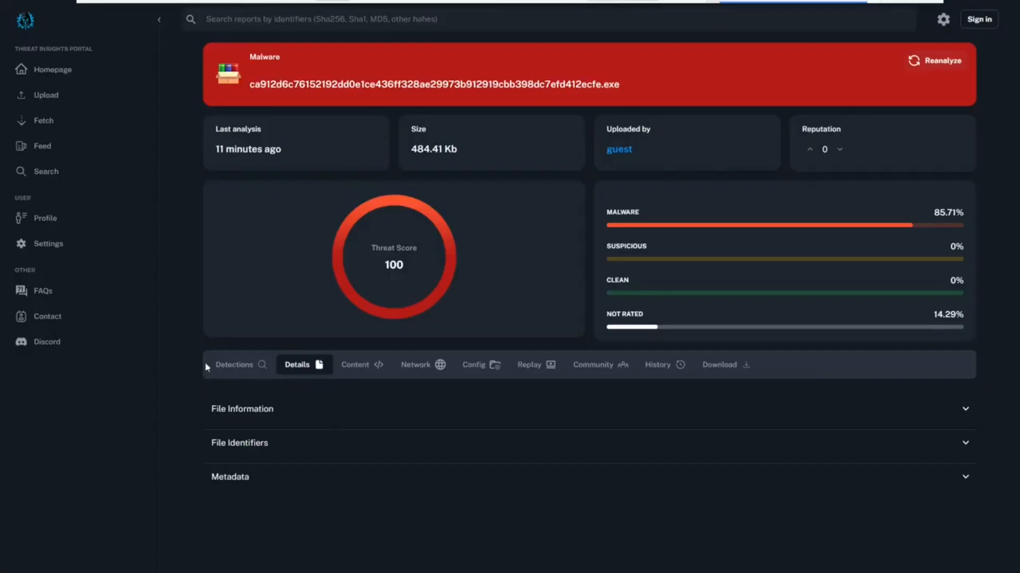
click(218, 370)
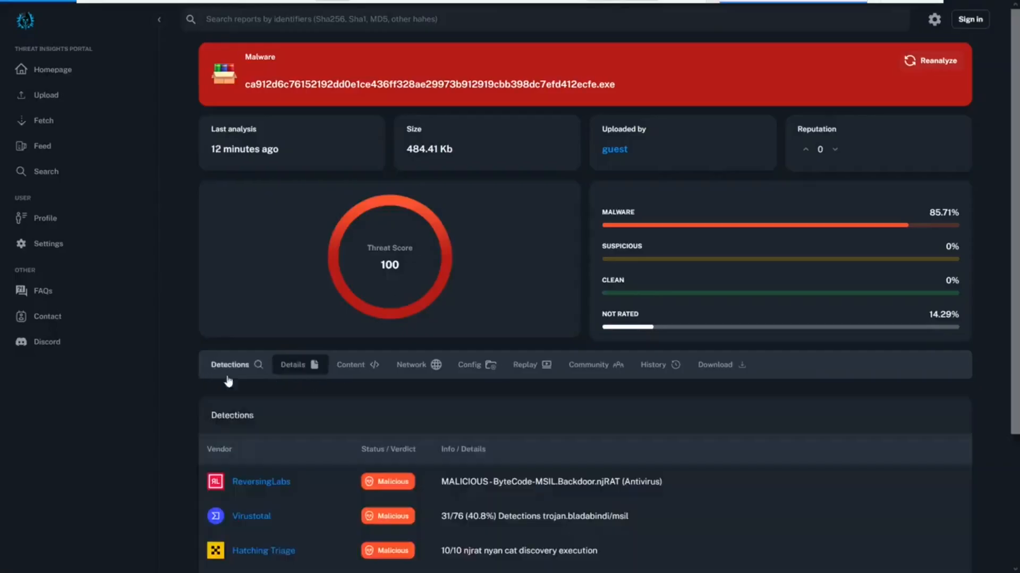
right_click(262, 515)
click(327, 332)
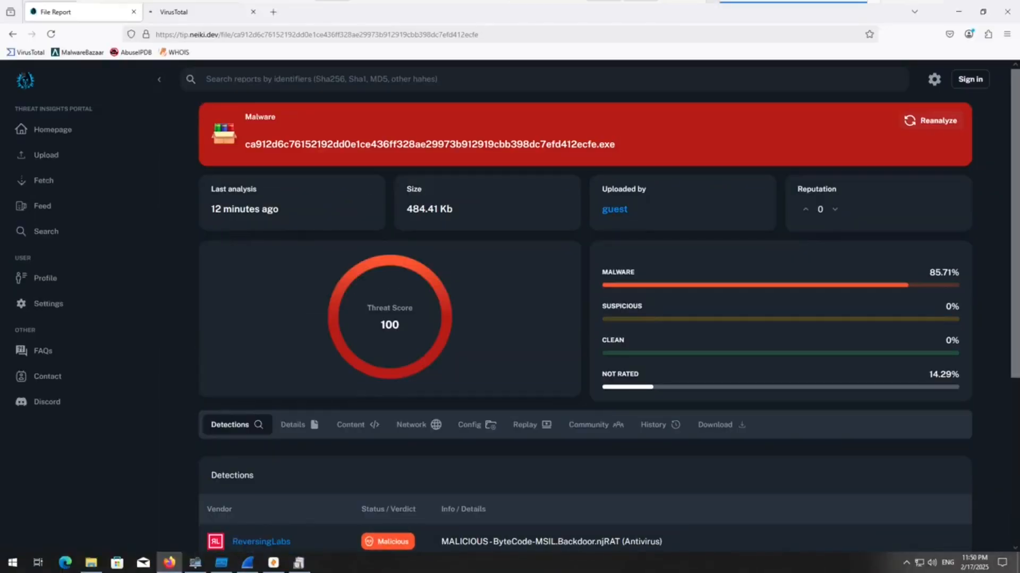
click(200, 11)
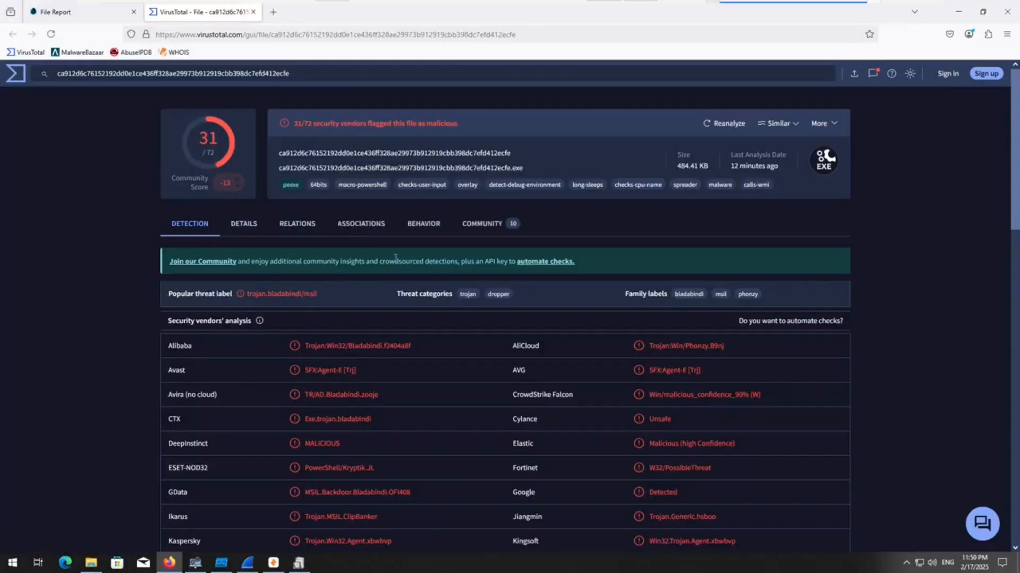
Step: Examine the sample's popular threat label, family labels and security vendors' analysis on VirusTotal
drag(340, 290, 247, 295)
click(524, 302)
scroll(429, 444, down, 2)
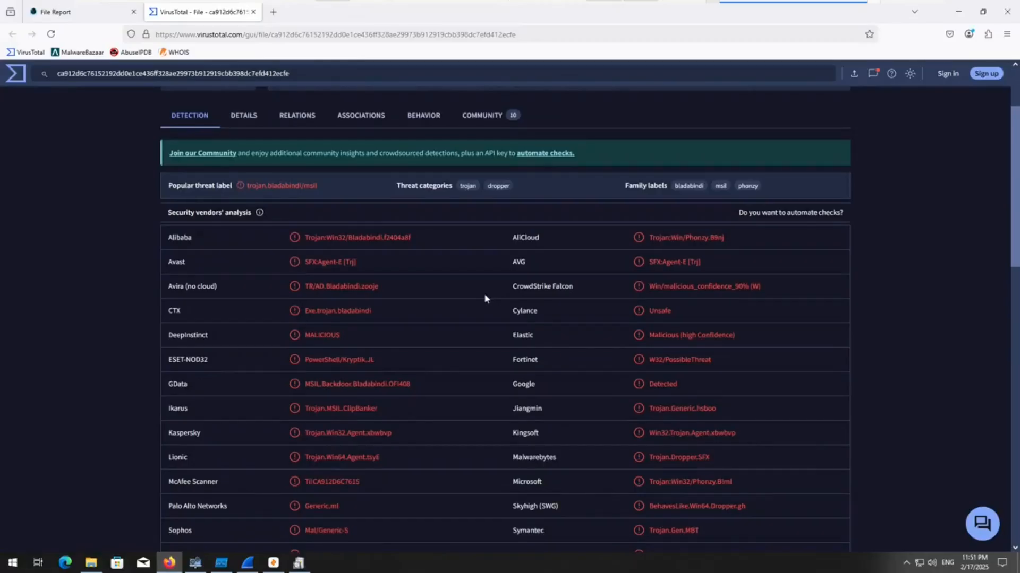
Step: Examine the Kaspersky and BitDefender verdicts for the sample in the security vendors' analysis
drag(403, 437, 295, 439)
scroll(374, 466, down, 4)
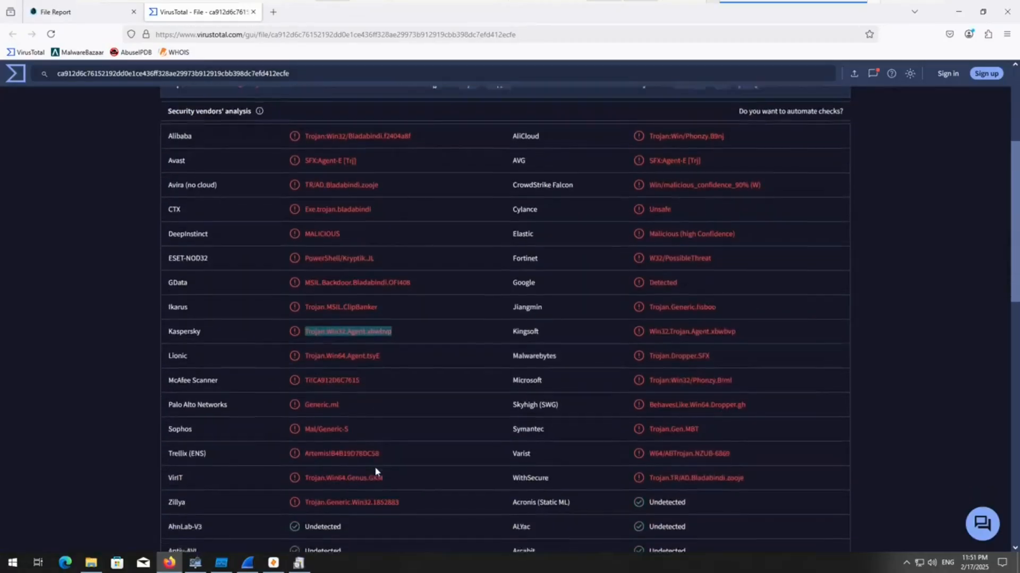
scroll(375, 468, down, 1)
drag(575, 405, 454, 410)
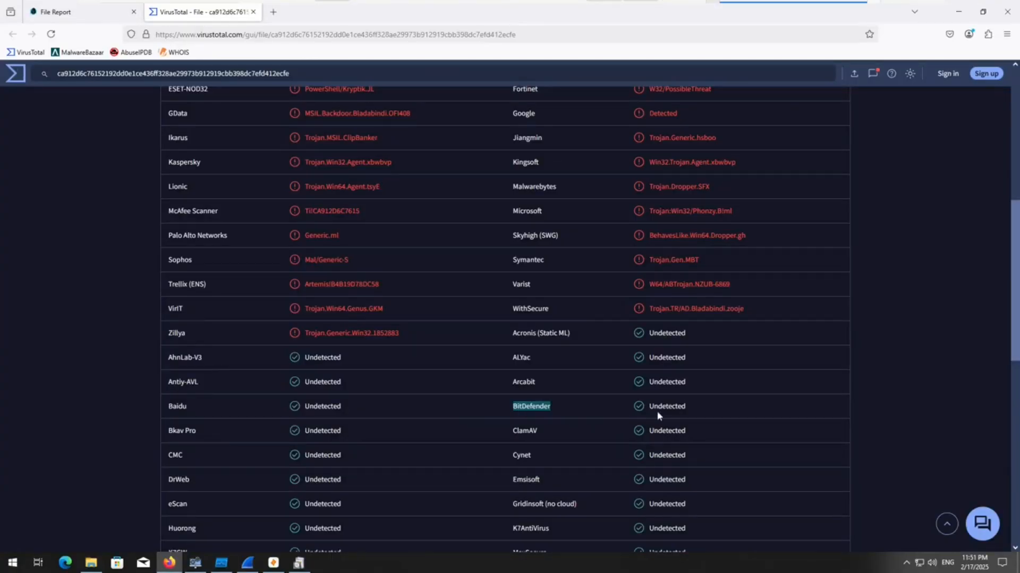
click(571, 417)
scroll(559, 417, up, 7)
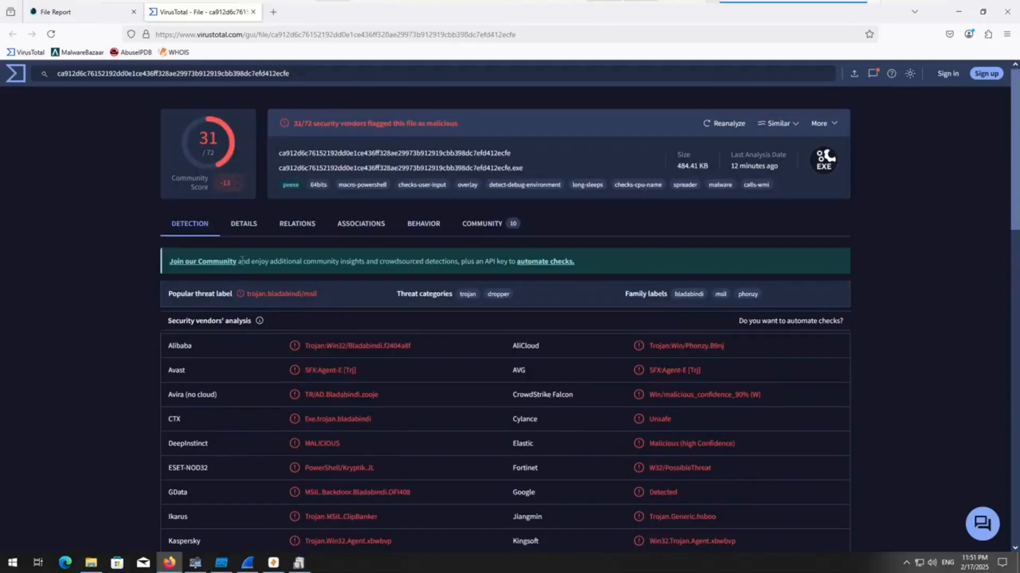
Step: Review the sample's associated threats and the community votes and comments, including the sandbox analysis reports
click(368, 233)
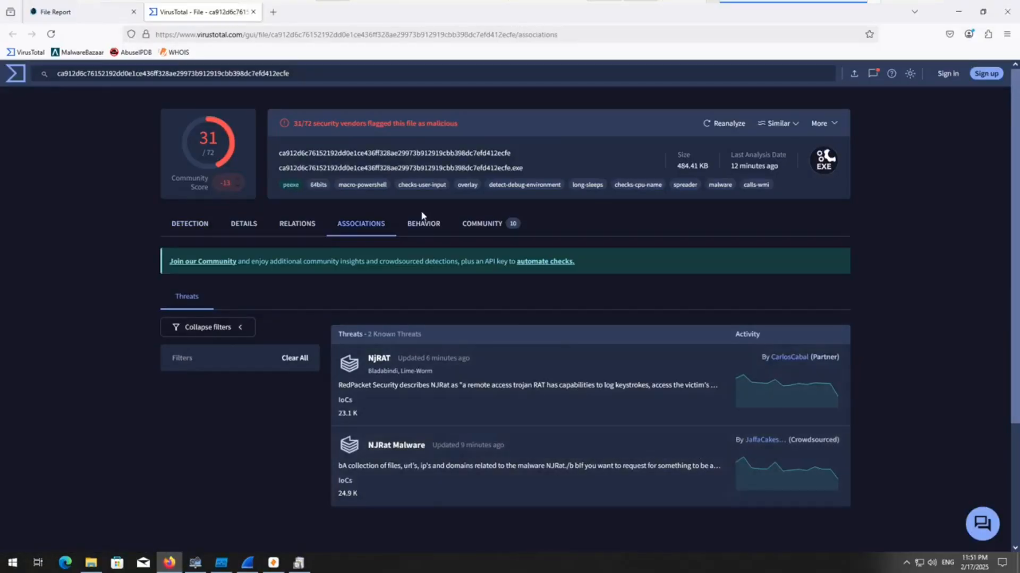
click(478, 235)
scroll(259, 390, down, 2)
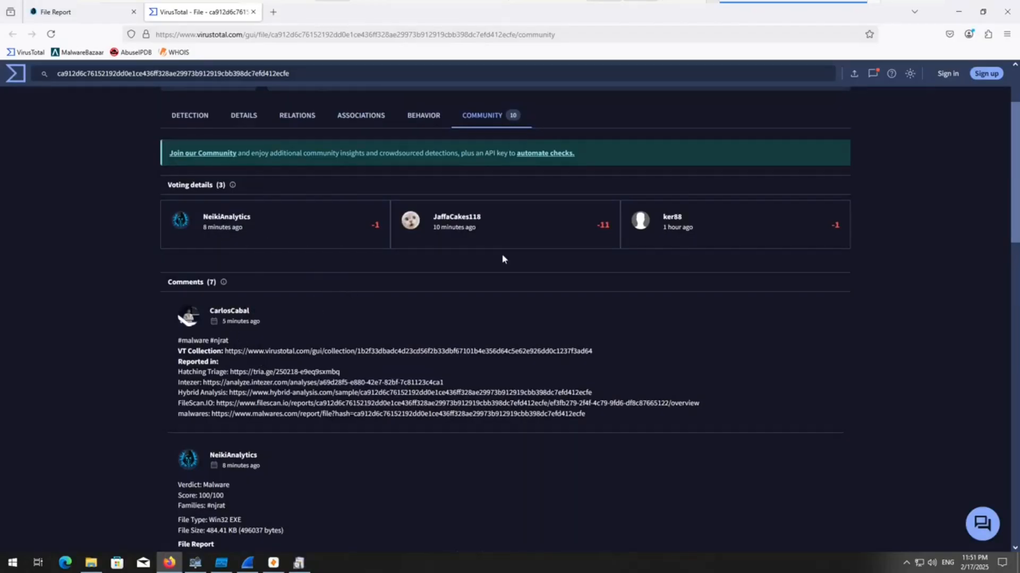
scroll(427, 357, down, 4)
scroll(284, 275, down, 9)
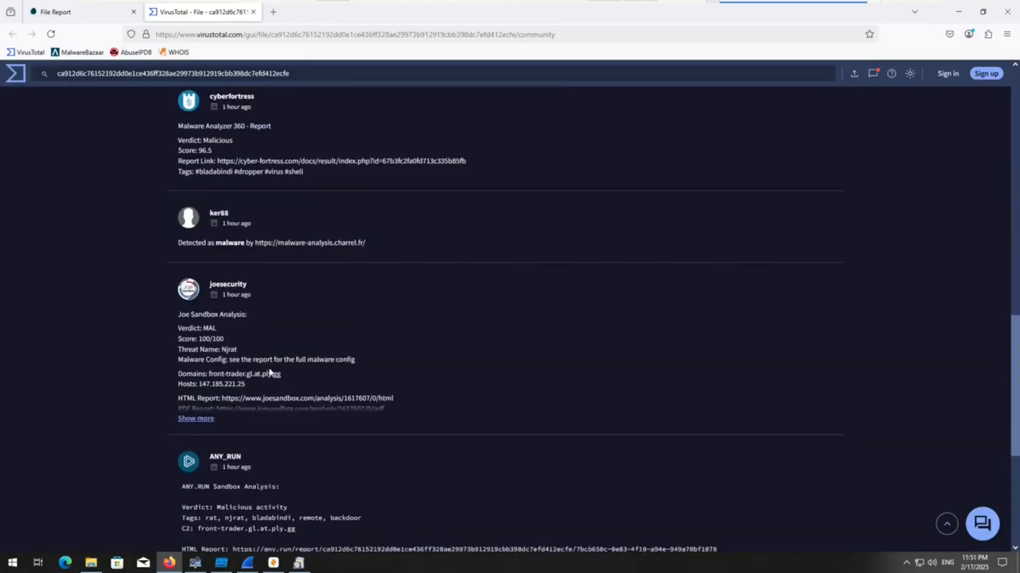
scroll(273, 365, down, 3)
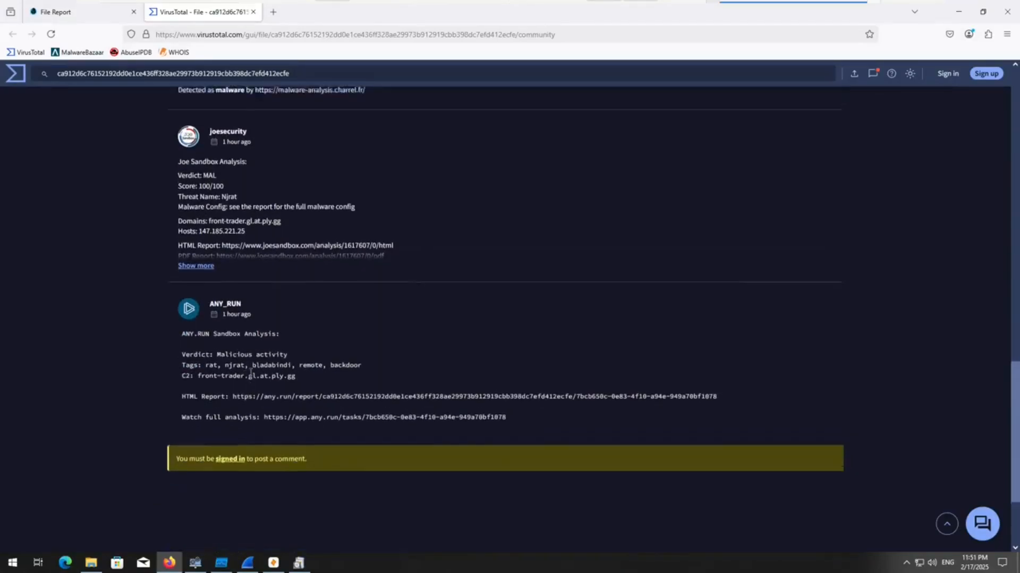
scroll(264, 361, up, 20)
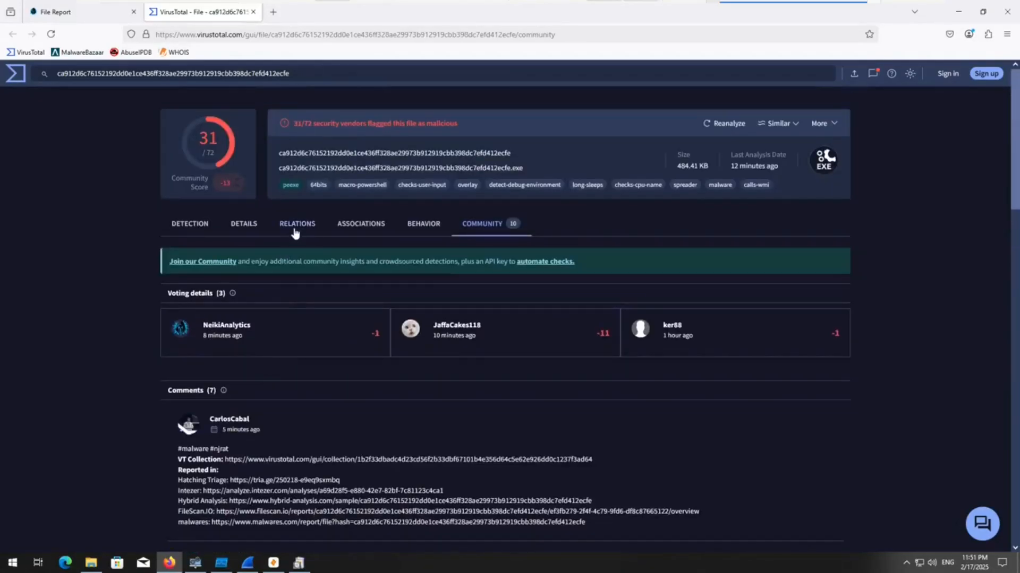
Step: Examine the sample's relations for contacted domains and IP addresses, highlighting 147.185.221.25
click(295, 225)
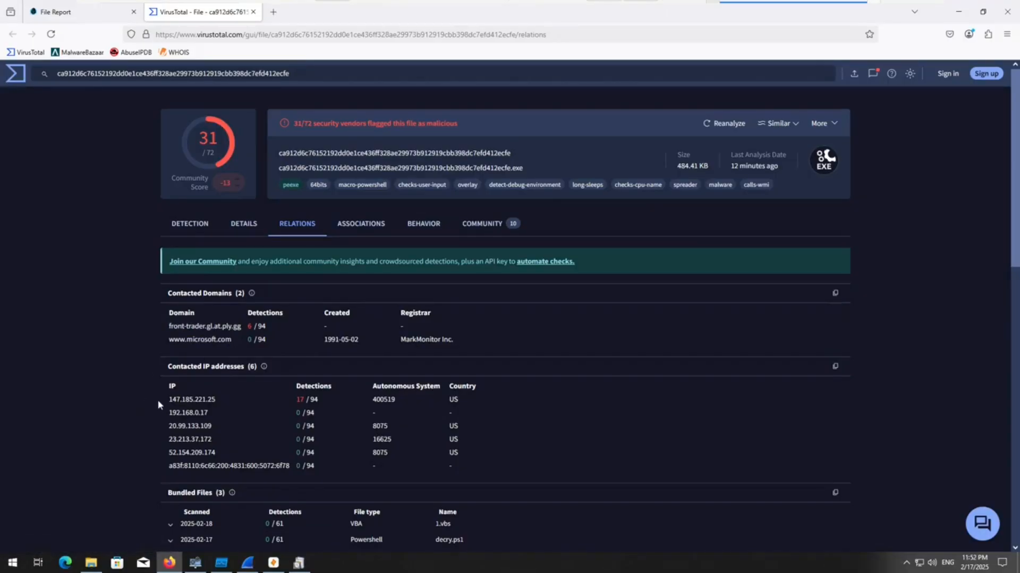
drag(229, 402, 160, 396)
scroll(266, 423, down, 1)
scroll(234, 423, up, 1)
click(121, 324)
Step: Minimize the browser and close the Windows Features window of the finished .NET Framework 3.5 installation
click(958, 21)
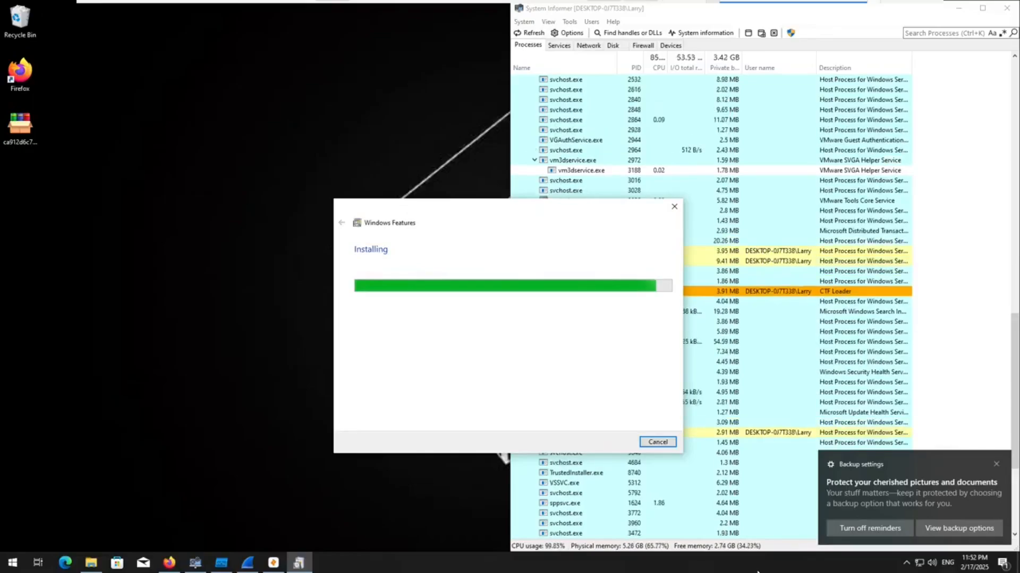
scroll(715, 458, down, 6)
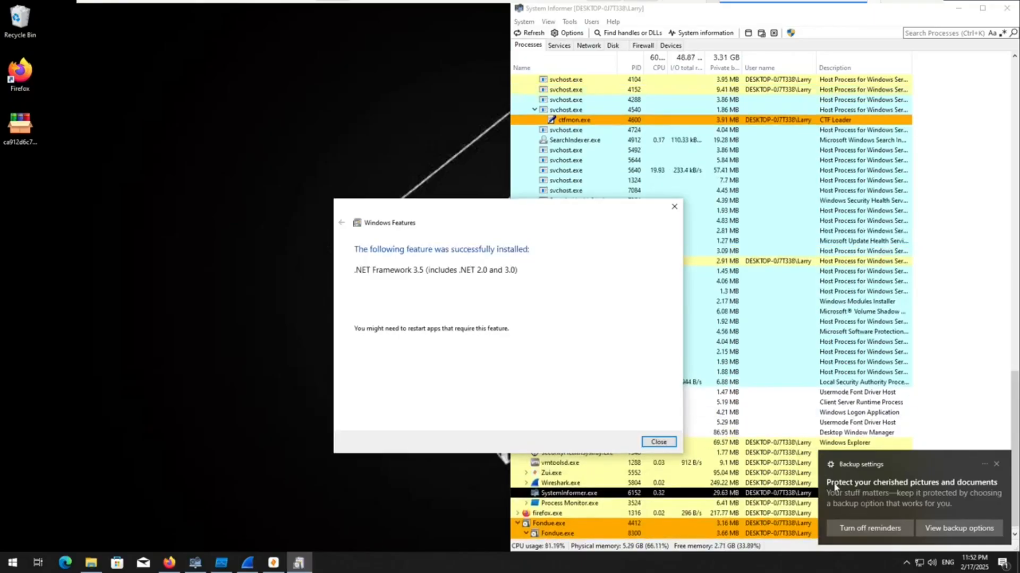
click(657, 442)
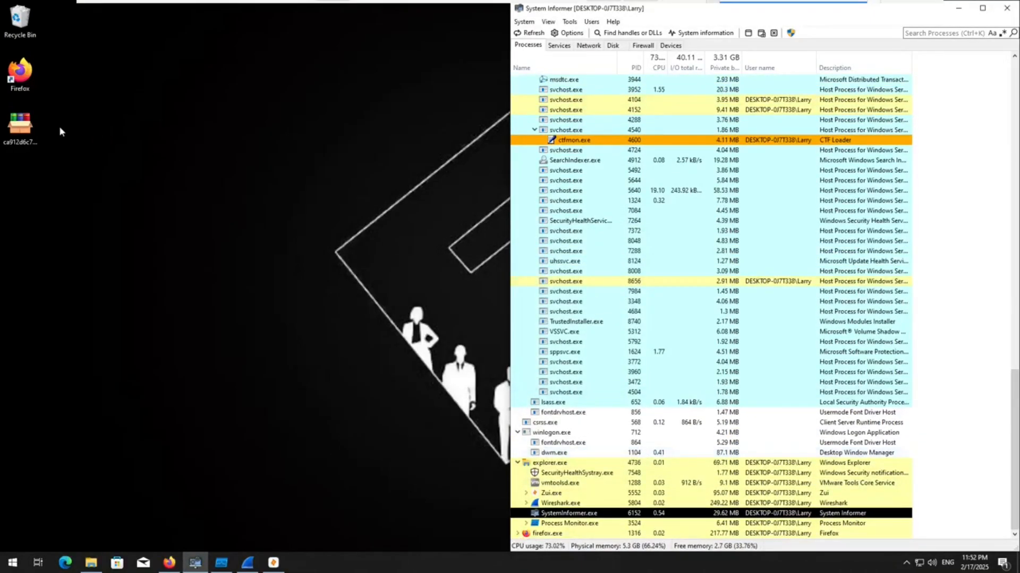
Step: Run the sample executable on the desktop again as administrator and allow it to make changes to the device
right_click(27, 134)
click(45, 143)
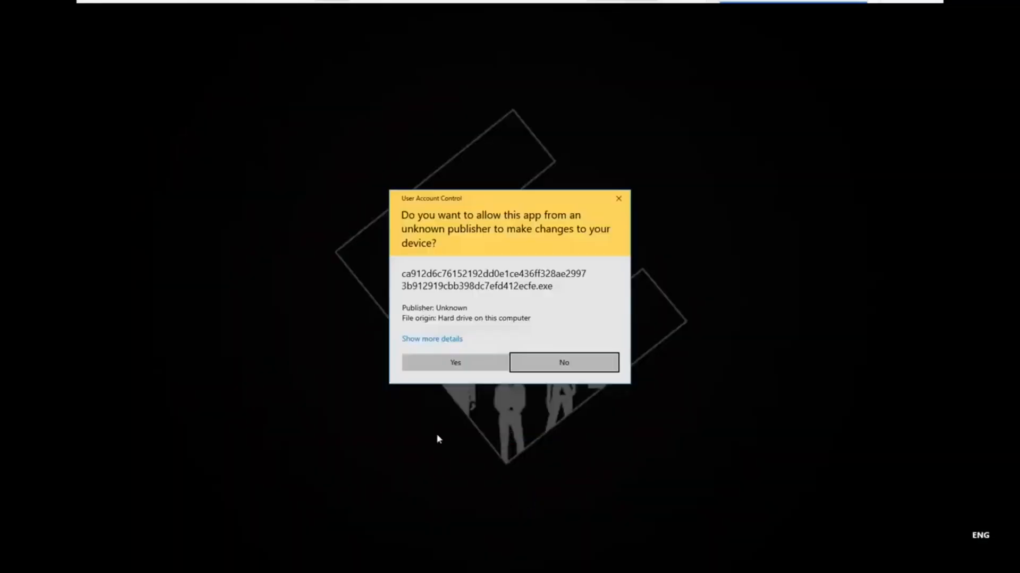
click(463, 372)
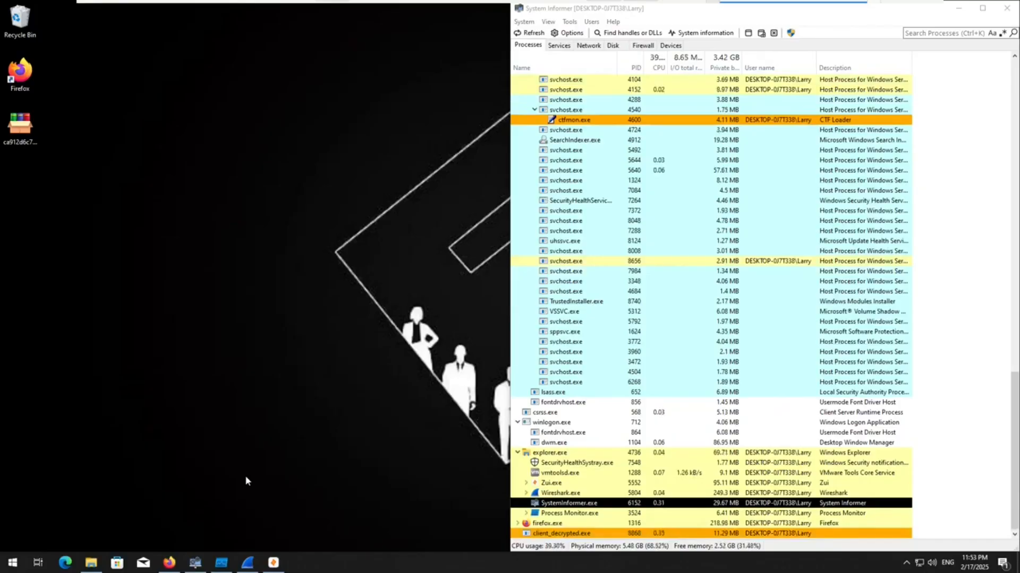
click(309, 457)
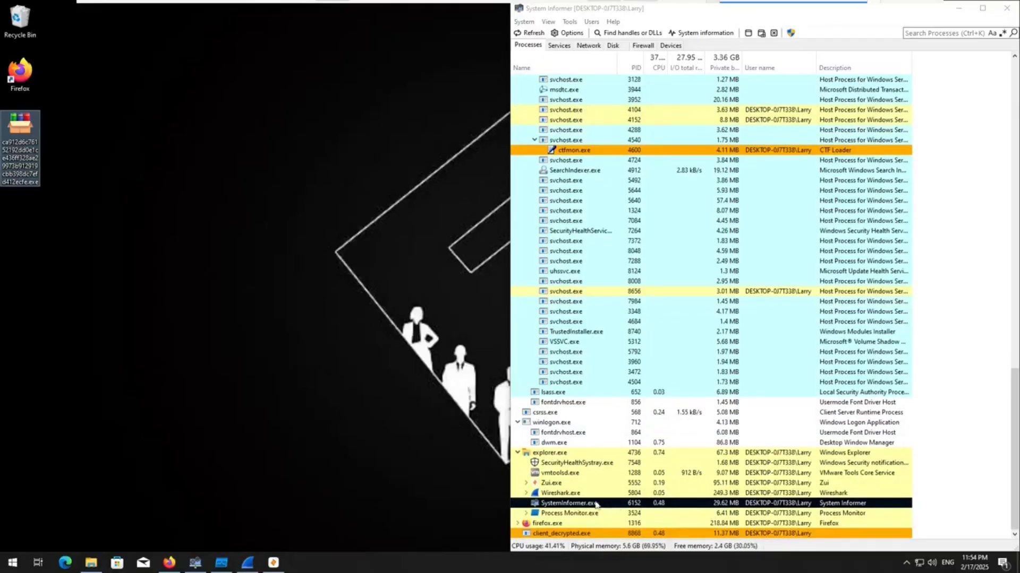
Step: Switch to Process Monitor, widen its window, and add a filter rule including events whose Operation is CreateFile
click(222, 565)
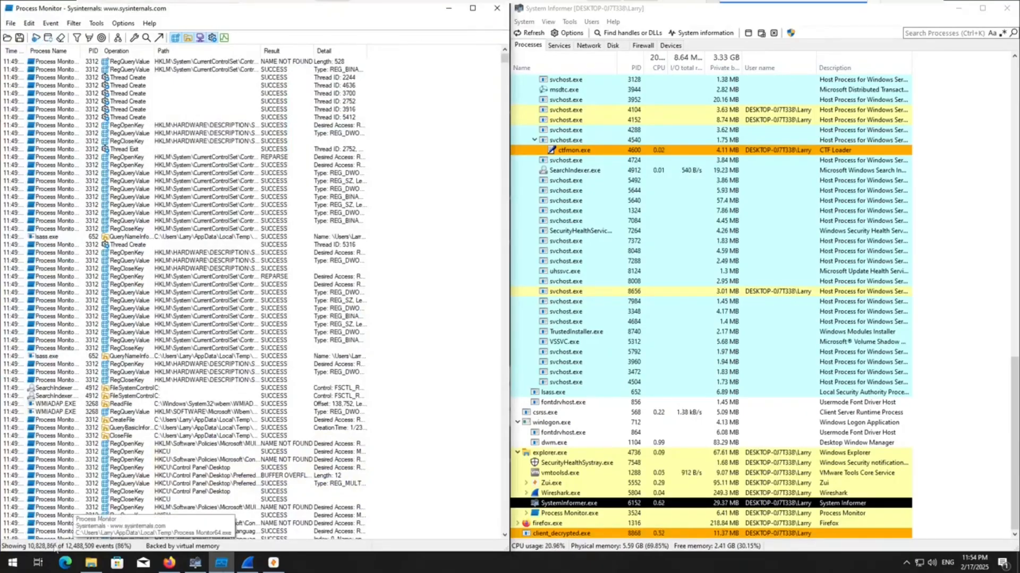
click(74, 24)
click(80, 36)
drag(510, 399, 712, 399)
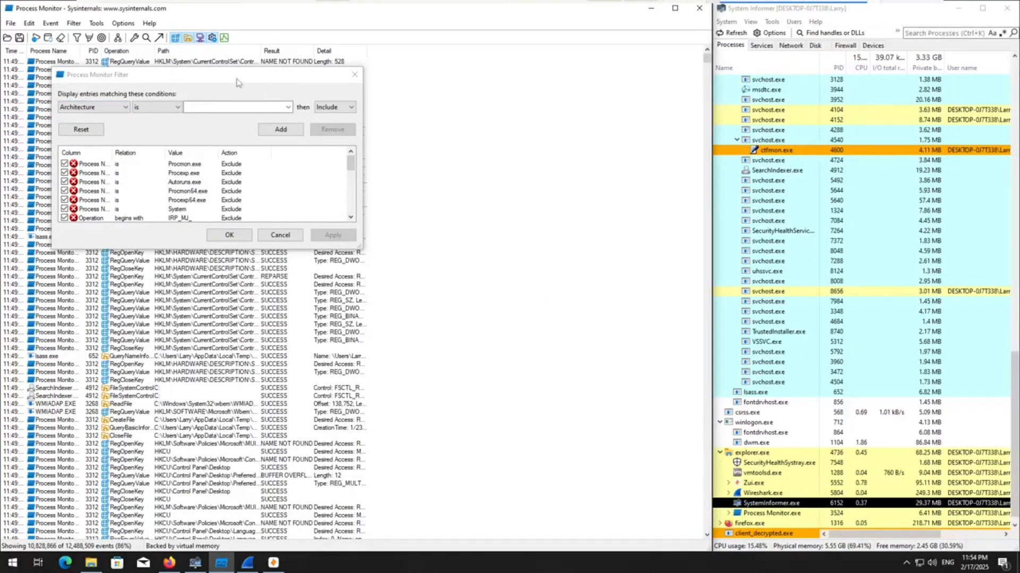
click(189, 140)
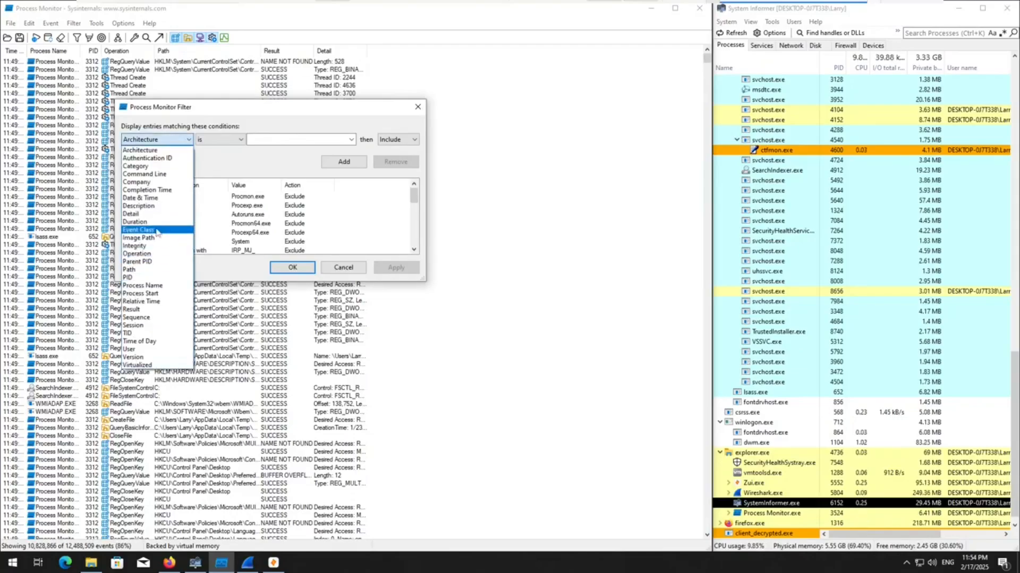
click(154, 253)
click(324, 138)
text(CreateFi)
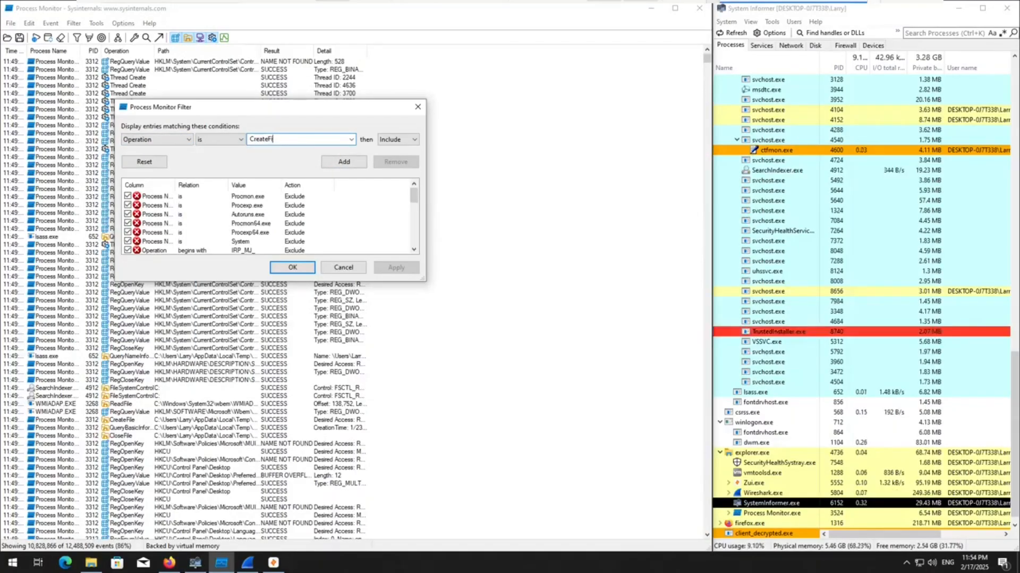
text(le)
click(343, 161)
Step: Add a filter rule including events whose Process Name is the sample executable, apply the filter and close its dialog
click(156, 139)
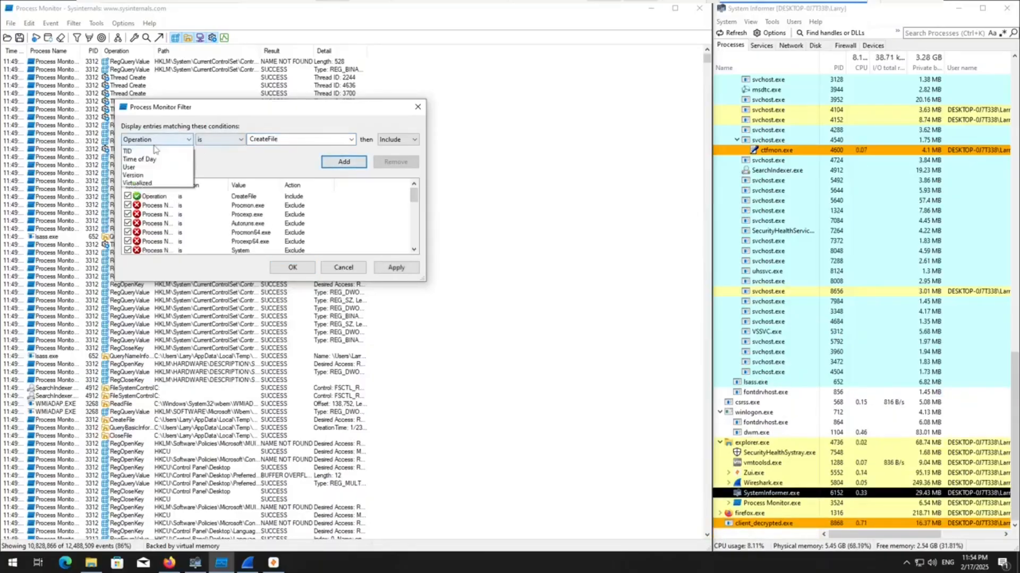
click(158, 285)
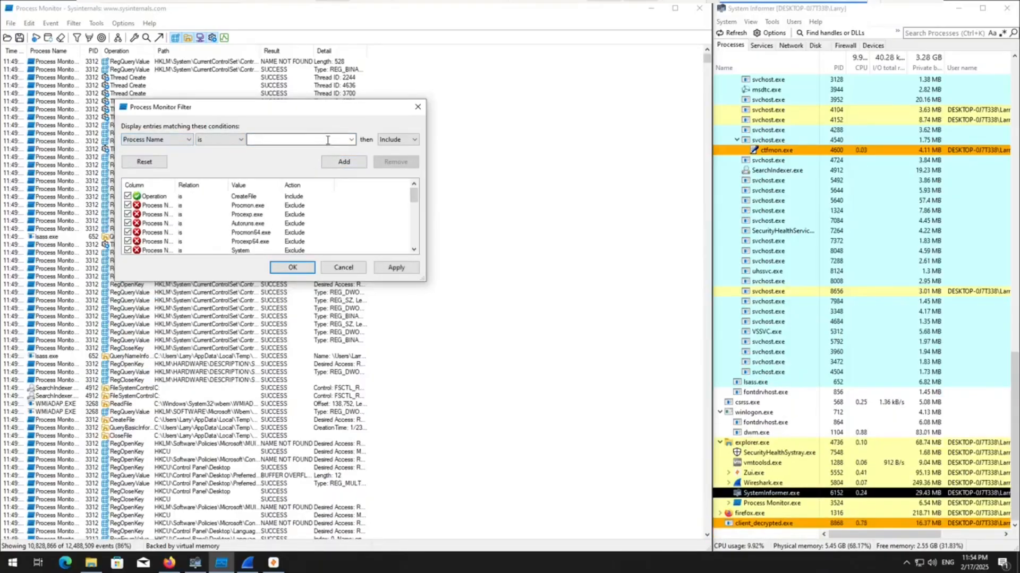
click(351, 139)
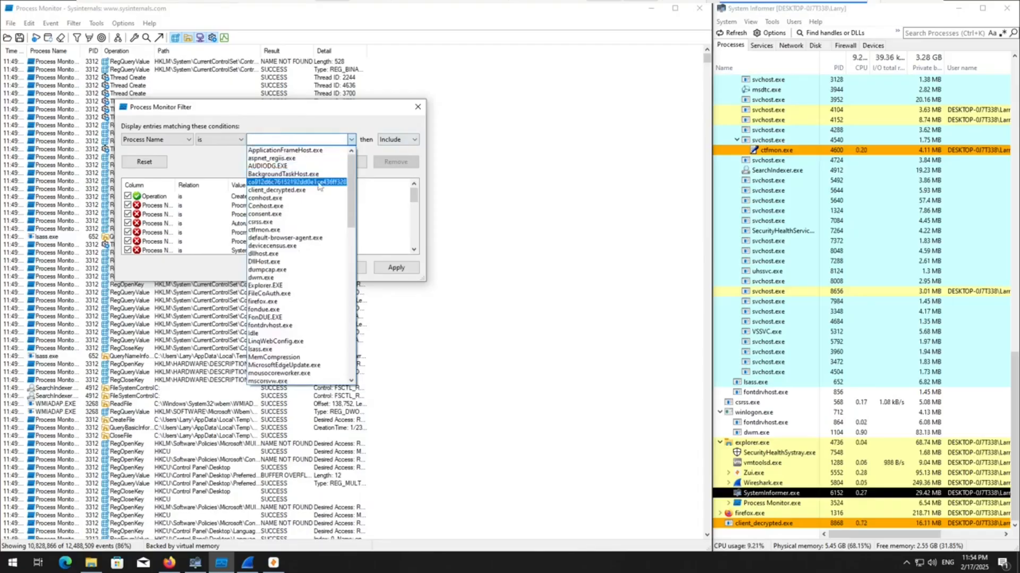
click(319, 183)
click(343, 162)
click(396, 267)
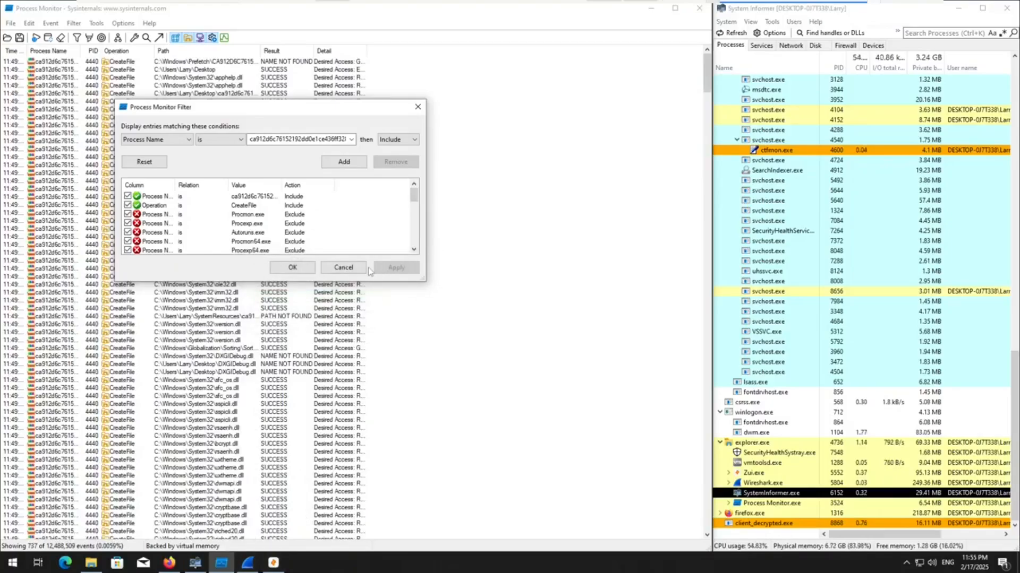
click(343, 267)
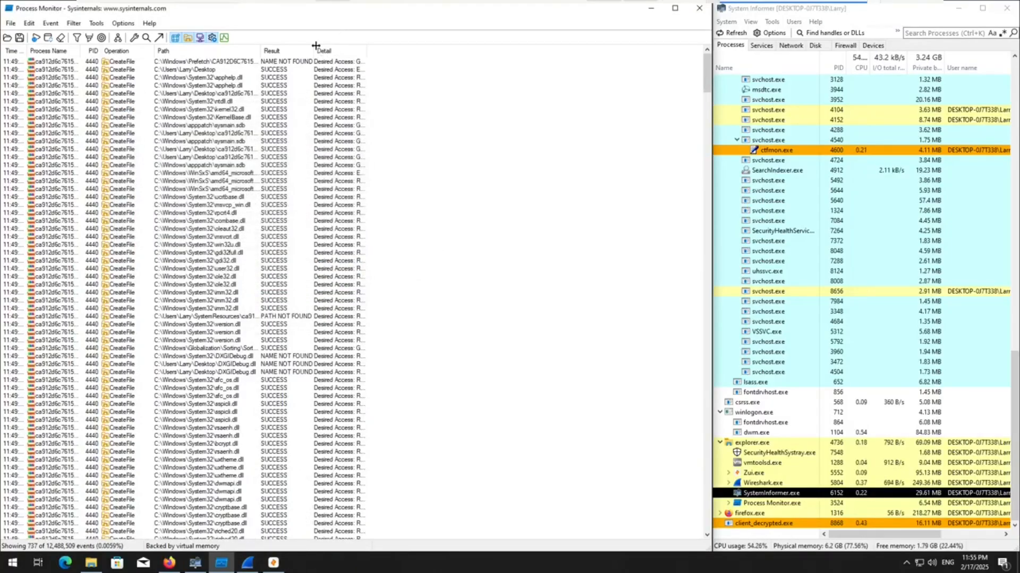
Step: Widen the Path column and examine the file paths in the sample's CreateFile events, including the DLLs it accesses
drag(260, 51, 599, 63)
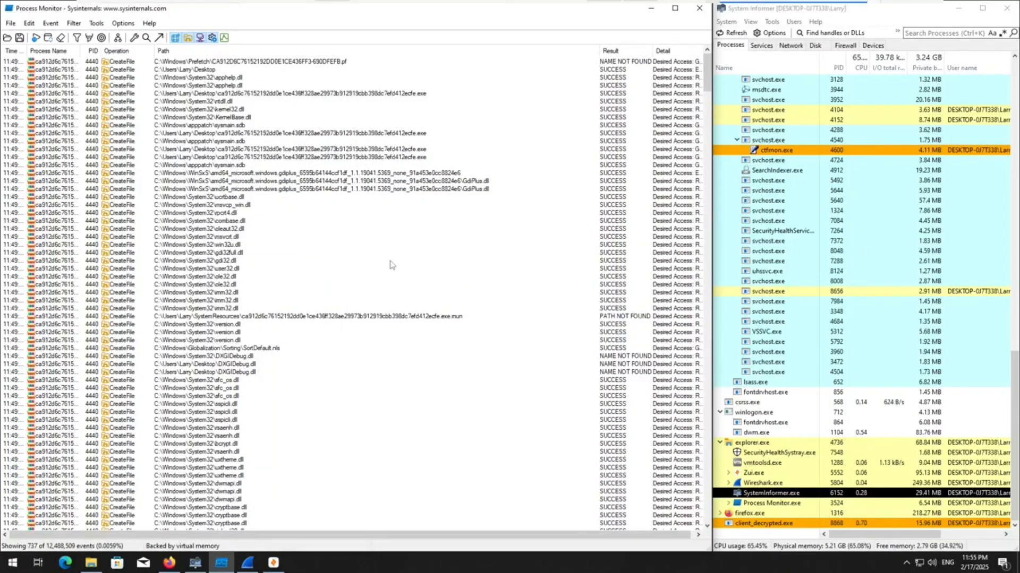
scroll(390, 246, down, 1)
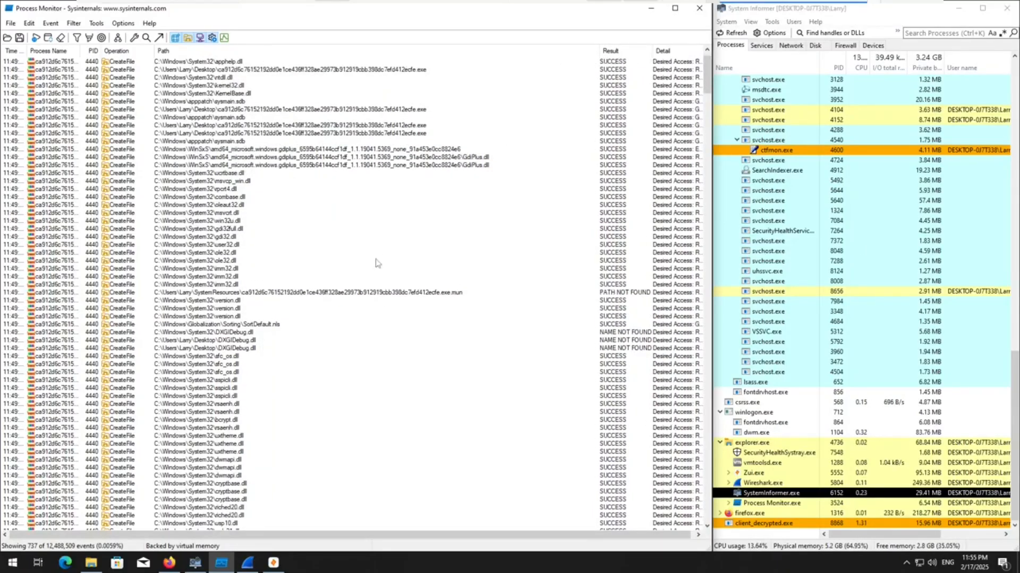
scroll(375, 263, up, 1)
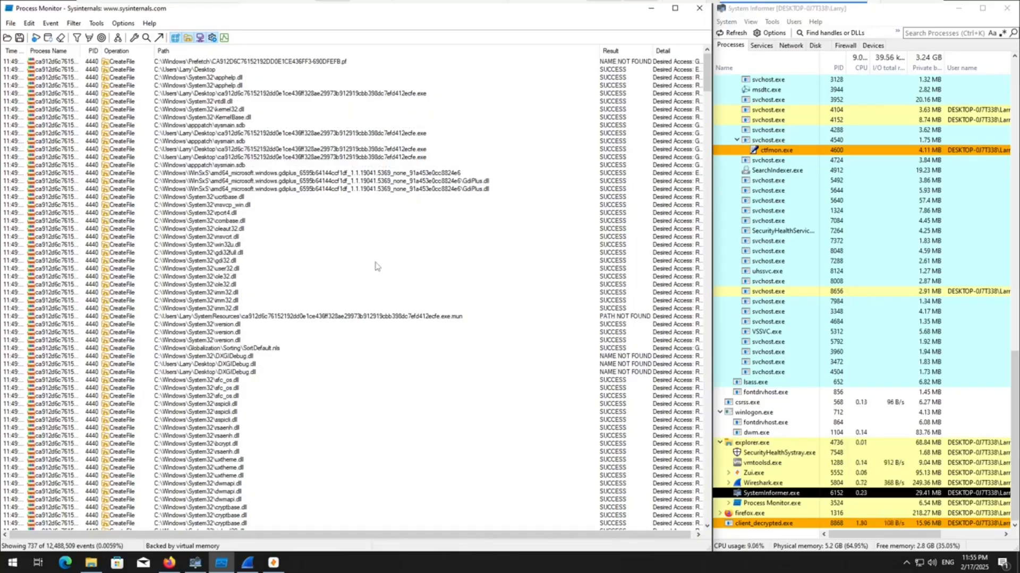
scroll(286, 279, down, 1)
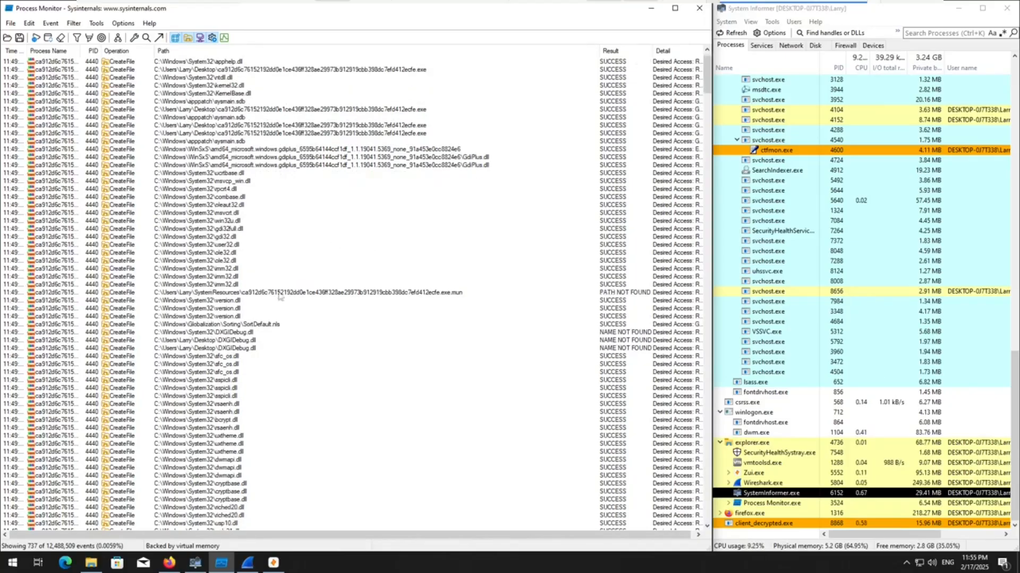
click(254, 340)
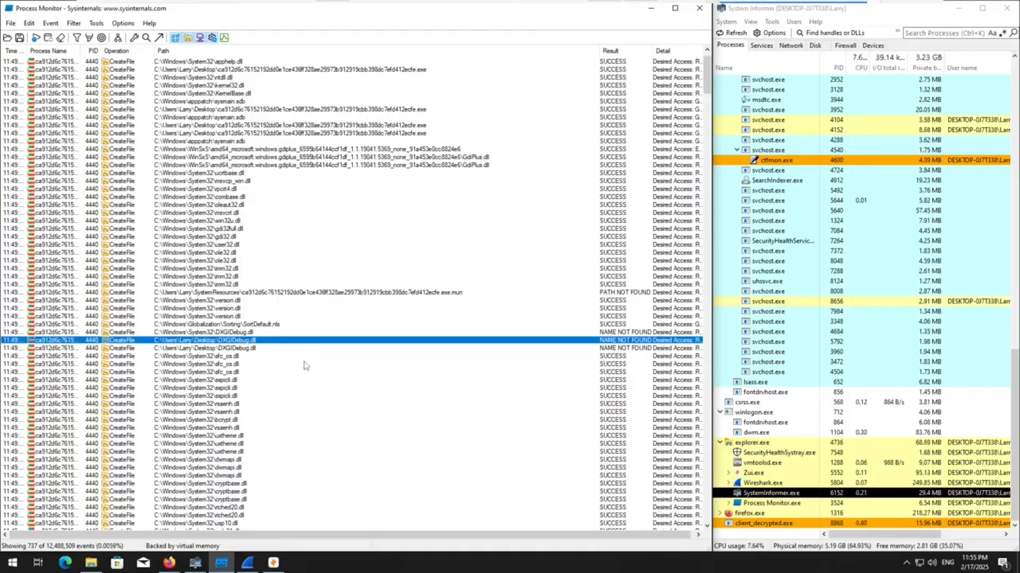
scroll(258, 355, down, 1)
click(232, 348)
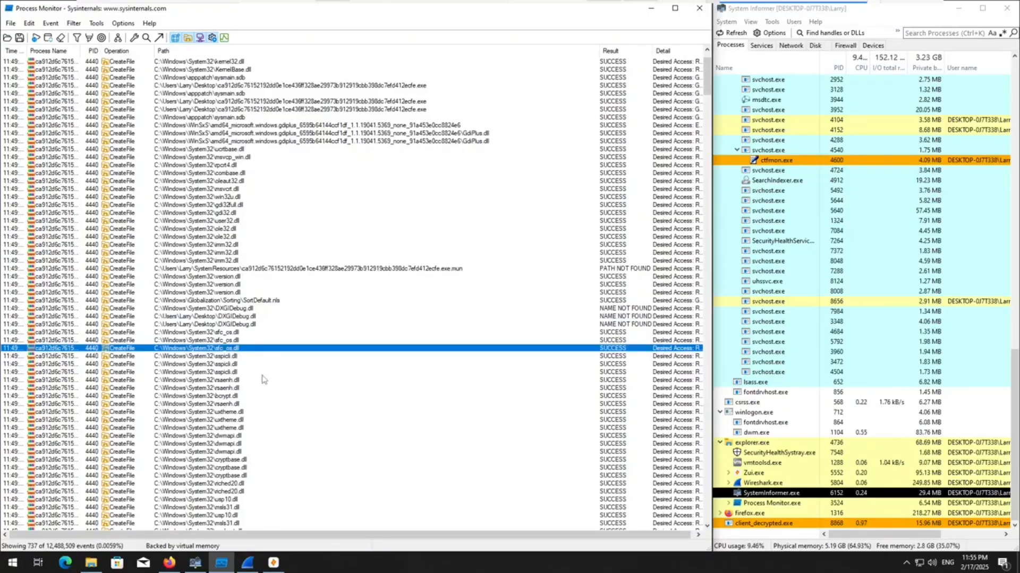
scroll(256, 368, down, 1)
click(239, 356)
scroll(243, 400, down, 1)
scroll(251, 410, down, 4)
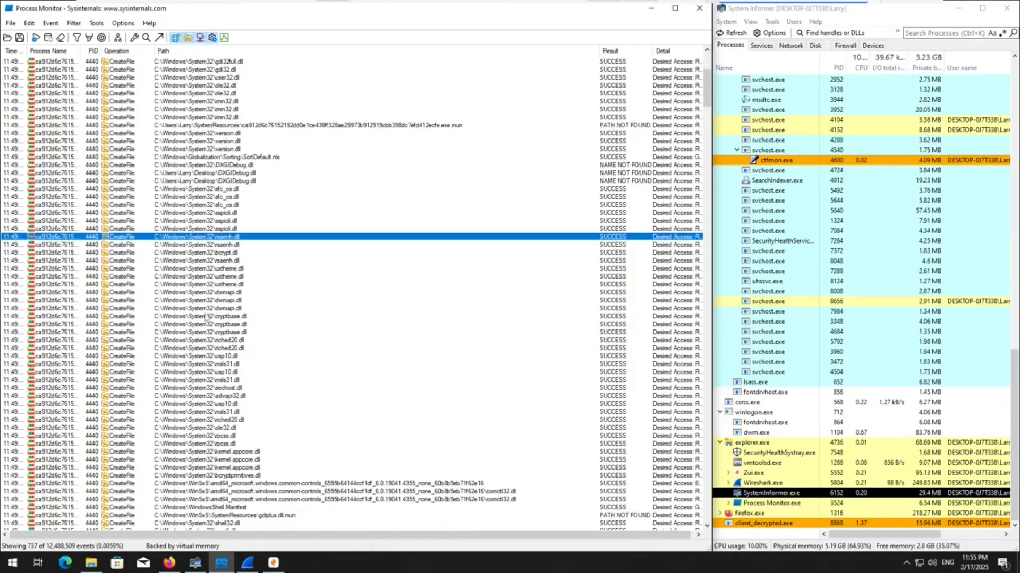
click(232, 349)
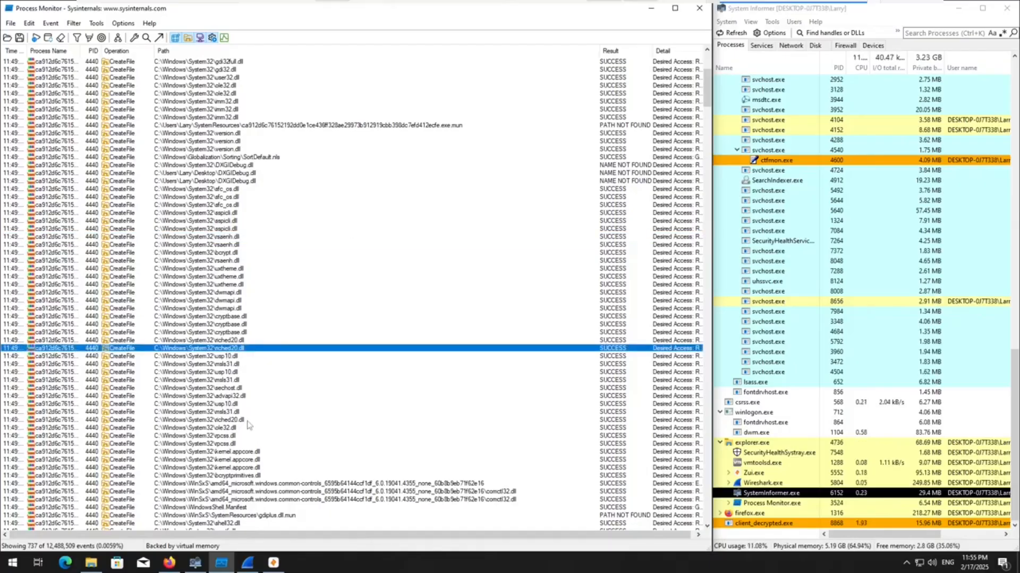
scroll(246, 403, down, 3)
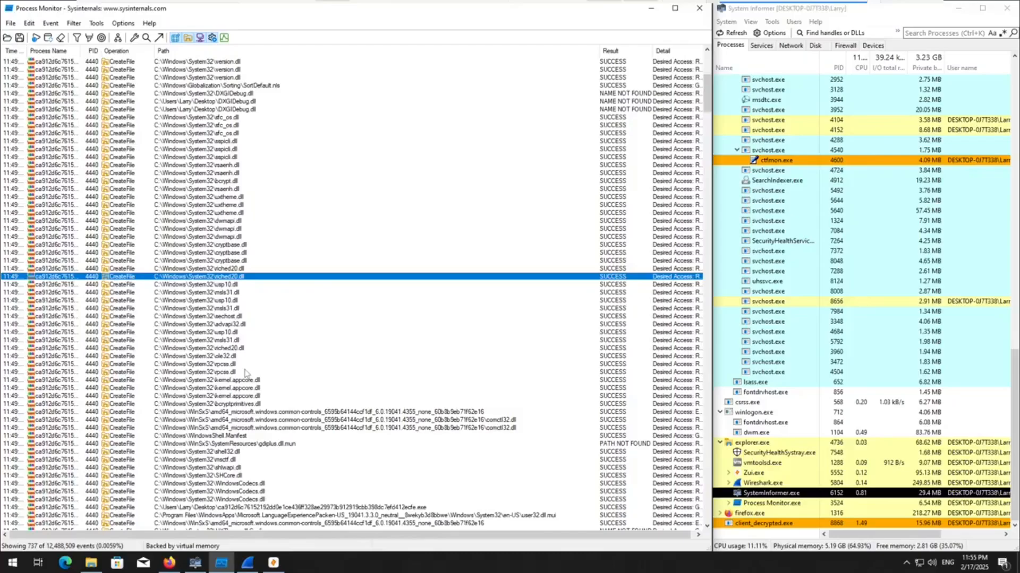
scroll(246, 374, down, 1)
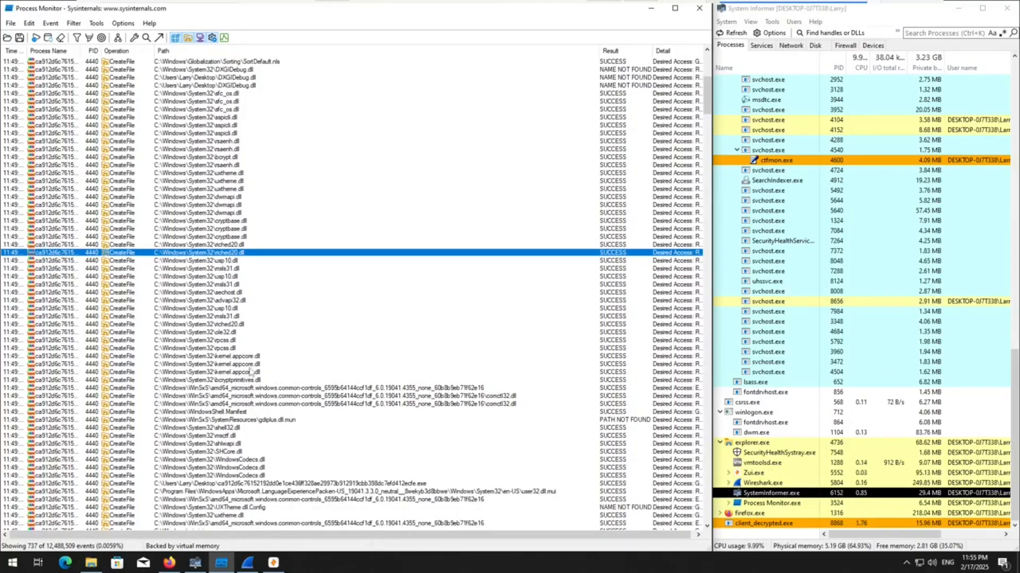
scroll(250, 372, down, 2)
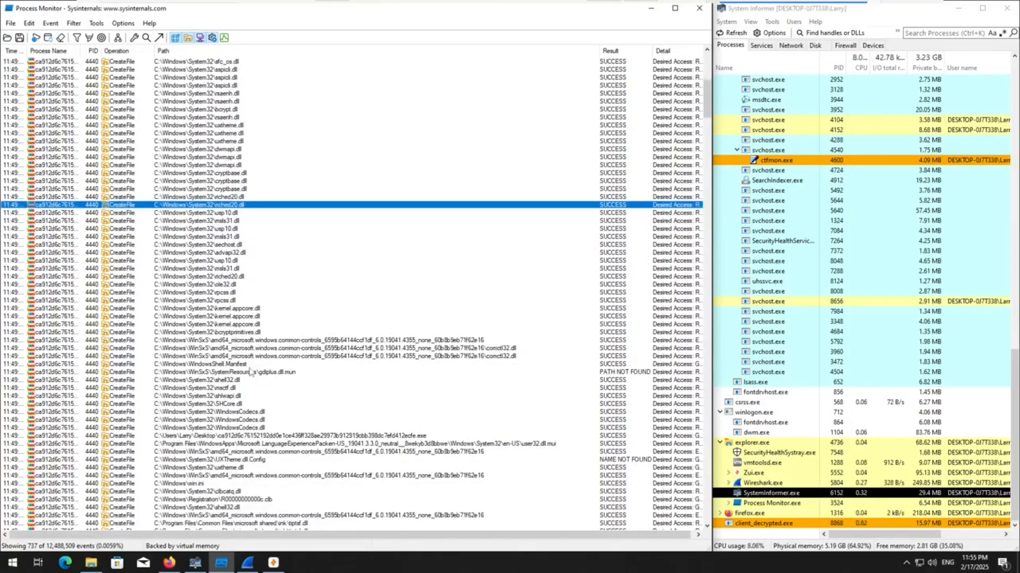
Step: Examine more of the sample's CreateFile paths, selecting the comctl32.dll and SHCore.dll events
scroll(251, 372, down, 2)
click(273, 300)
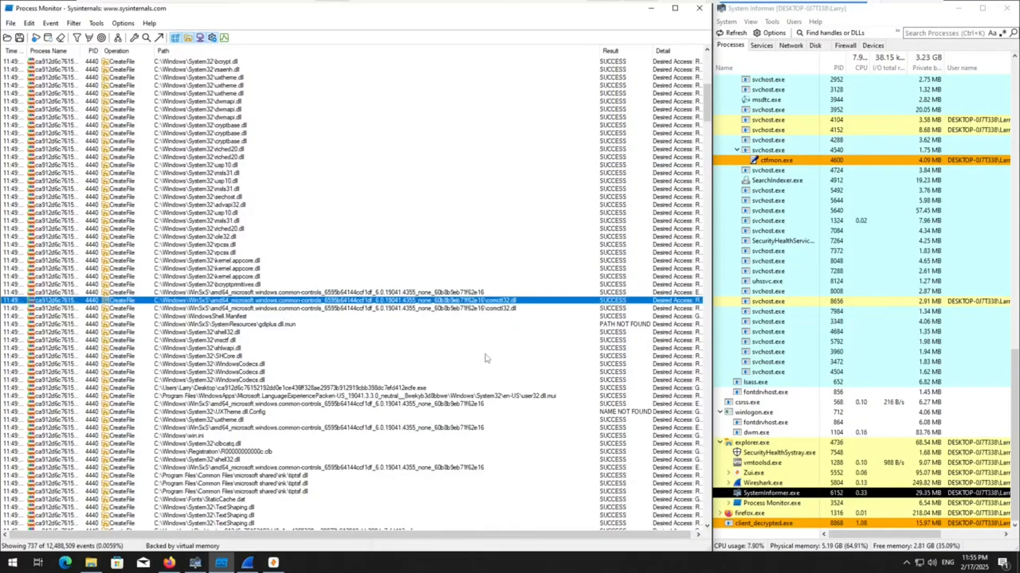
scroll(354, 328, down, 1)
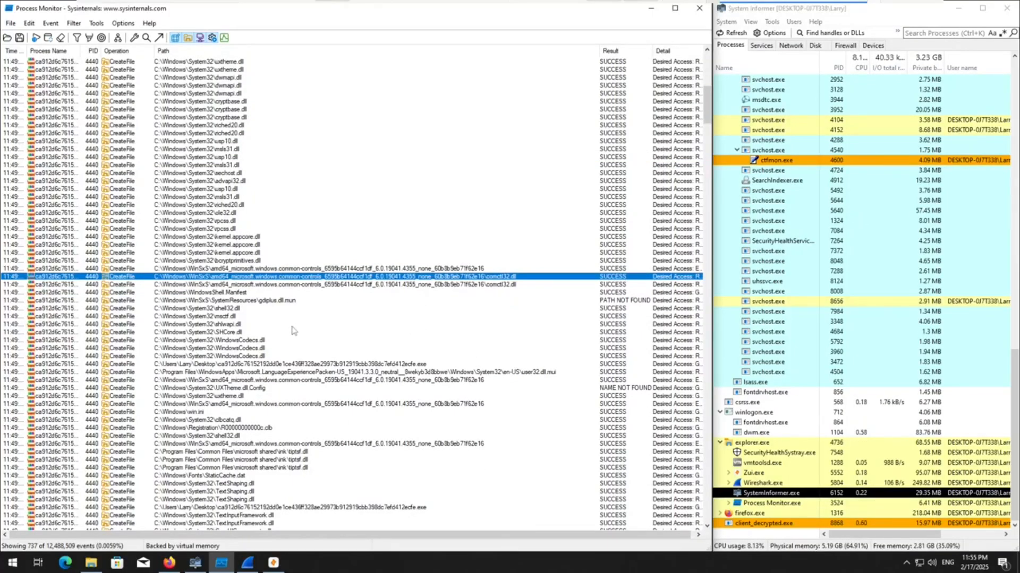
click(226, 333)
scroll(226, 337, down, 3)
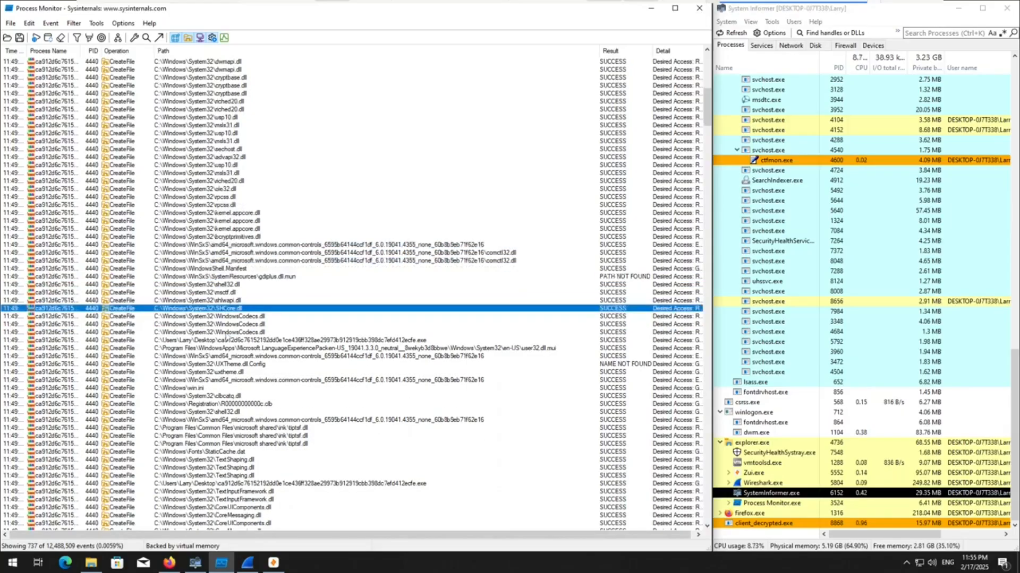
scroll(227, 338, down, 1)
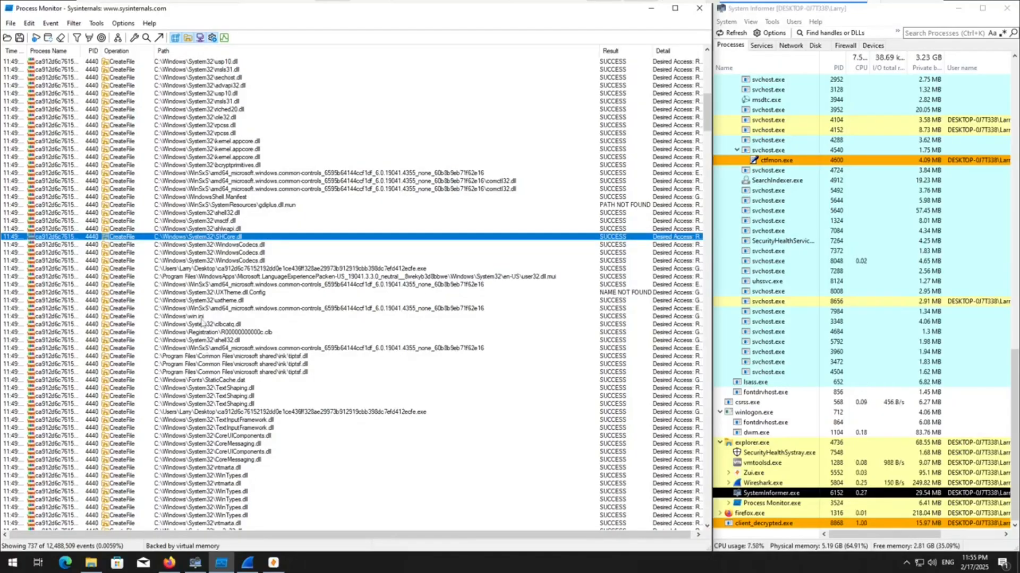
Step: Jump from the C:\Windows\win.ini event to the file in its folder and open it in Notepad
click(201, 317)
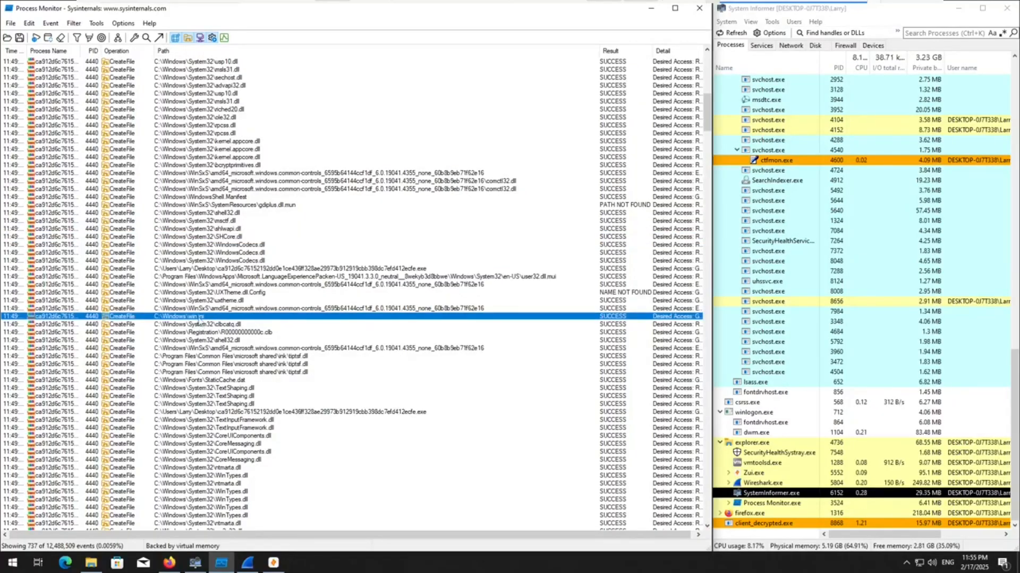
right_click(198, 319)
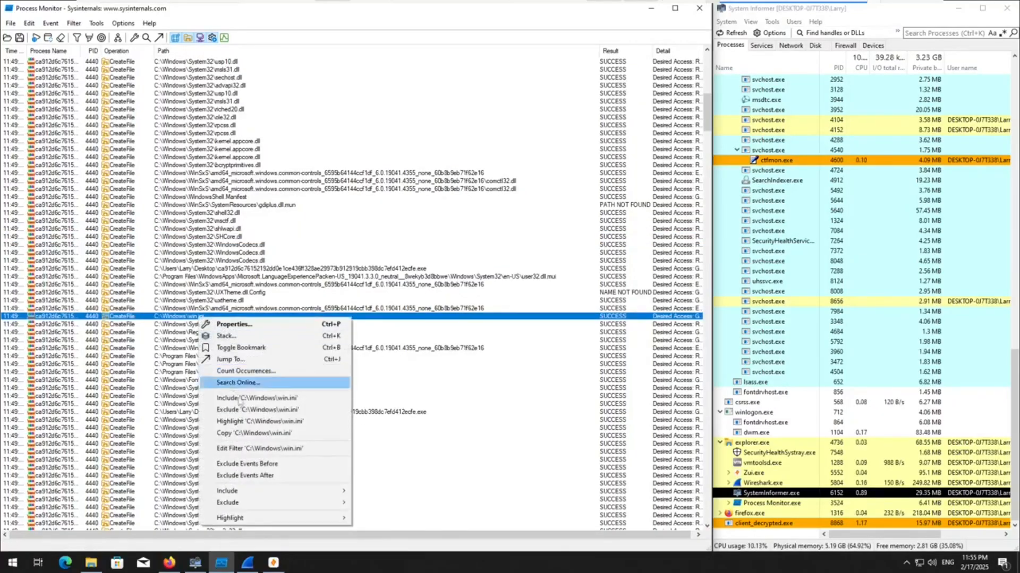
click(228, 361)
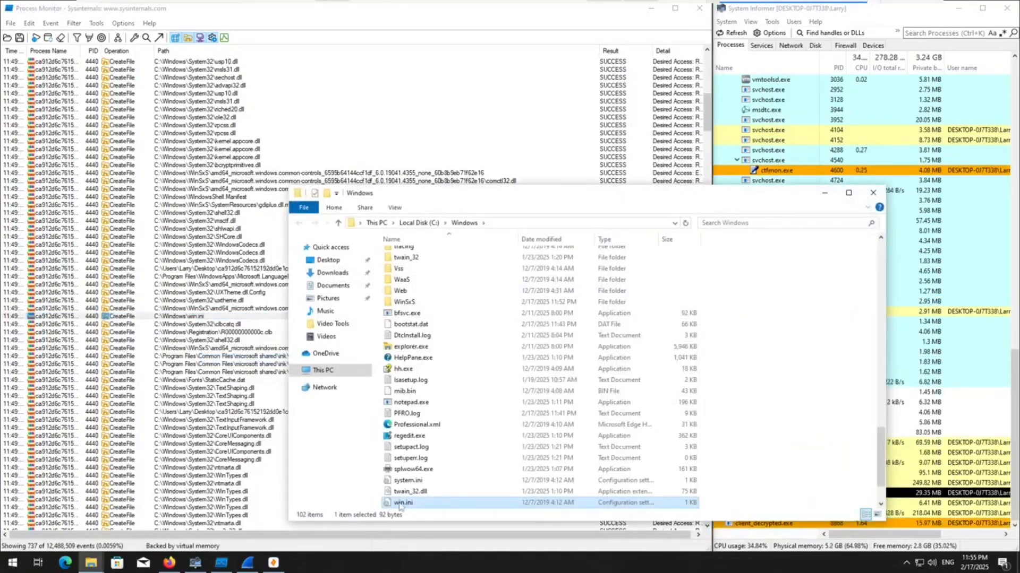
right_click(400, 505)
click(430, 353)
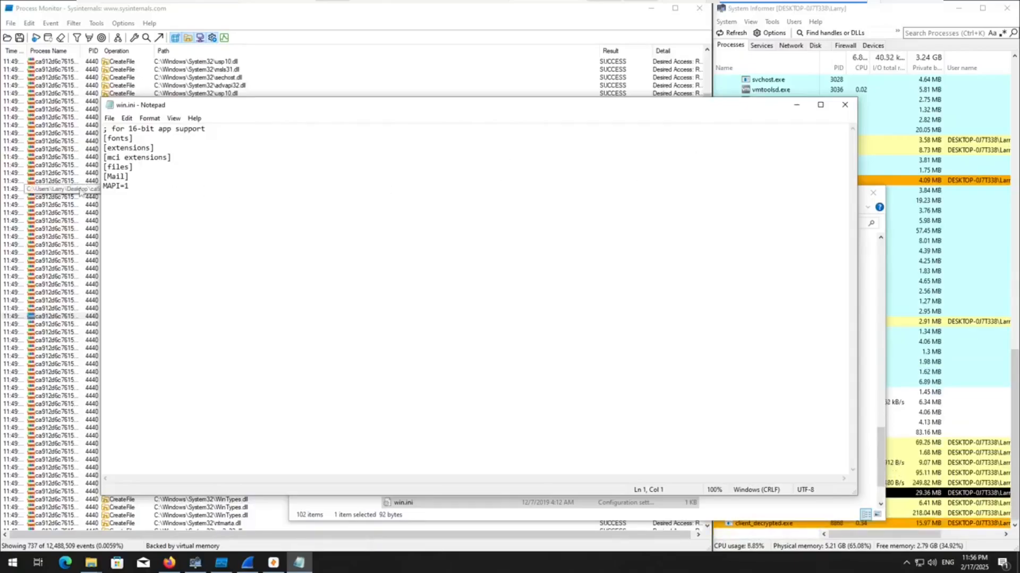
Step: Highlight the MAPI=1 line in win.ini, close Notepad and minimise the Windows folder window
drag(144, 186, 101, 186)
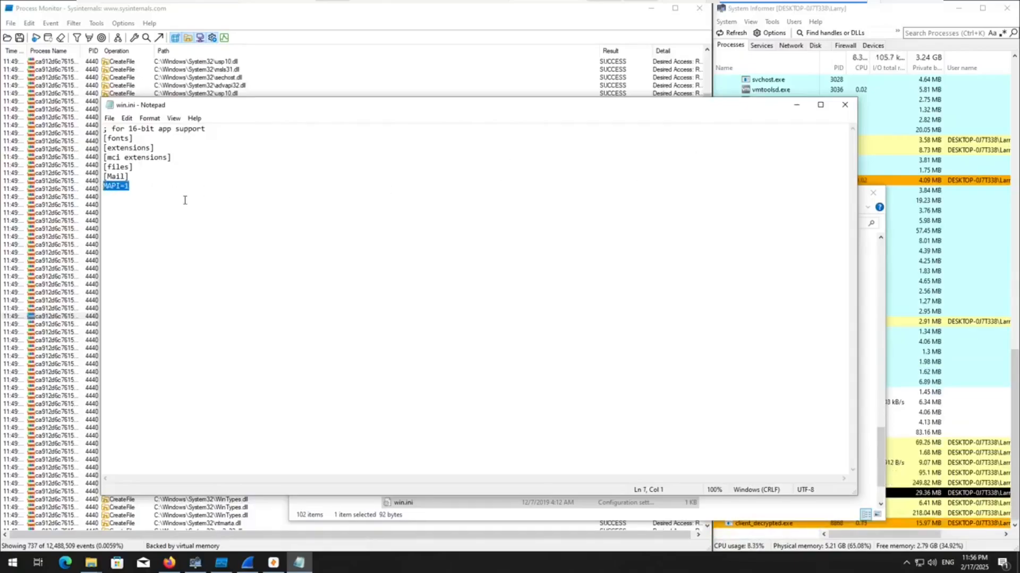
click(845, 104)
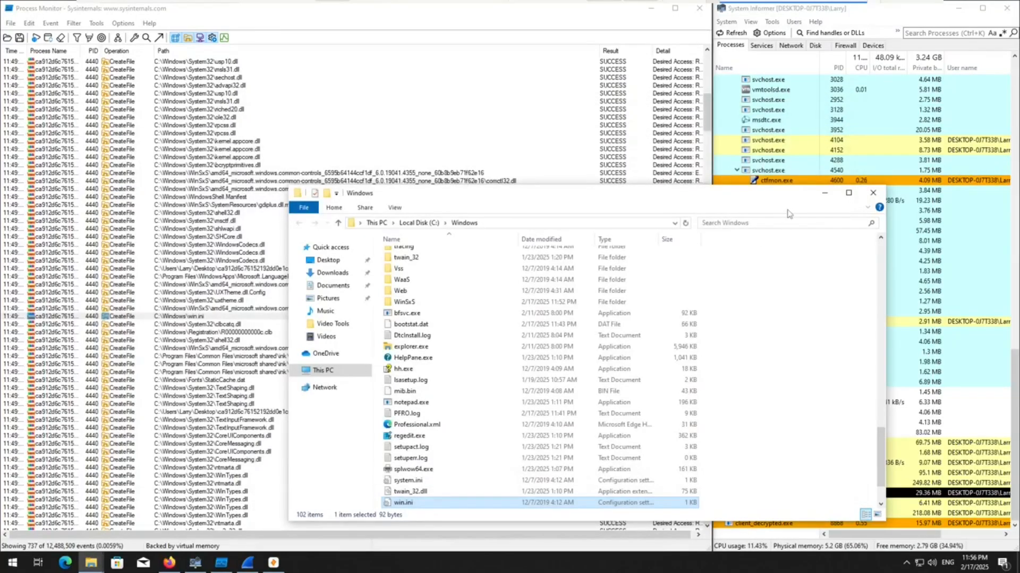
click(824, 192)
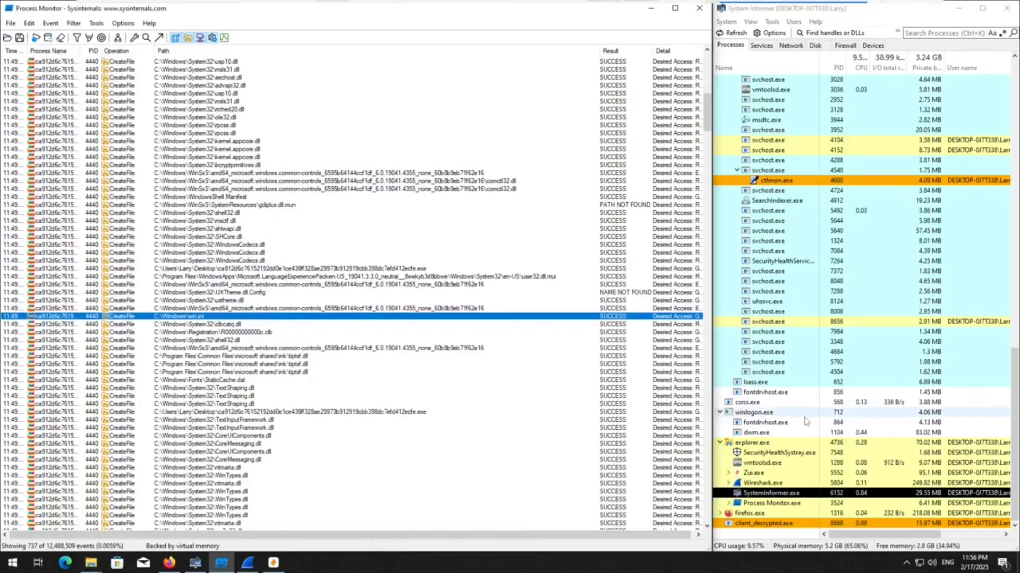
Step: Examine the CreateFile events following win.ini, down to the entries in the user's AppData\Local\Temp folder
scroll(388, 352, down, 7)
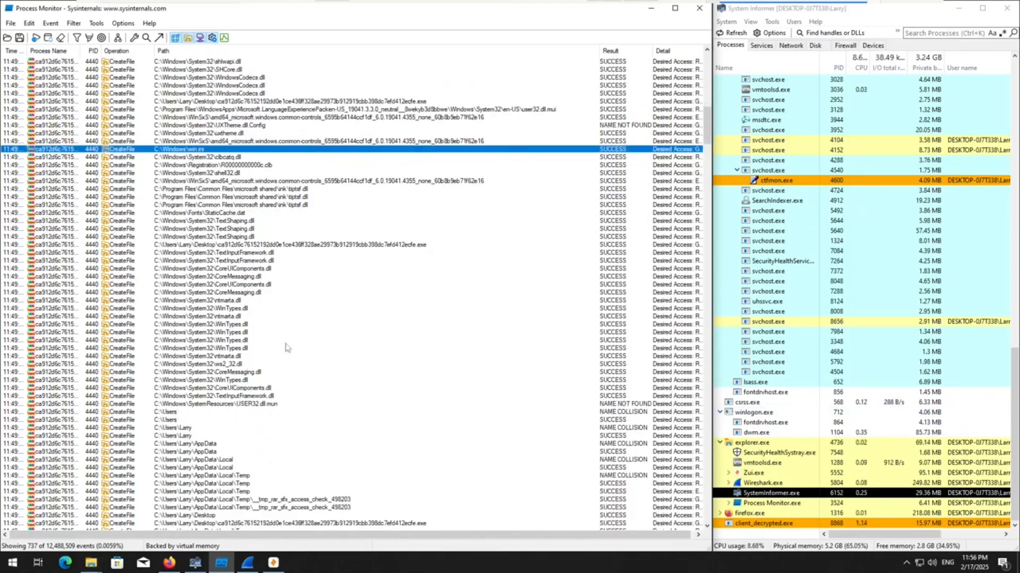
scroll(254, 340, down, 1)
click(241, 294)
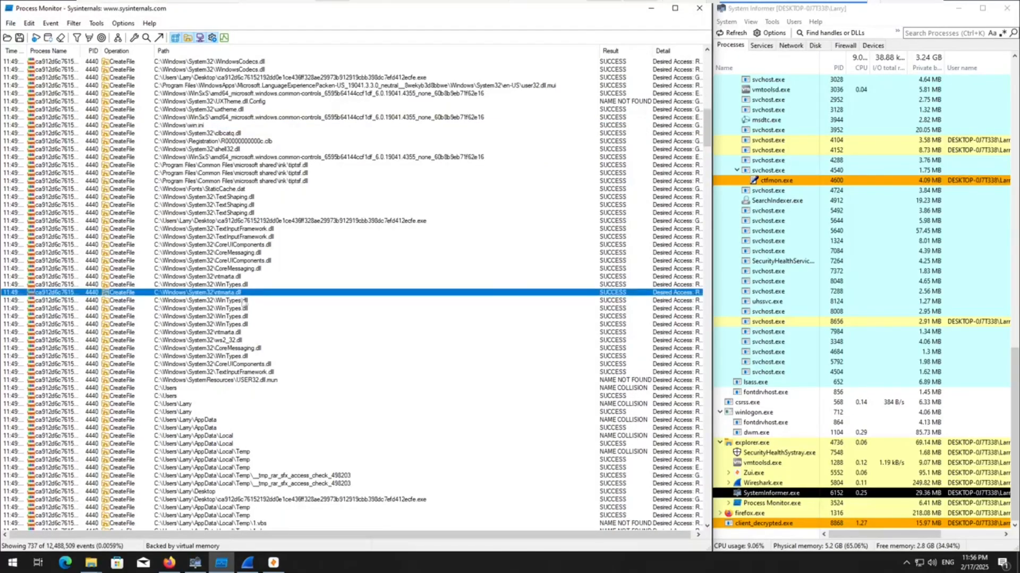
scroll(254, 328, down, 5)
scroll(254, 327, down, 2)
scroll(254, 327, down, 1)
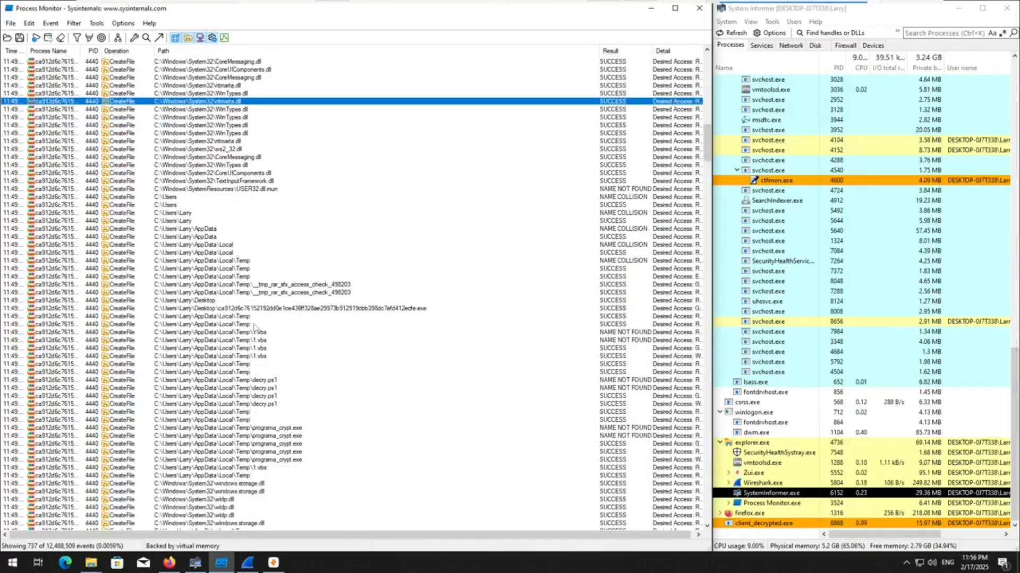
Step: Try to jump to the __tmp_rar_sfx_access_check_498203 file in the Temp folder and close the Explorer window that opens
click(306, 285)
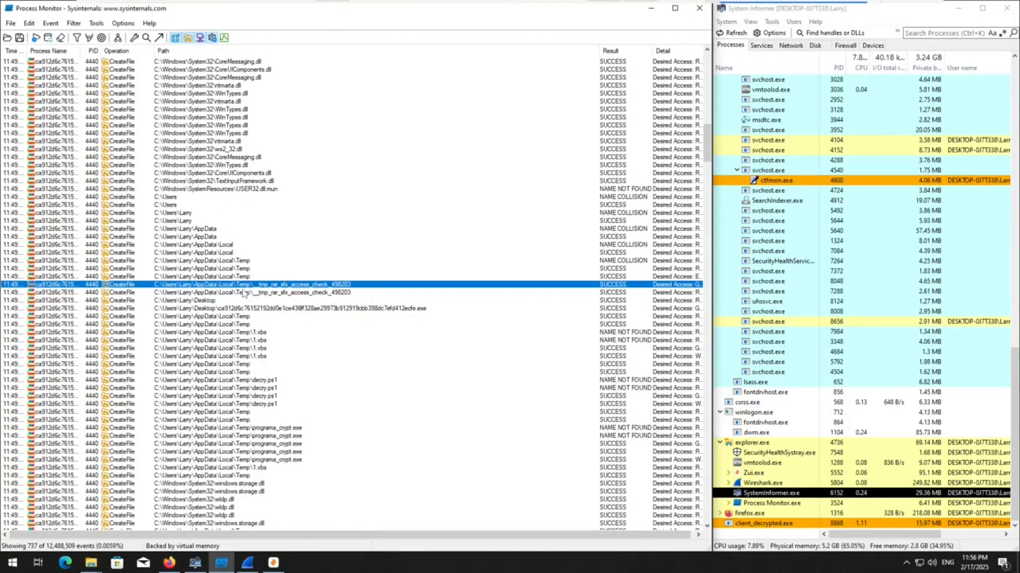
right_click(243, 294)
click(279, 332)
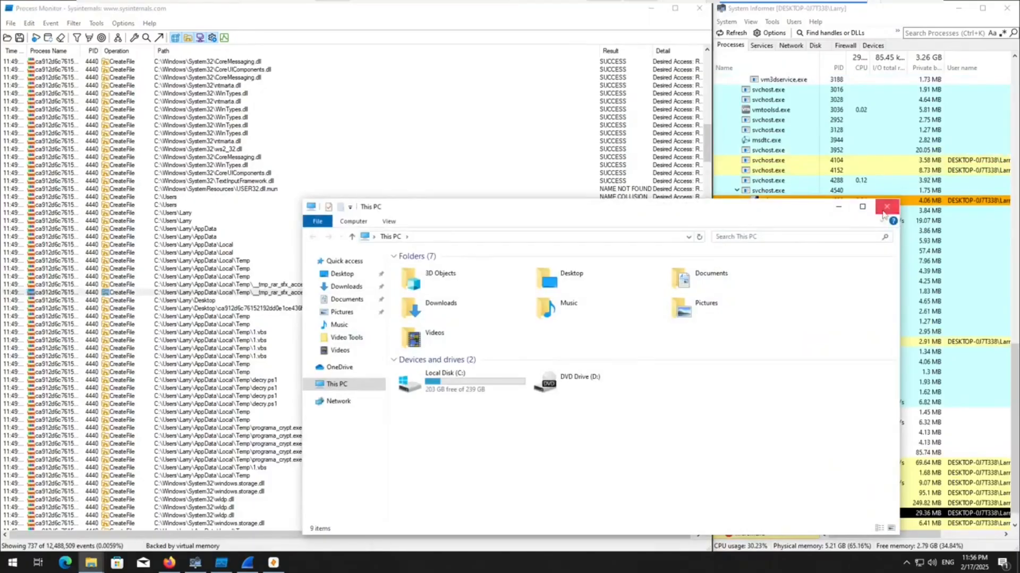
click(885, 207)
Step: Review the 1.vbs and decry.ps1 events and jump to the 1.vbs file in the Temp folder
scroll(351, 340, down, 3)
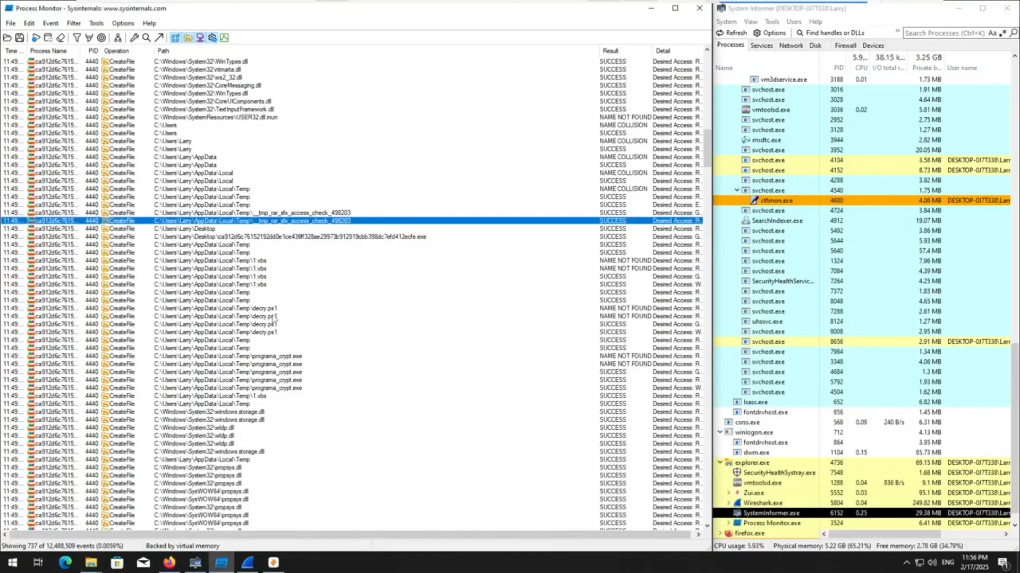
click(268, 285)
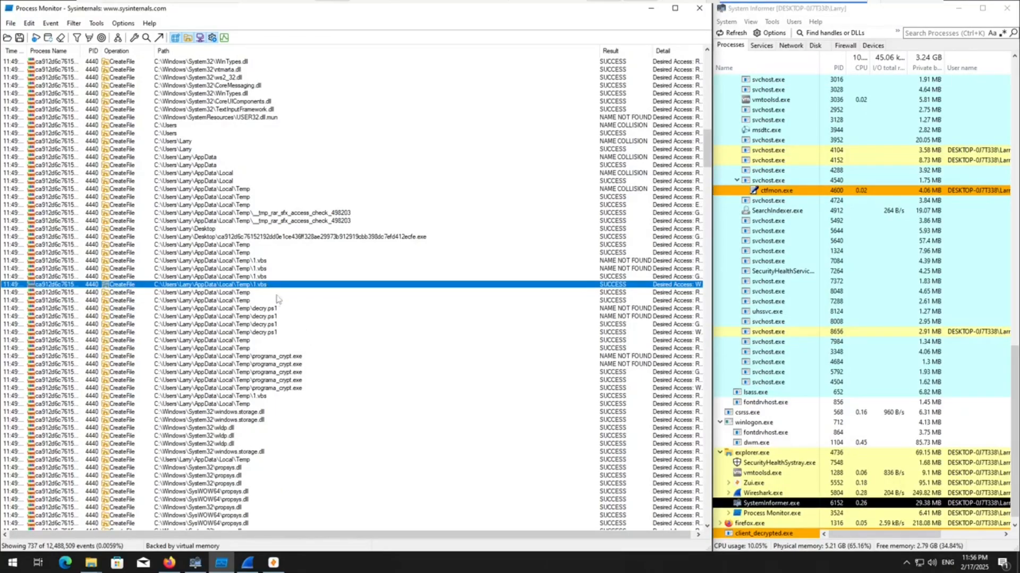
click(269, 309)
click(281, 285)
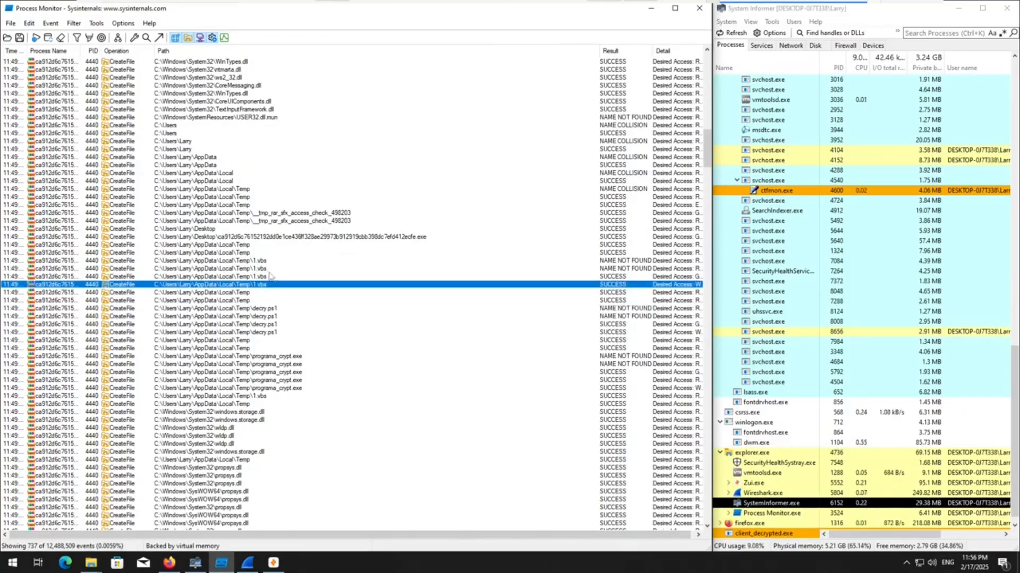
right_click(267, 269)
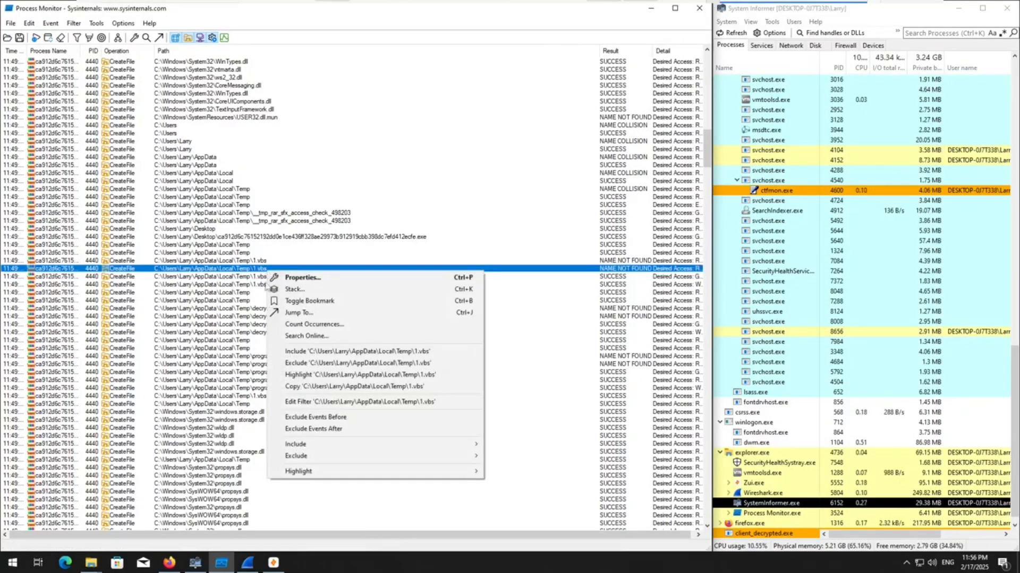
click(308, 318)
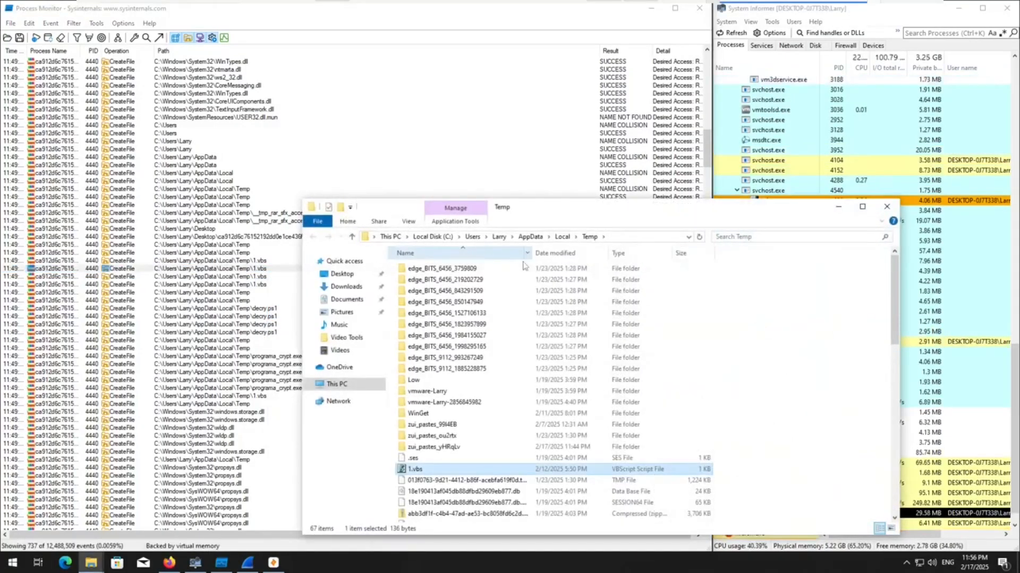
Step: Open the 1.vbs script for editing, read its code and close Notepad
scroll(478, 345, down, 2)
right_click(422, 404)
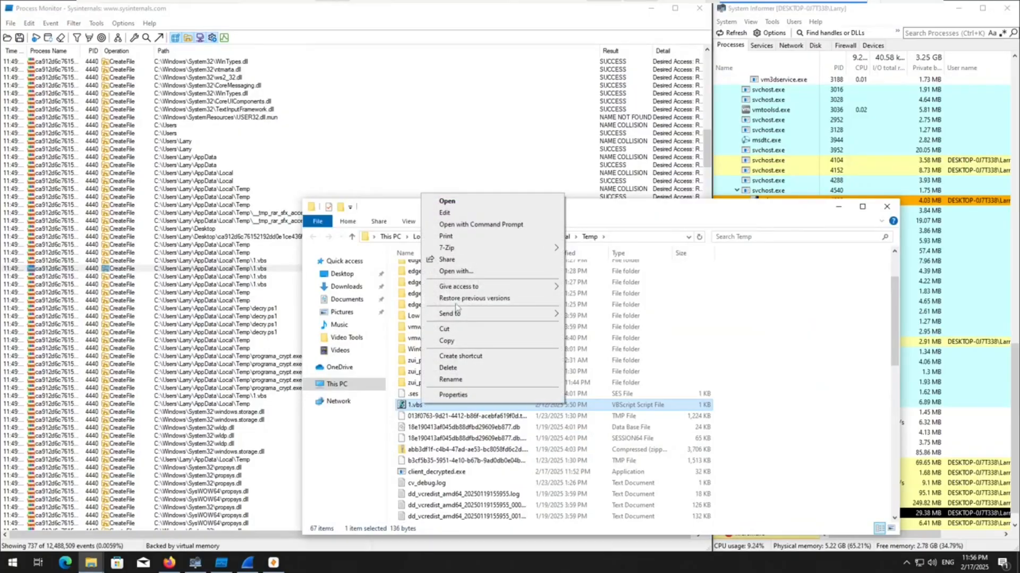
click(446, 214)
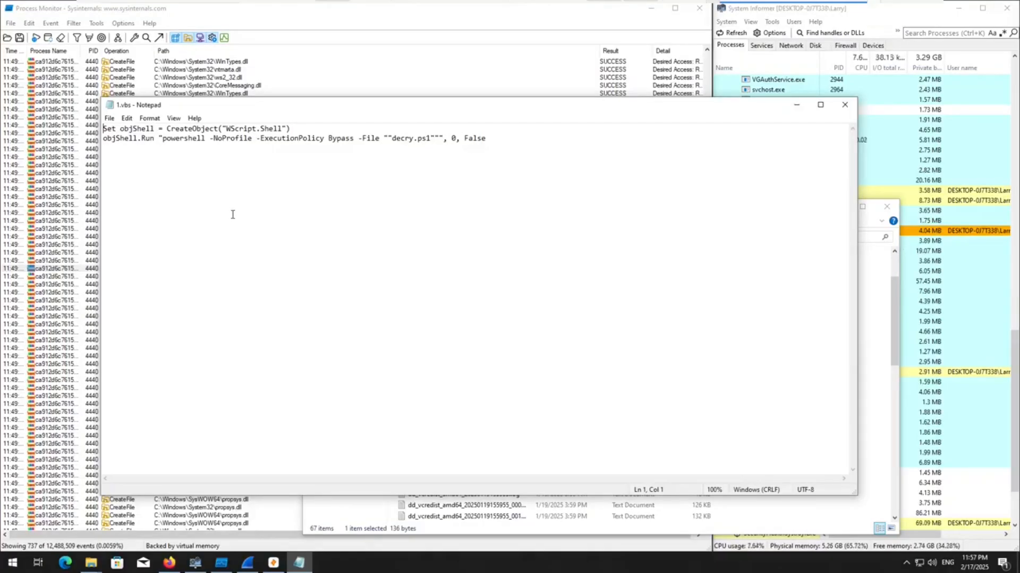
click(845, 105)
Step: Locate and select decry.ps1 in the Temp folder, close the folder window and return to Process Monitor
scroll(561, 460, down, 8)
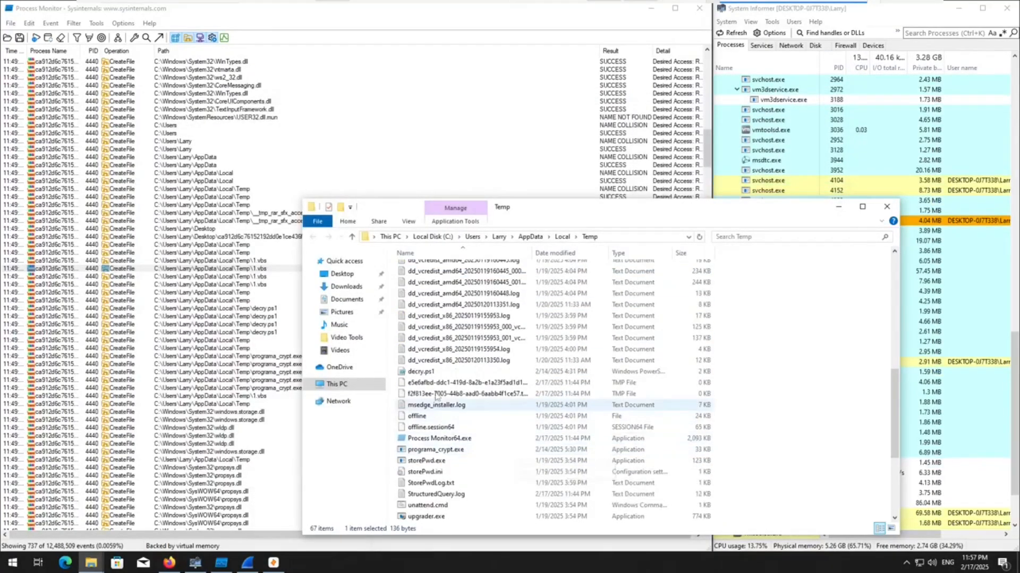
click(425, 371)
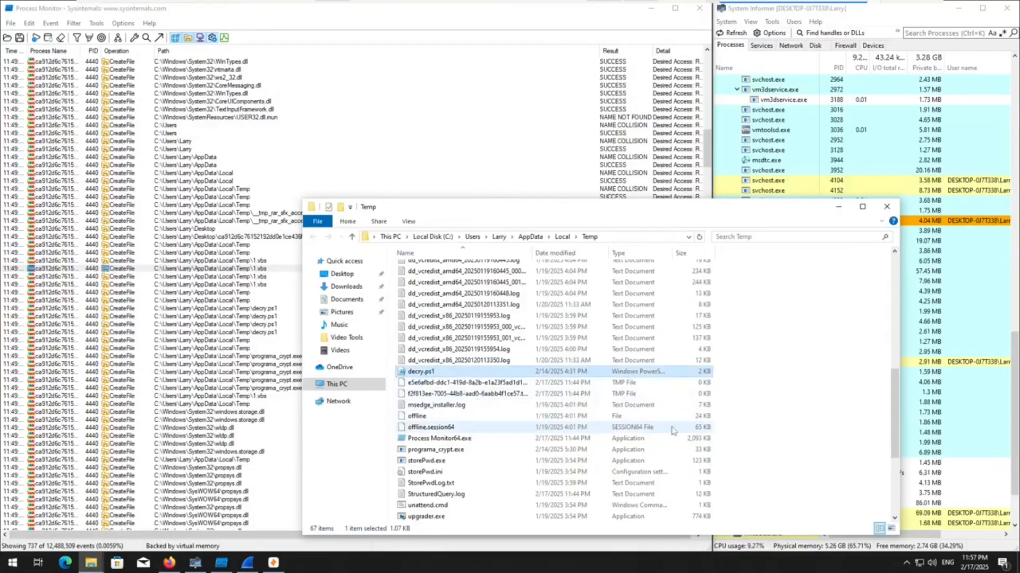
scroll(672, 430, up, 10)
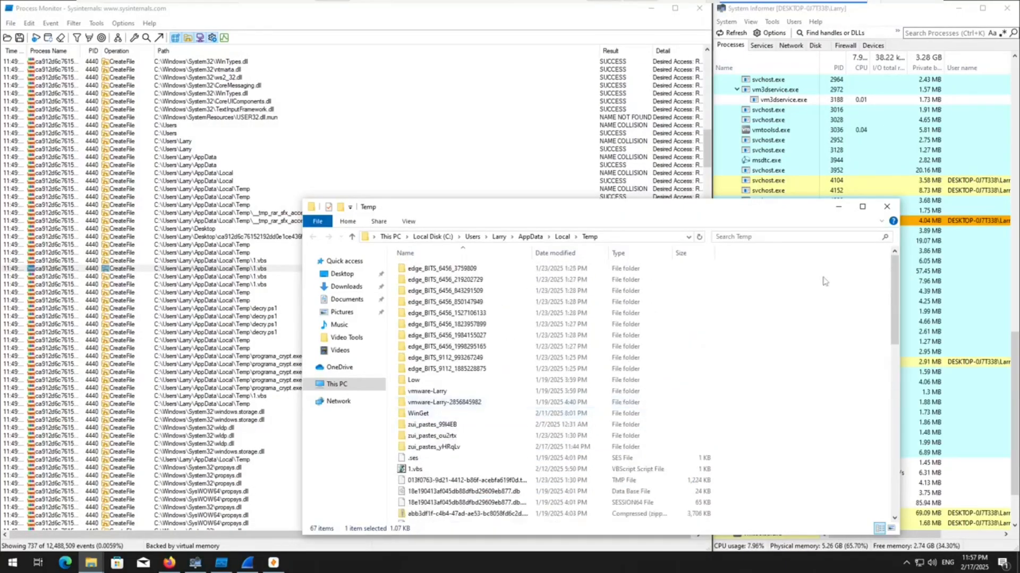
click(838, 206)
scroll(847, 209, down, 2)
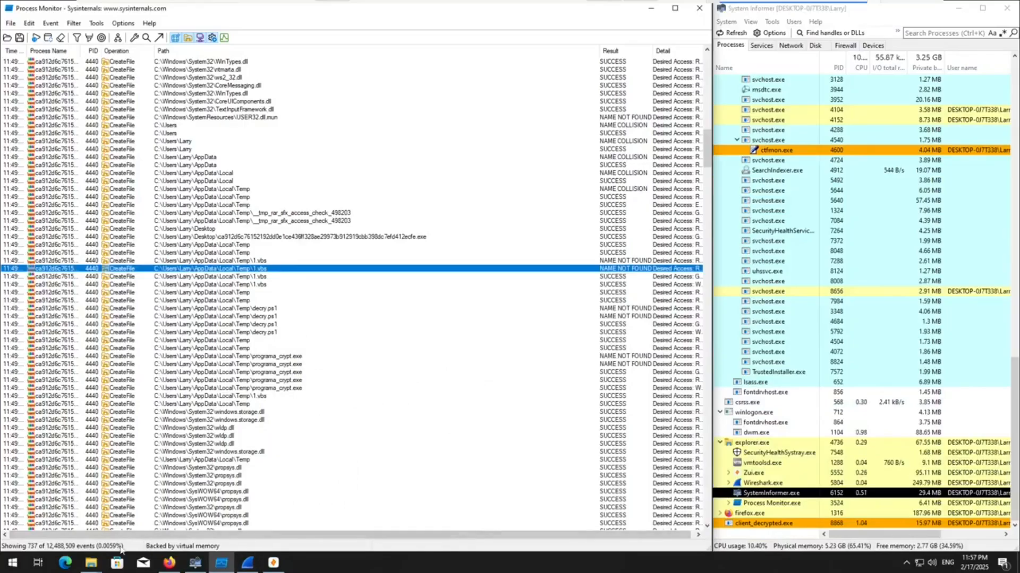
click(91, 563)
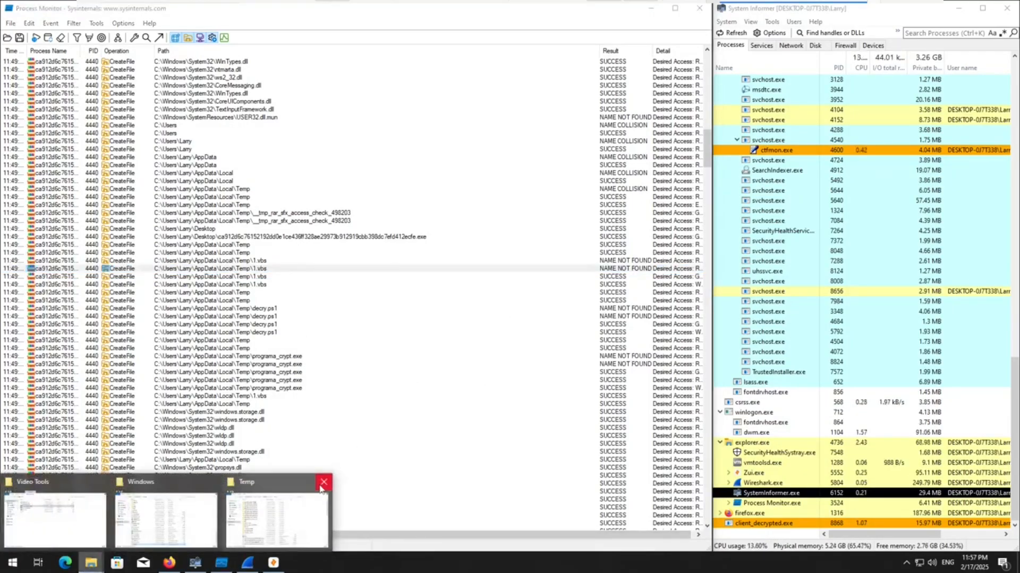
click(323, 484)
click(379, 35)
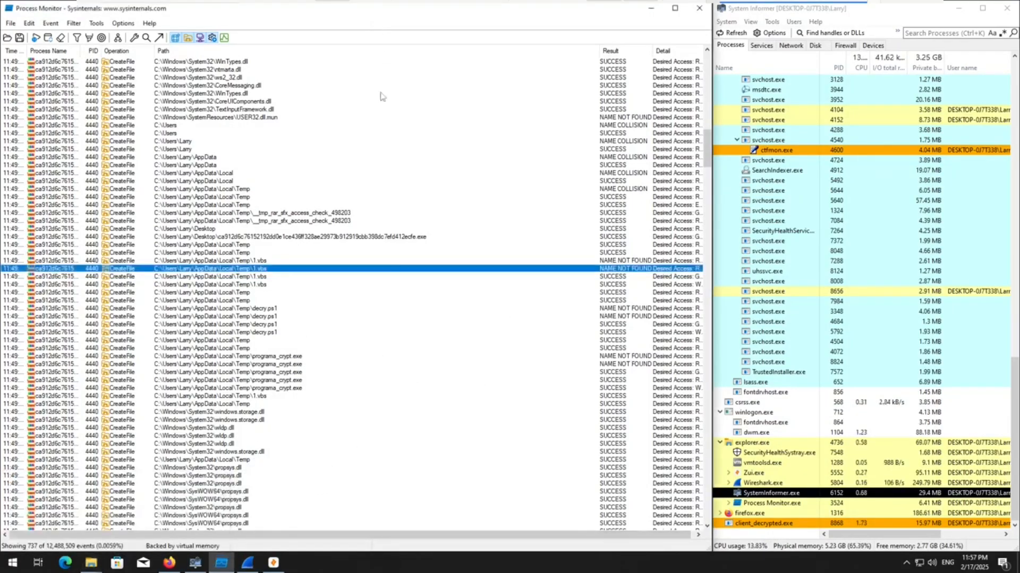
Step: Jump from a programa_crypt.exe CreateFile event to the file in the Temp folder
click(277, 389)
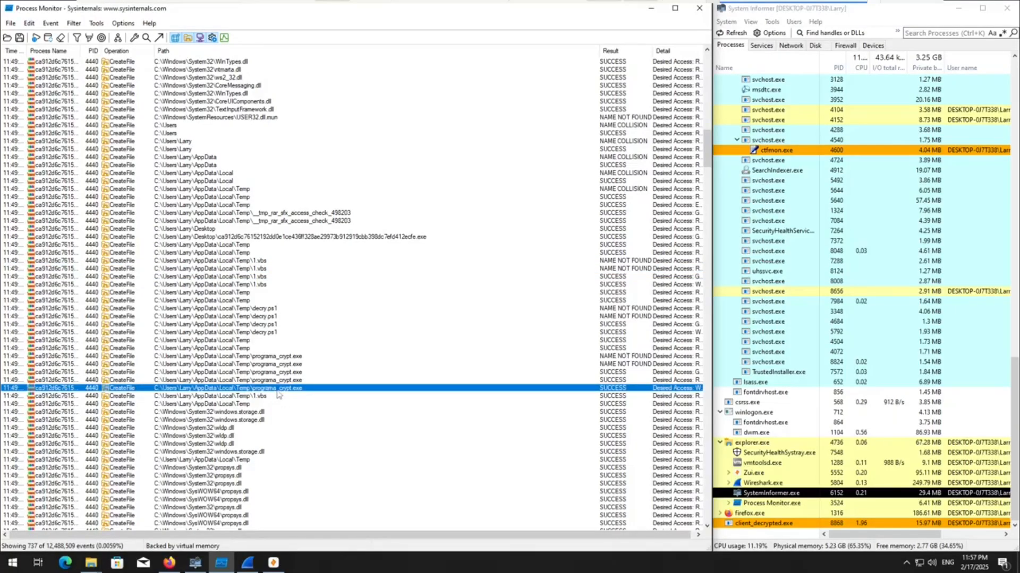
right_click(289, 381)
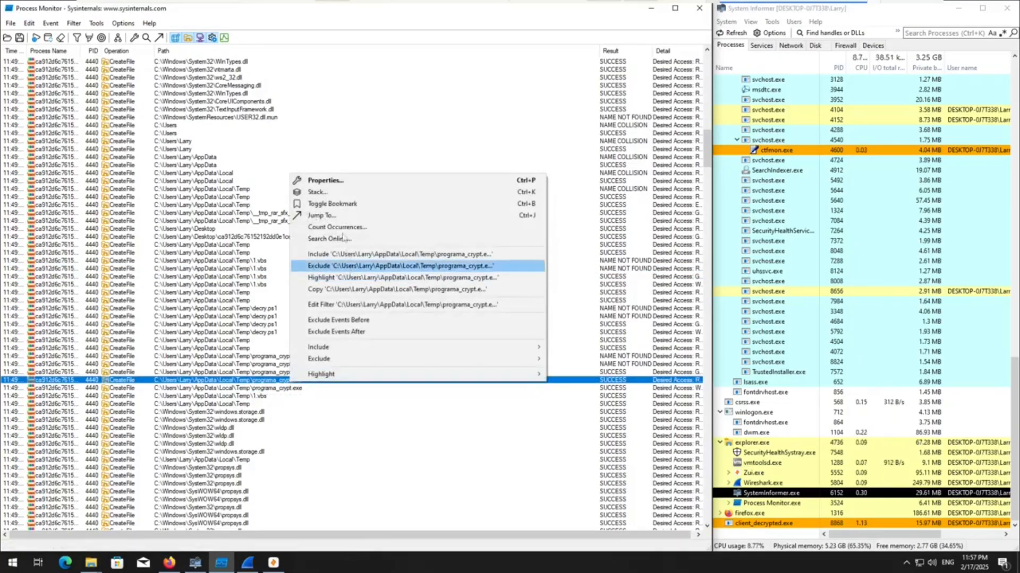
click(322, 215)
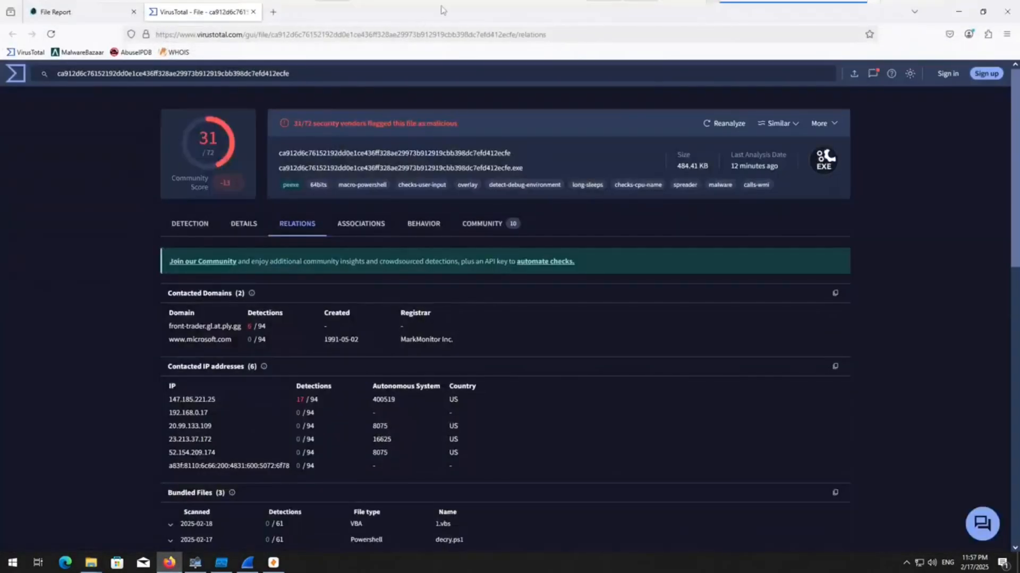
Step: Restore the Firefox window to a smaller size, submit programa_crypt.exe from the Temp folder to VirusTotal, and minimise Firefox
double_click(441, 10)
click(753, 218)
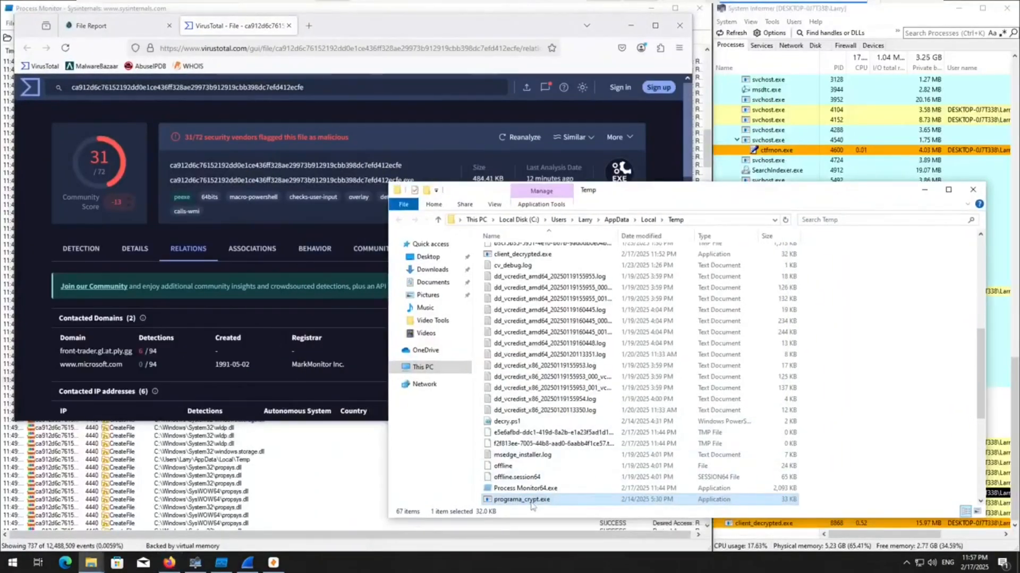
drag(531, 505, 317, 253)
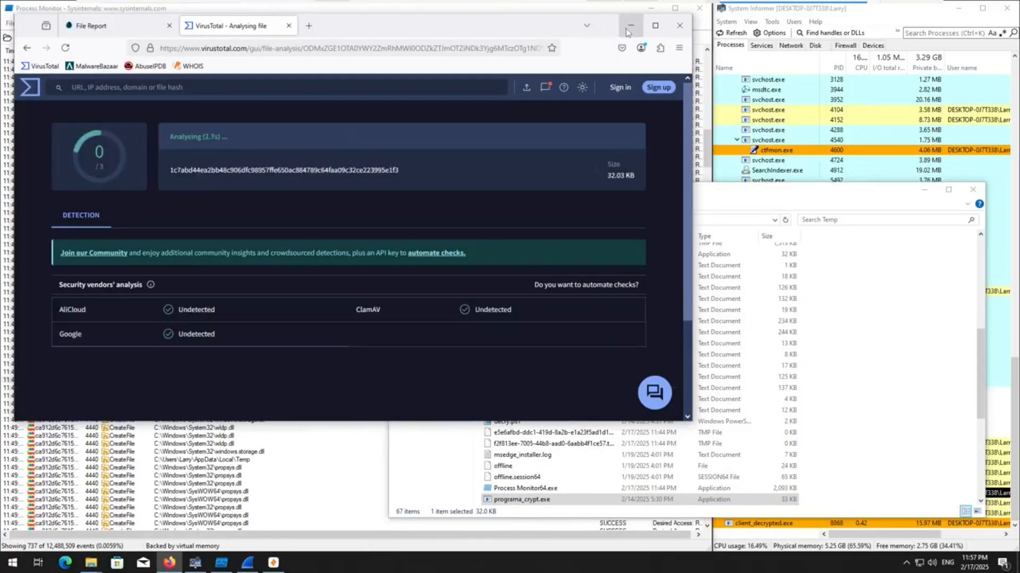
click(654, 25)
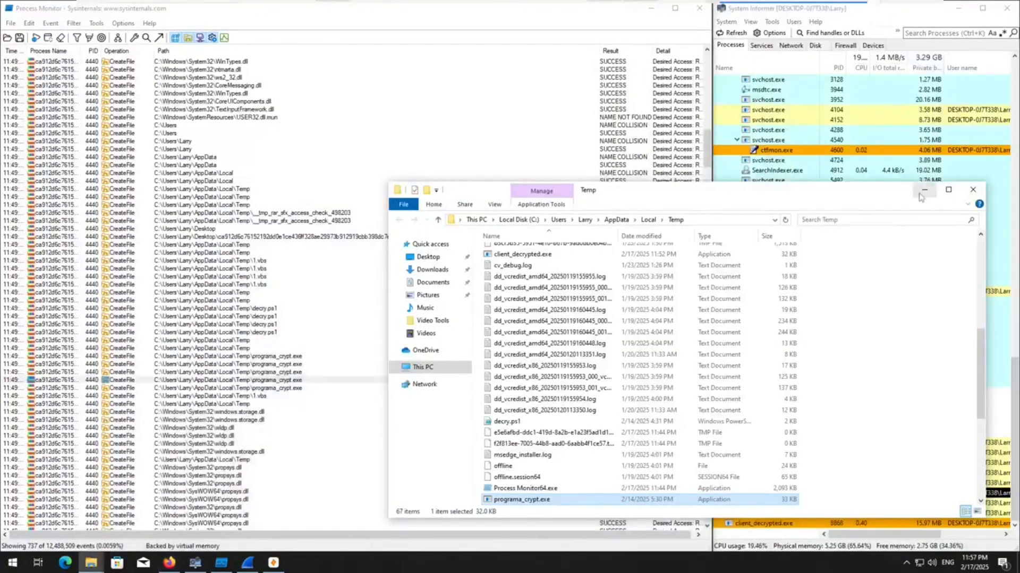
Step: Minimise the Temp folder window and review the sample's CreateFile events that follow the programa_crypt.exe entries
click(924, 192)
scroll(372, 499, down, 1)
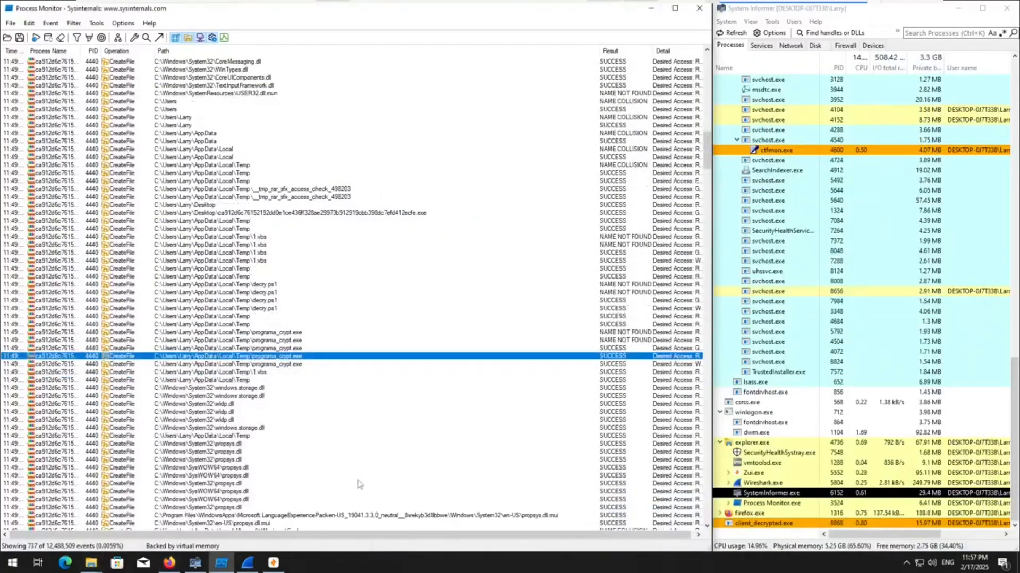
click(799, 523)
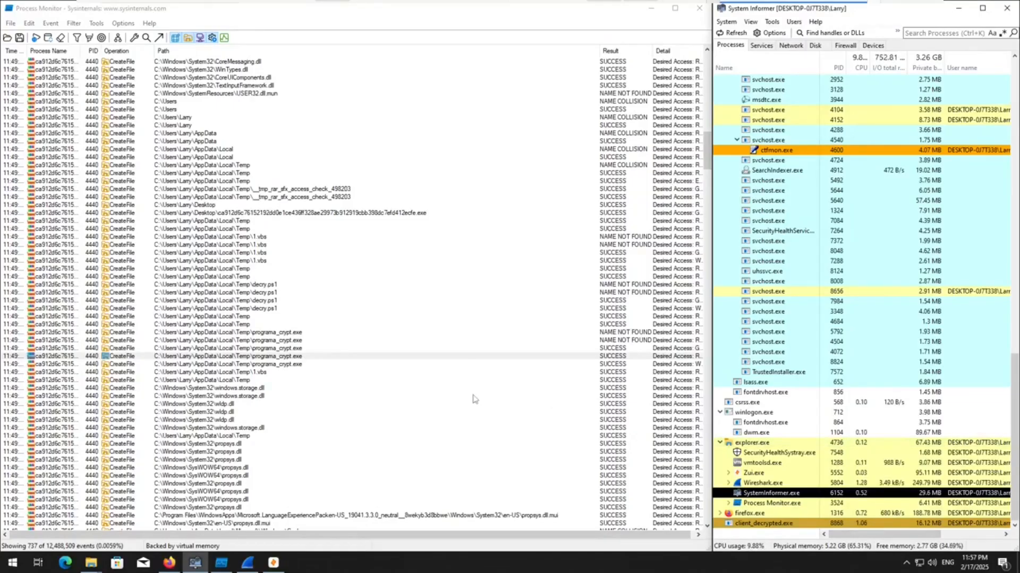
scroll(339, 385, down, 4)
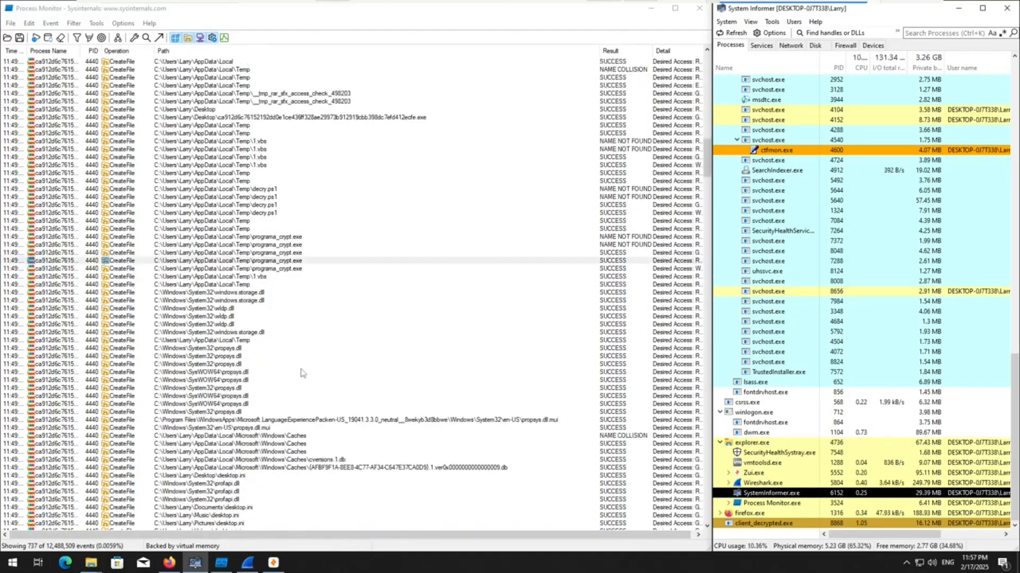
scroll(301, 373, down, 2)
scroll(273, 345, down, 3)
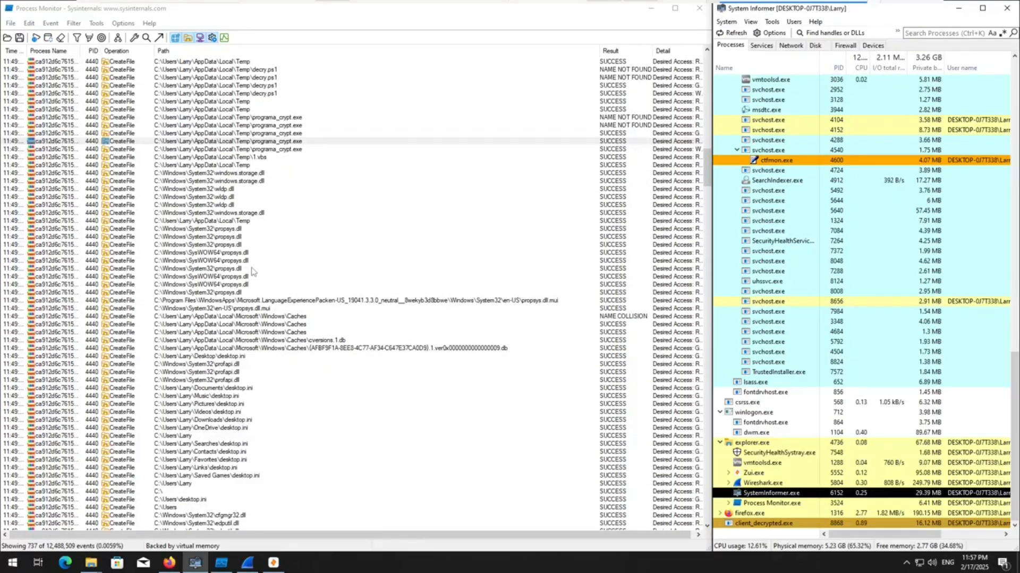
scroll(250, 265, down, 6)
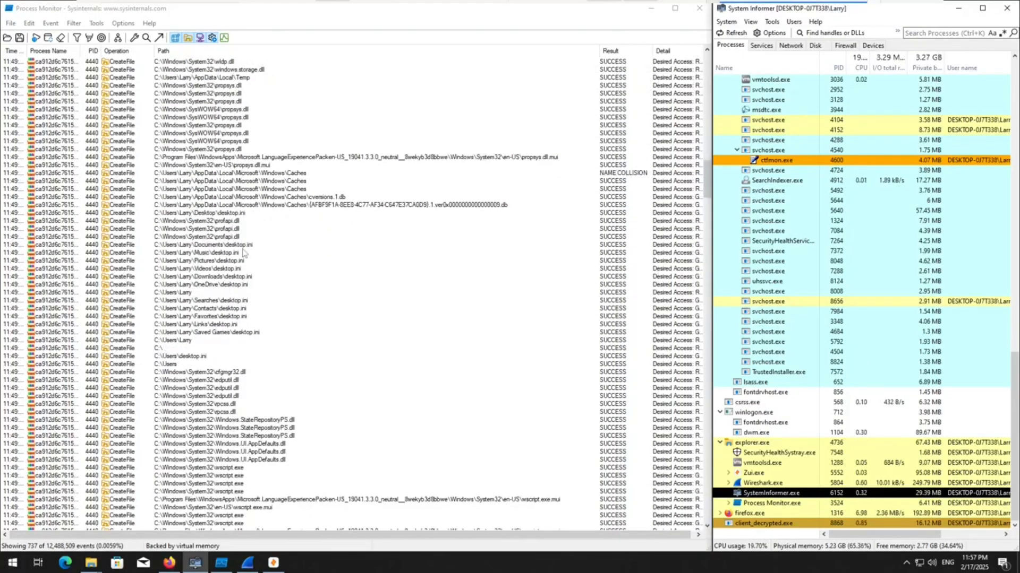
scroll(244, 253, down, 3)
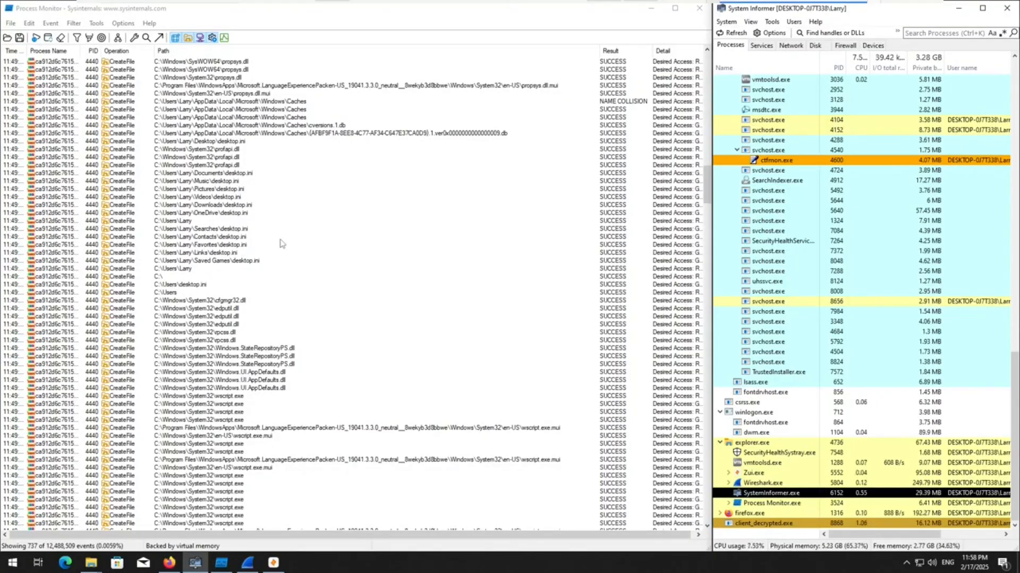
Step: Jump from the Favorites\desktop.ini CreateFile event to its folder, view the contents and close the folder window
click(243, 189)
click(238, 252)
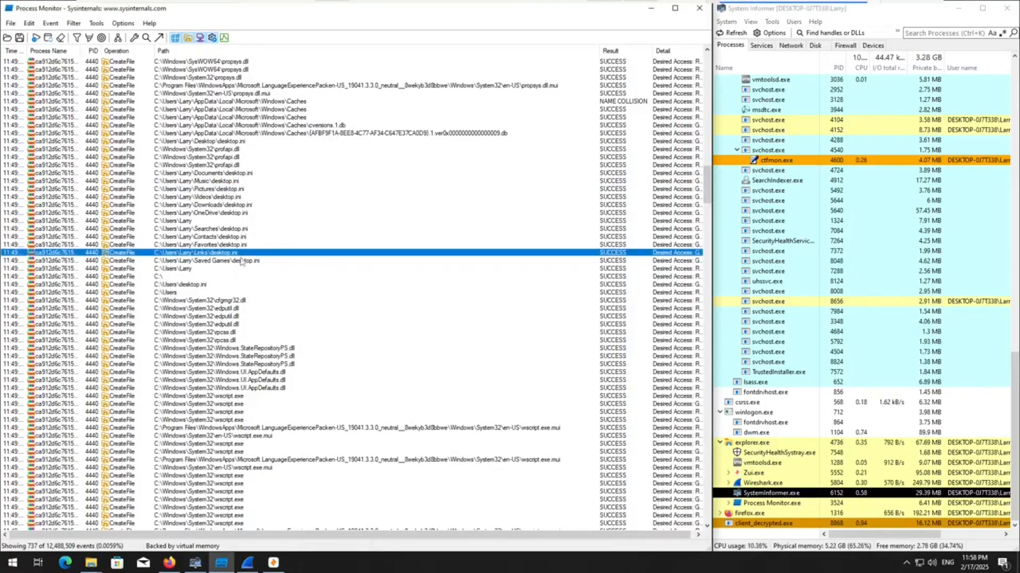
scroll(241, 262, down, 2)
right_click(221, 198)
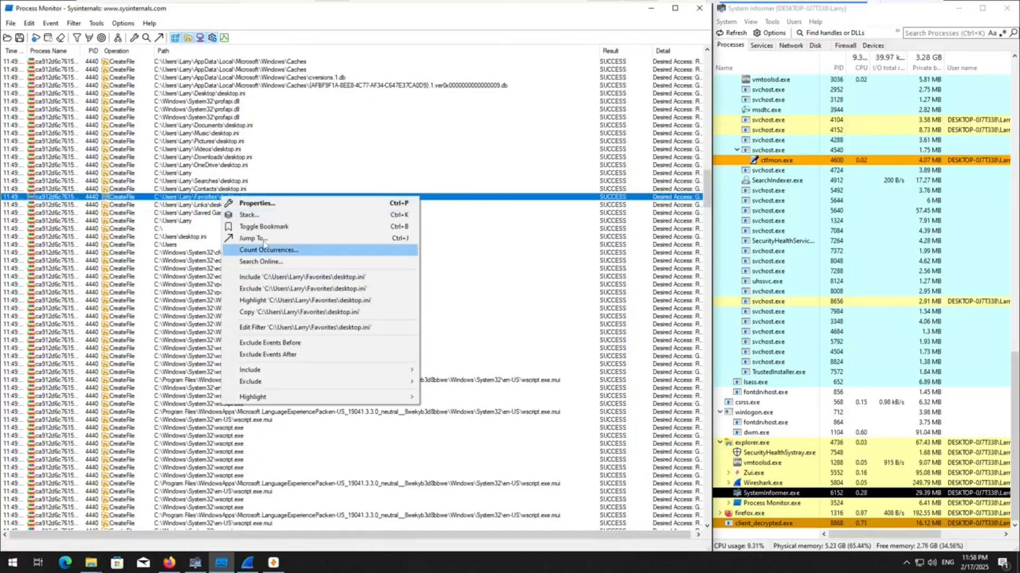
click(260, 241)
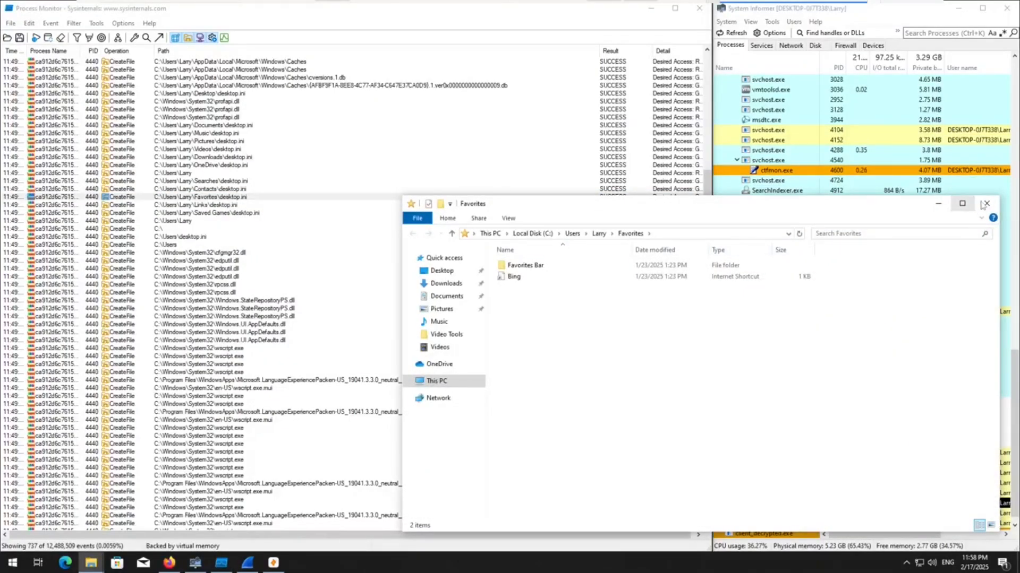
click(982, 205)
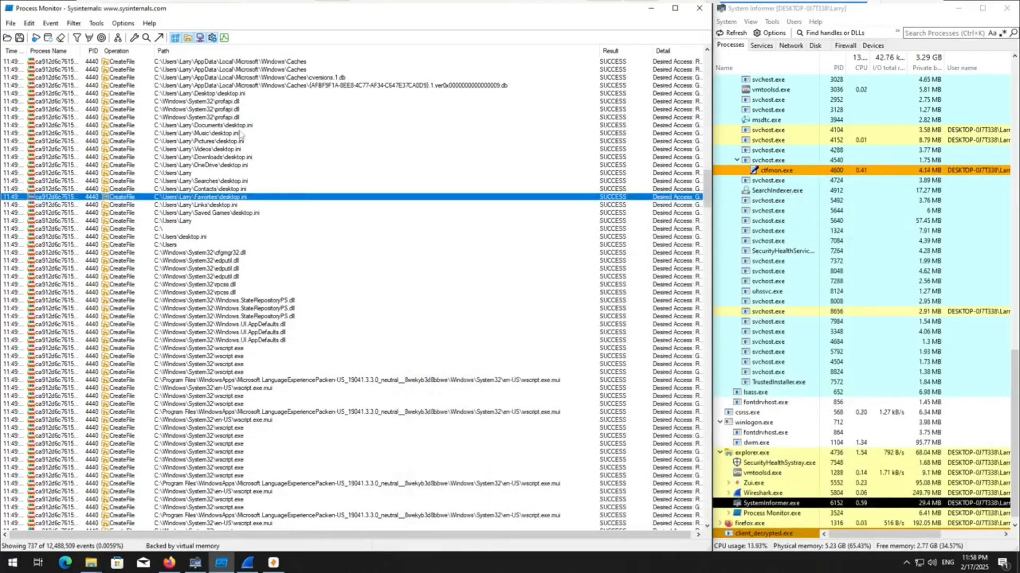
Step: Select the Desktop\desktop.ini event, and continue through the event list to select the VMwareHostOpen.exe event
click(242, 94)
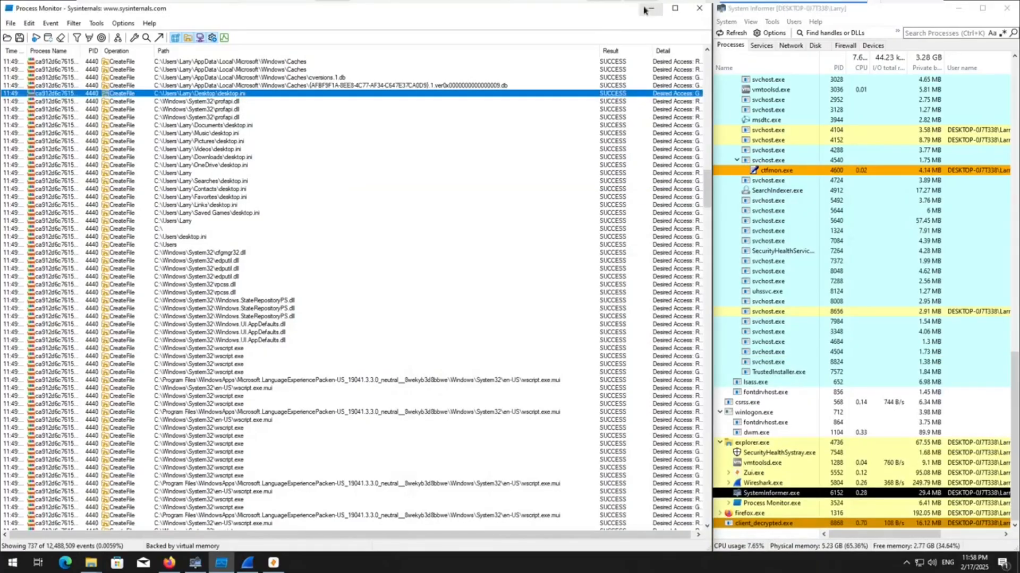
drag(508, 11, 3, 255)
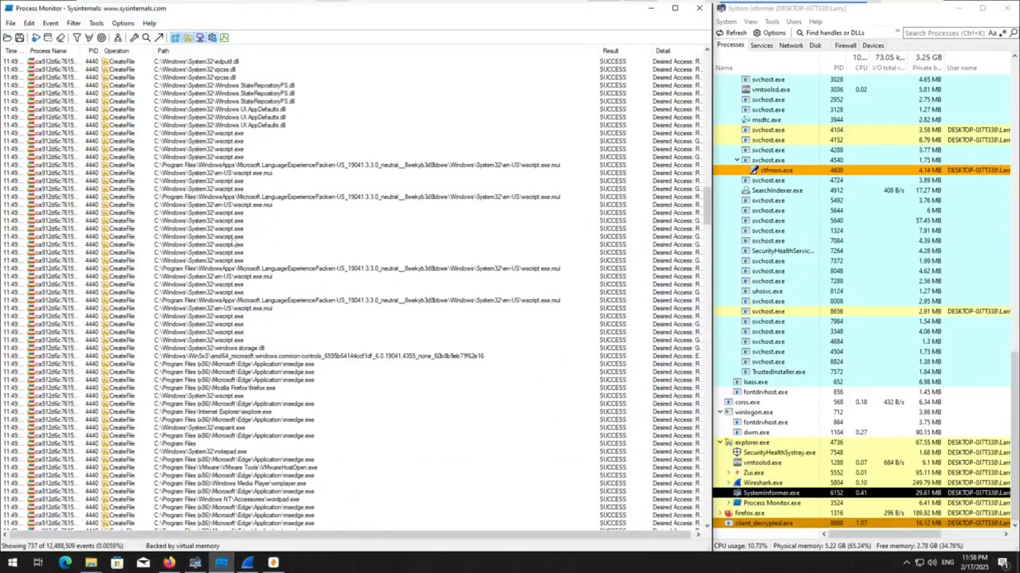
scroll(233, 243, down, 9)
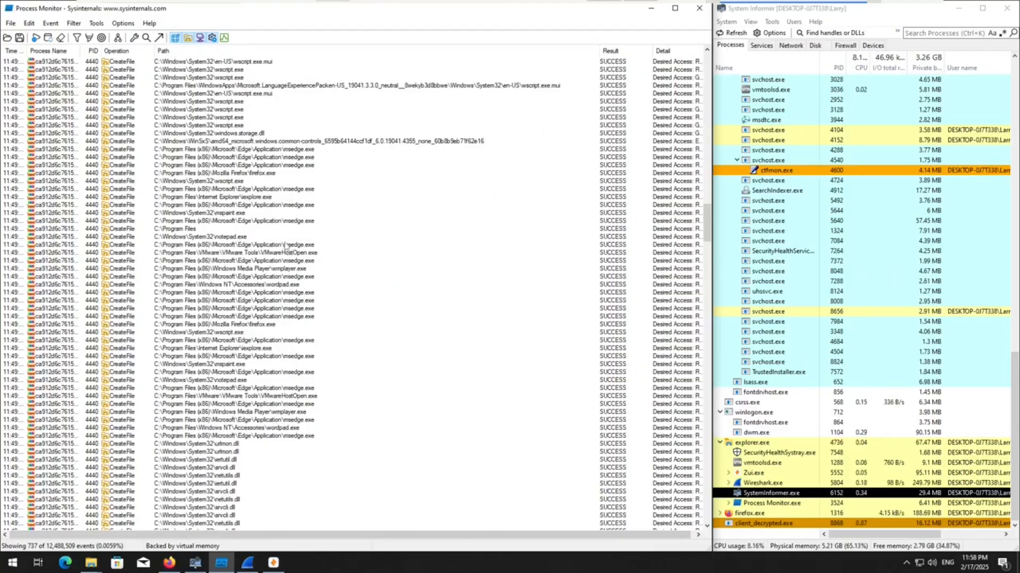
click(296, 253)
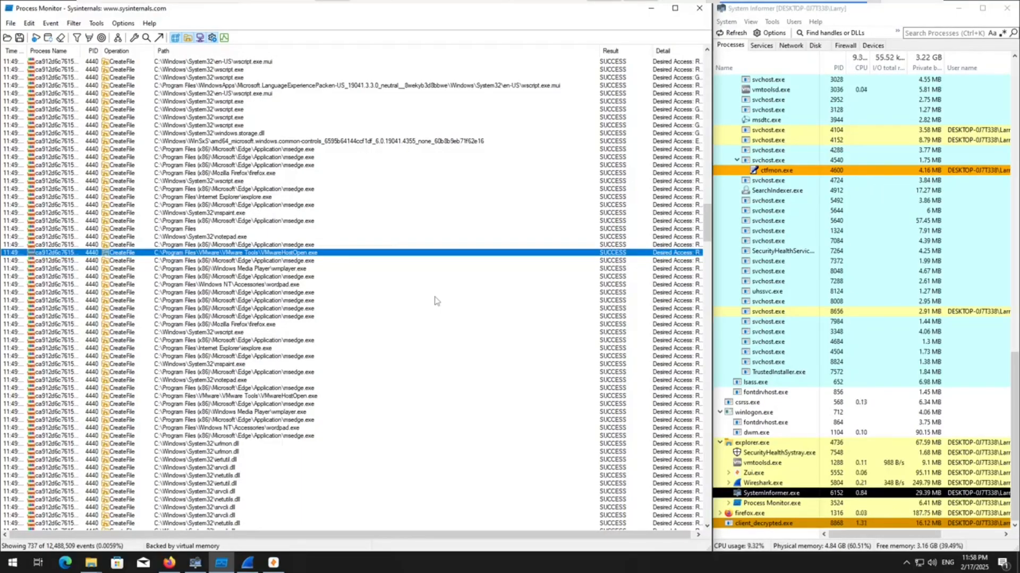
Step: Examine the remaining CreateFile events of the sample's first run, PID 4440, from VMwareHostOpen.exe to the wscript.exe entries
scroll(433, 329, down, 3)
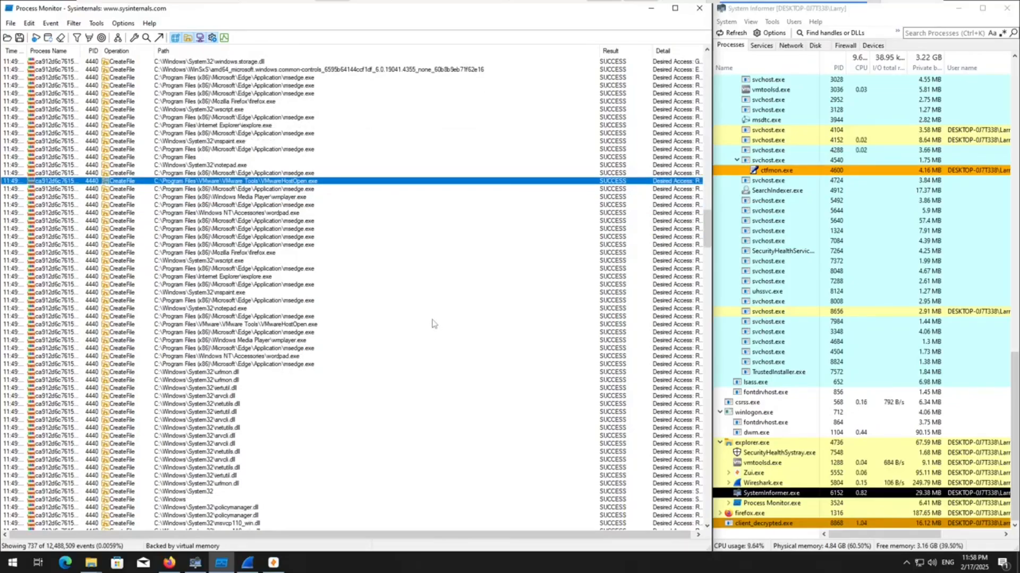
scroll(433, 322, down, 3)
scroll(434, 329, down, 3)
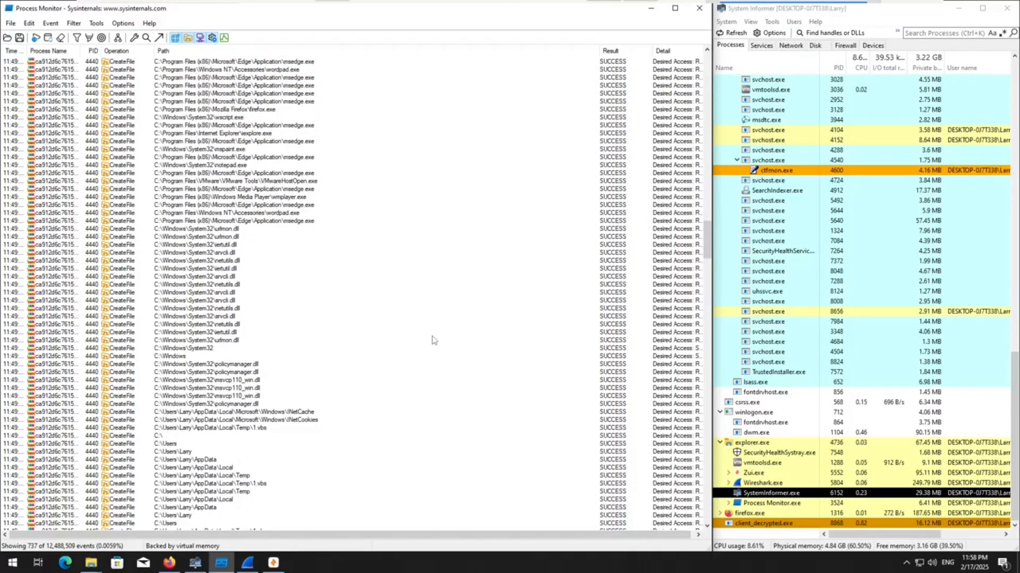
scroll(432, 340, down, 5)
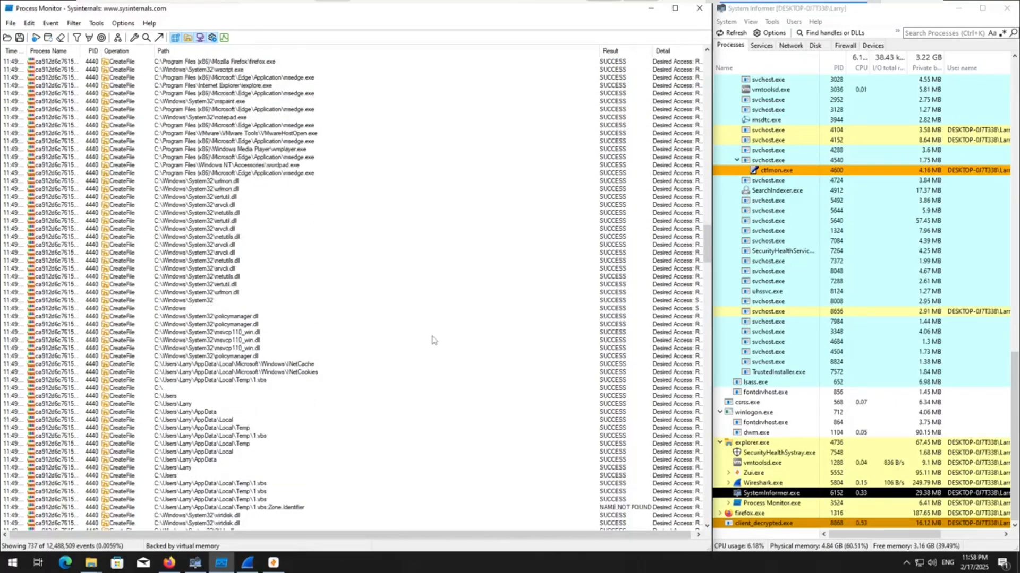
scroll(333, 355, down, 6)
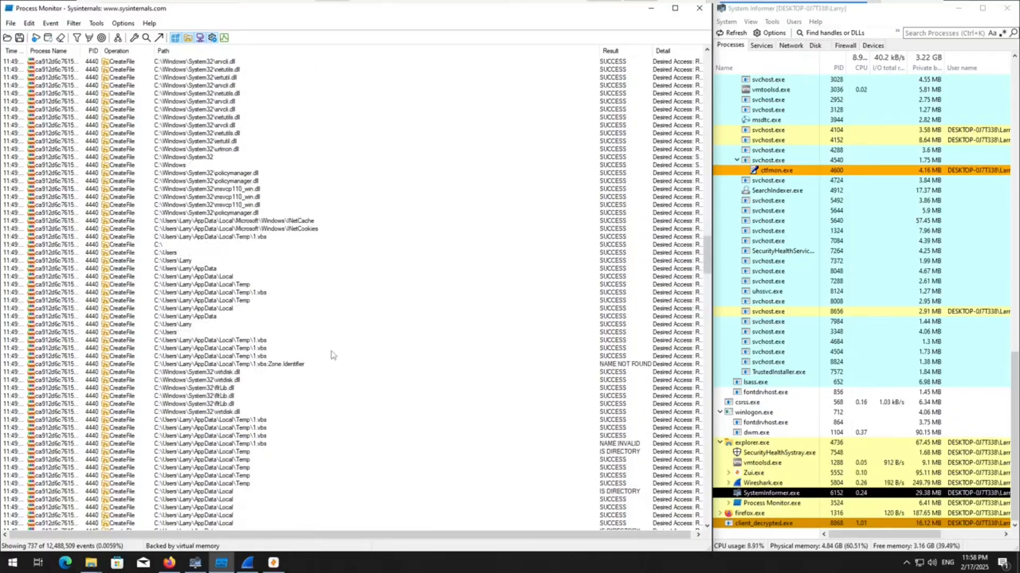
scroll(303, 368, down, 11)
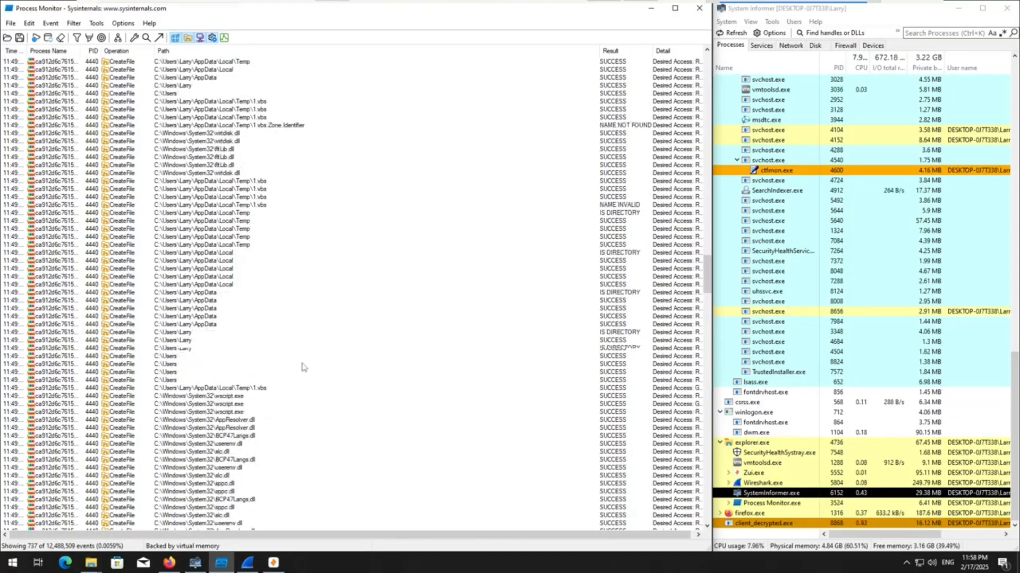
scroll(303, 360, down, 9)
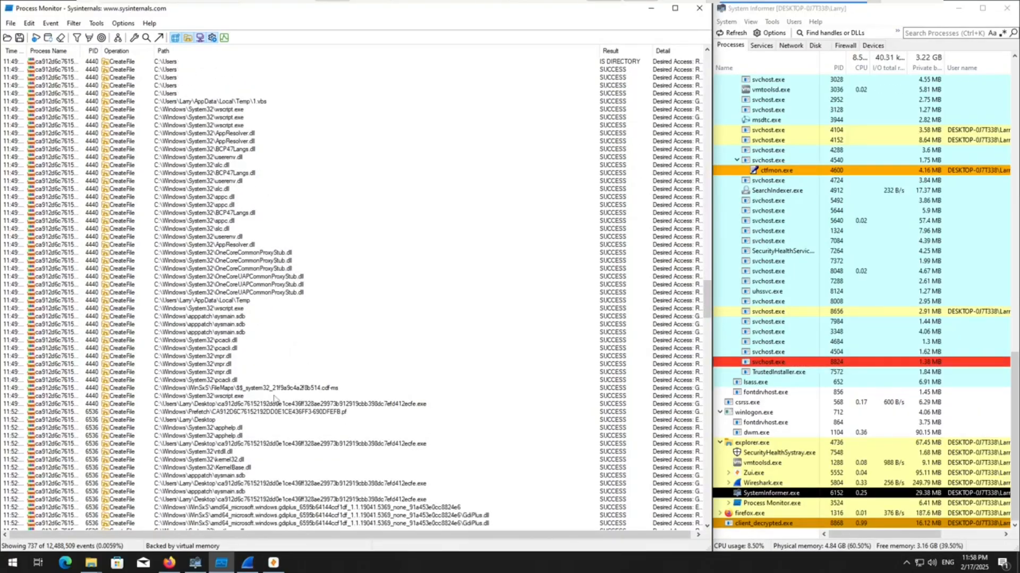
click(273, 390)
Step: Examine the CreateFile events of the sample's second run, PID 6536, and return to the start of the event list
scroll(272, 393, down, 7)
scroll(271, 395, down, 17)
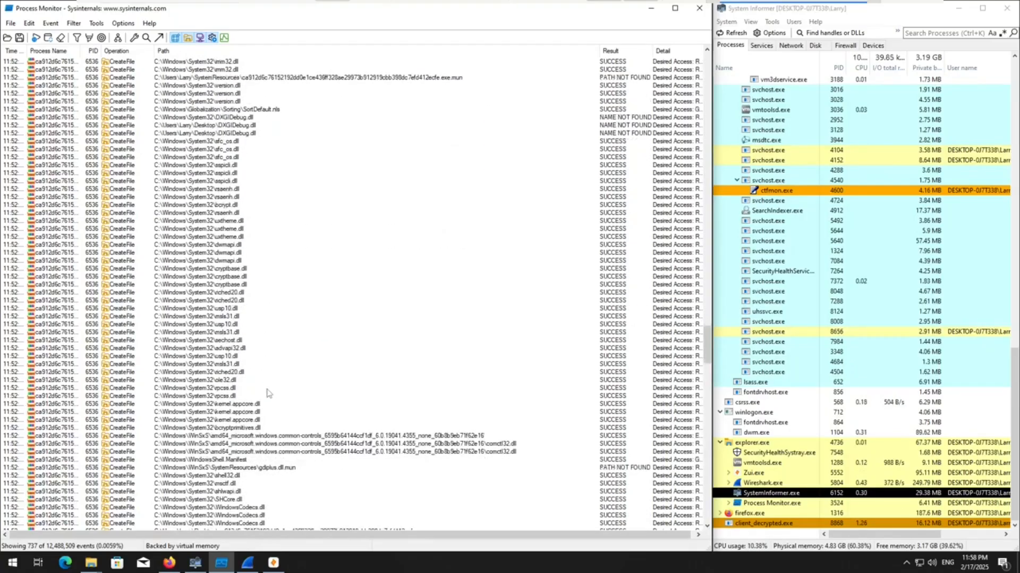
scroll(267, 392, down, 12)
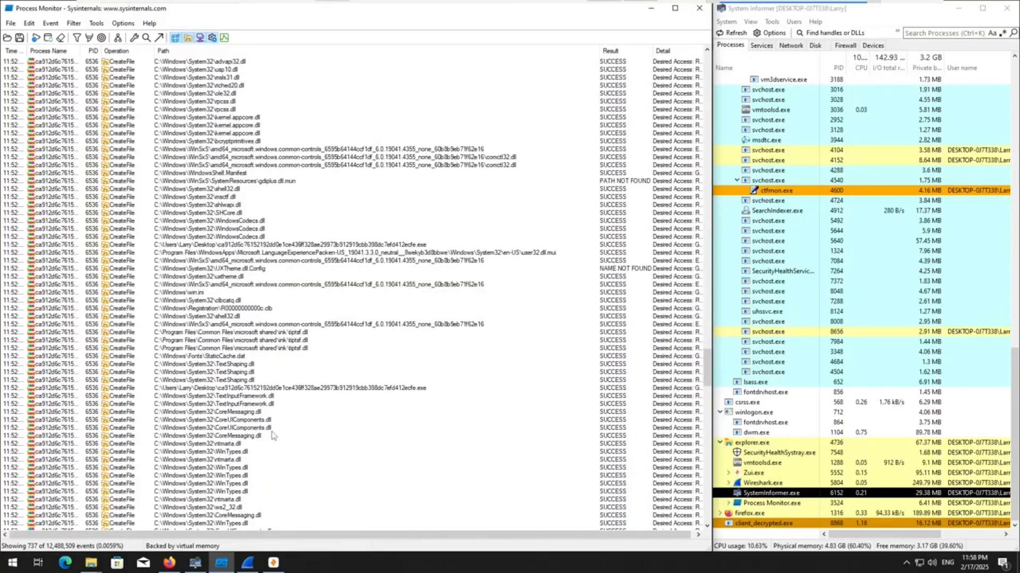
scroll(271, 432, down, 11)
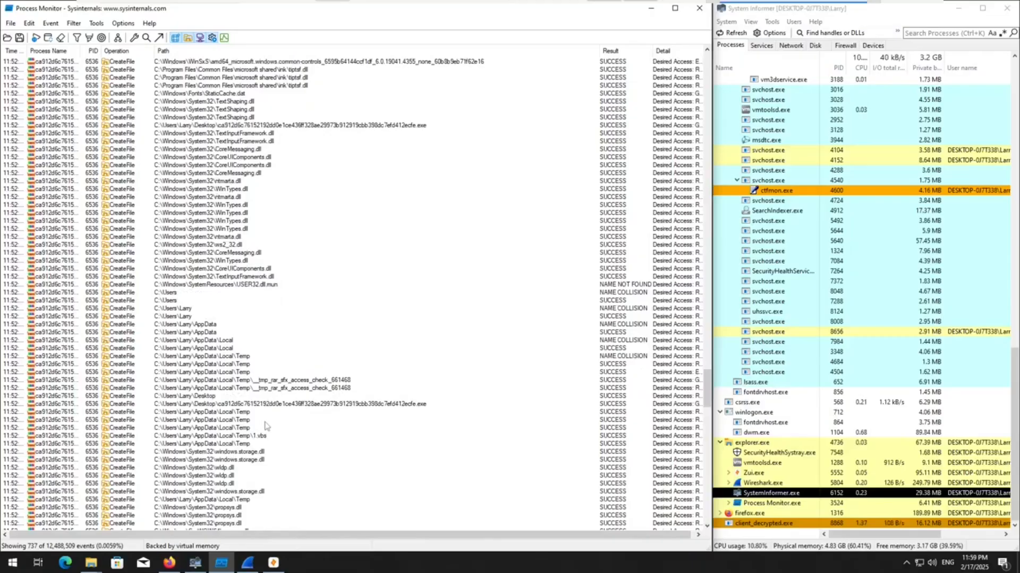
scroll(268, 420, down, 6)
scroll(274, 413, down, 9)
scroll(276, 395, down, 15)
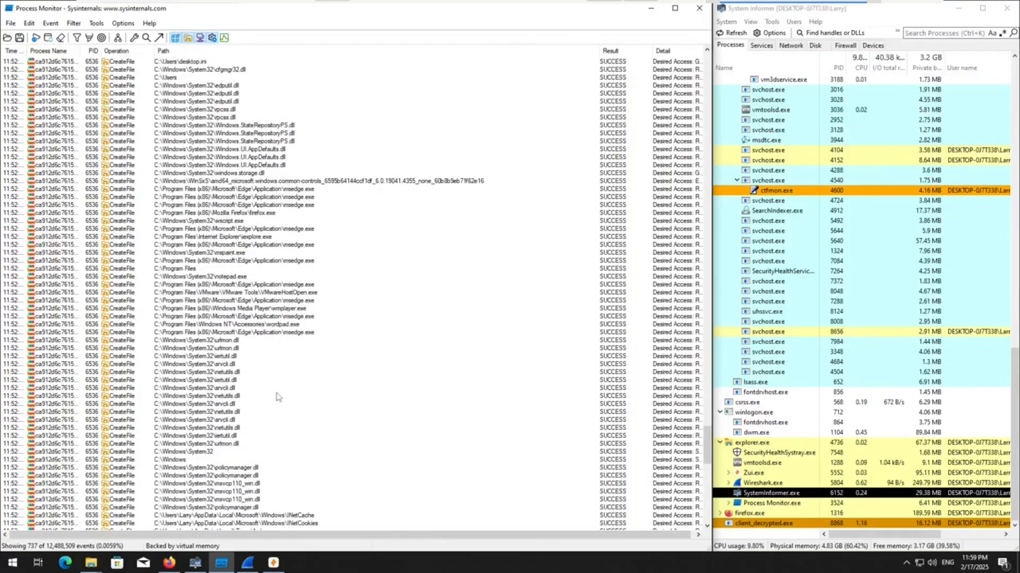
scroll(275, 396, down, 15)
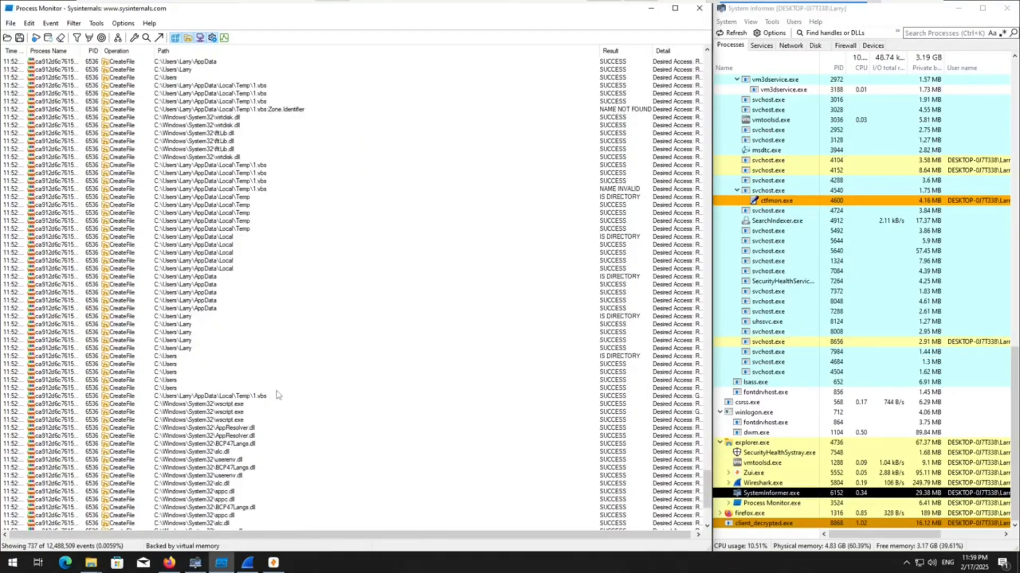
scroll(275, 396, down, 7)
drag(707, 508, 677, 54)
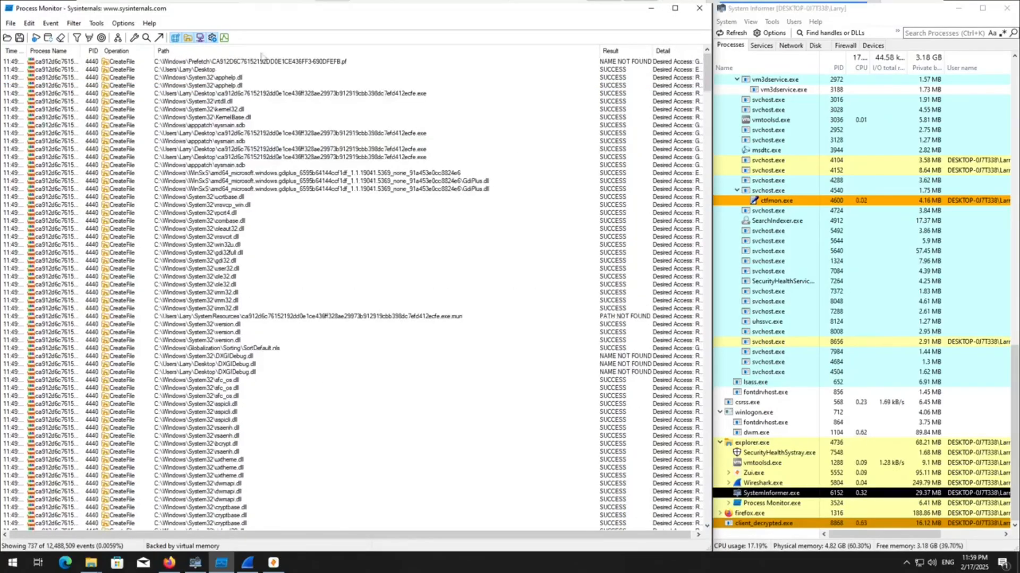
Step: Replace the sample's process name filter with an include rule for Process Name is client_decrypted.exe and apply it
click(74, 23)
mouse_move(96, 23)
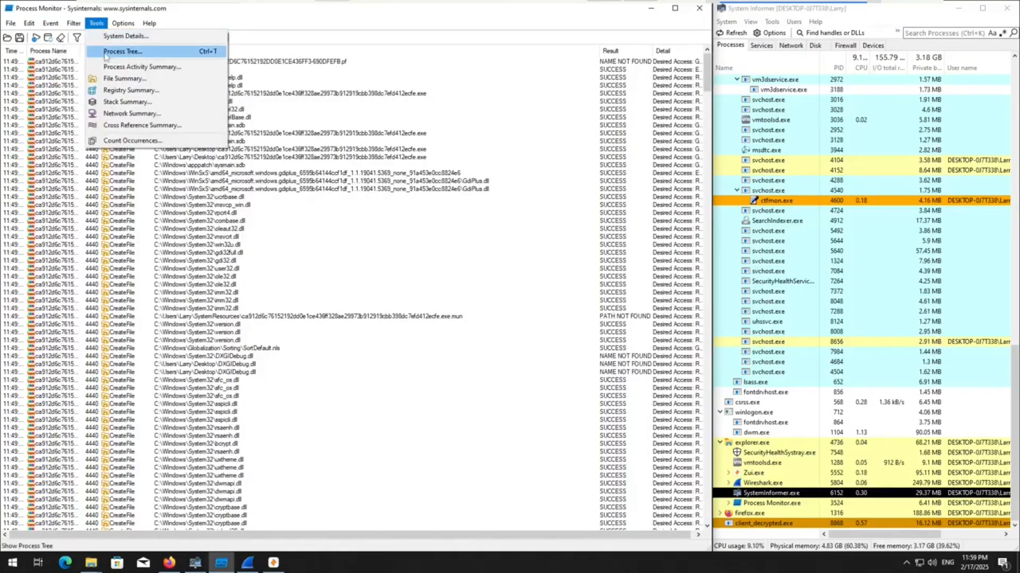
click(96, 51)
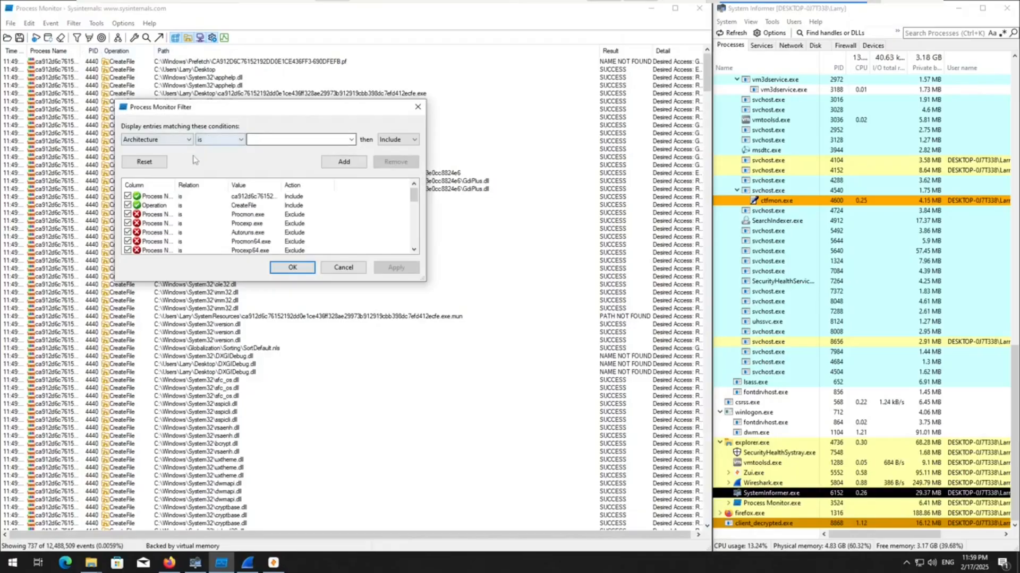
double_click(219, 197)
double_click(313, 138)
text(cli)
key(BackSpace)
key(BackSpace)
key(BackSpace)
key(BackSpace)
text(ient_decrypted.ex)
click(343, 161)
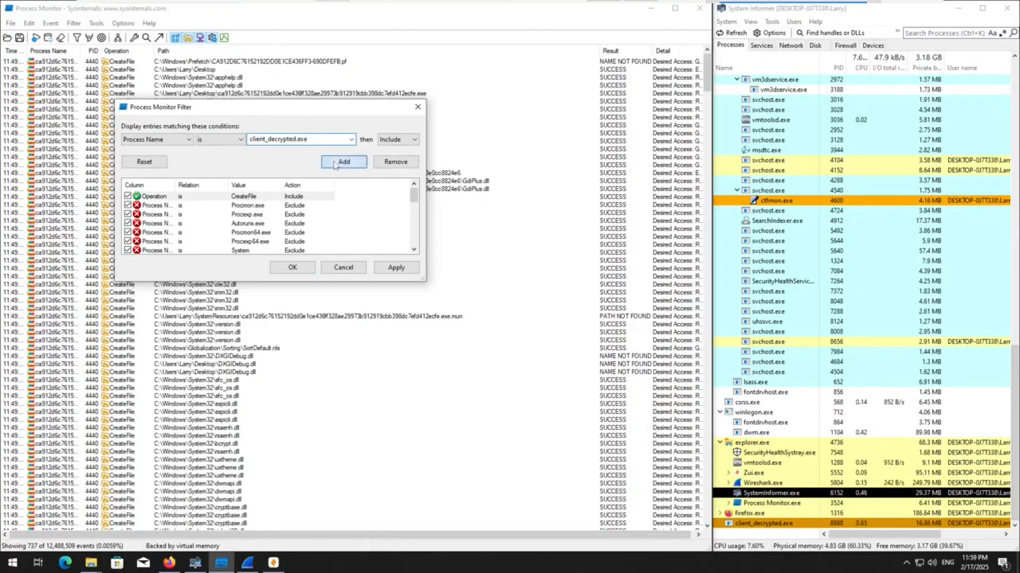
click(396, 267)
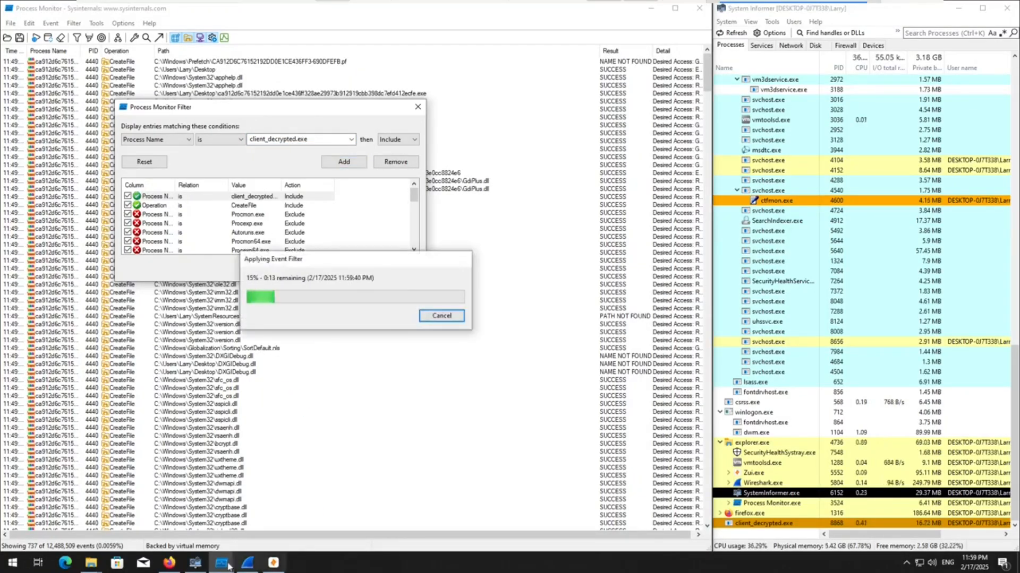
Step: Switch to Firefox, review the community, detection, details and relations sections of programa_crypt.exe's VirusTotal report, and minimise Firefox
click(169, 564)
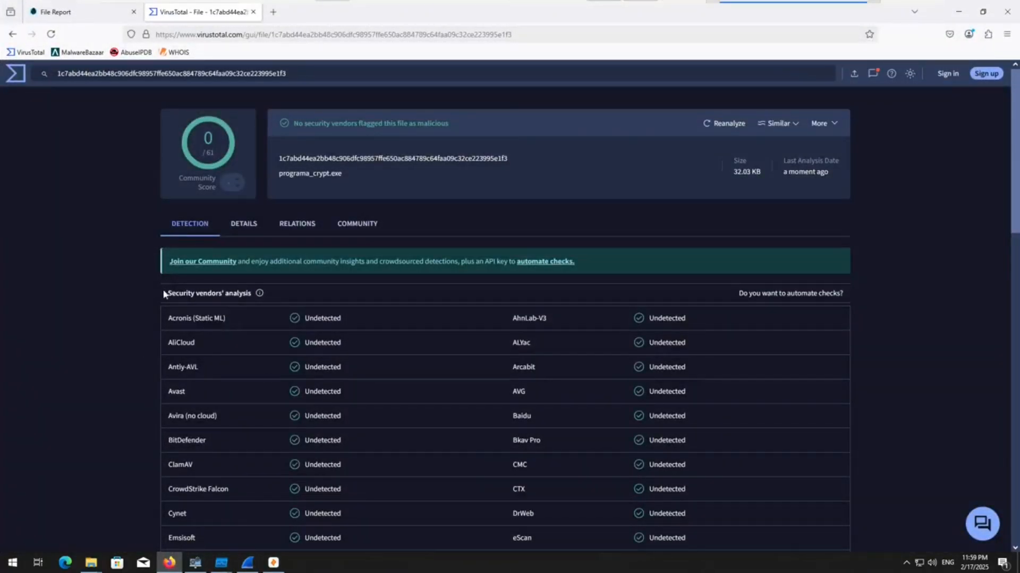
click(372, 227)
click(189, 228)
click(234, 226)
click(288, 227)
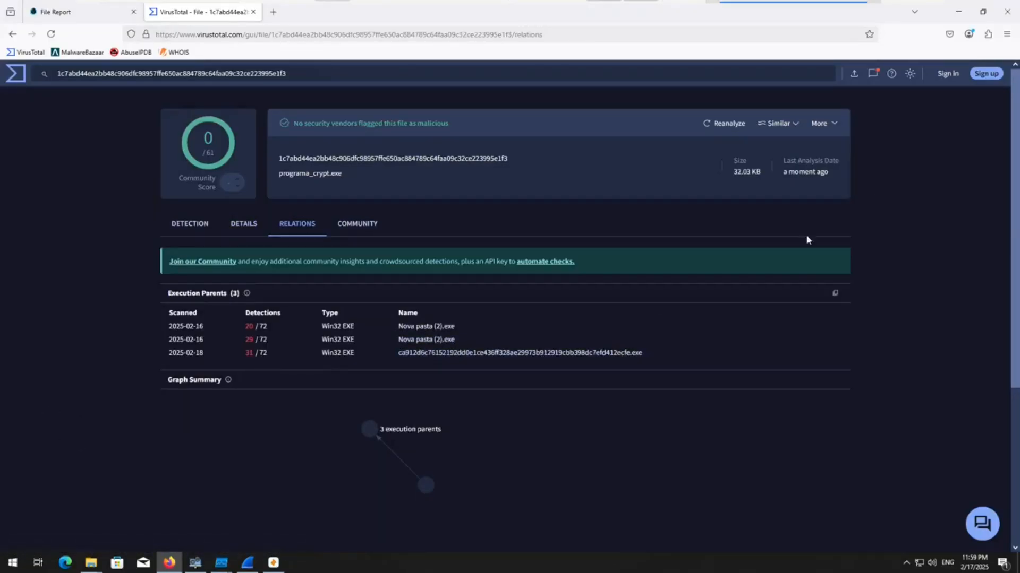
click(957, 12)
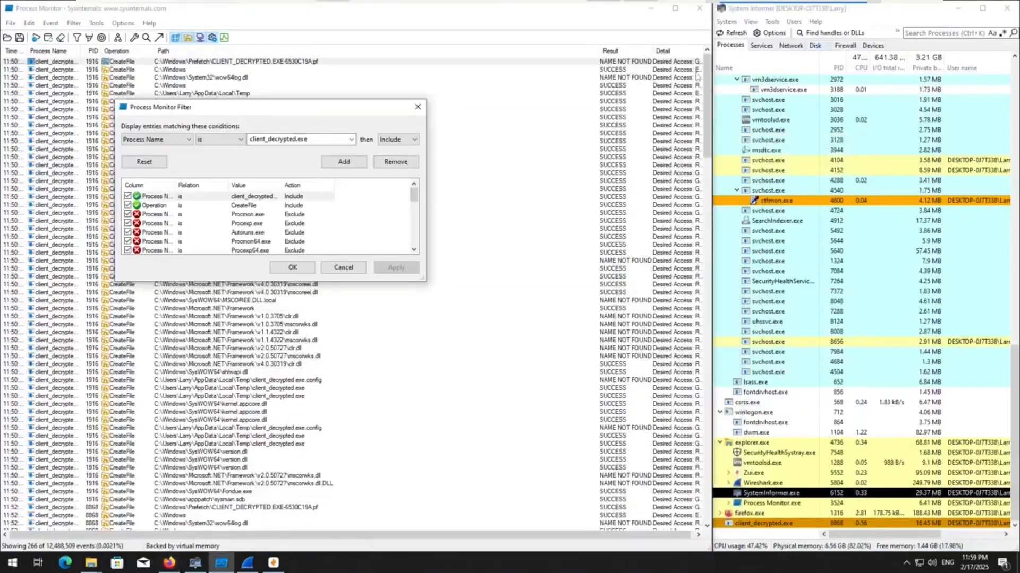
Step: Close the filter dialog and move the Process Monitor window lower to uncover the desktop
click(418, 107)
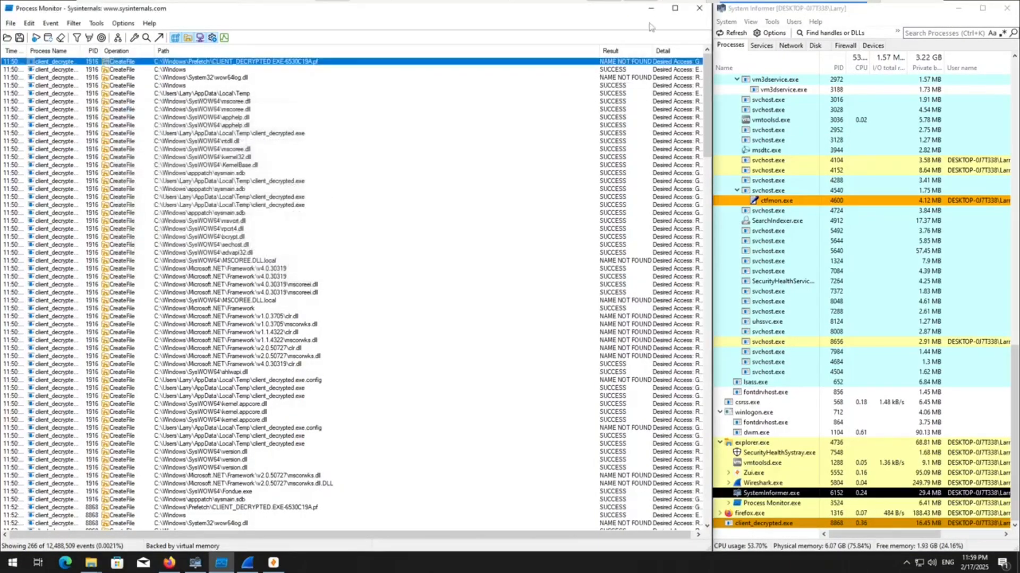
drag(496, 18, 498, 197)
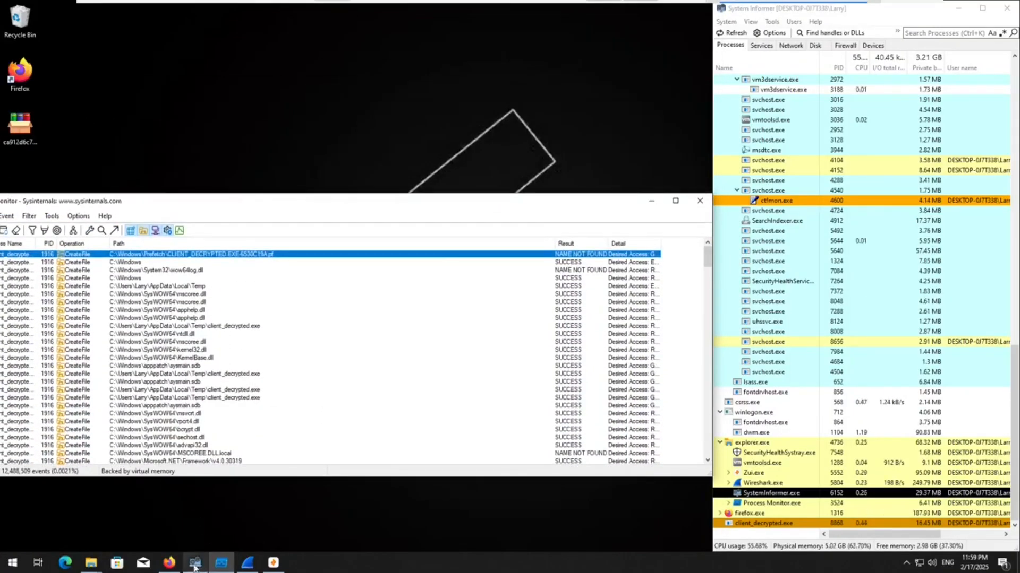
Step: Dock the Process Monitor window beside System Informer again and bring it in front of Firefox
click(171, 564)
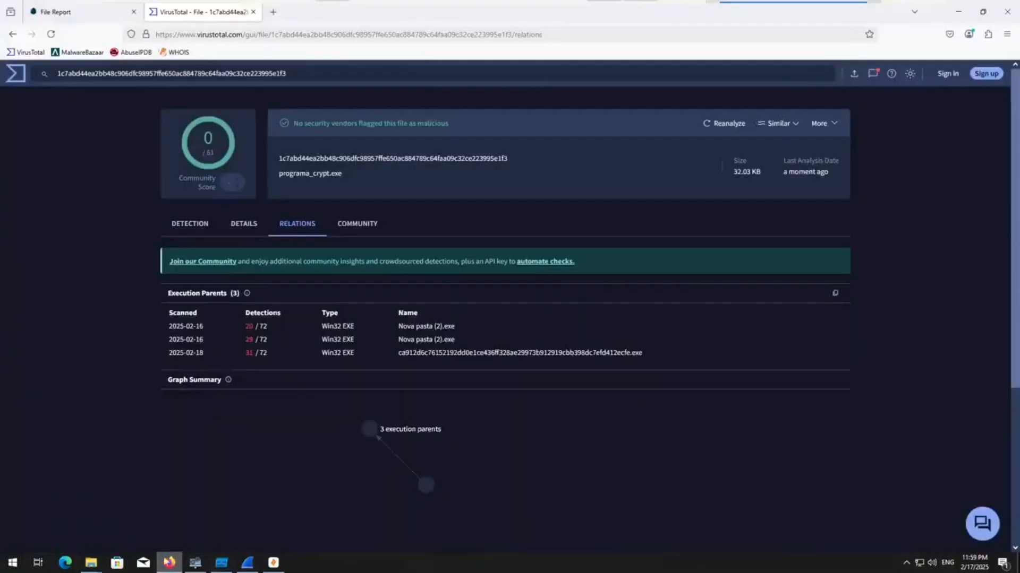
click(168, 561)
click(19, 130)
drag(611, 202, 0, 391)
click(173, 565)
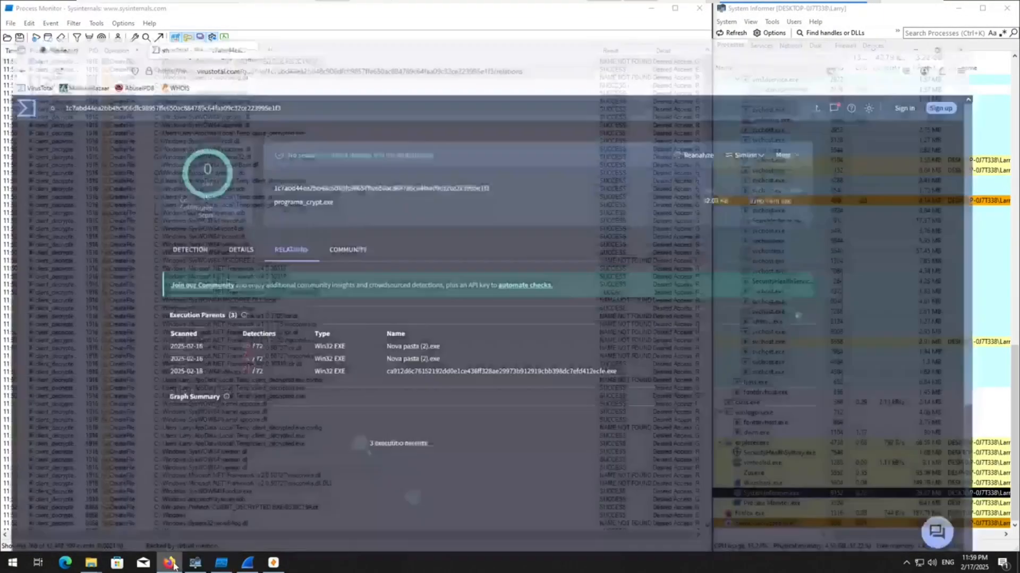
click(195, 563)
click(221, 564)
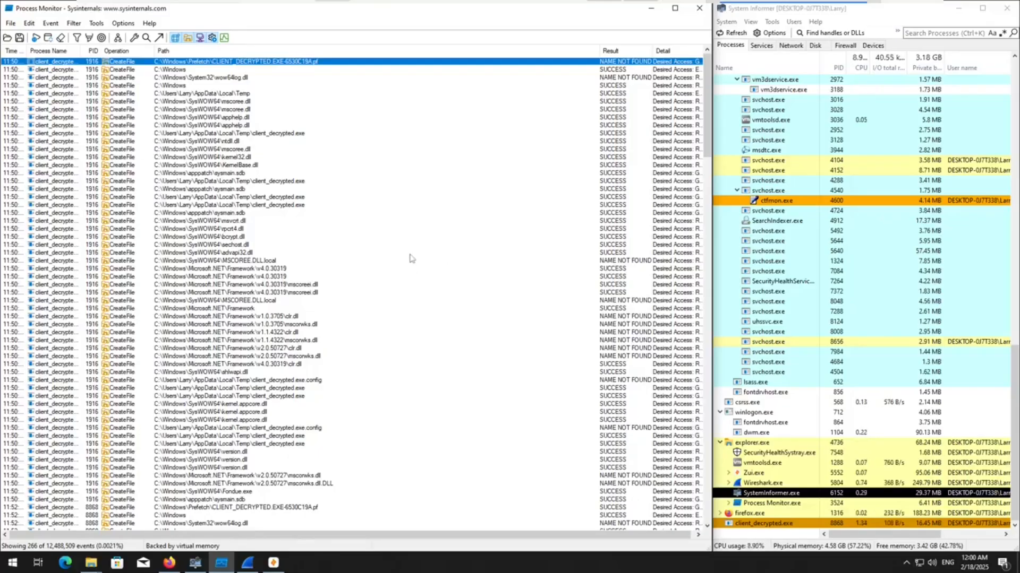
Step: Examine the CreateFile events of client_decrypted.exe, PIDs 1916 and 8868, and return to the start of the event list
scroll(410, 259, down, 6)
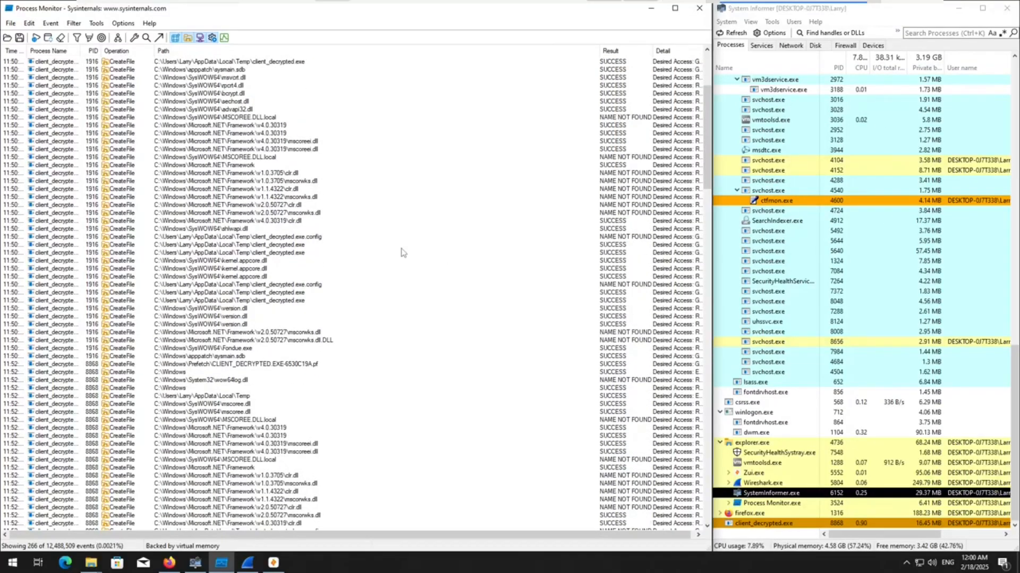
scroll(402, 252, down, 6)
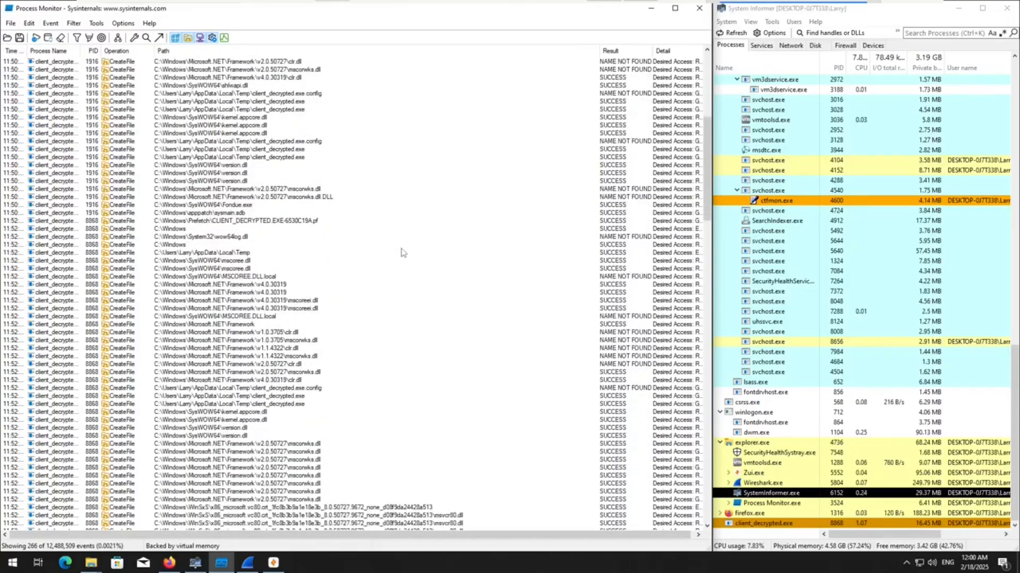
scroll(402, 253, down, 7)
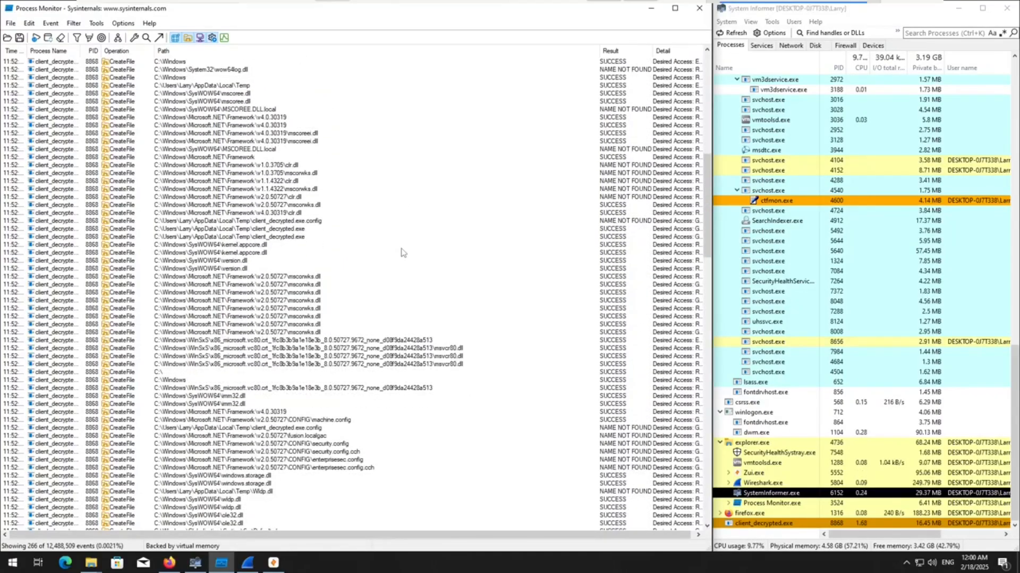
scroll(402, 252, down, 2)
scroll(402, 252, down, 2)
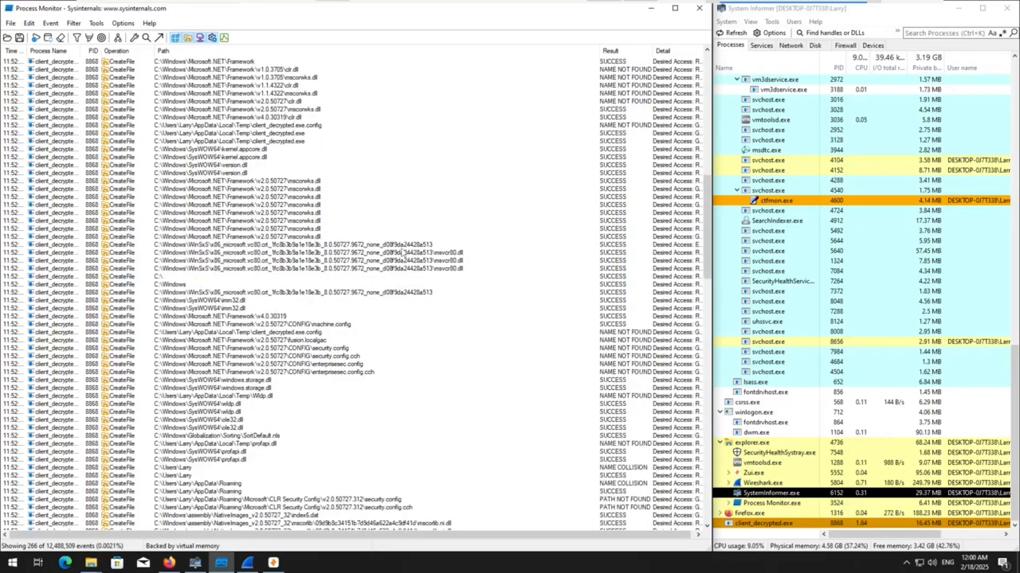
scroll(404, 250, down, 1)
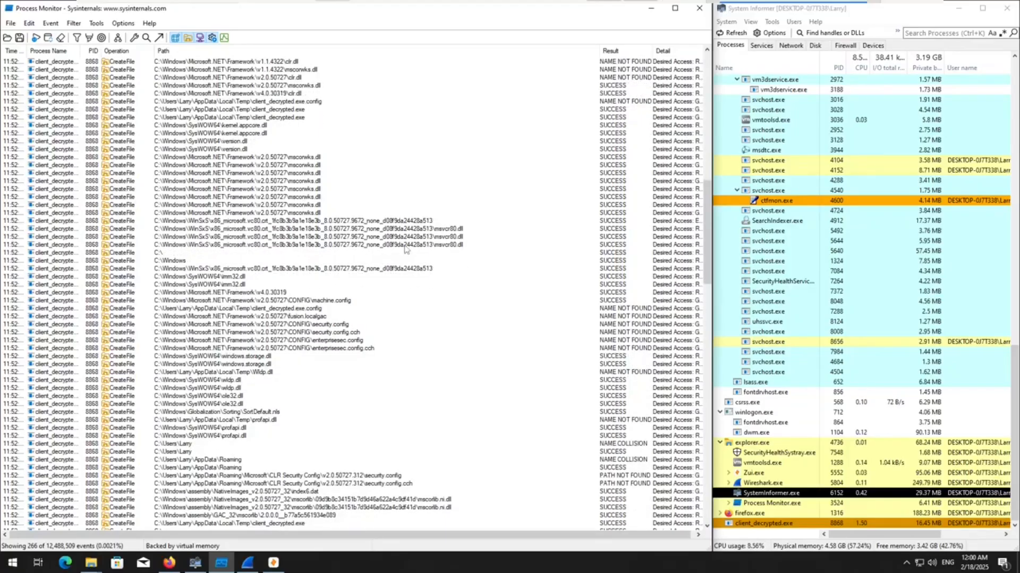
scroll(405, 250, down, 6)
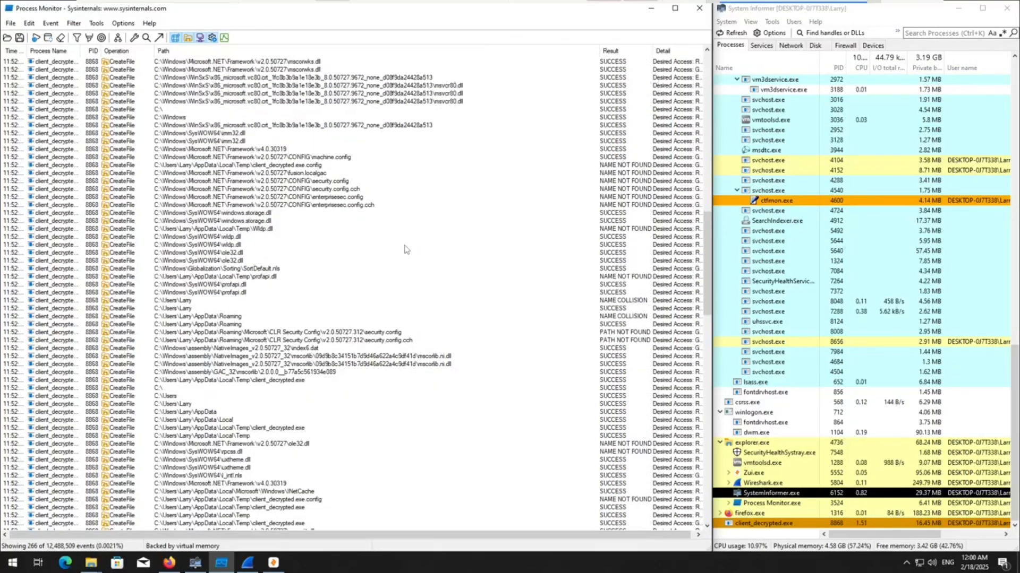
scroll(405, 250, down, 1)
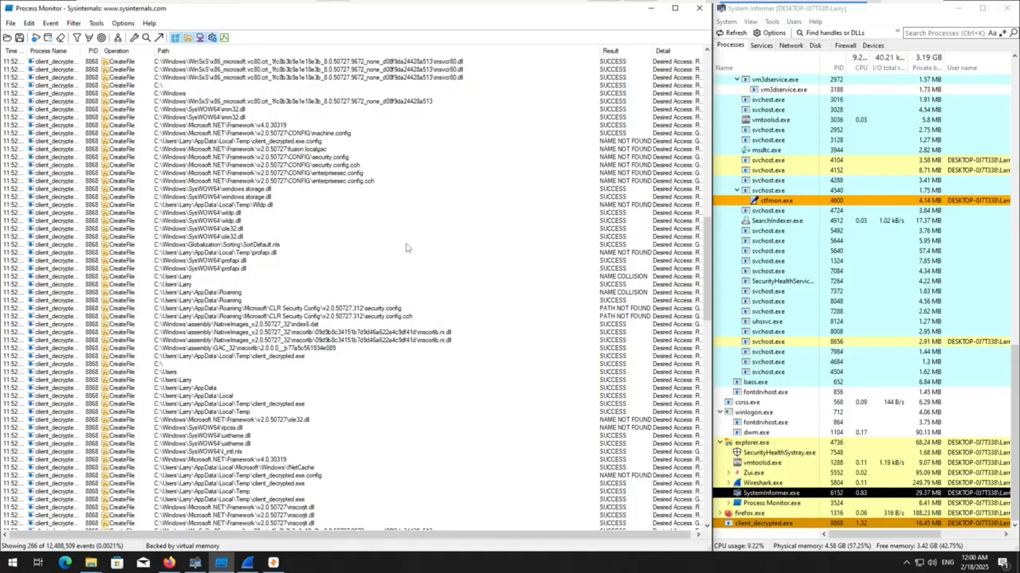
scroll(407, 249, down, 3)
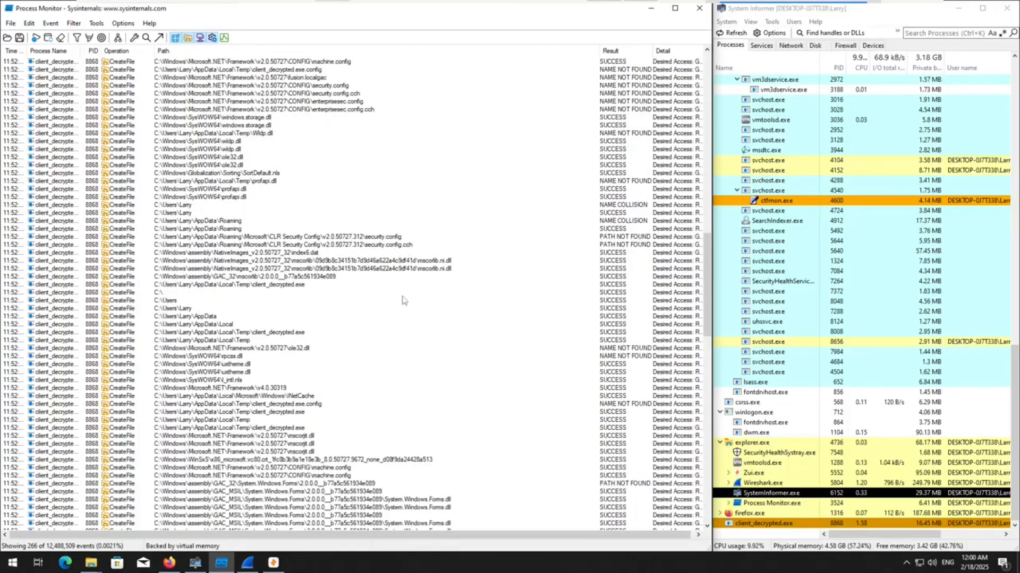
scroll(340, 298, down, 1)
scroll(336, 299, down, 6)
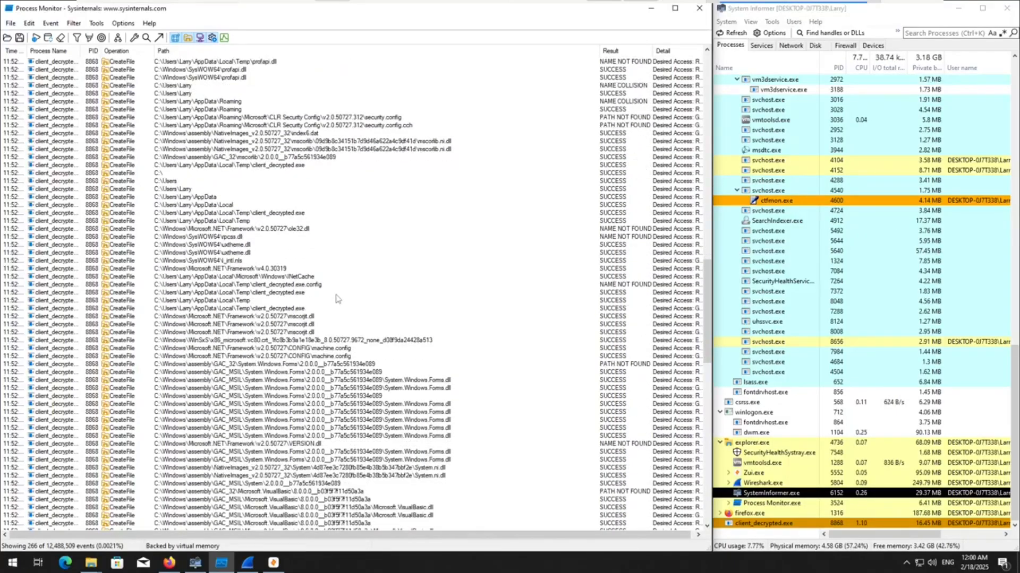
scroll(336, 299, down, 8)
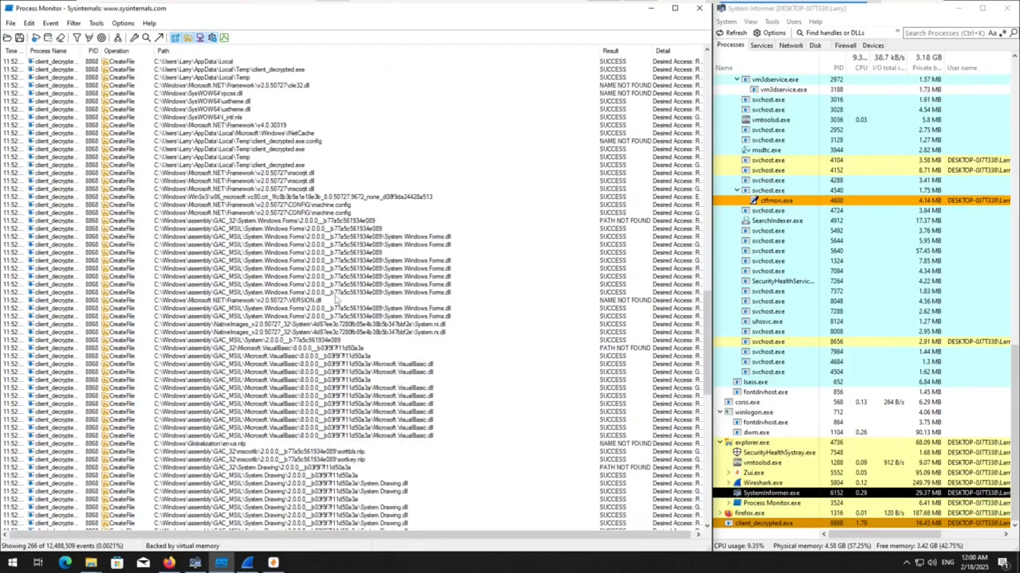
scroll(336, 299, down, 3)
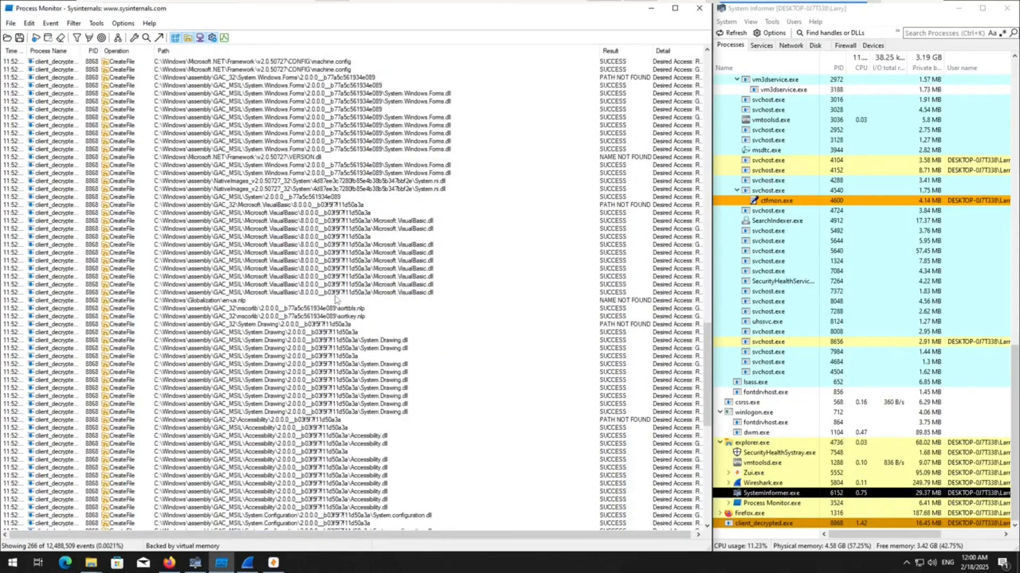
scroll(336, 299, down, 2)
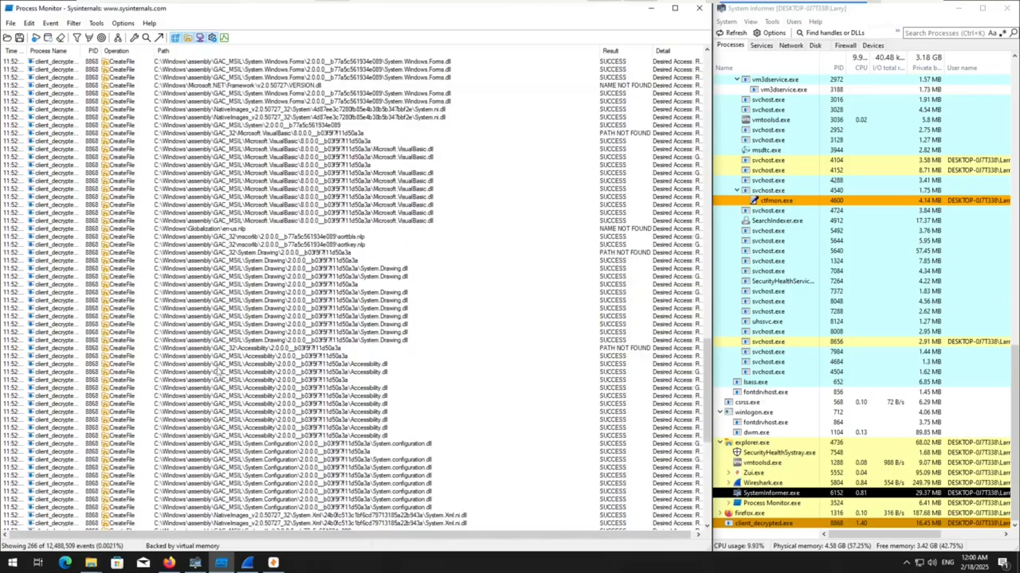
click(220, 372)
scroll(236, 364, down, 5)
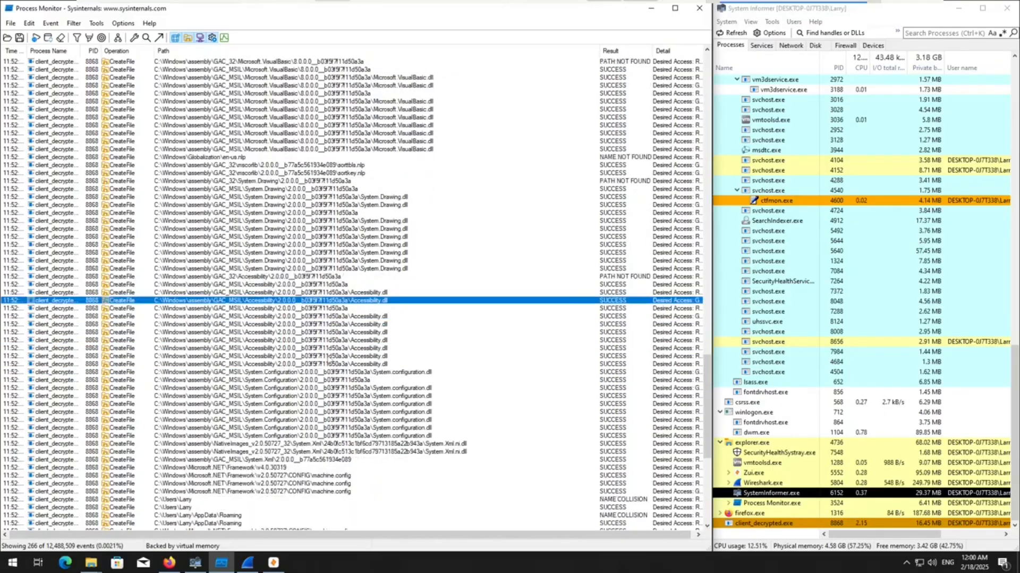
scroll(331, 359, down, 4)
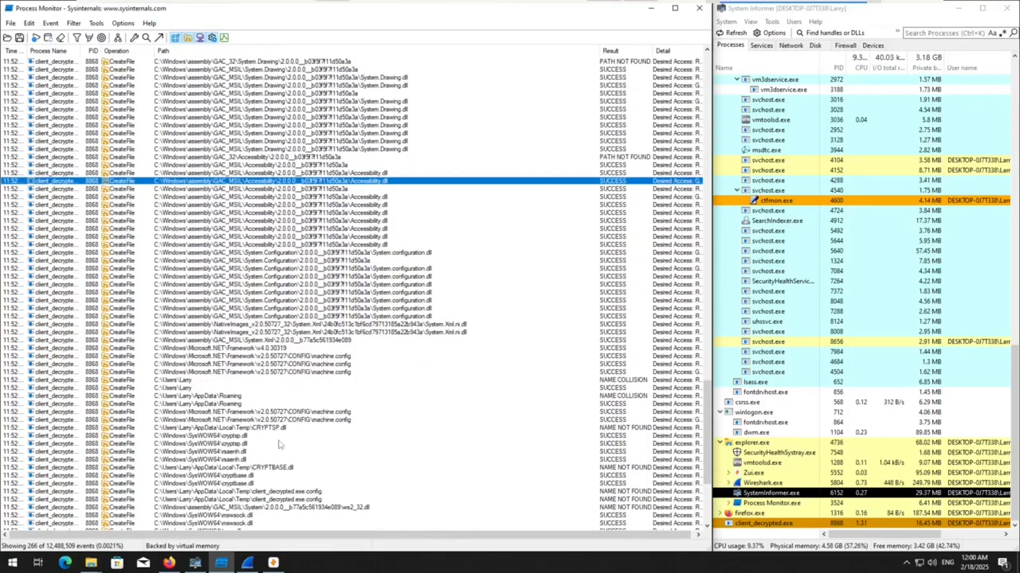
scroll(254, 501, up, 1)
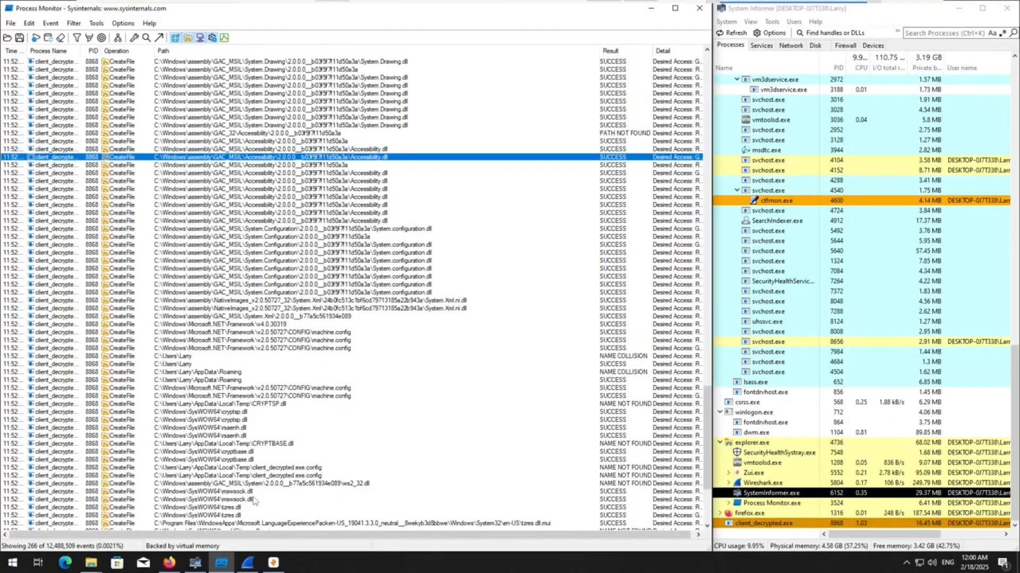
scroll(254, 501, down, 1)
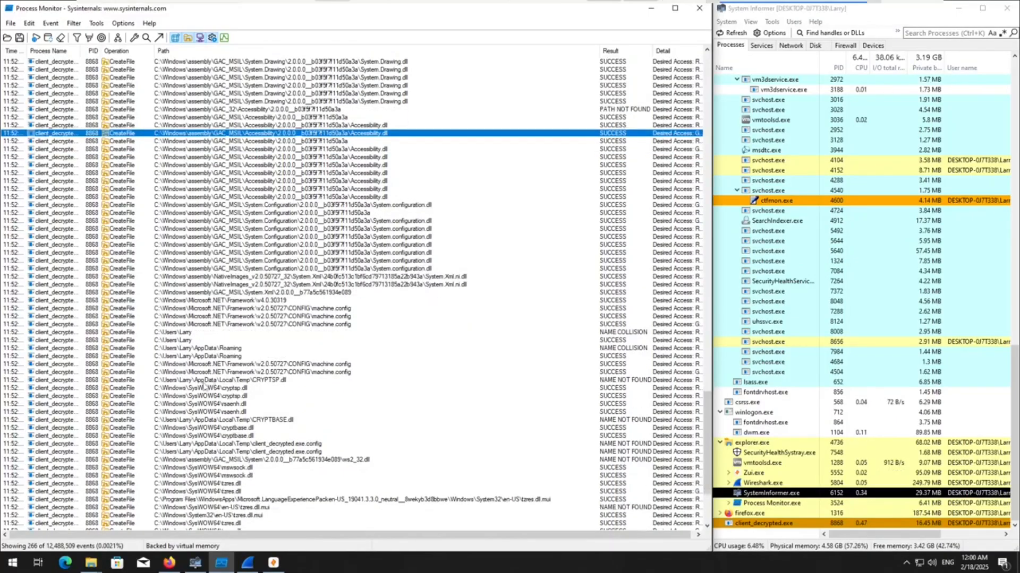
scroll(216, 349, down, 5)
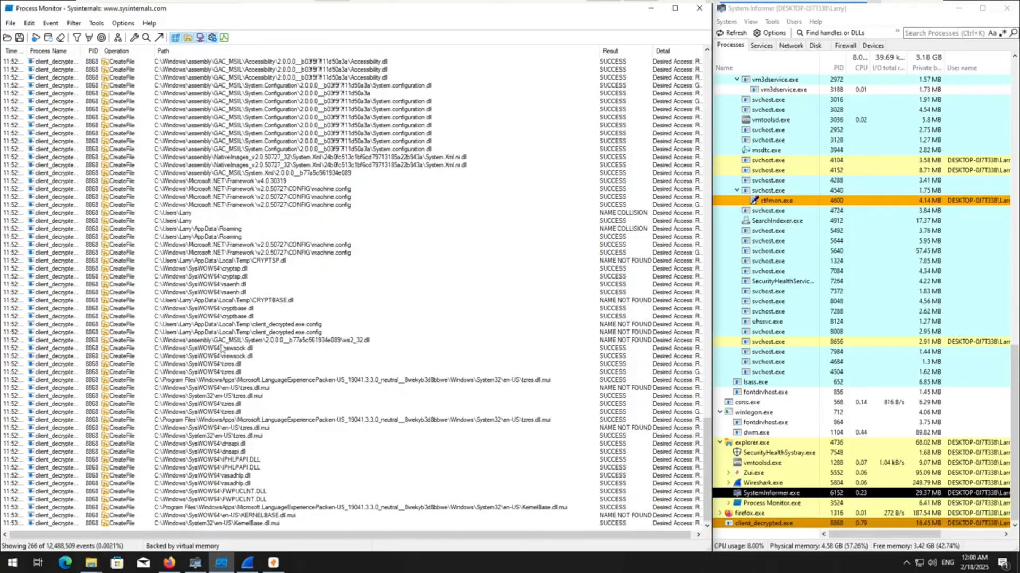
drag(702, 514, 676, 62)
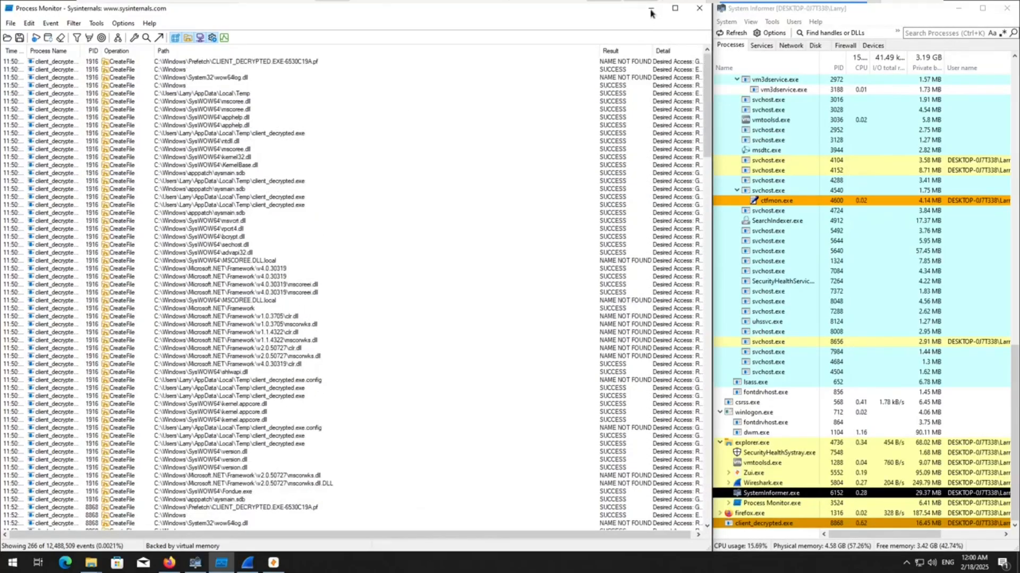
Step: Open the file location of the running client_decrypted.exe, submit the file to VirusTotal in Firefox, and minimise the Temp folder window
right_click(771, 524)
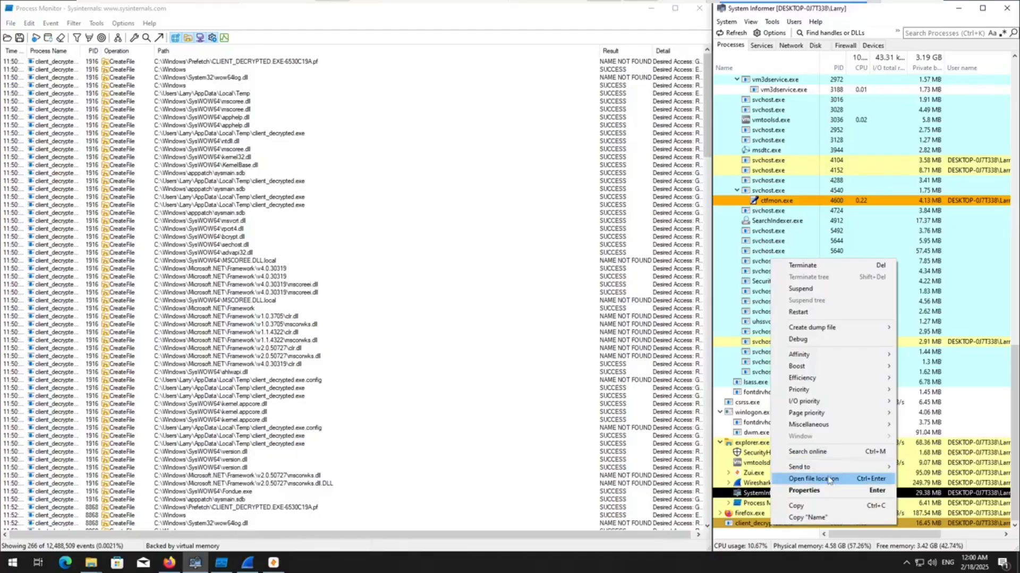
click(829, 479)
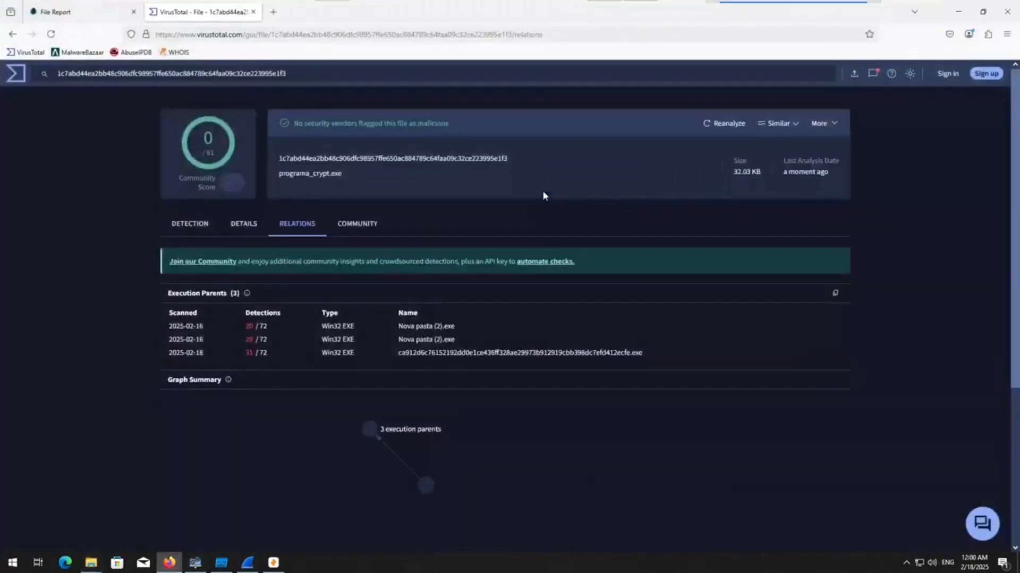
double_click(607, 12)
click(520, 485)
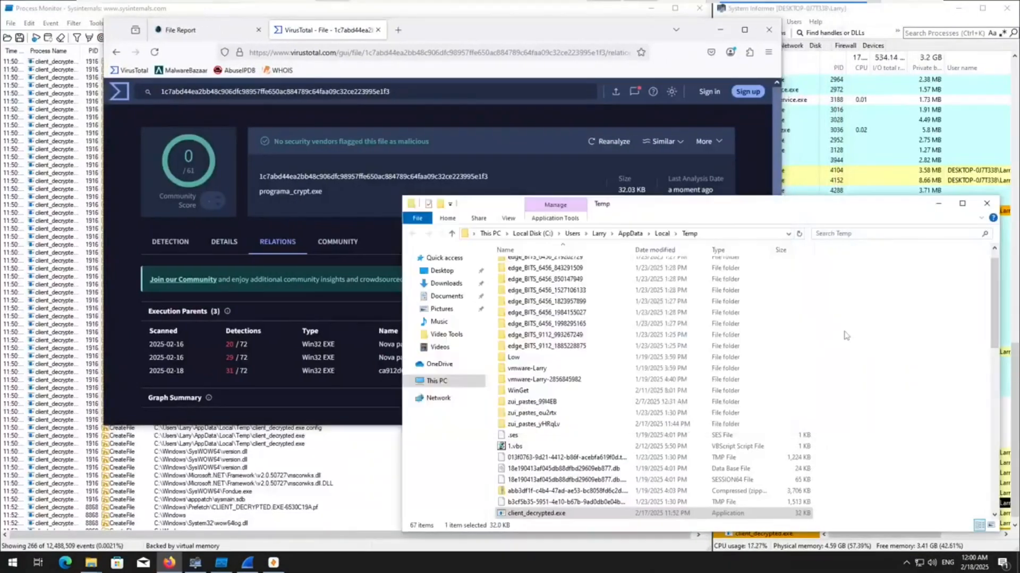
drag(535, 513, 223, 300)
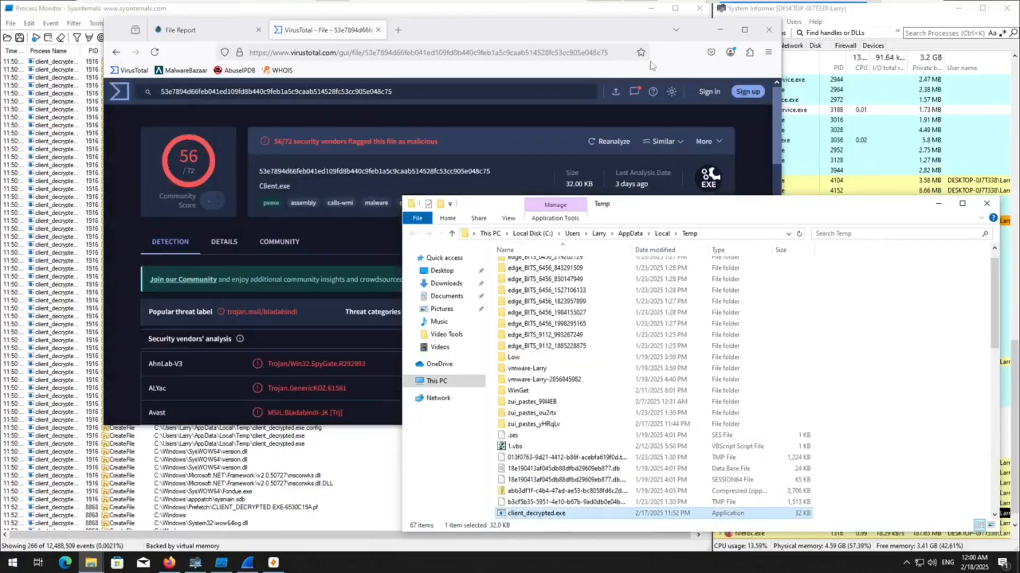
click(643, 40)
click(938, 203)
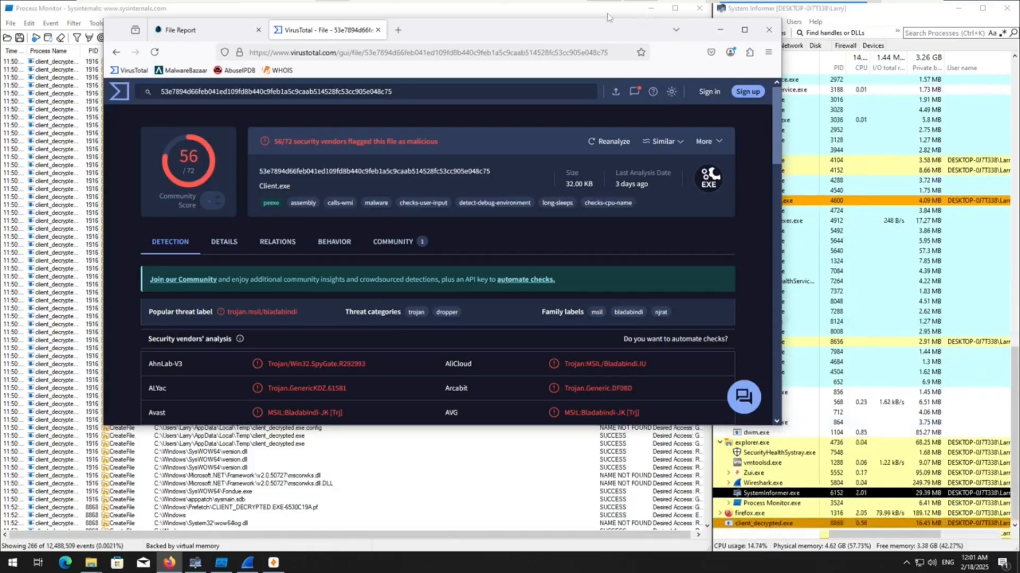
Step: Minimise Firefox and arrange the Process Monitor window to fill the space beside System Informer
double_click(138, 9)
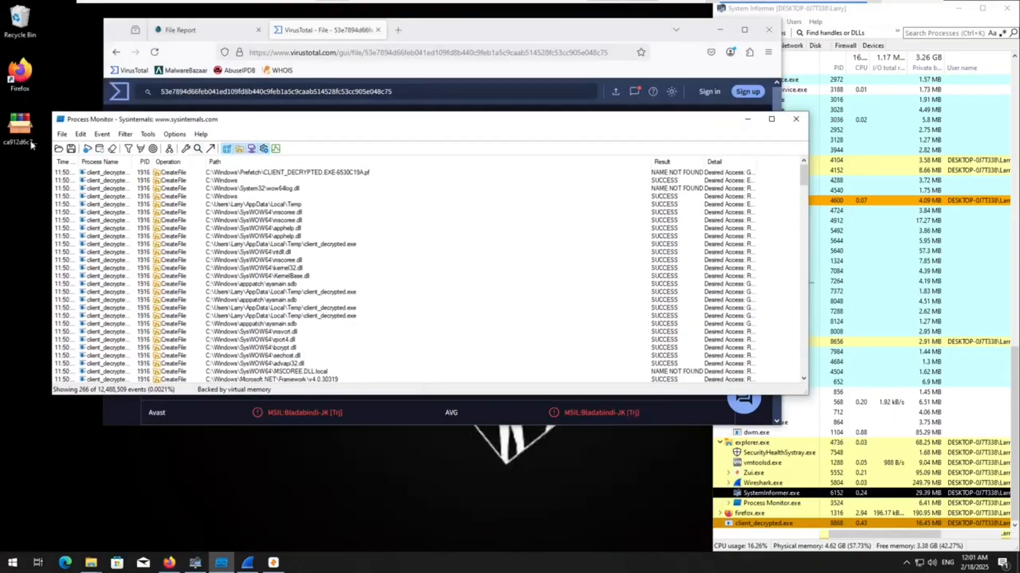
drag(412, 123, 3, 239)
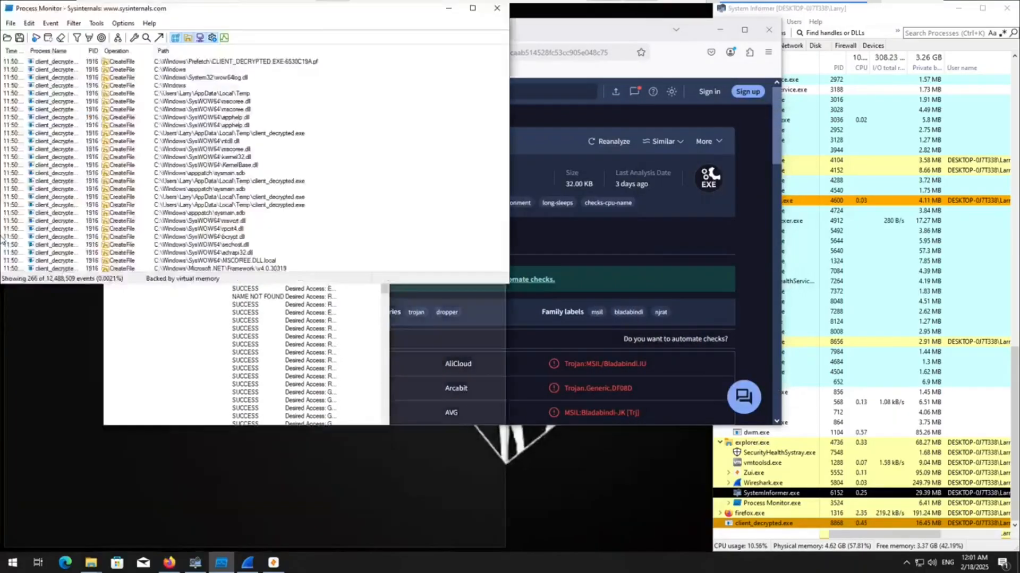
click(506, 73)
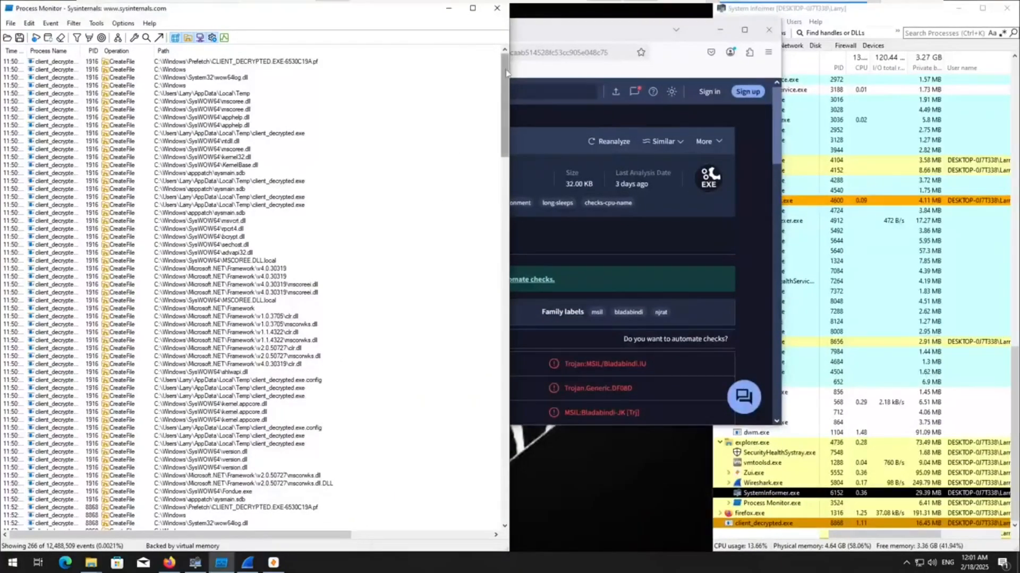
click(703, 33)
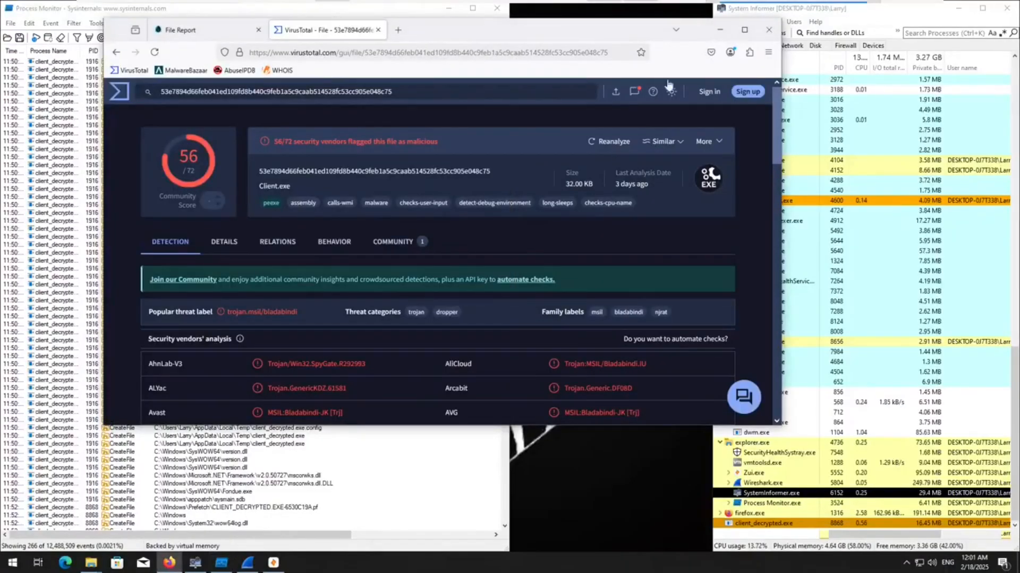
click(720, 30)
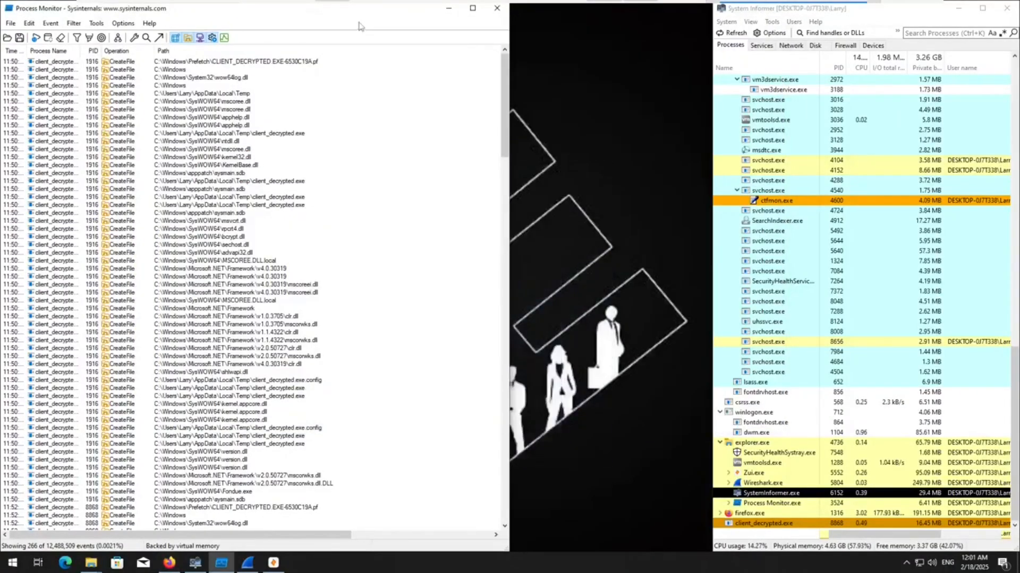
double_click(390, 10)
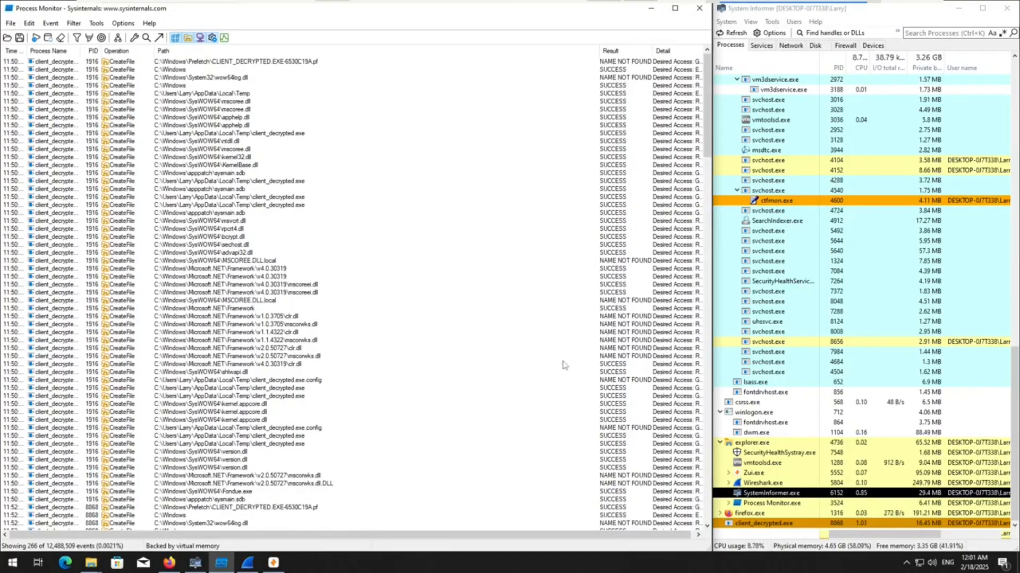
Step: Open the Process Monitor event filter and bring up the Temp folder window clear of the filter dialog
scroll(535, 364, down, 1)
scroll(528, 356, up, 1)
scroll(523, 355, down, 13)
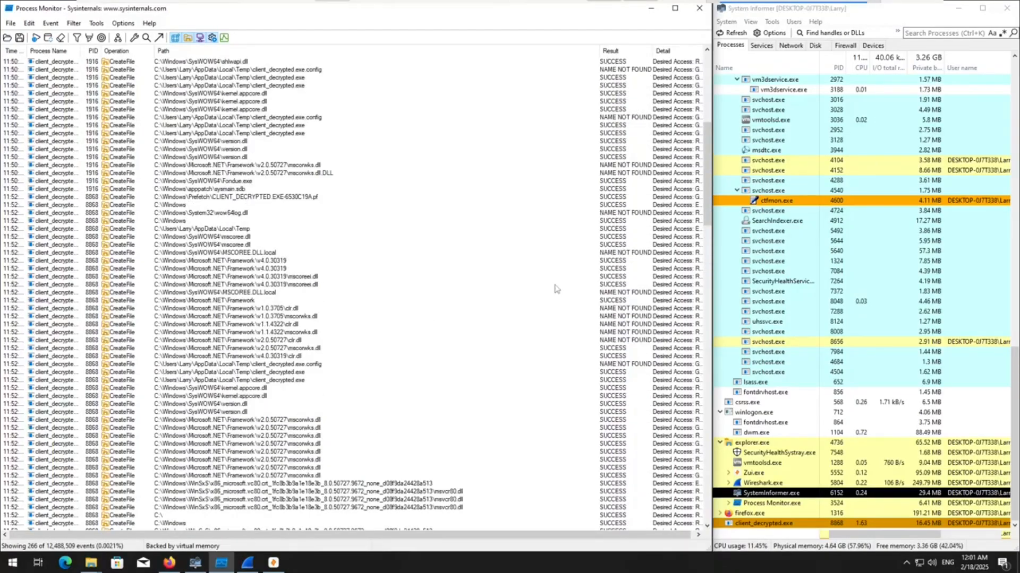
scroll(541, 308, up, 13)
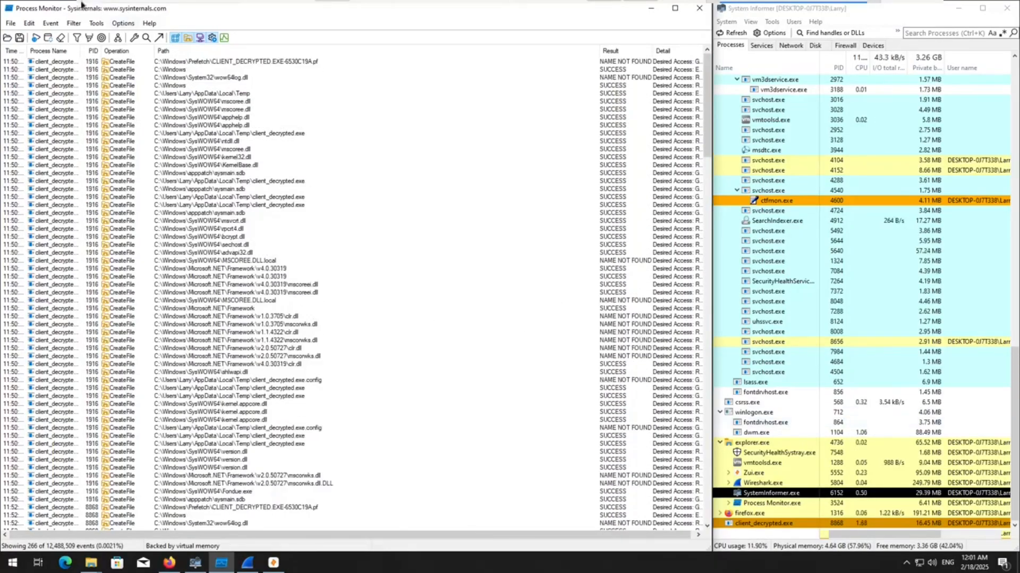
click(73, 23)
click(89, 51)
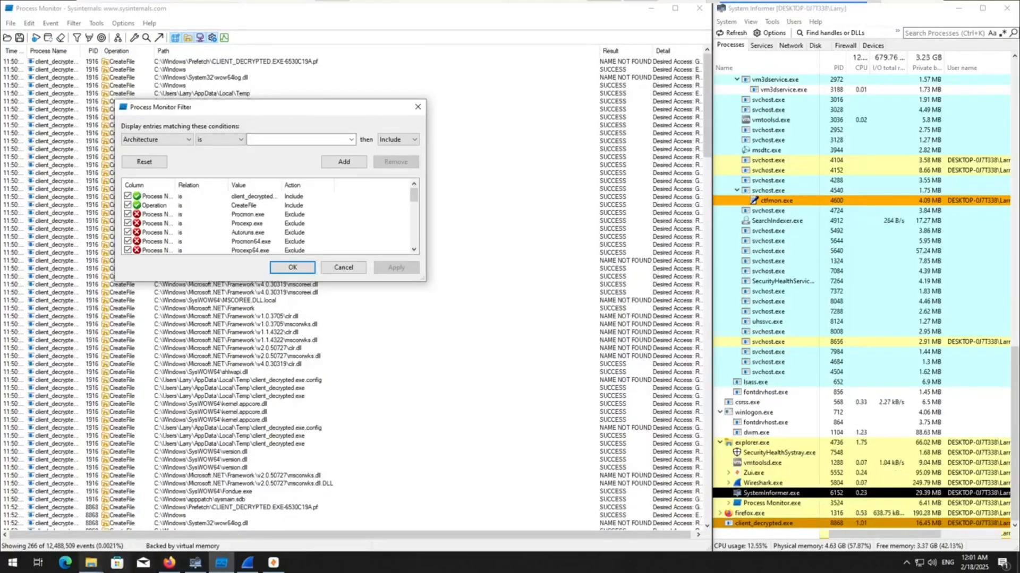
click(91, 563)
click(321, 514)
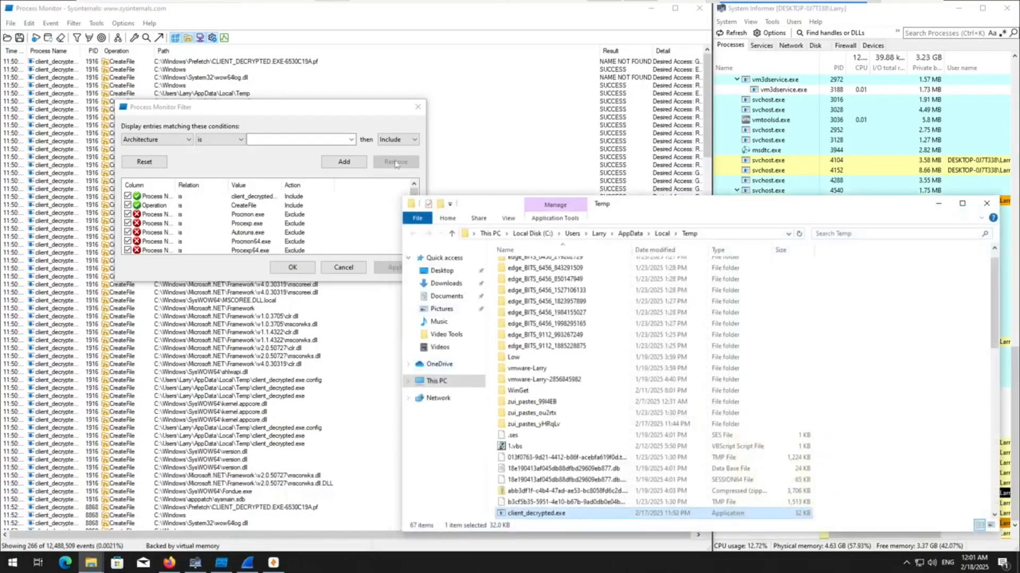
drag(624, 211, 793, 177)
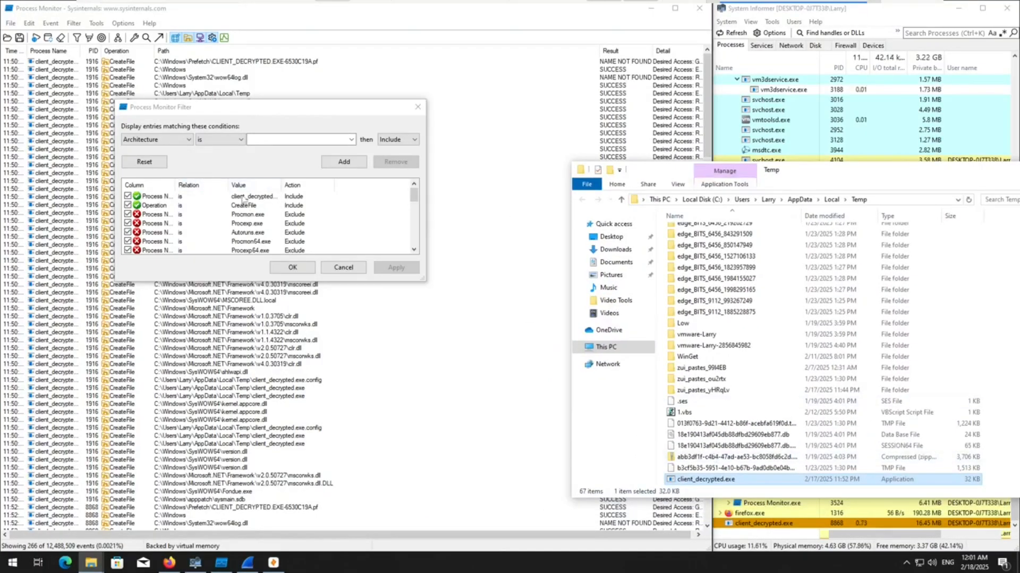
Step: Replace the client_decrypted.exe process-name rule in the filter with an include rule for process name 1.vbs
double_click(243, 198)
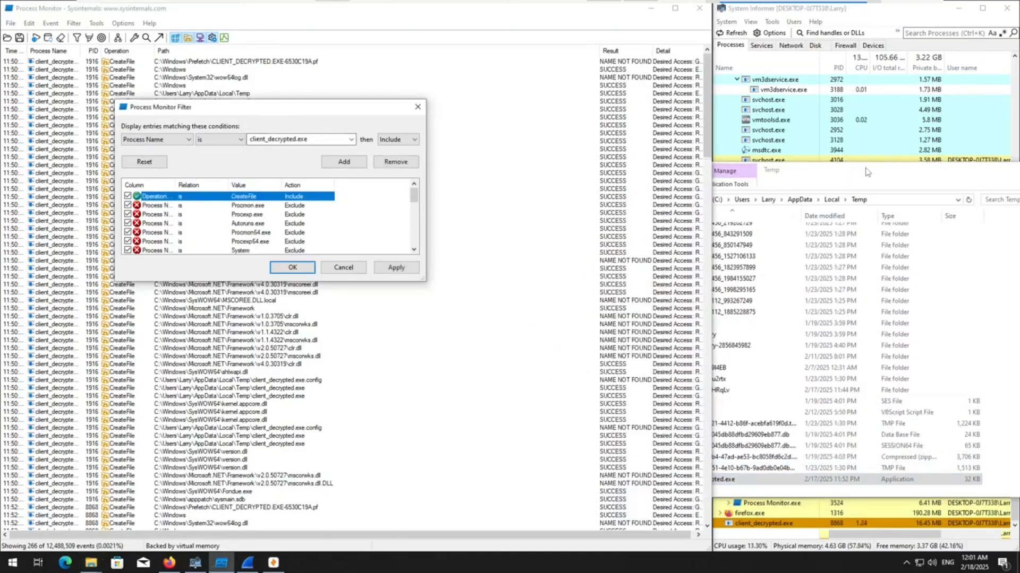
drag(867, 172, 968, 169)
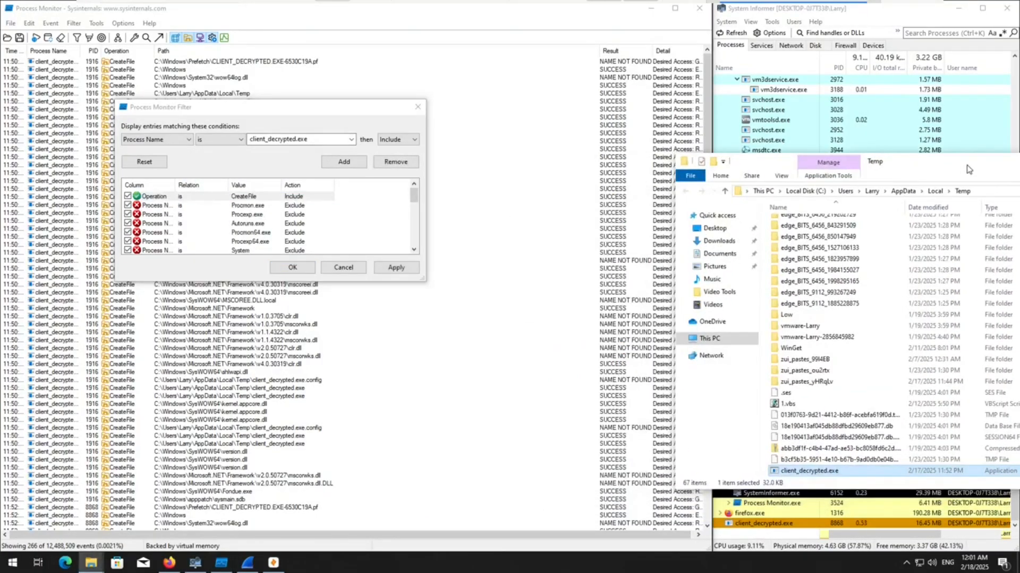
click(302, 140)
text(1)
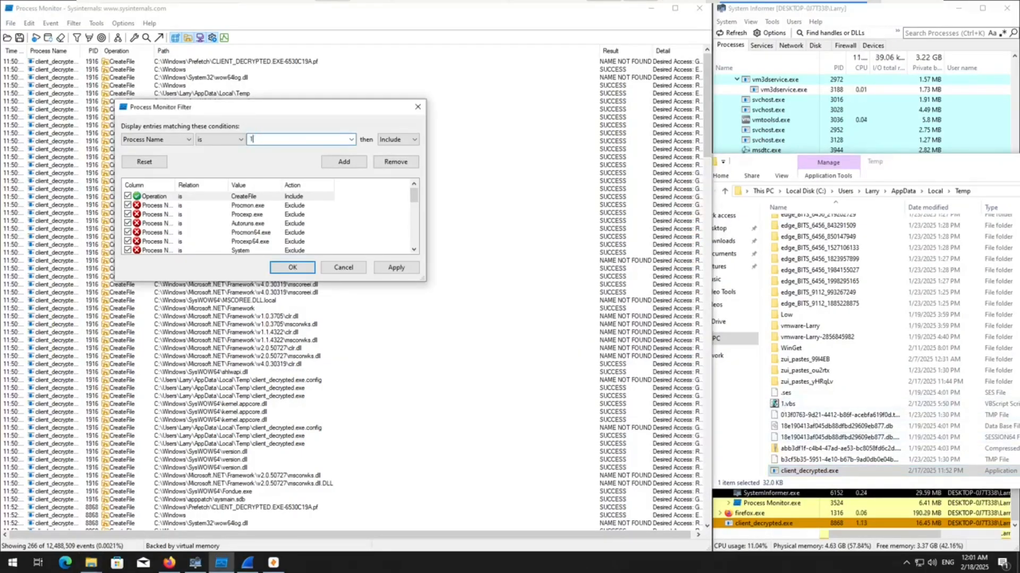
text(.vbs)
click(344, 161)
Step: Add an include rule for process name decry.ps1, apply the filter, and close the filter dialog
scroll(862, 385, down, 5)
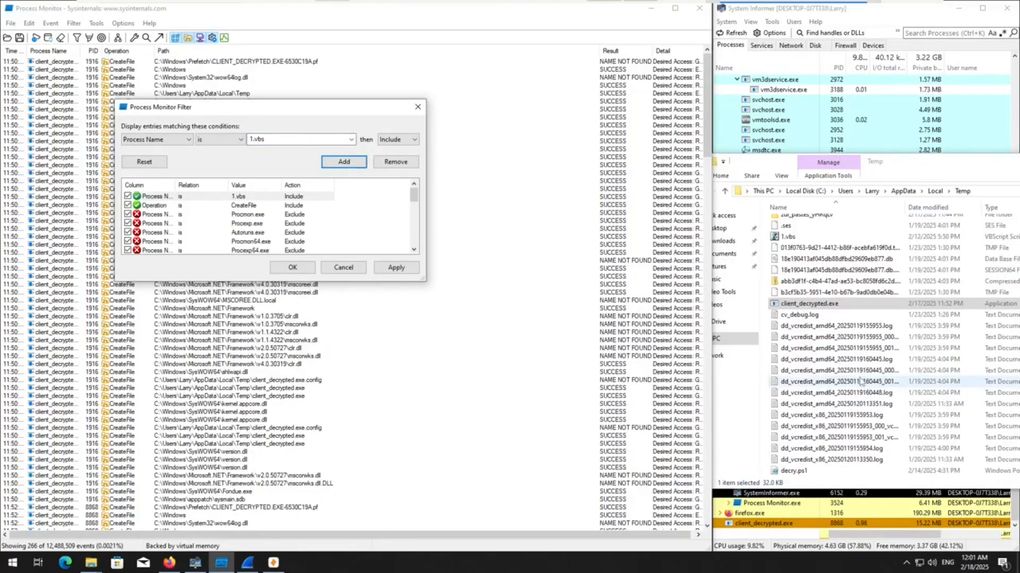
scroll(861, 381, down, 2)
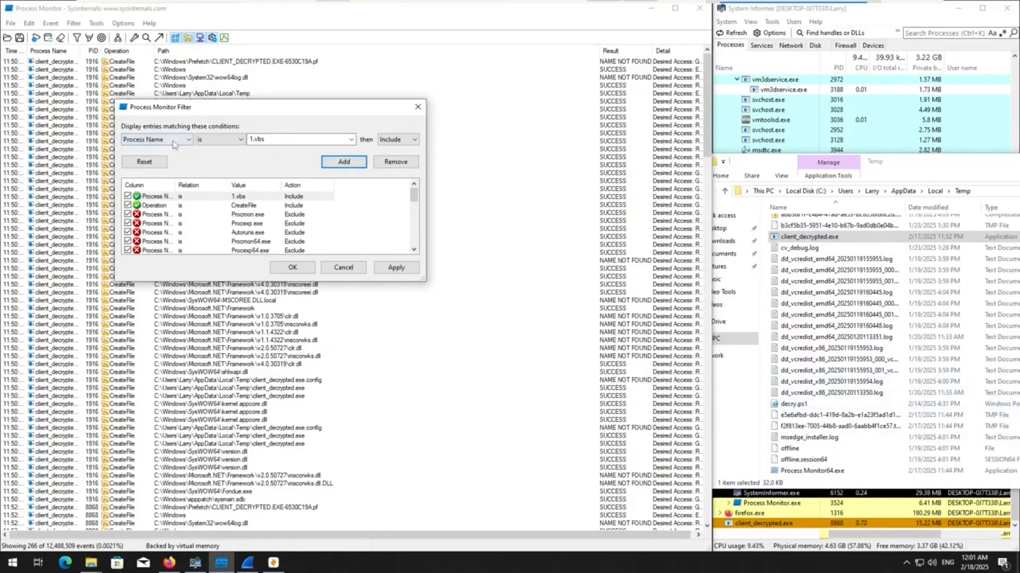
double_click(290, 141)
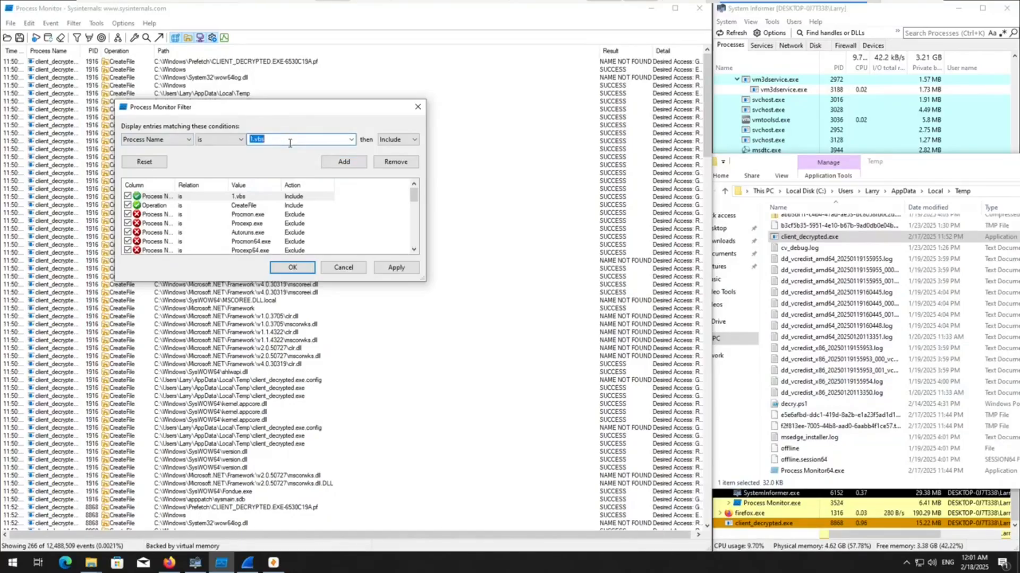
text(cecry)
click(353, 161)
click(395, 268)
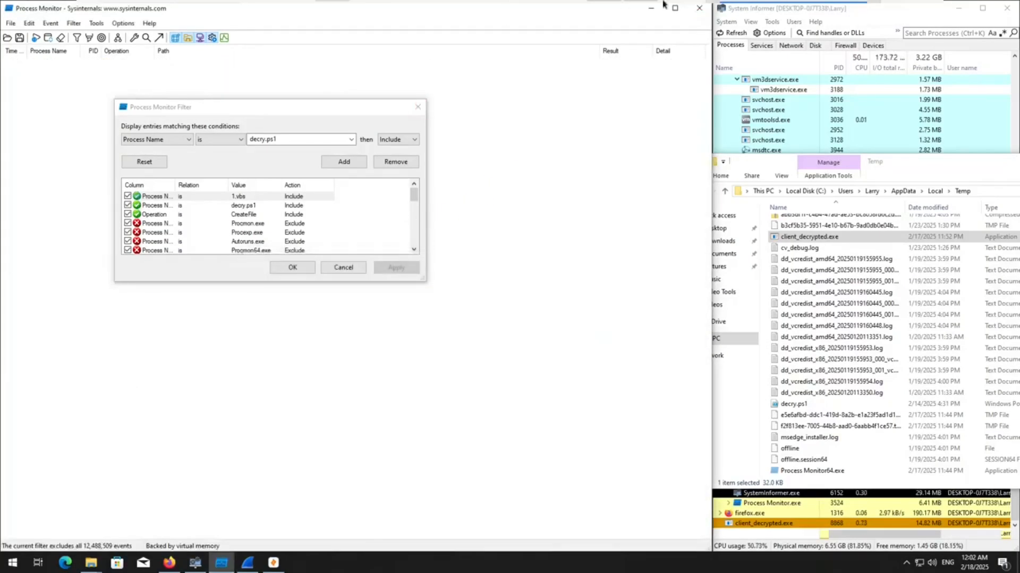
mouse_move(662, 4)
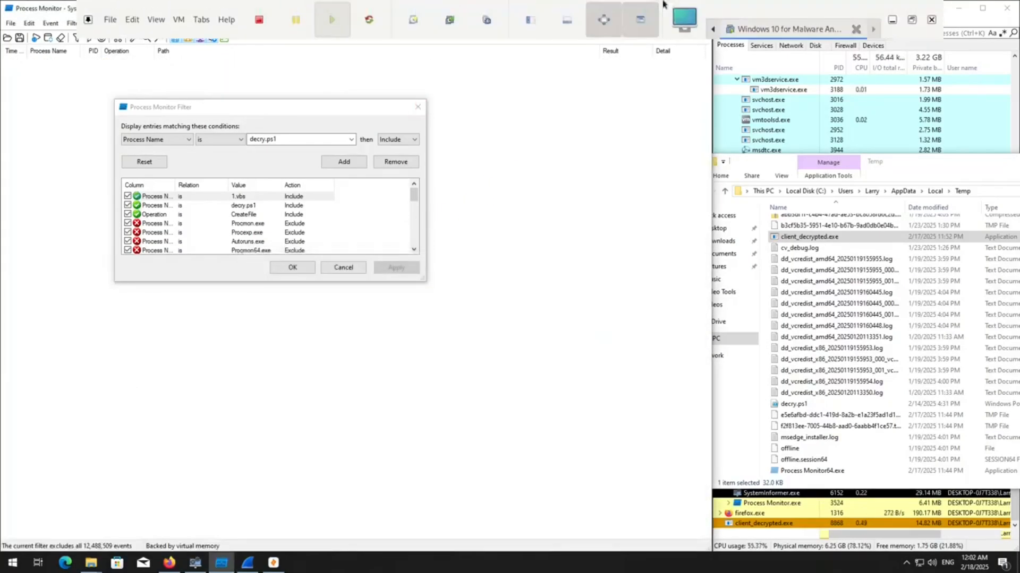
click(417, 107)
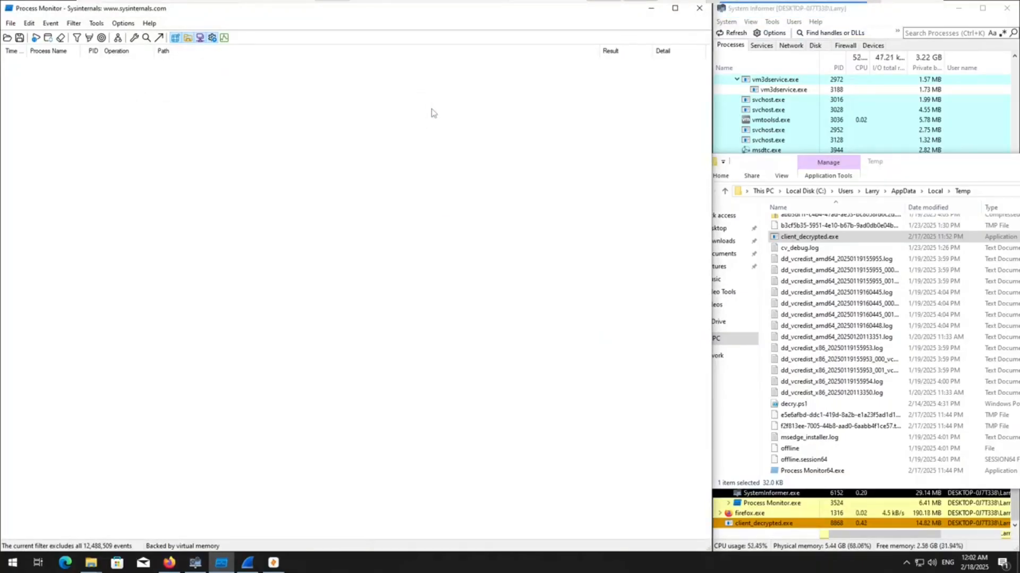
Step: Clear away the Temp folder window and Process Monitor, and snap System Informer to half of the screen
click(906, 166)
drag(906, 166, 690, 179)
click(848, 176)
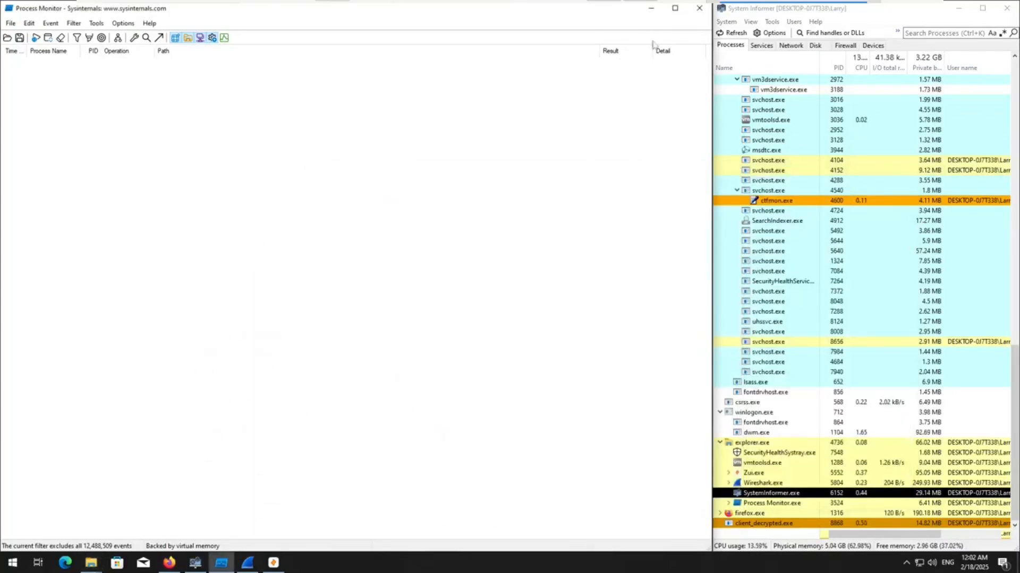
click(650, 8)
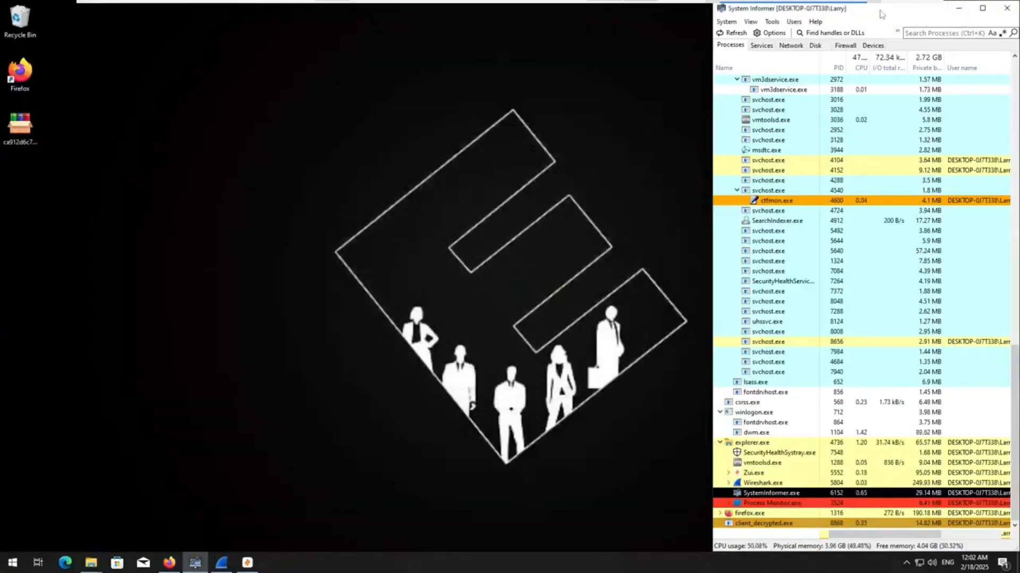
drag(881, 15, 1019, 101)
click(441, 477)
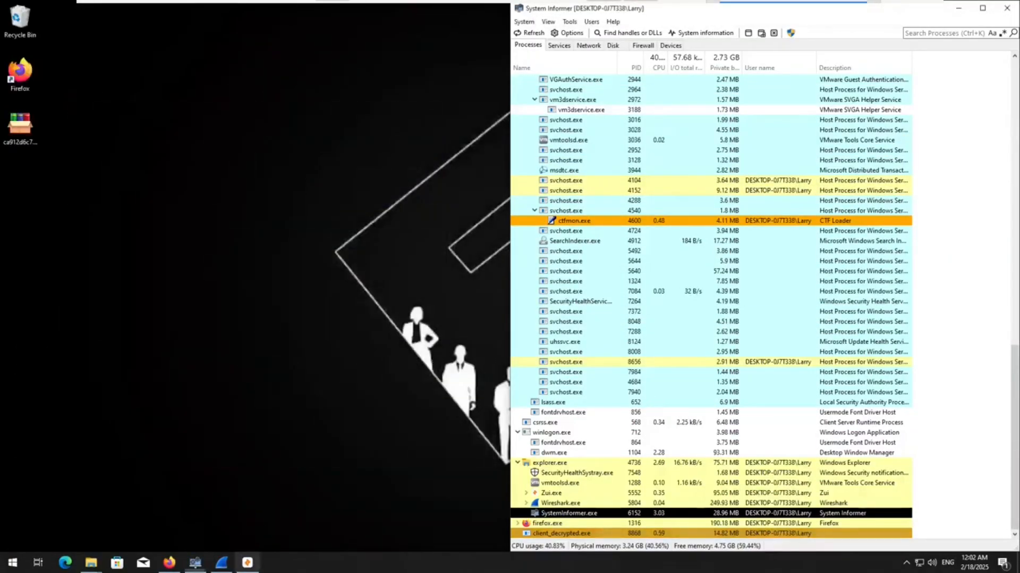
Step: Switch to the live Wireshark capture and select a TCP retransmission packet sent to 147.185.221.25
click(221, 563)
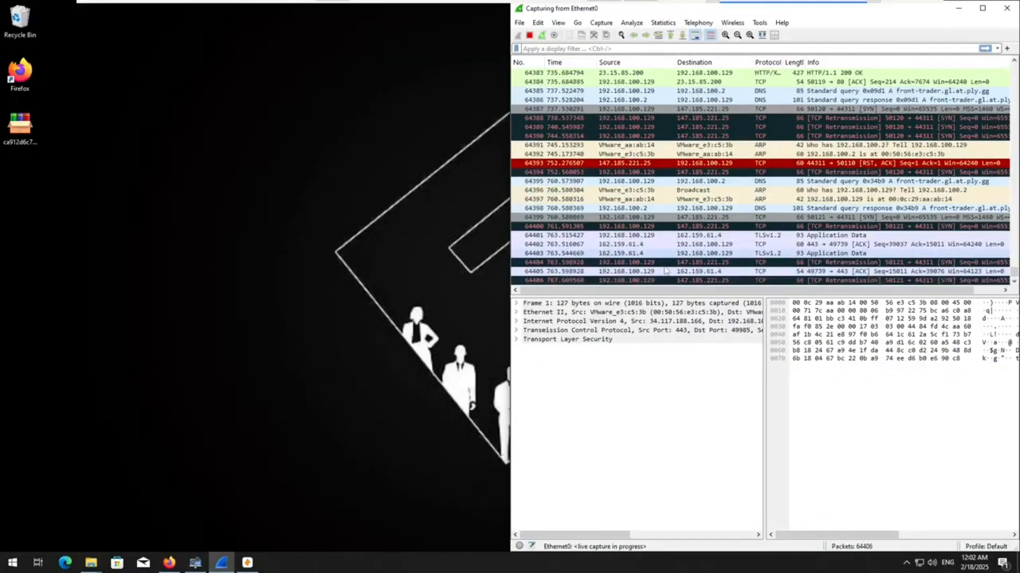
scroll(683, 260, up, 2)
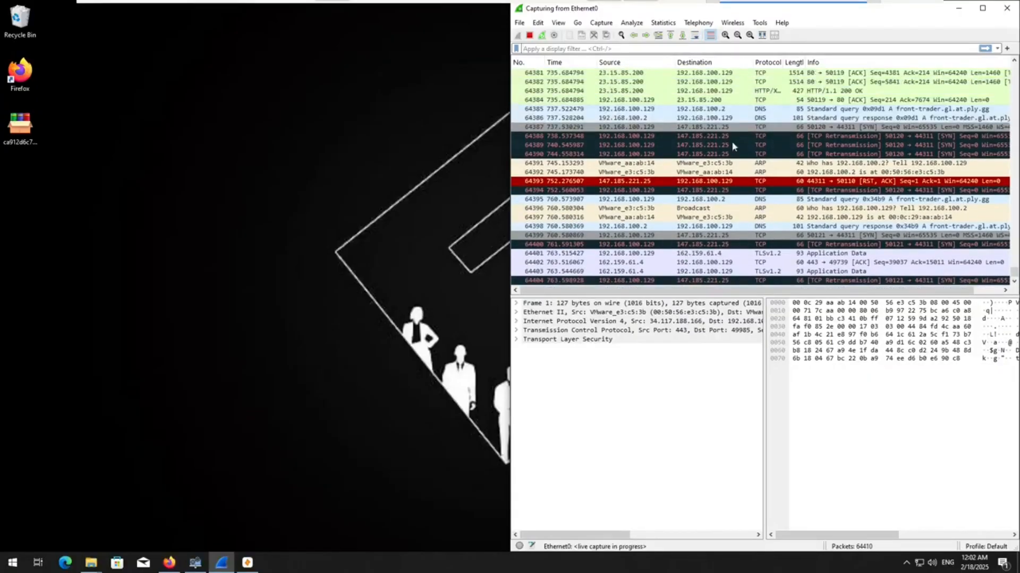
click(715, 145)
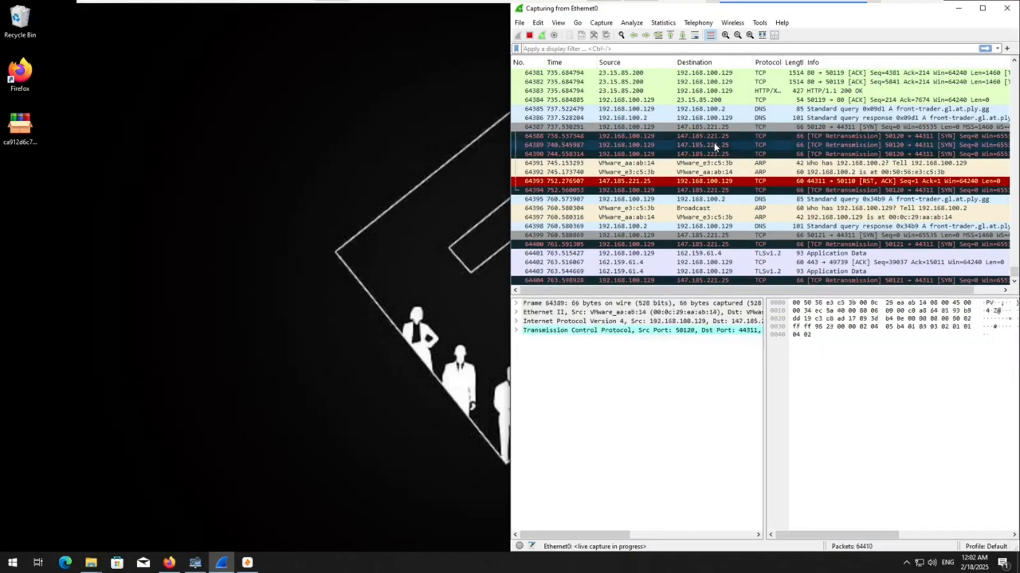
Step: Return to the original sample's VirusTotal report in Firefox and highlight 147.185.221.25 among its contacted IP addresses
click(169, 562)
right_click(117, 52)
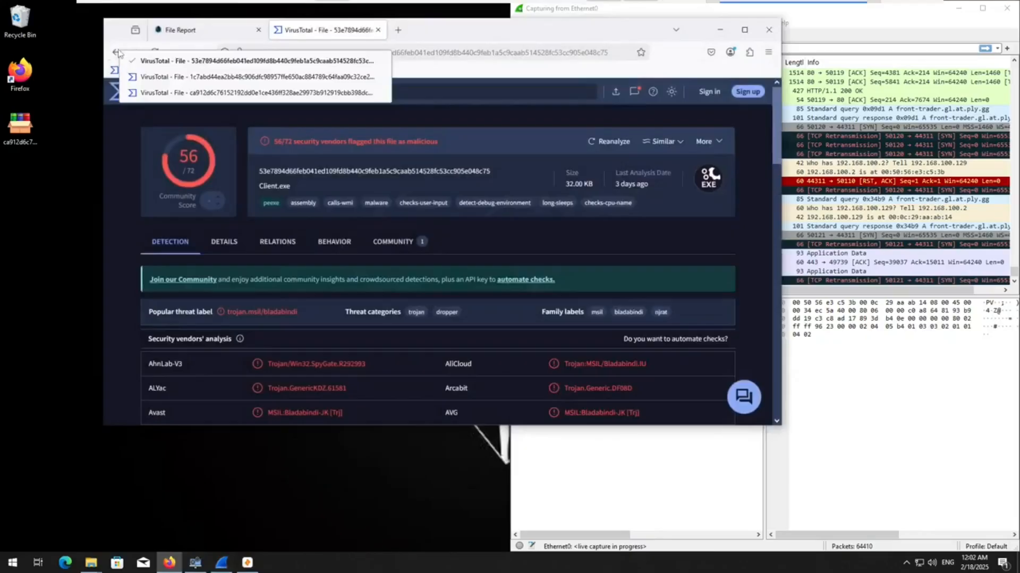
click(175, 93)
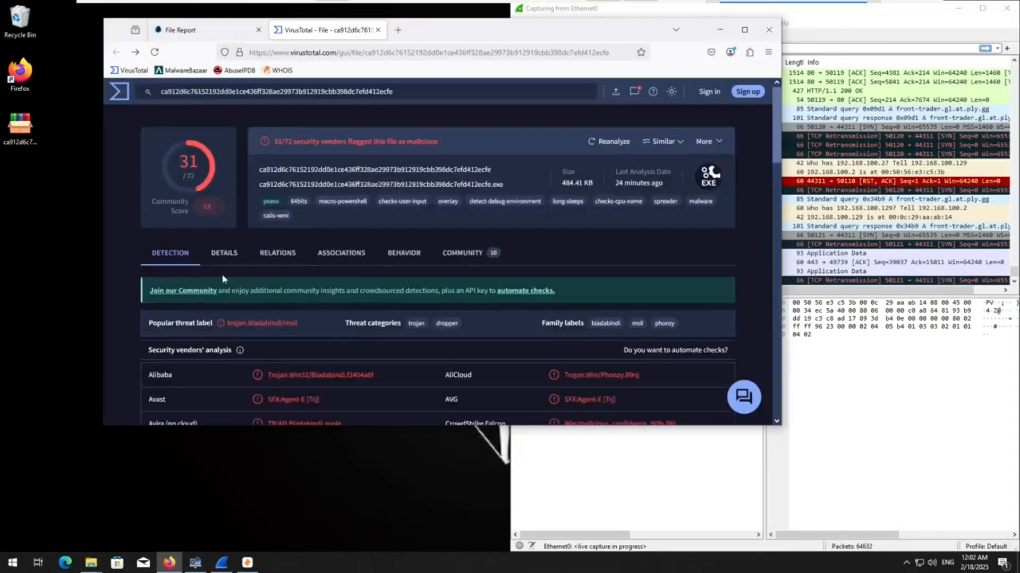
click(287, 254)
scroll(253, 375, down, 2)
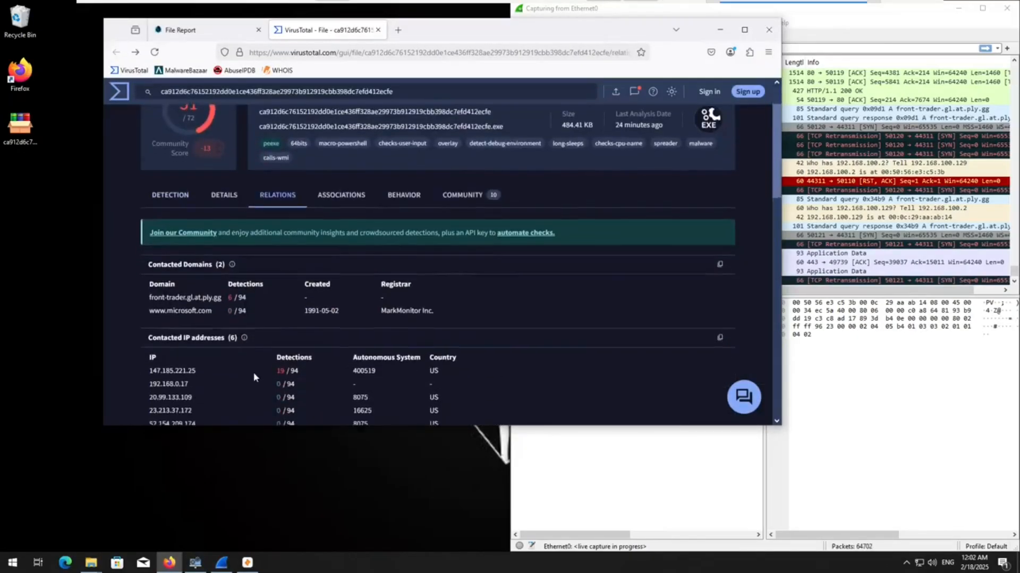
Step: Examine the packet list in Wireshark, from the recent traffic back to the earlier packets, against the contacted IP addresses
click(851, 455)
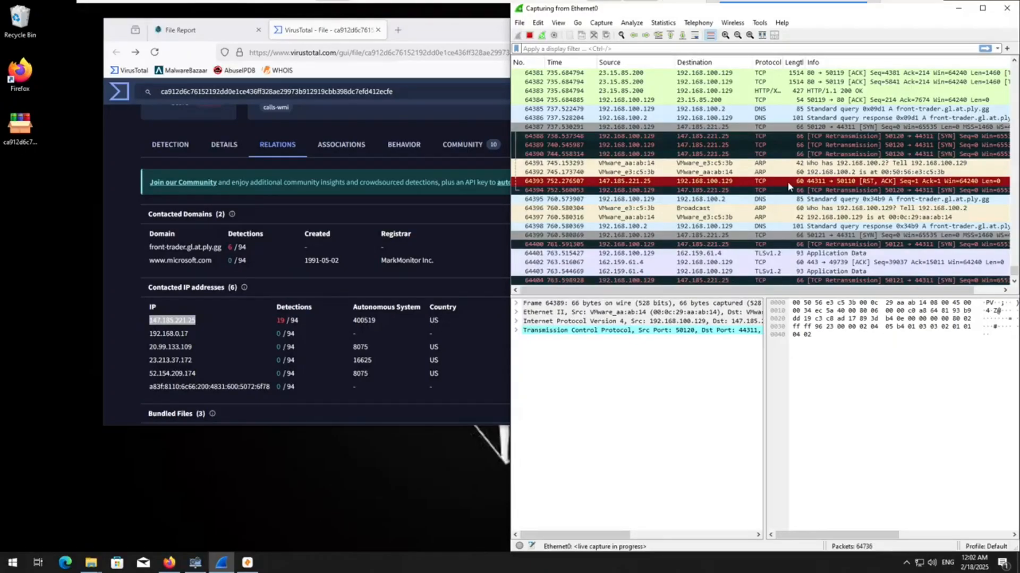
scroll(795, 202, down, 17)
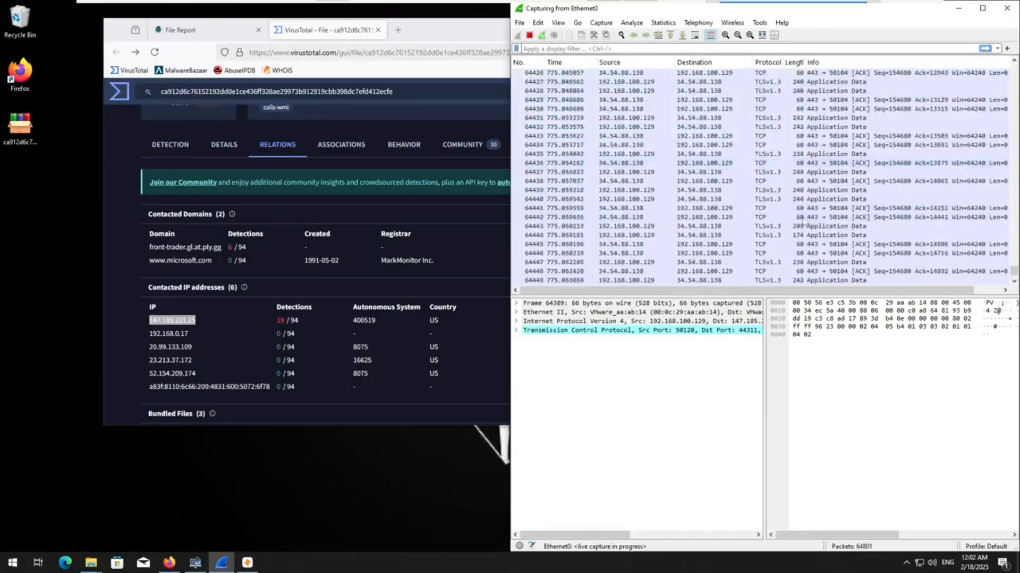
scroll(691, 209, down, 9)
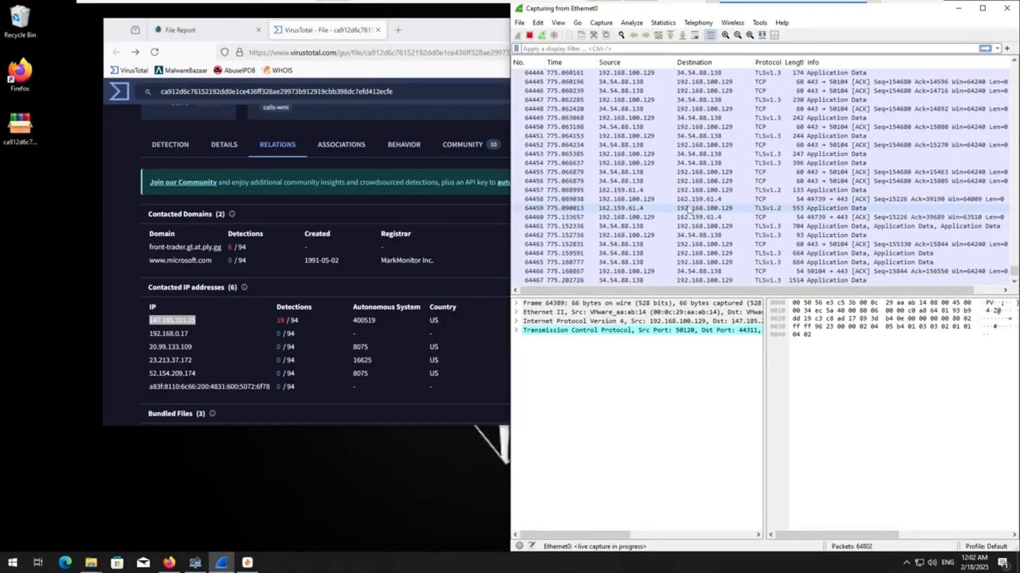
scroll(688, 210, down, 20)
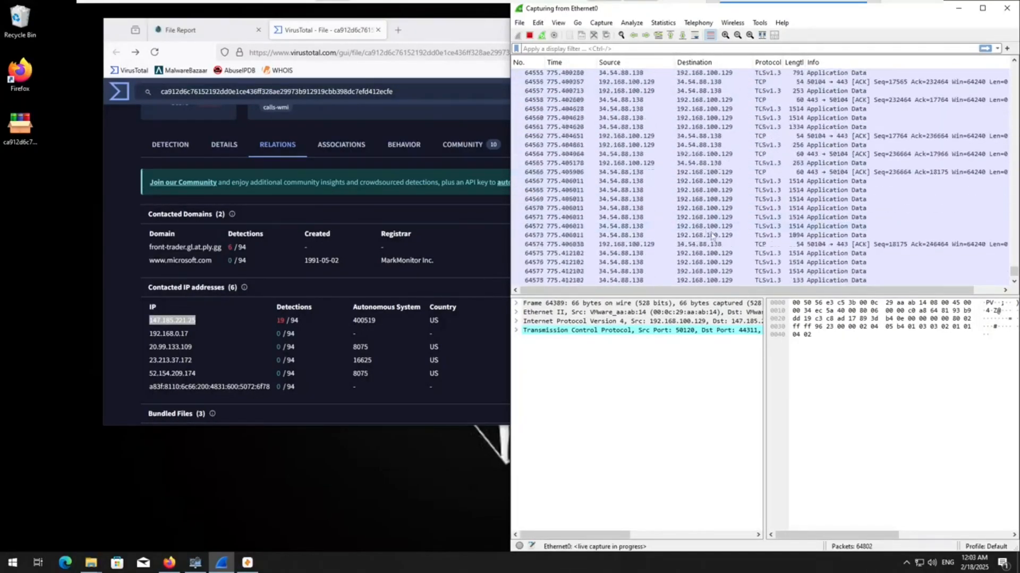
drag(1013, 271, 989, 122)
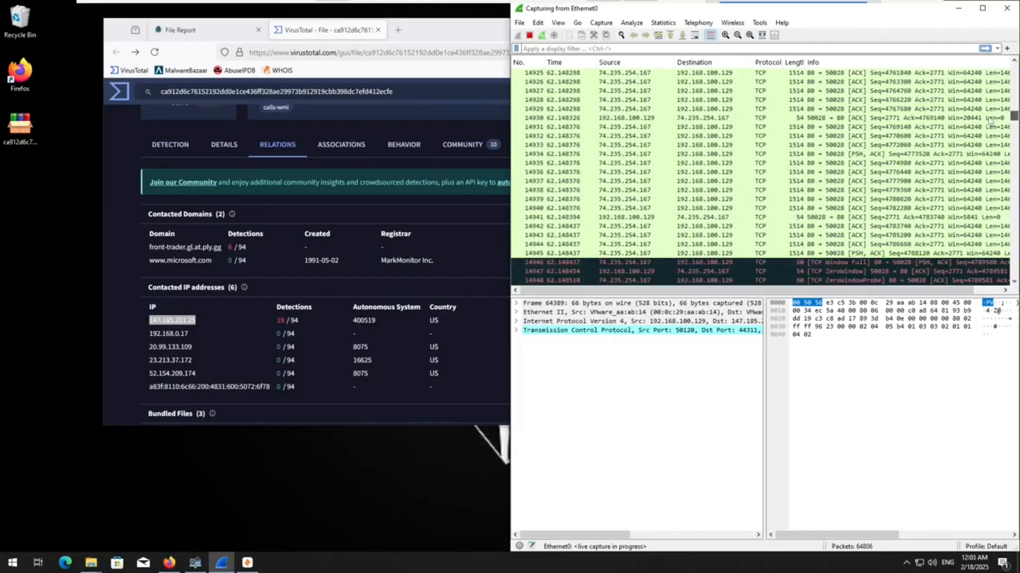
scroll(989, 122, down, 1)
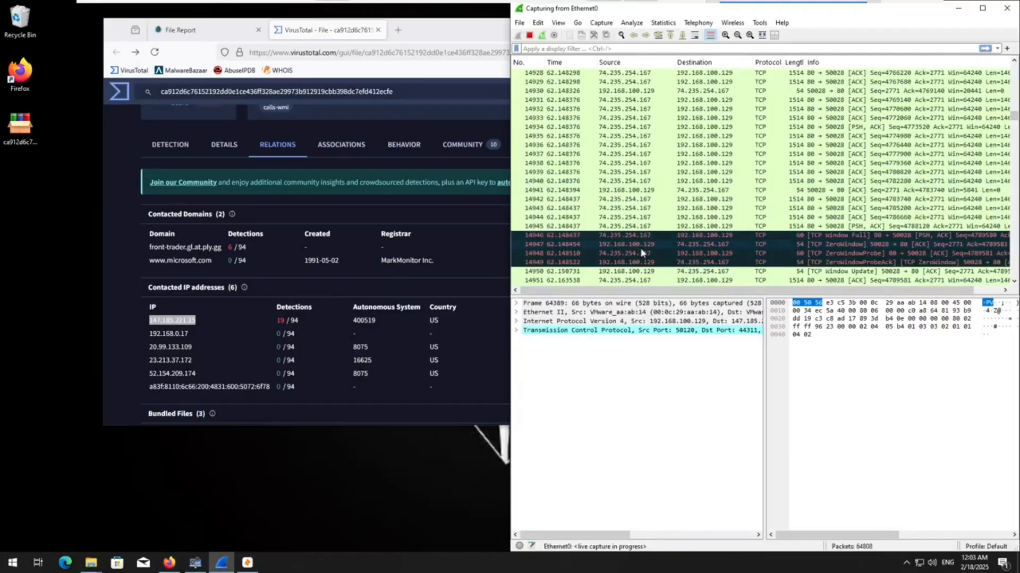
scroll(648, 244, up, 20)
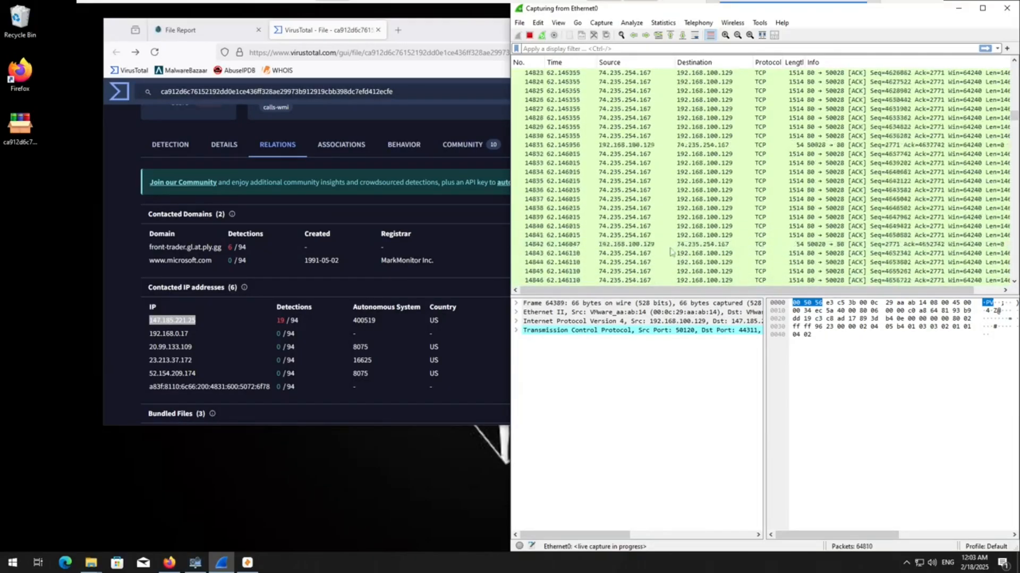
scroll(738, 255, up, 8)
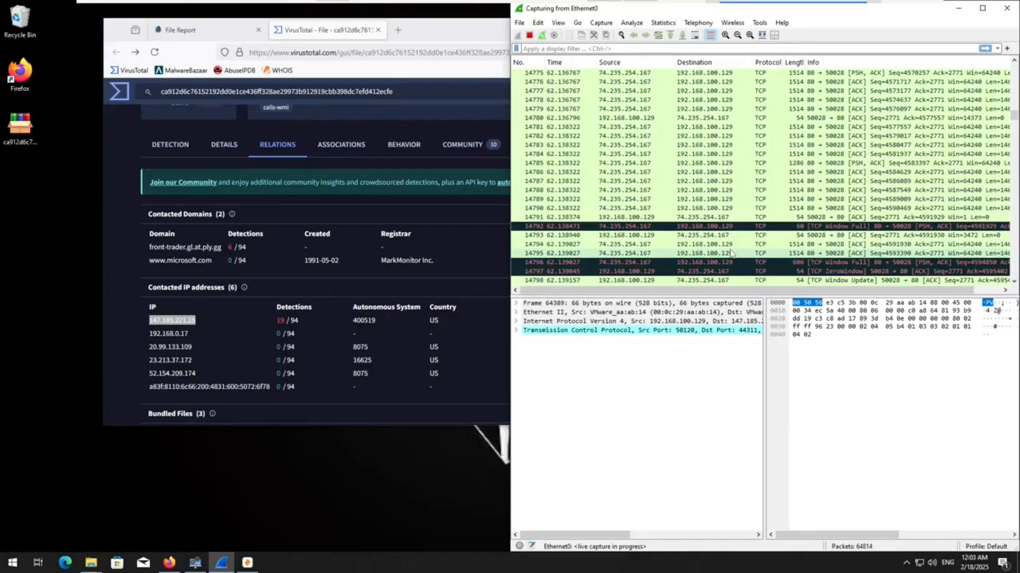
scroll(731, 254, up, 20)
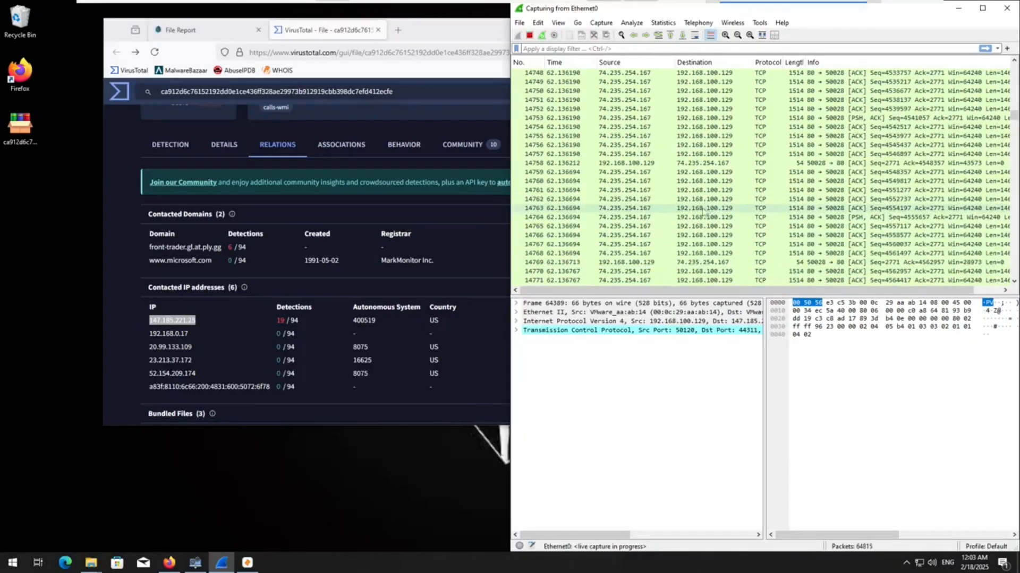
scroll(649, 187, up, 20)
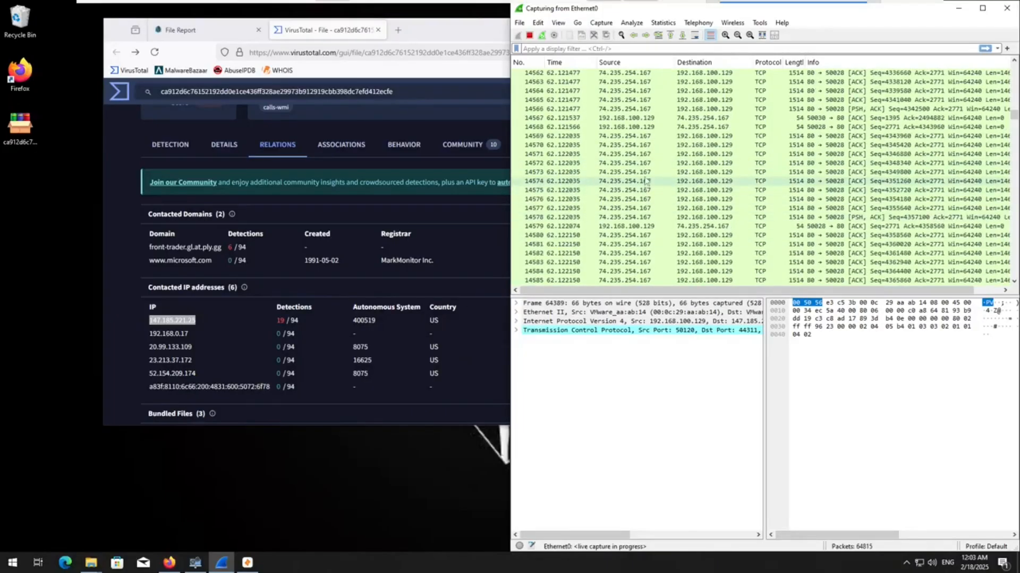
scroll(633, 218, up, 3)
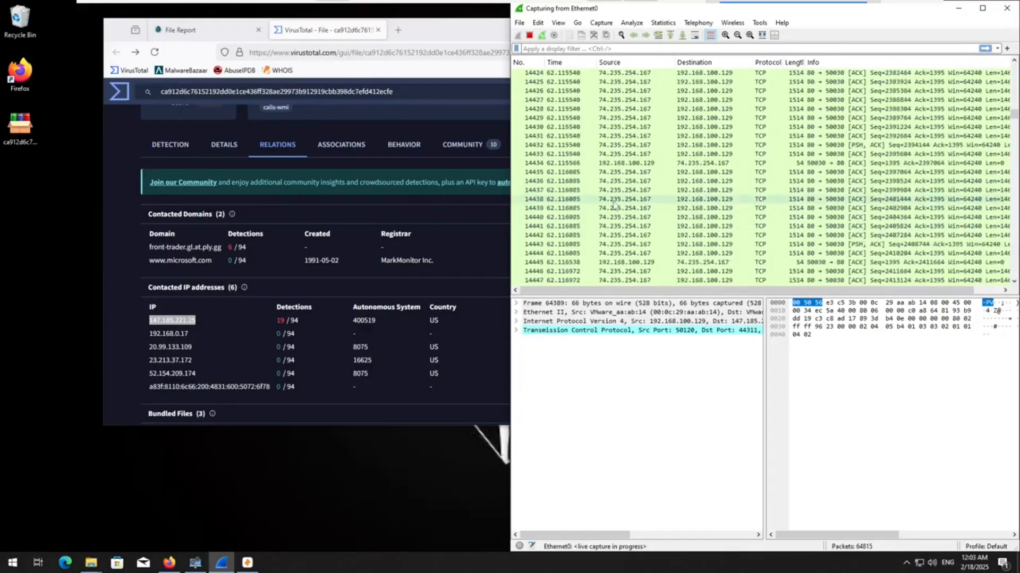
Step: Open AbuseIPDB in a new Firefox tab and check the IP address 74.235.254.167 seen in the capture
right_click(232, 71)
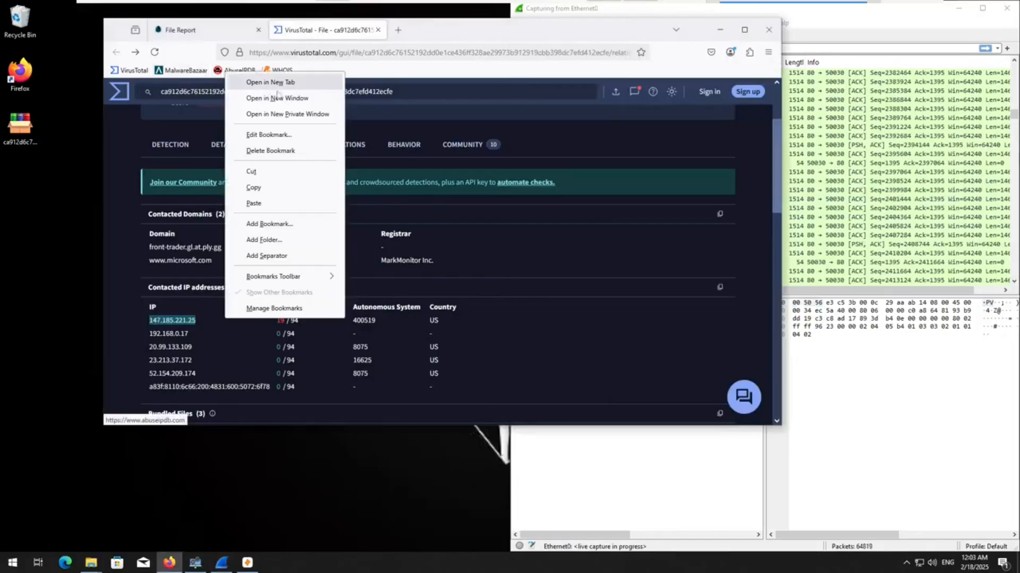
click(252, 80)
drag(566, 37, 371, 56)
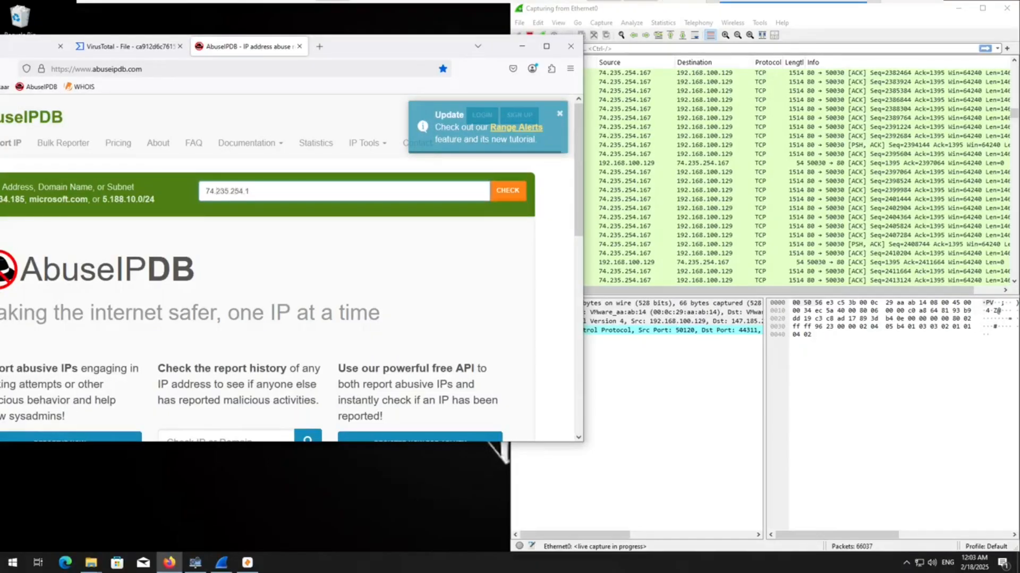
key(Return)
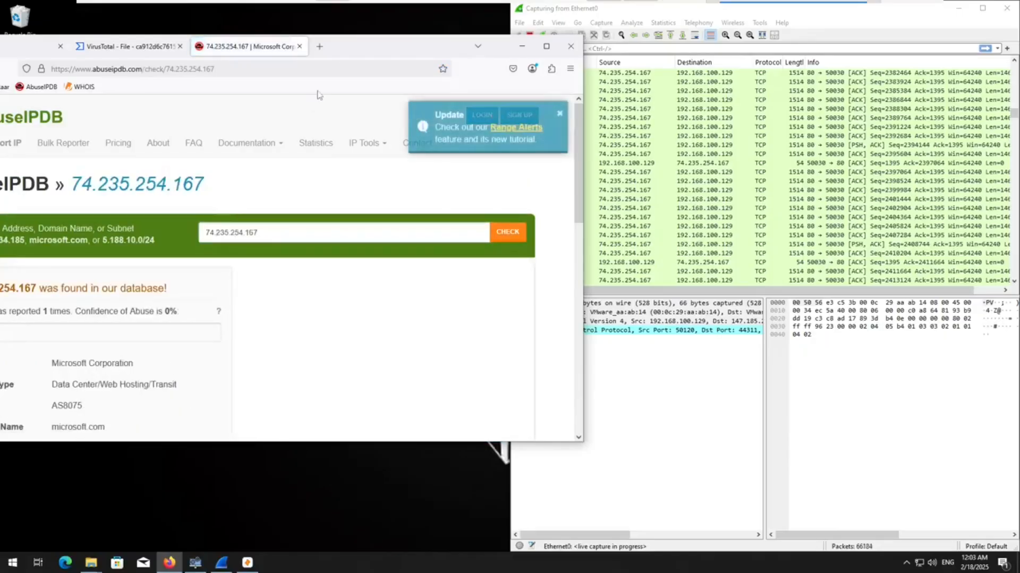
Step: Examine the ISP details and abuse reports for 74.235.254.167 on AbuseIPDB and close its tab
drag(342, 61, 429, 31)
scroll(319, 284, down, 3)
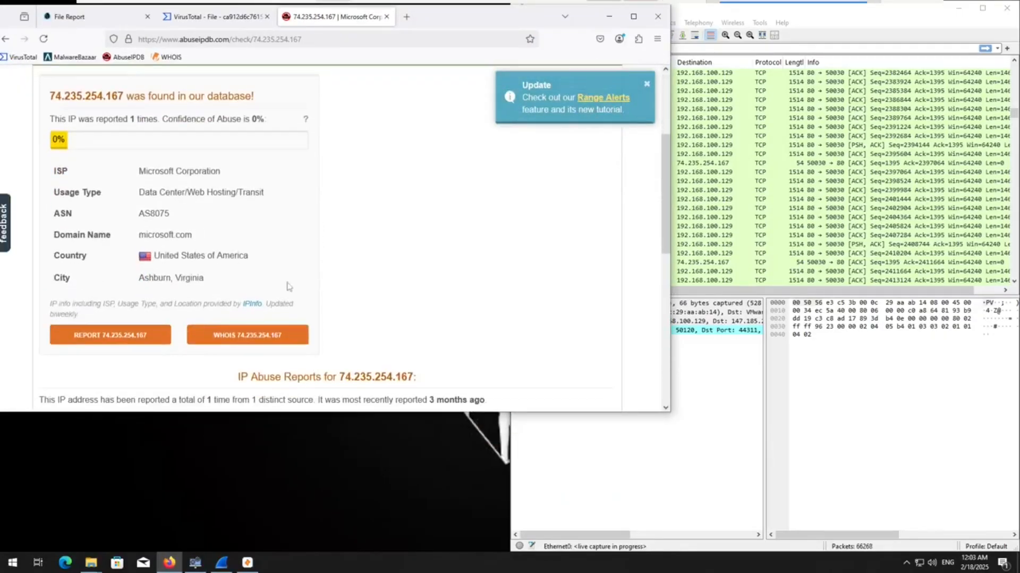
drag(149, 174, 238, 181)
click(477, 270)
scroll(319, 287, down, 4)
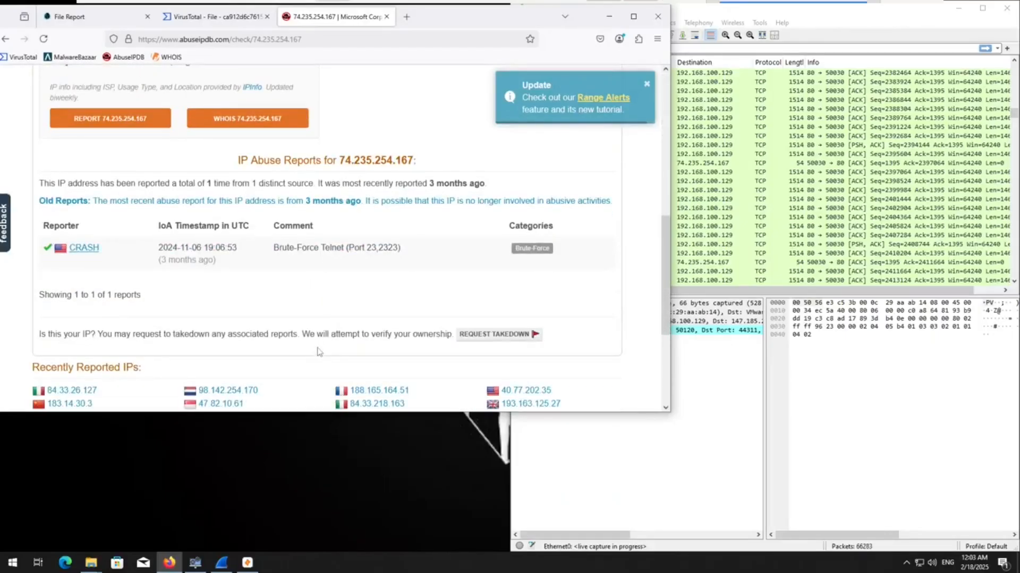
scroll(319, 352, up, 8)
click(387, 16)
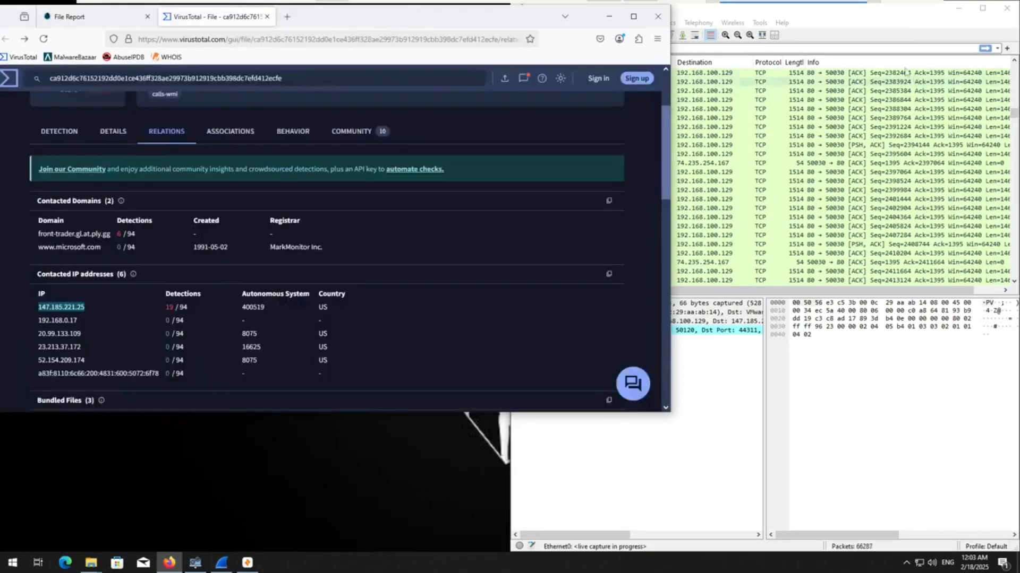
Step: Return to Wireshark, stop the live capture after its latest packets, and save it as 1 in the Documents folder
click(635, 133)
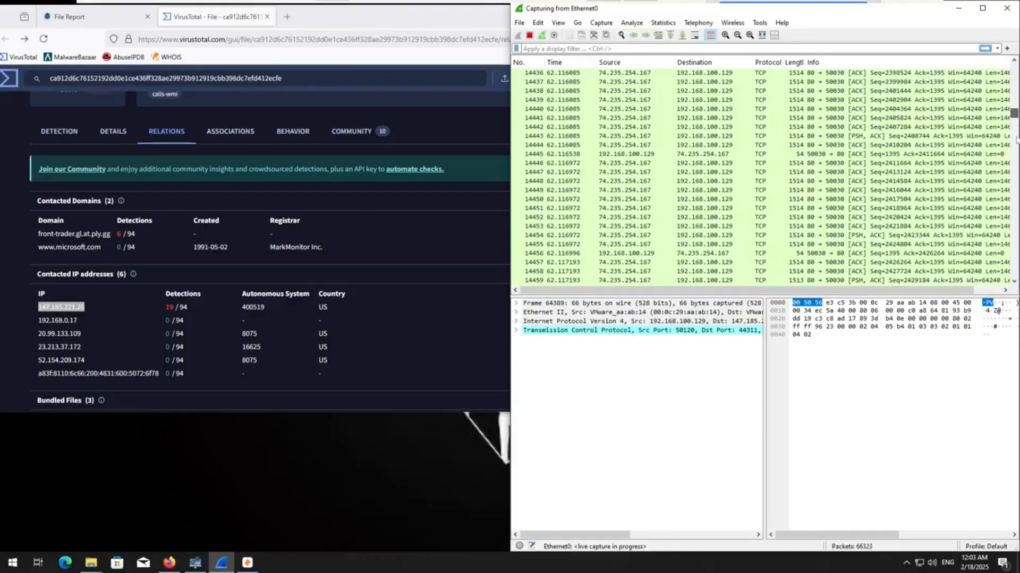
drag(1014, 113, 1014, 280)
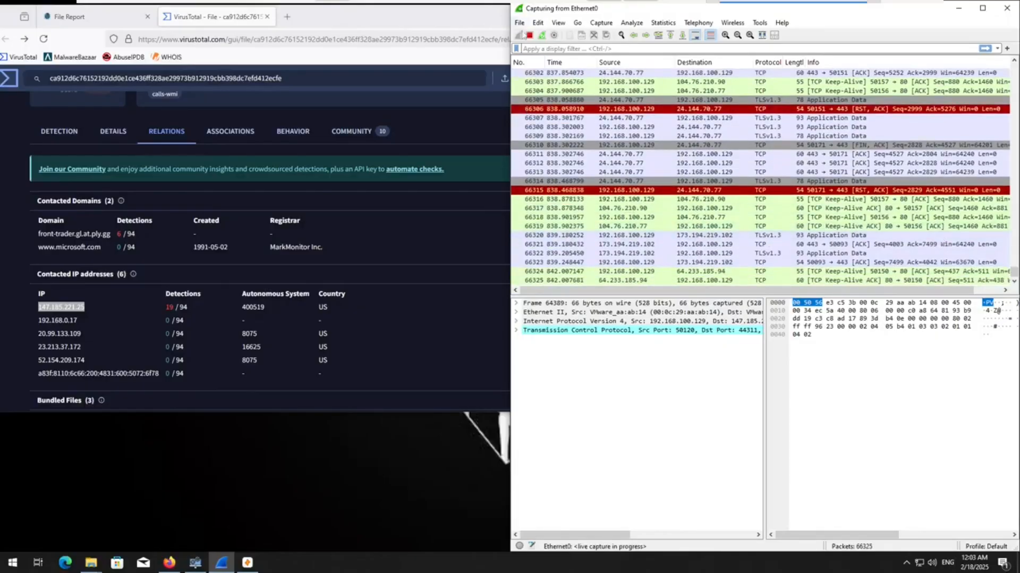
click(530, 36)
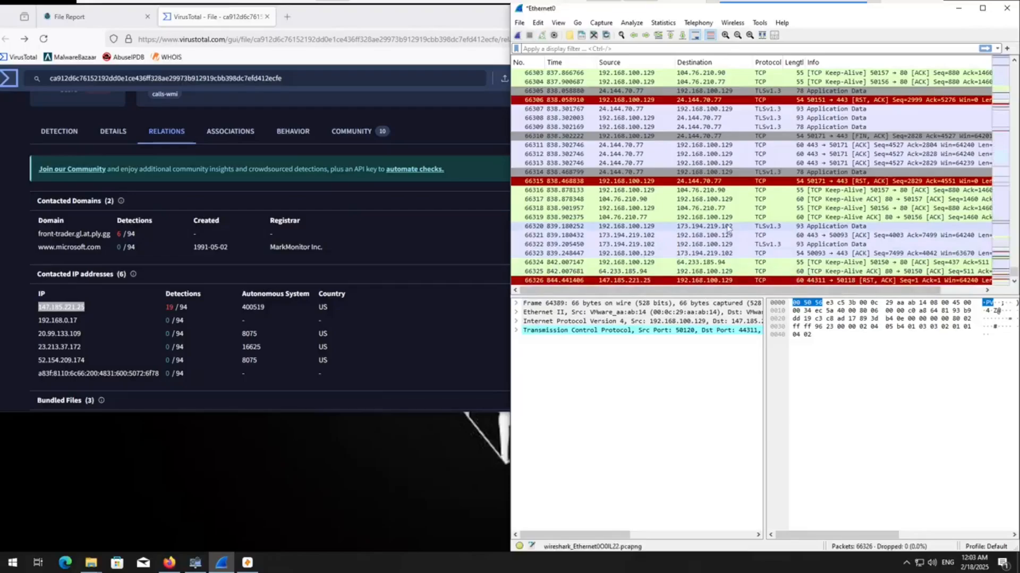
key(ctrl+s)
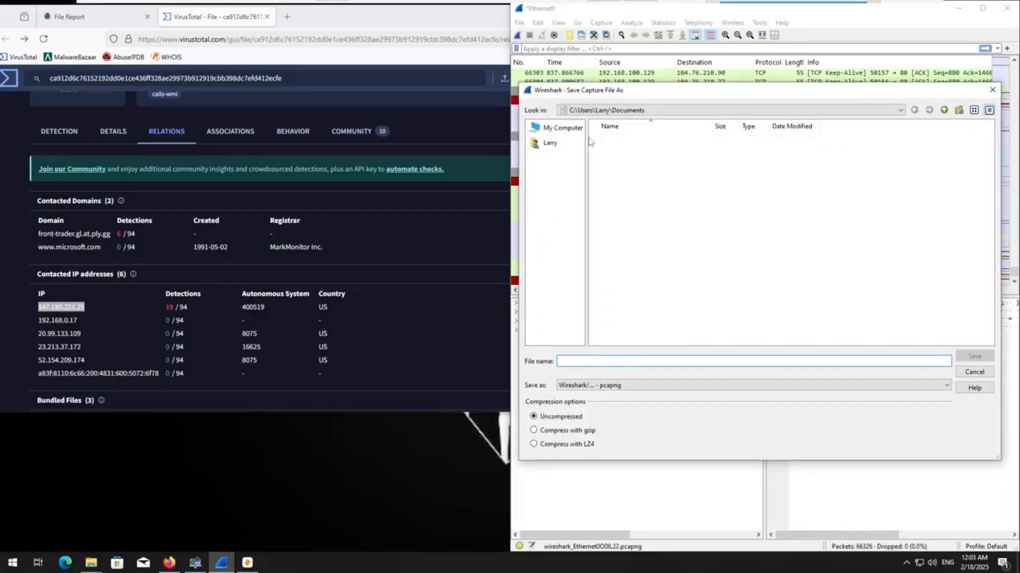
text(1)
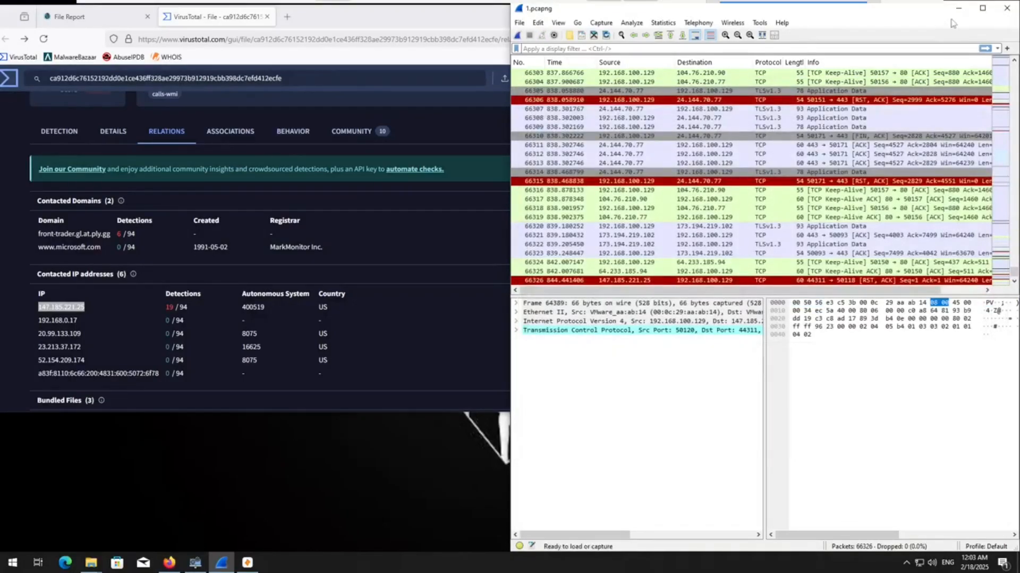
Step: Clear away the Wireshark, Firefox and System Informer windows and switch to Zui
click(959, 8)
click(610, 22)
click(963, 13)
click(248, 564)
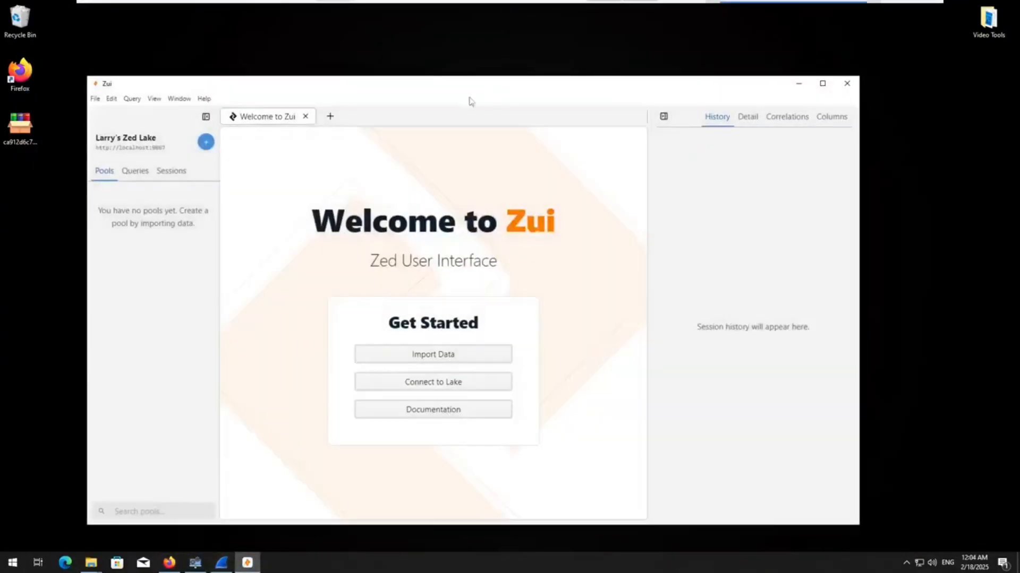
Step: Import the saved capture 1.pcapng from the Documents folder into Zui
click(495, 342)
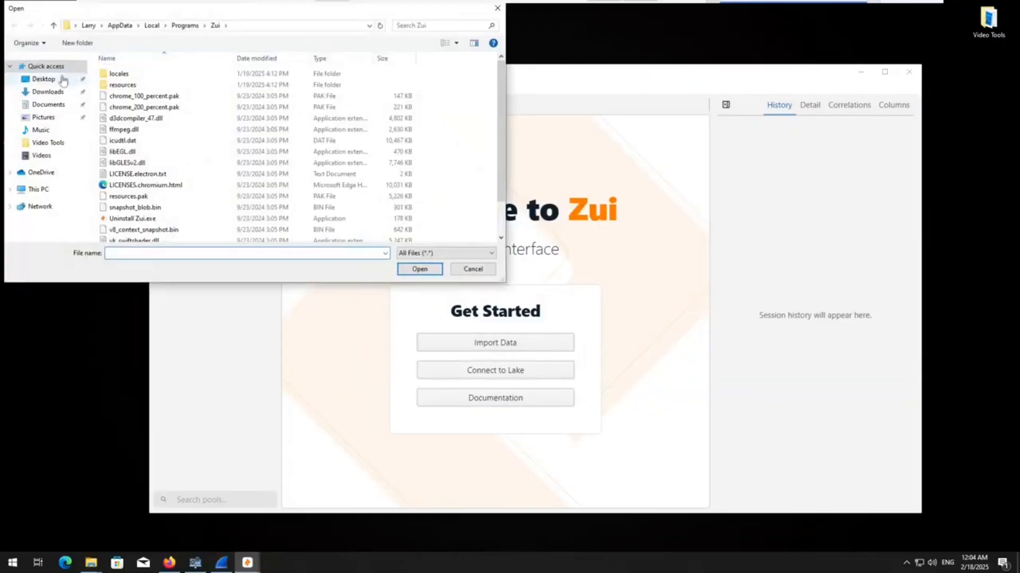
click(48, 105)
click(42, 79)
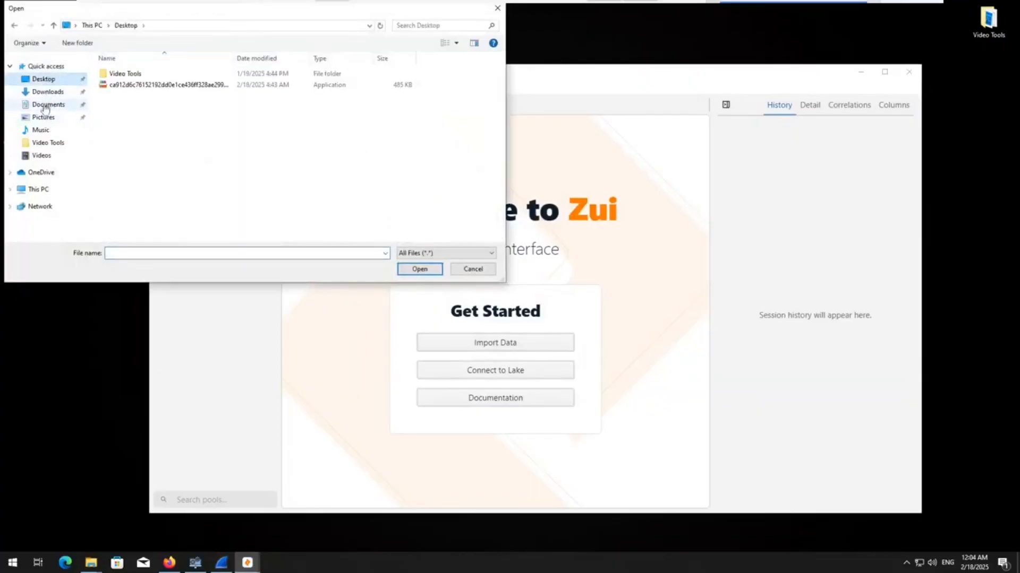
click(45, 104)
double_click(154, 74)
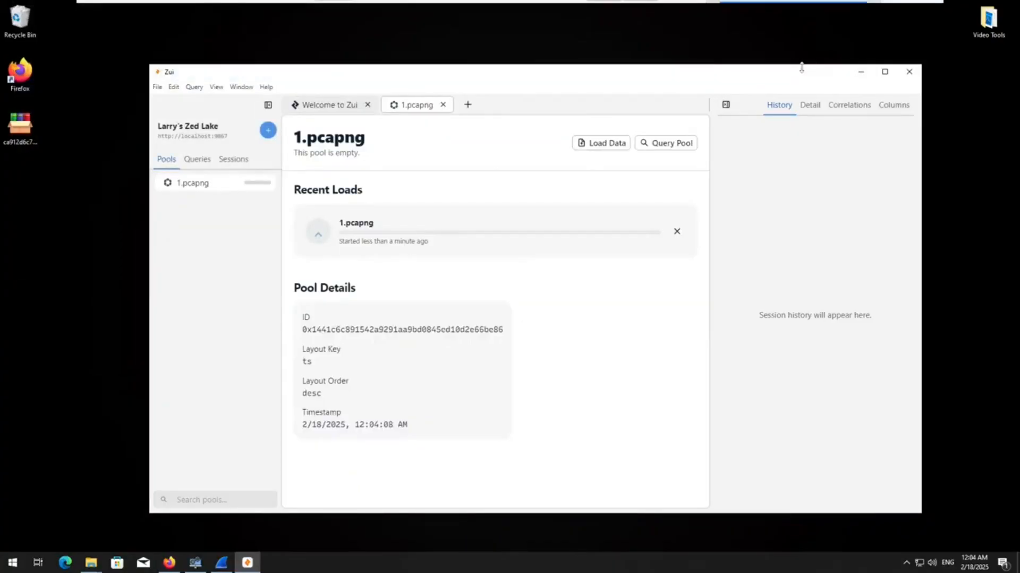
Step: Minimize Zui and check the end of the running process list in System Informer
click(860, 72)
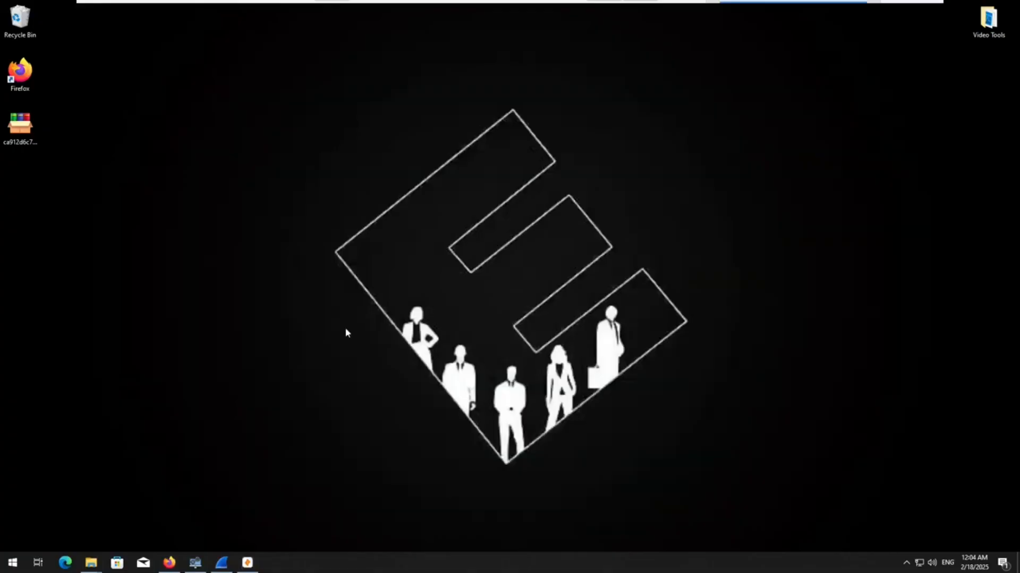
click(195, 563)
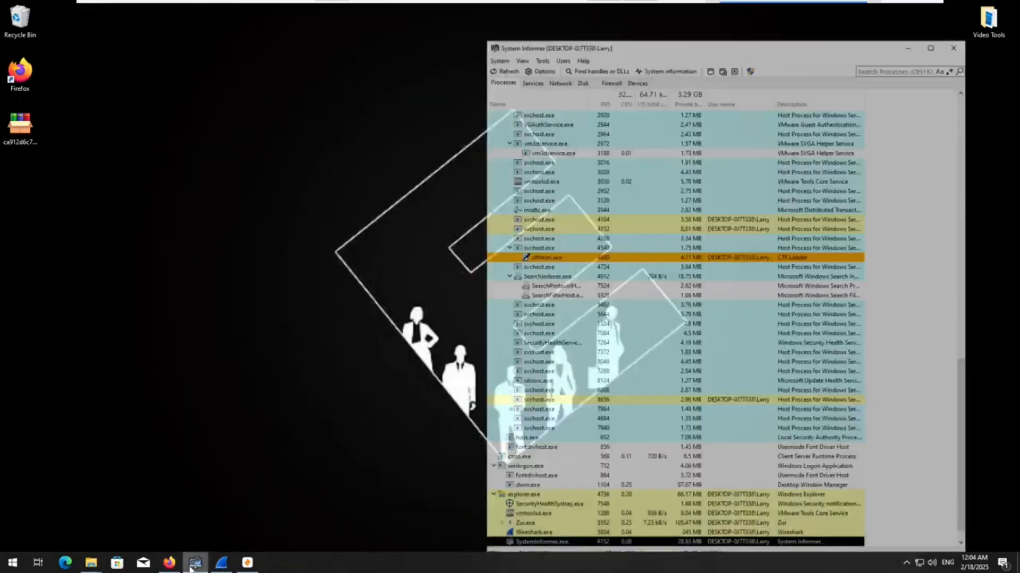
scroll(721, 458, down, 1)
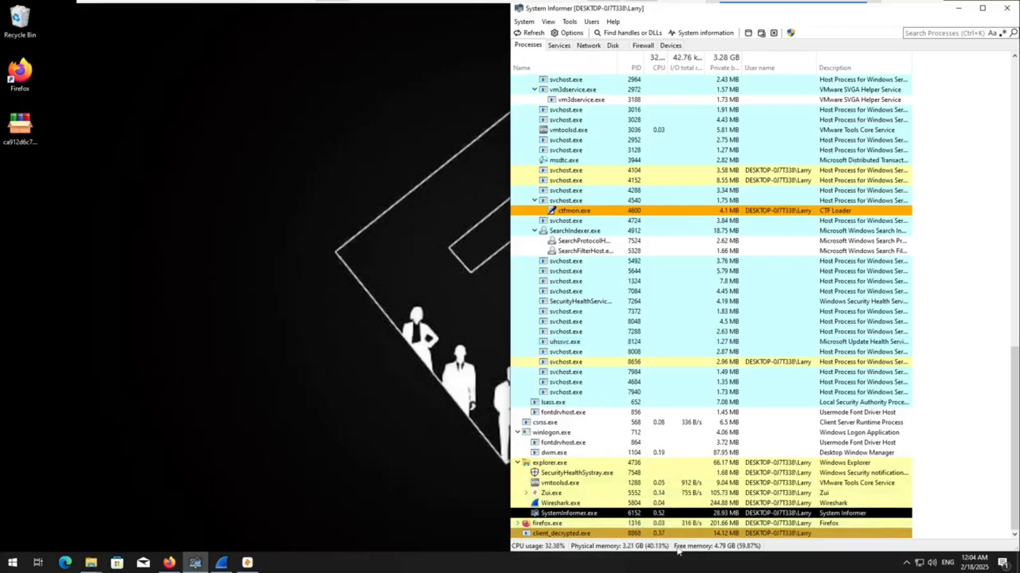
Step: Inspect the file details and size in the desktop sample's properties and close the dialog
right_click(16, 147)
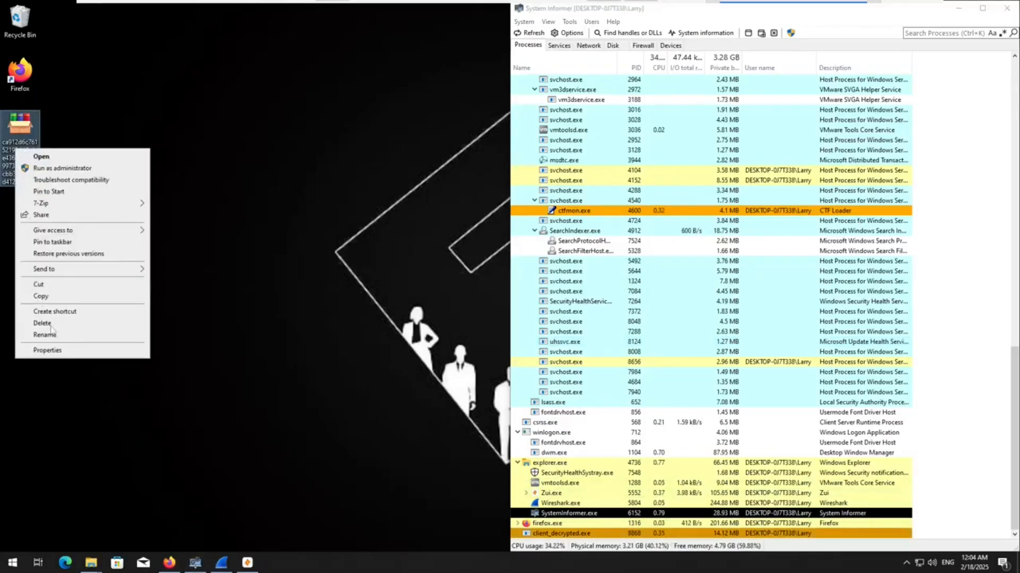
click(72, 350)
click(100, 174)
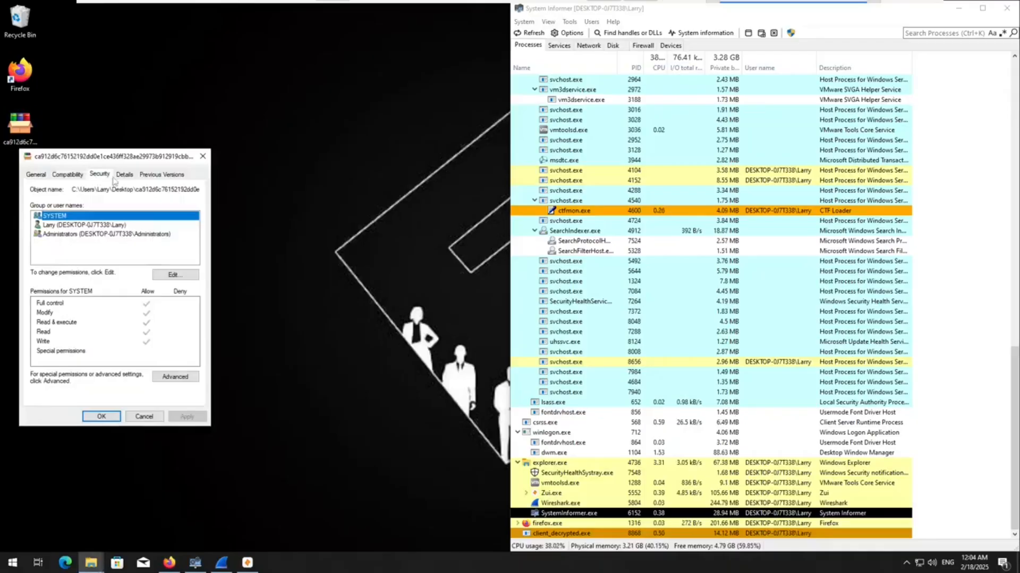
click(124, 174)
click(91, 272)
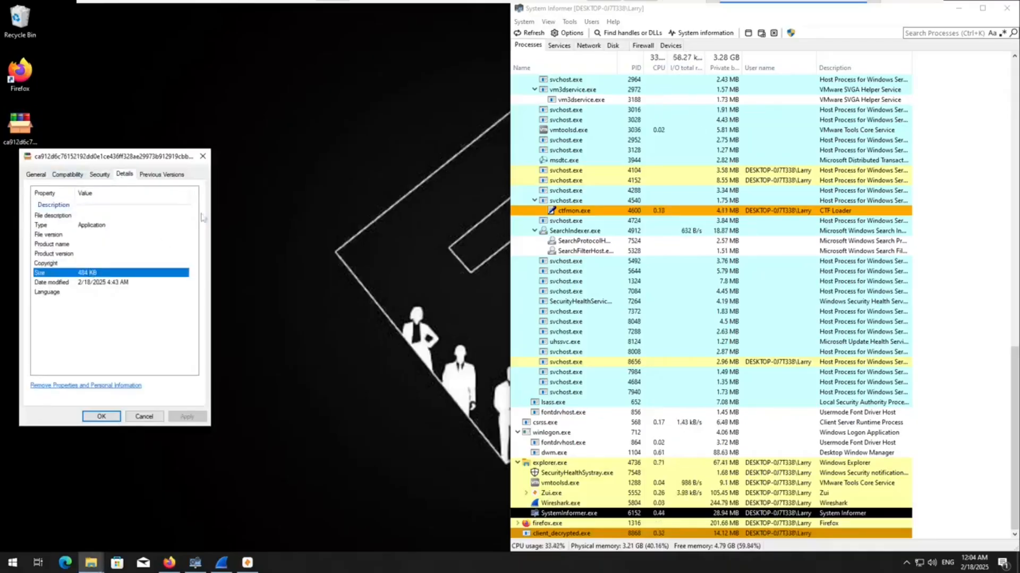
click(203, 156)
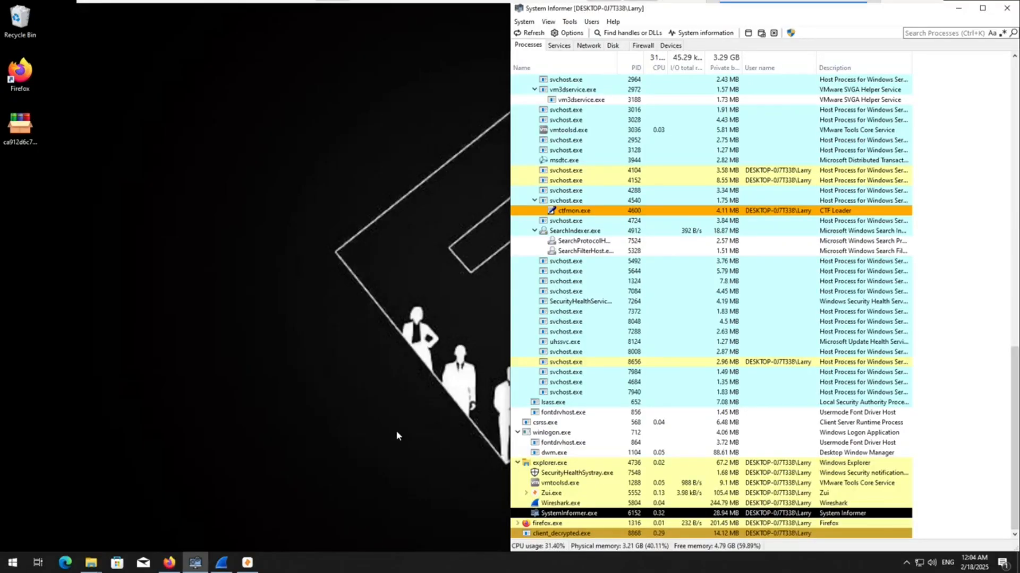
Step: Check the progress of the 1.pcapng load in Zui and maximize the Firefox window holding the VirusTotal report
click(964, 14)
click(248, 562)
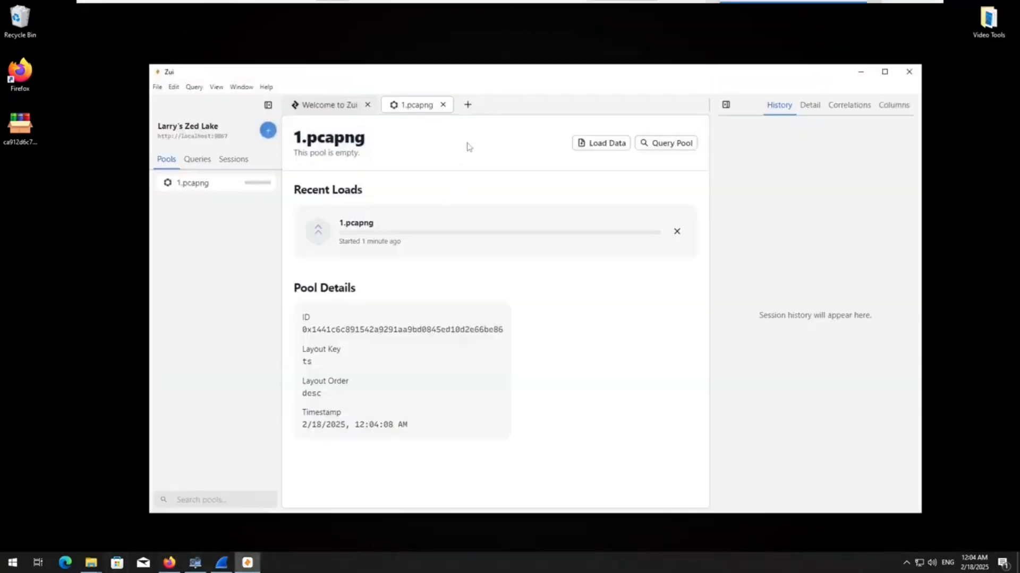
click(169, 562)
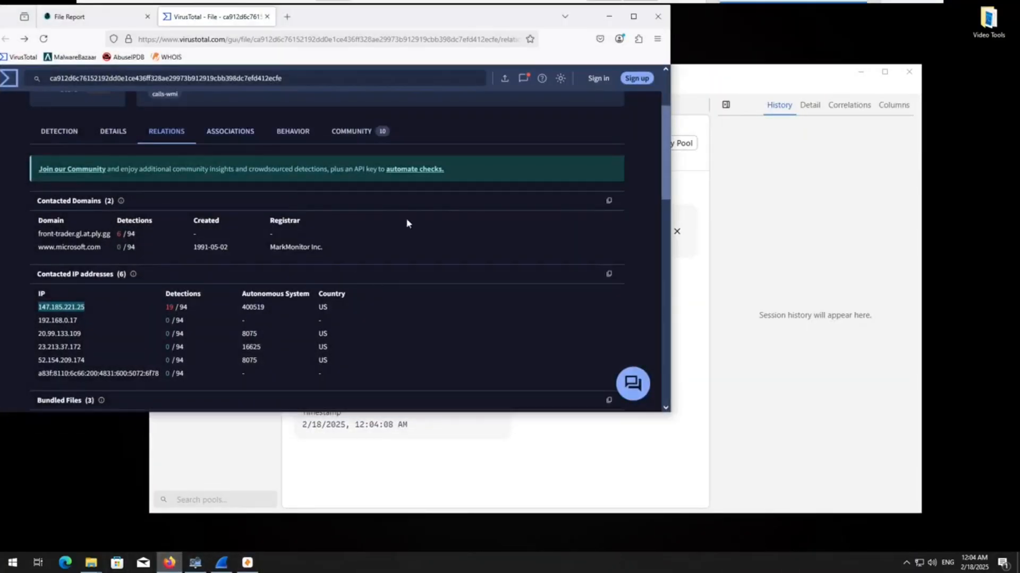
drag(488, 23, 574, 113)
double_click(574, 113)
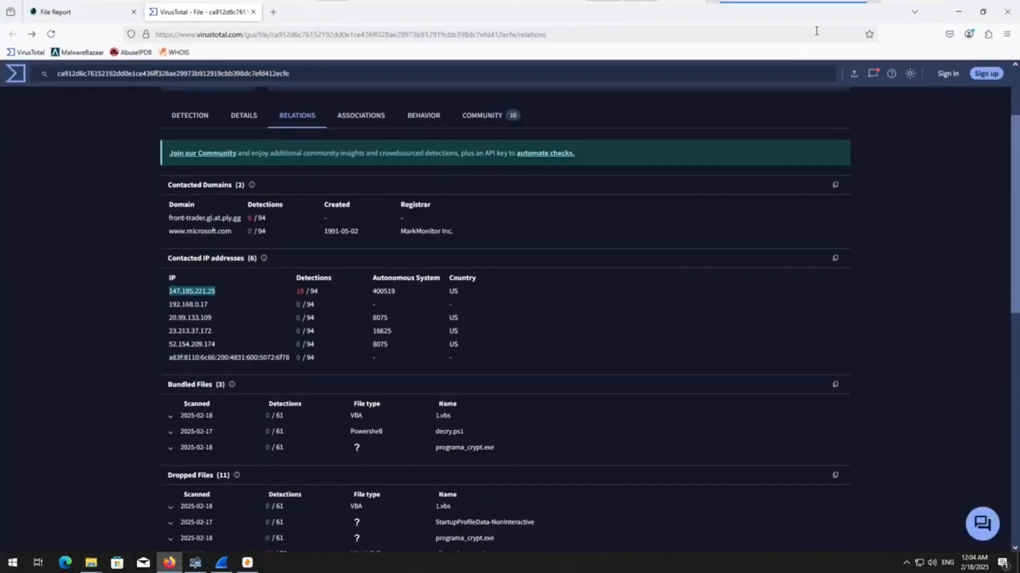
click(958, 12)
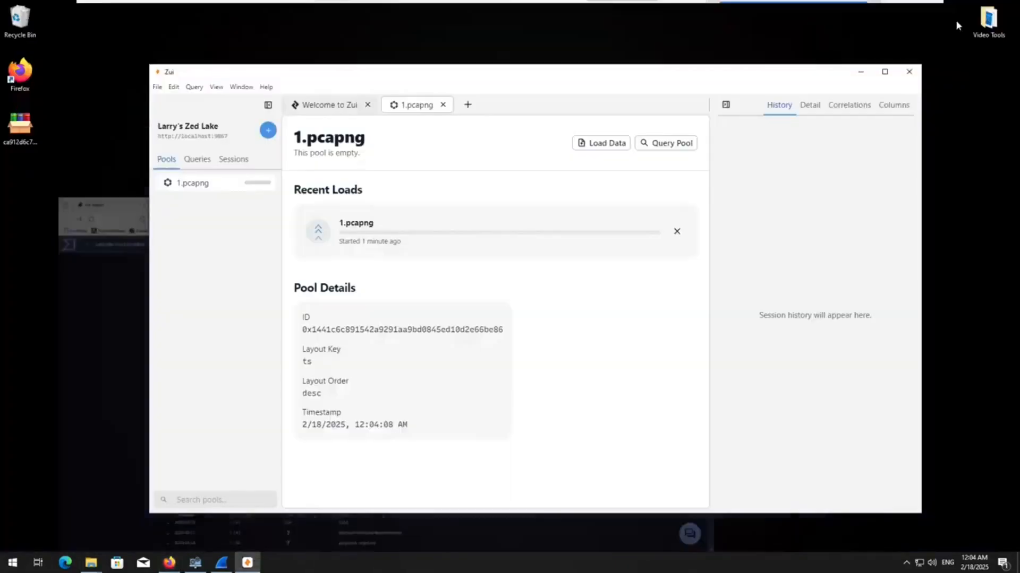
double_click(550, 79)
Step: Copy the contacted IP address 147.185.221.25 from the VirusTotal report, look it up in a new tab, and open the playit.gg site
click(169, 562)
scroll(260, 244, up, 2)
right_click(209, 398)
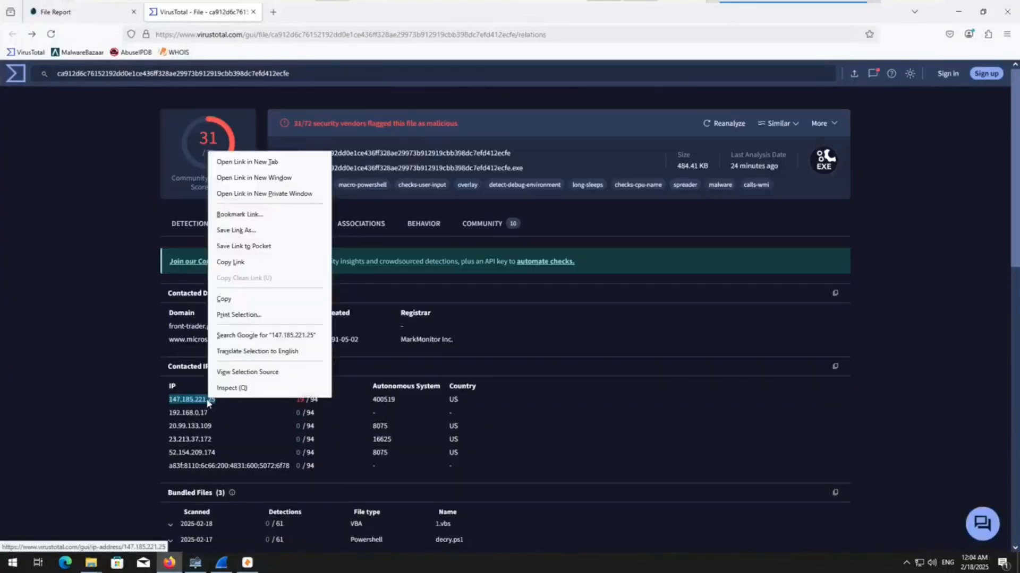
click(238, 298)
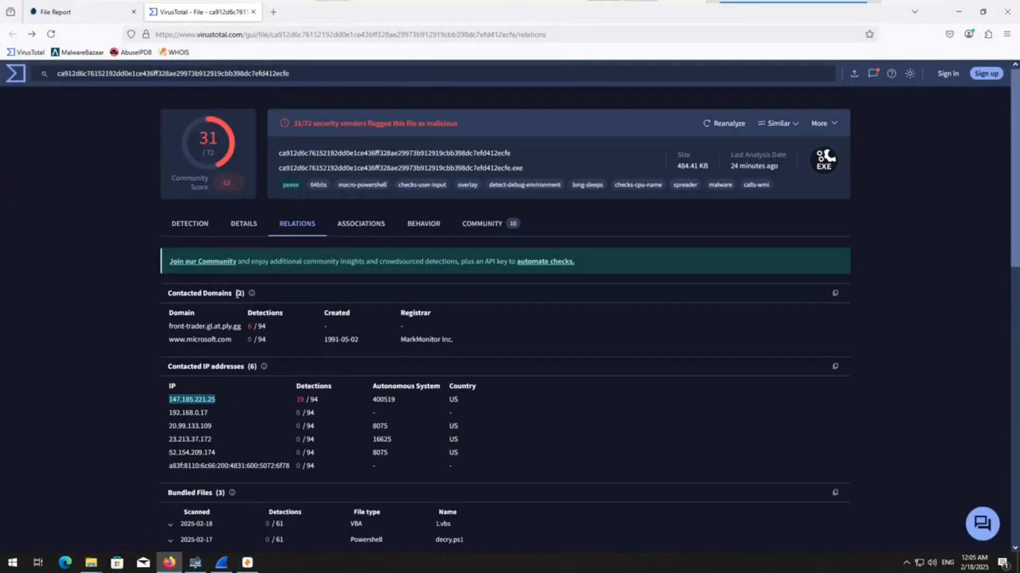
click(273, 11)
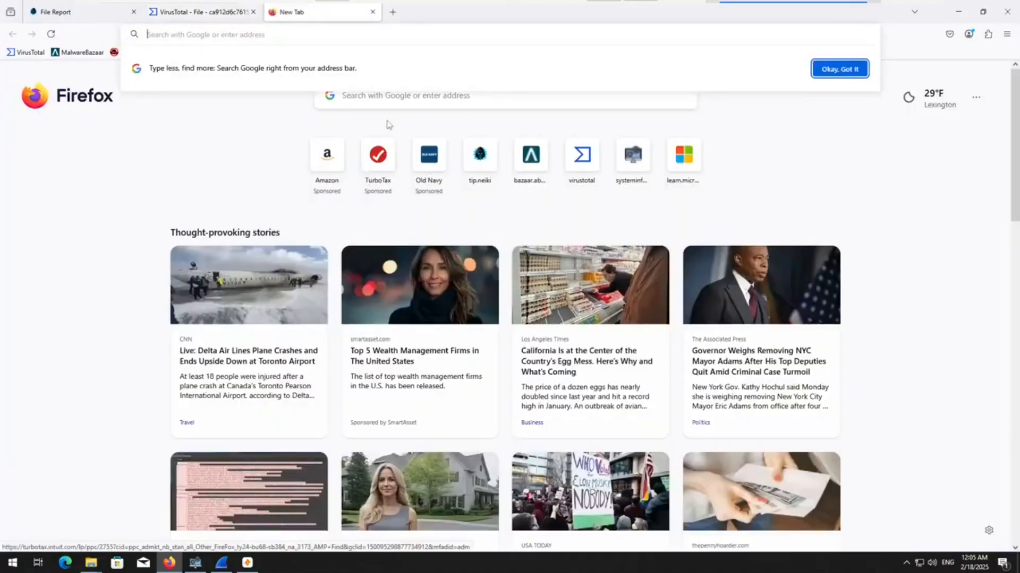
key(ctrl+v)
key(Return)
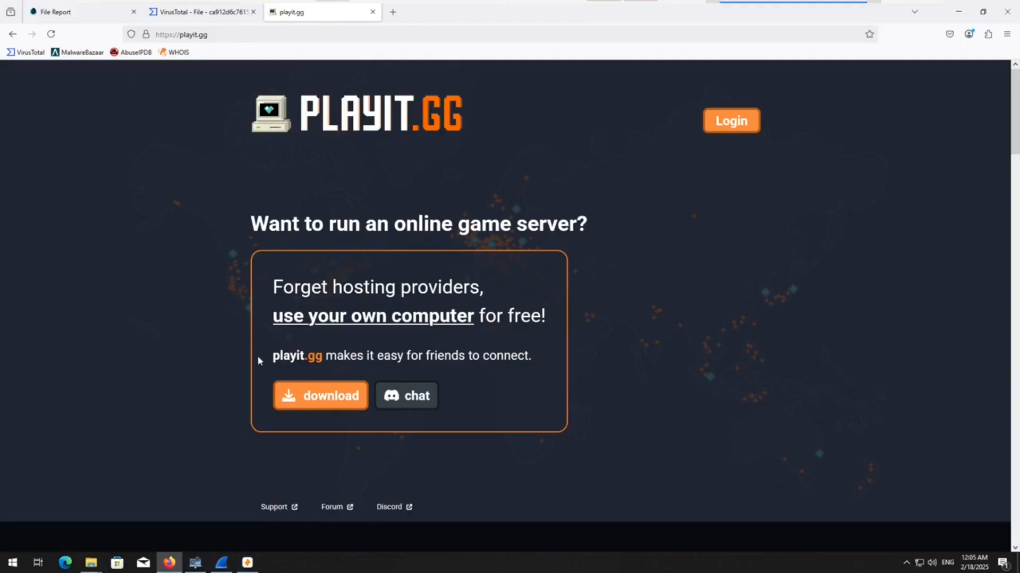
Step: Examine the playit.gg home page, covering how its tunneling service works and its pricing
scroll(230, 364, down, 1)
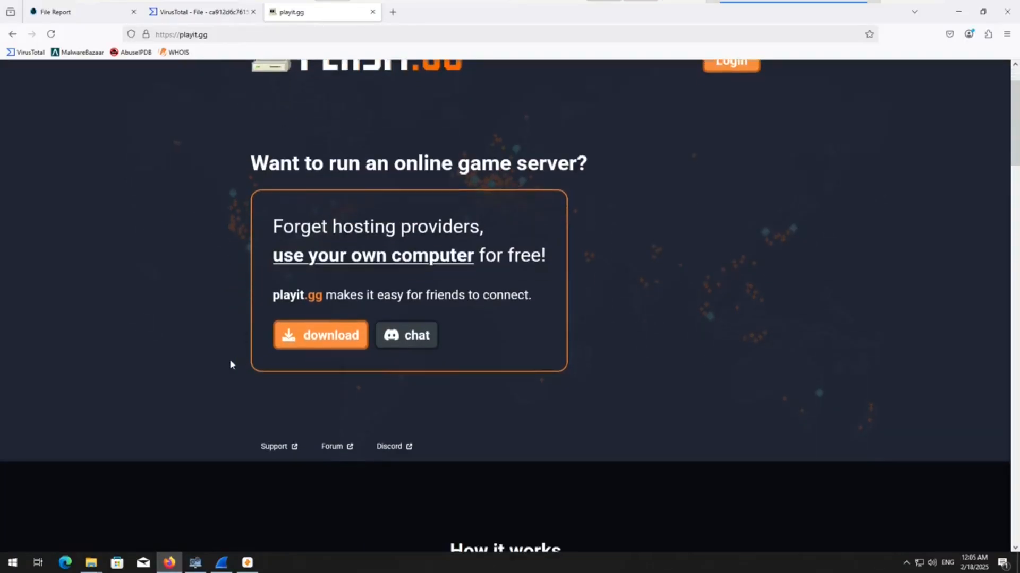
scroll(230, 364, up, 1)
scroll(230, 364, down, 7)
scroll(230, 355, up, 7)
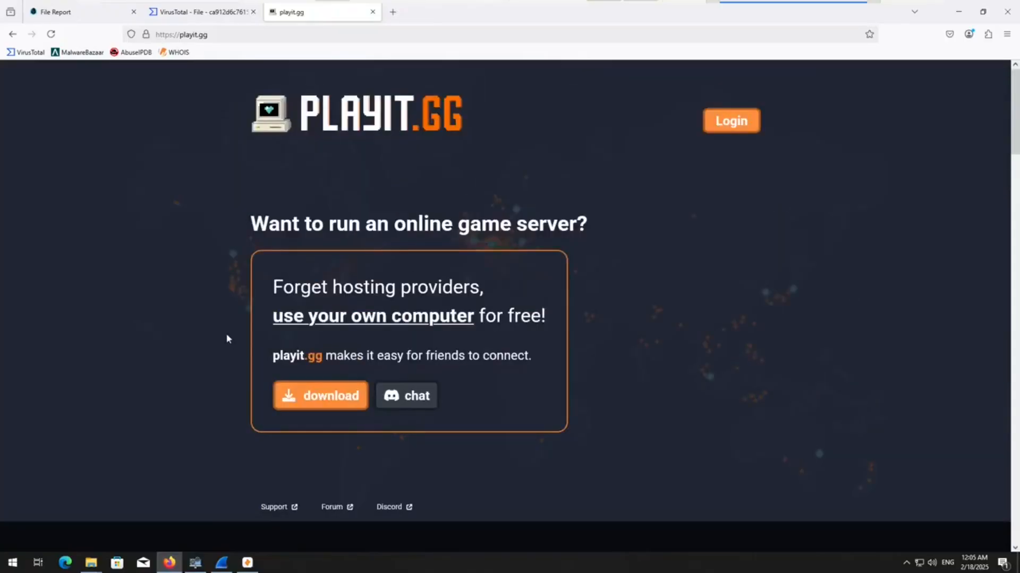
scroll(212, 391, down, 7)
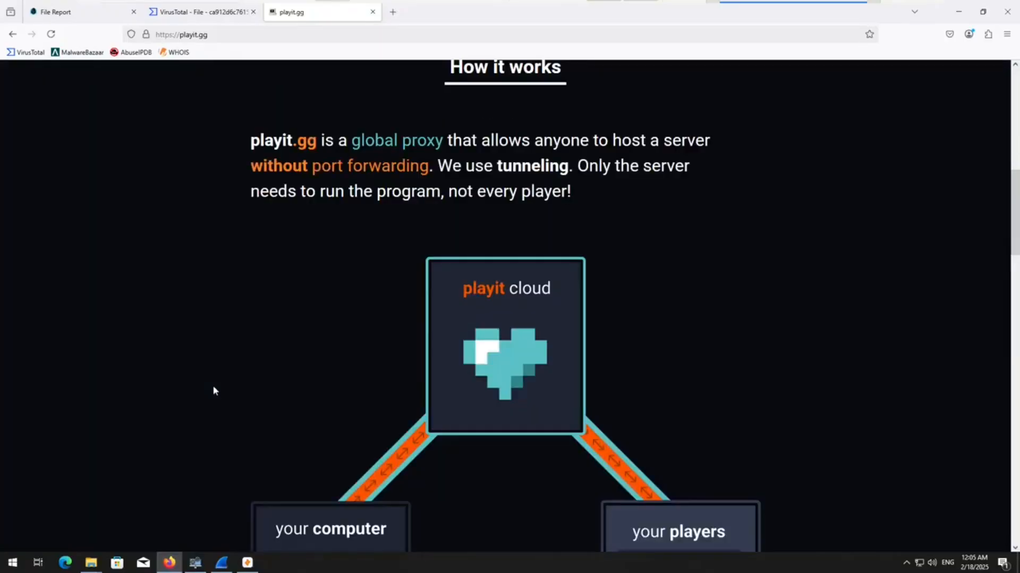
scroll(213, 391, down, 5)
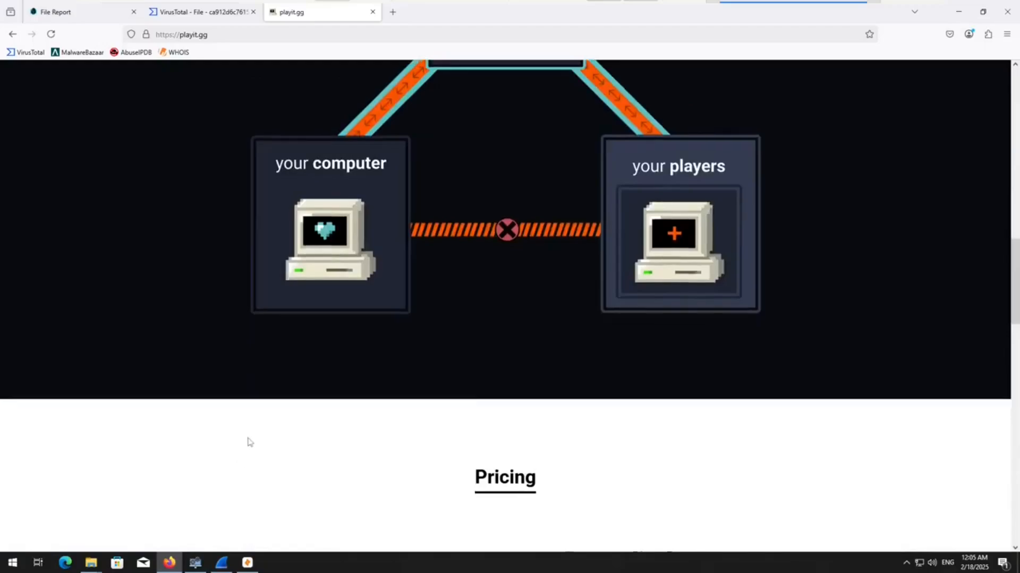
scroll(241, 444, down, 5)
scroll(242, 424, up, 8)
scroll(242, 423, down, 6)
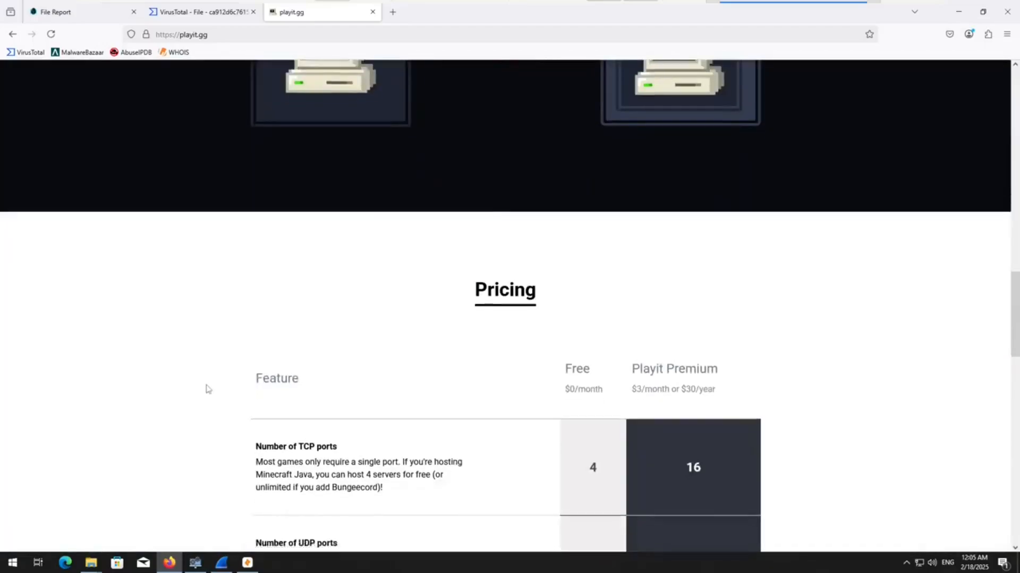
Step: Review the playit.gg pricing table covering port, firewall and agent limits, plus the add-ons, and return to the page's beginning
scroll(211, 391, down, 4)
scroll(211, 393, down, 12)
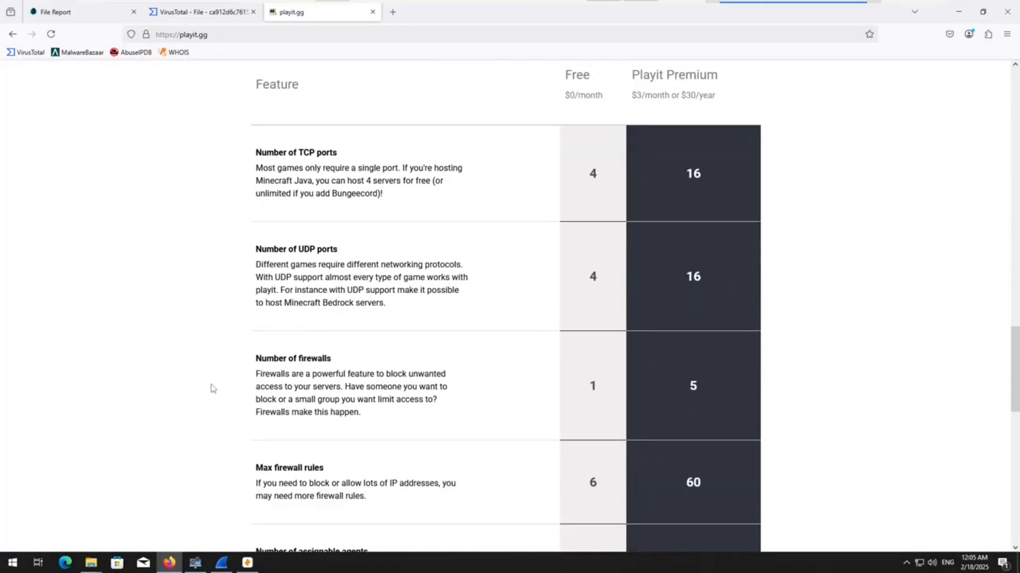
scroll(211, 403, up, 15)
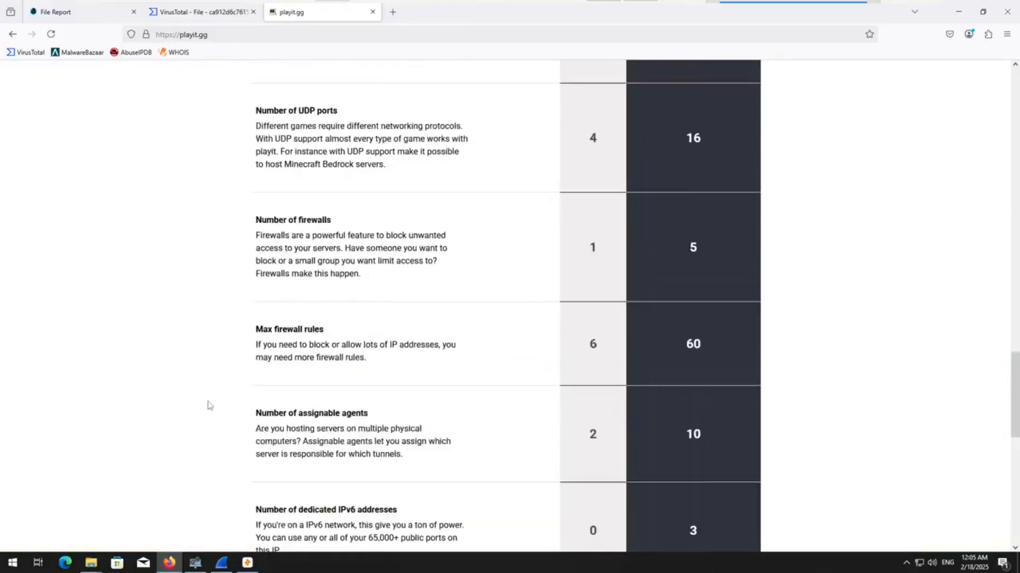
scroll(221, 387, down, 15)
scroll(243, 386, up, 20)
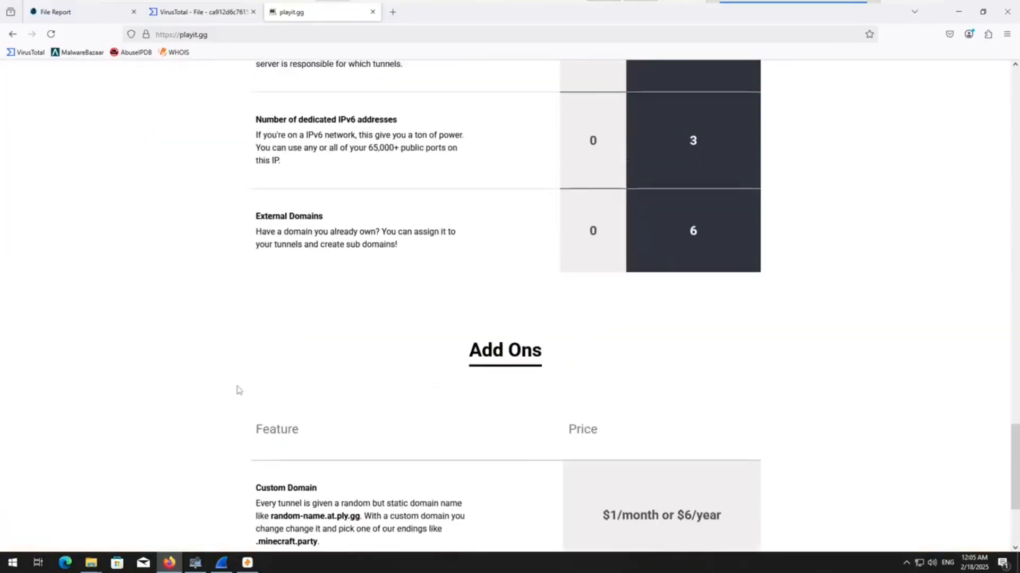
scroll(266, 348, up, 2)
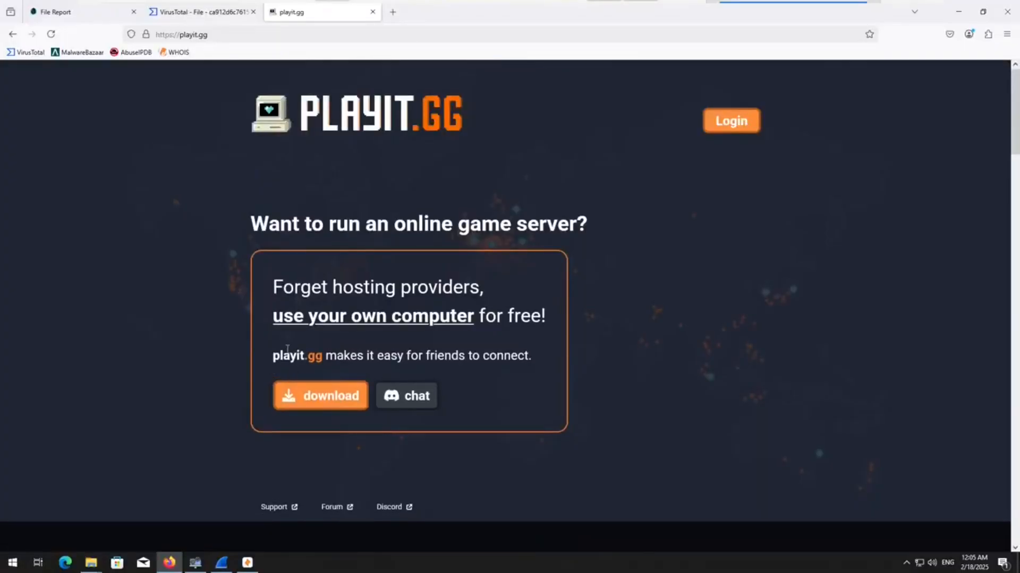
Step: Minimize the browser to switch to Zui and query the 1.pcapng pool
click(963, 19)
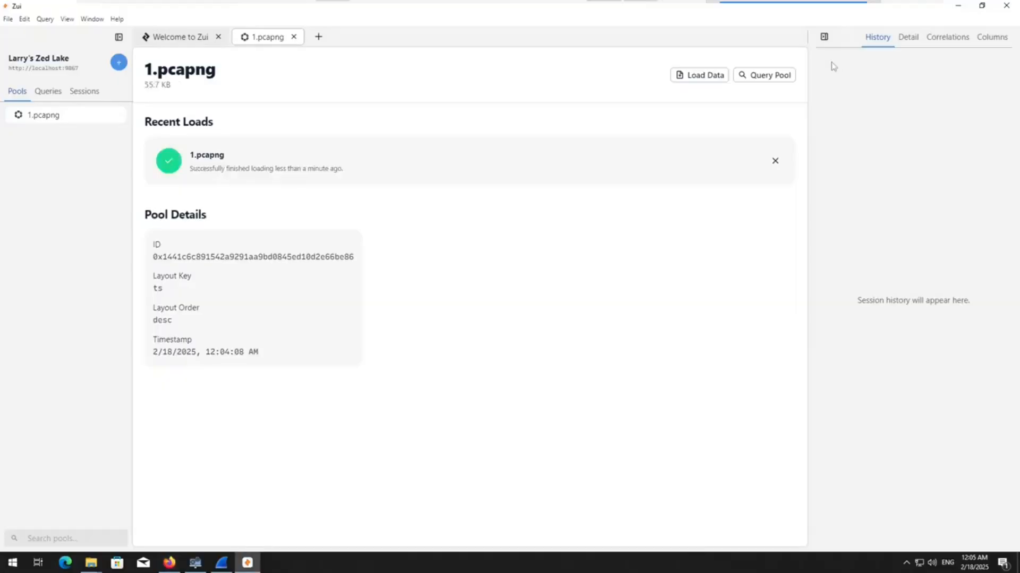
click(779, 74)
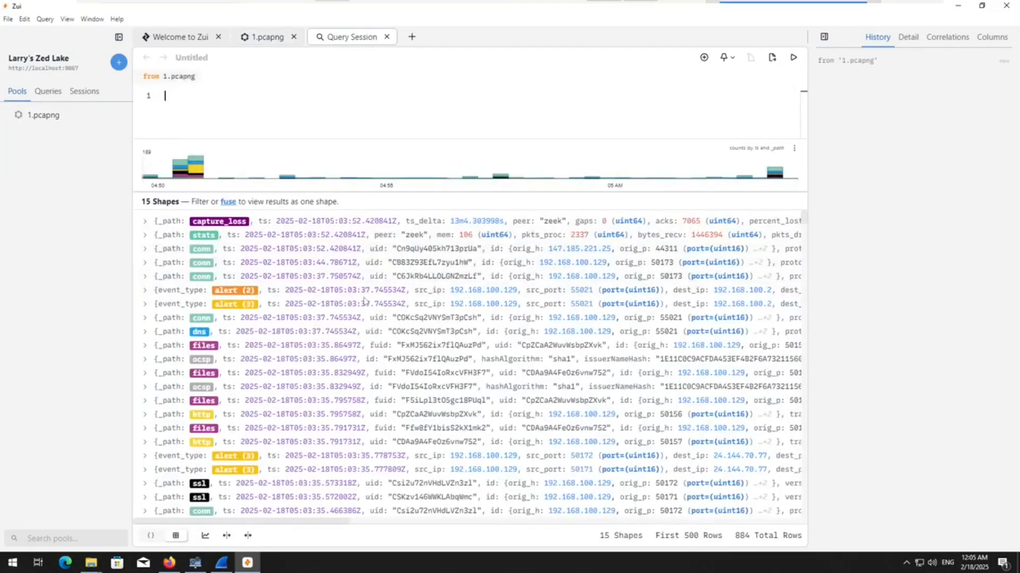
drag(736, 536, 803, 542)
click(748, 542)
Step: Inspect the alert signatures of the newest severity 2 and severity 3 events and collapse both records
click(146, 292)
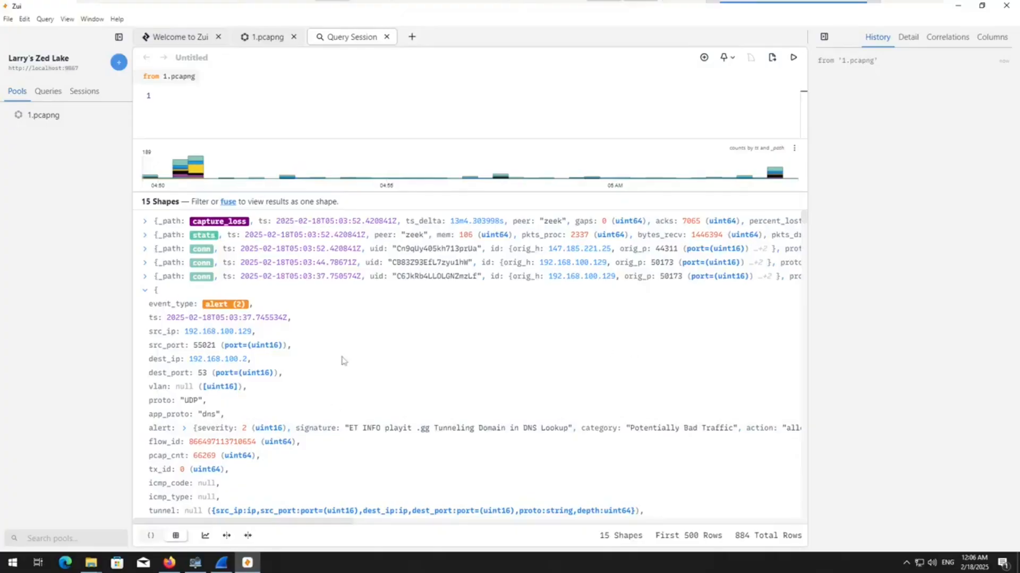
click(145, 292)
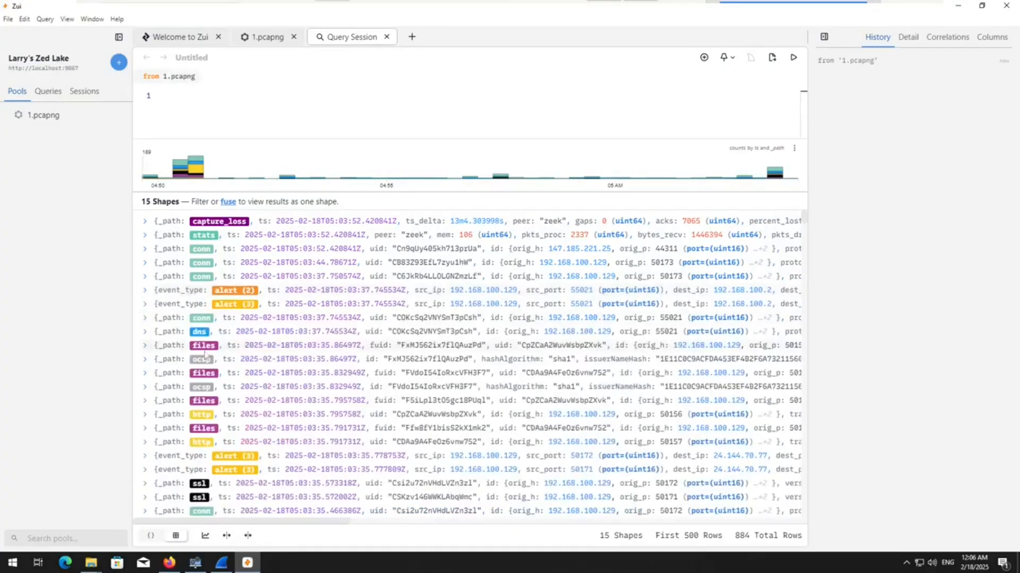
click(145, 291)
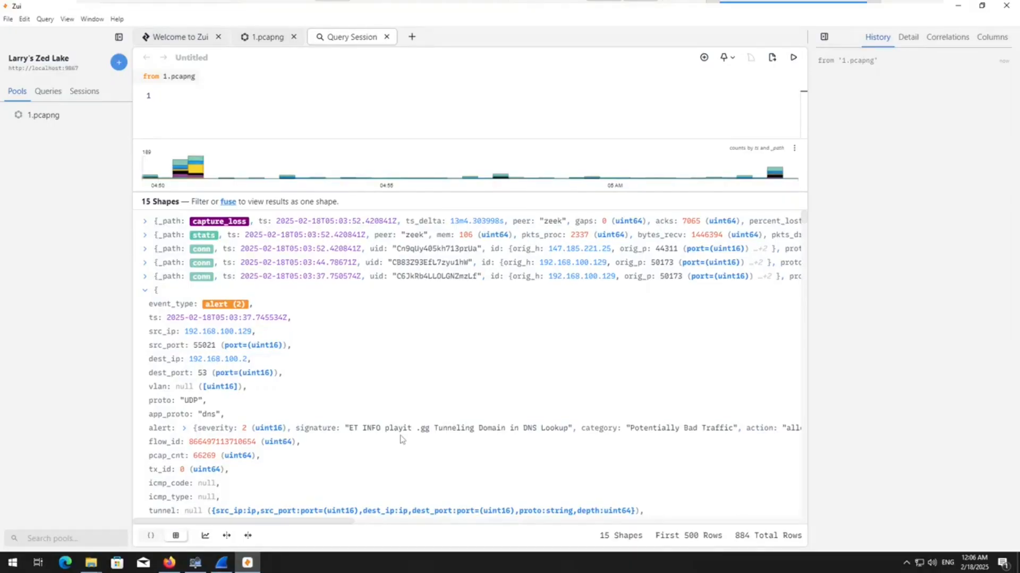
click(145, 290)
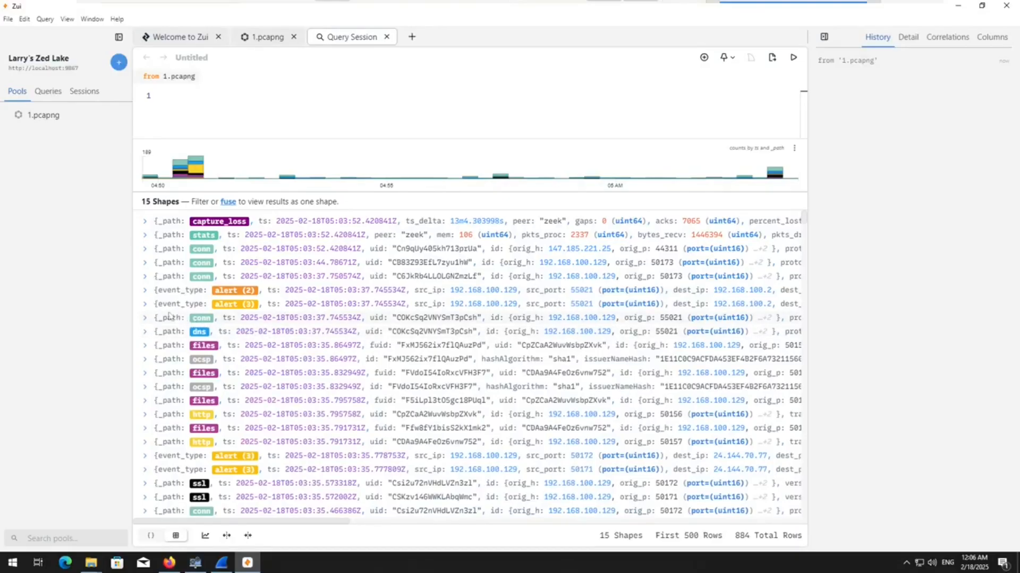
click(145, 305)
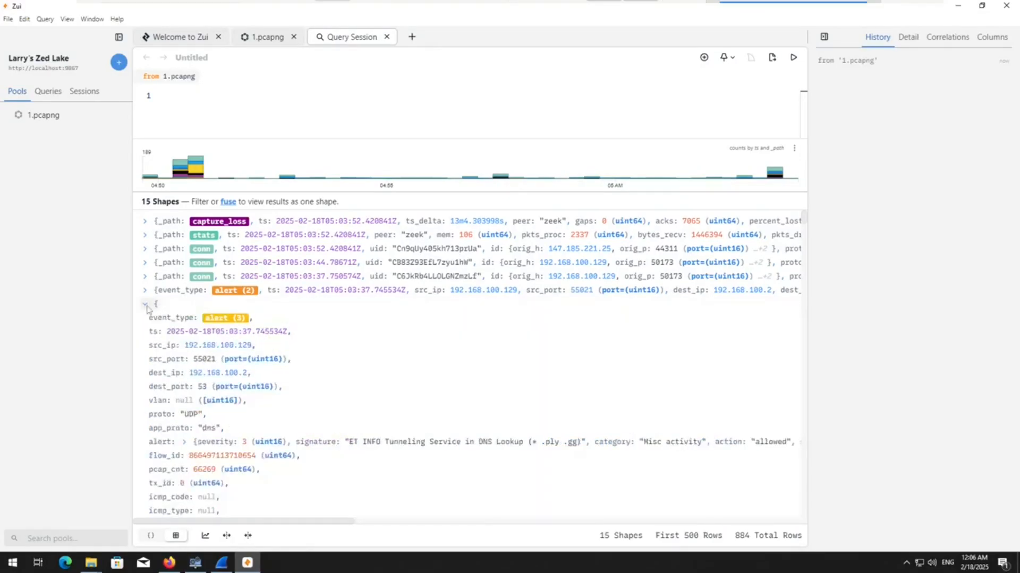
click(144, 304)
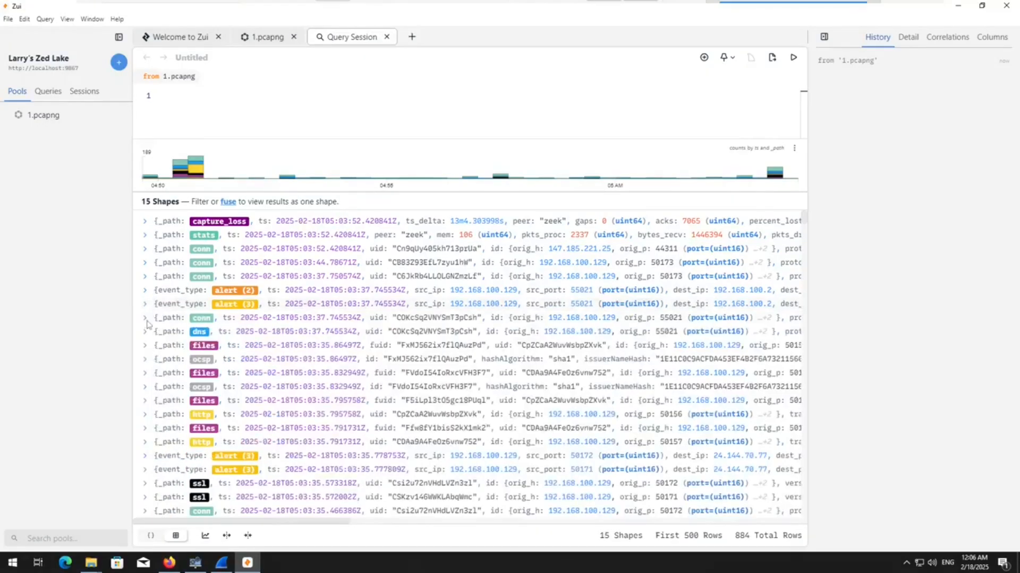
Step: Inspect the two severity 3 alerts for destination 24.144.70.77 and collapse them
click(145, 456)
scroll(147, 458, down, 3)
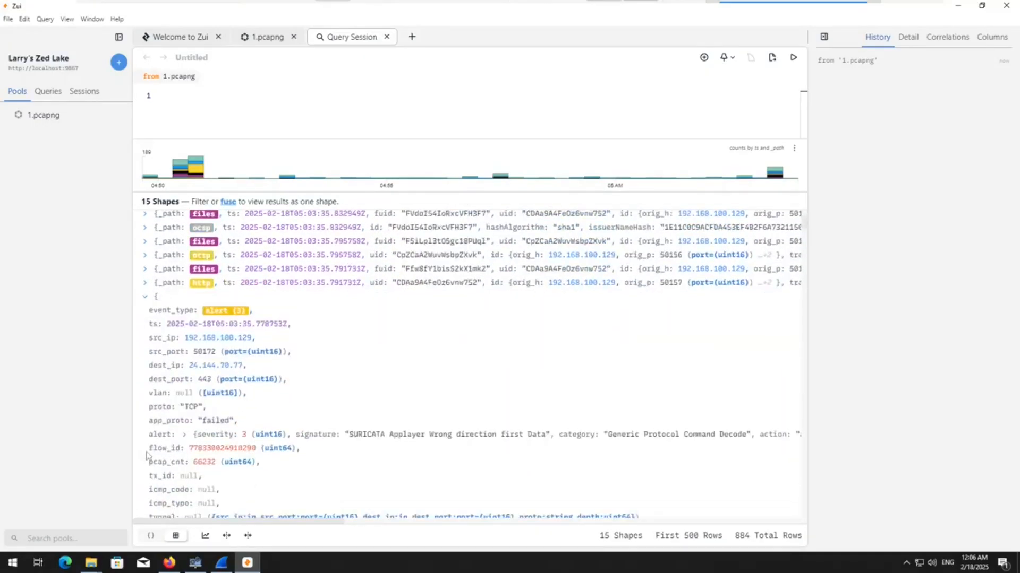
click(144, 298)
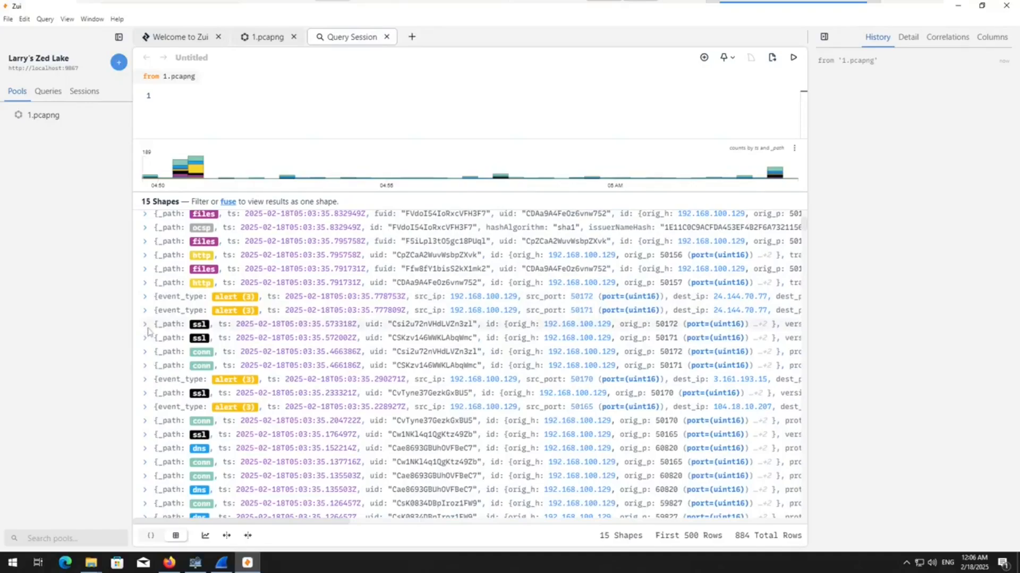
click(146, 311)
click(145, 312)
scroll(147, 319, down, 1)
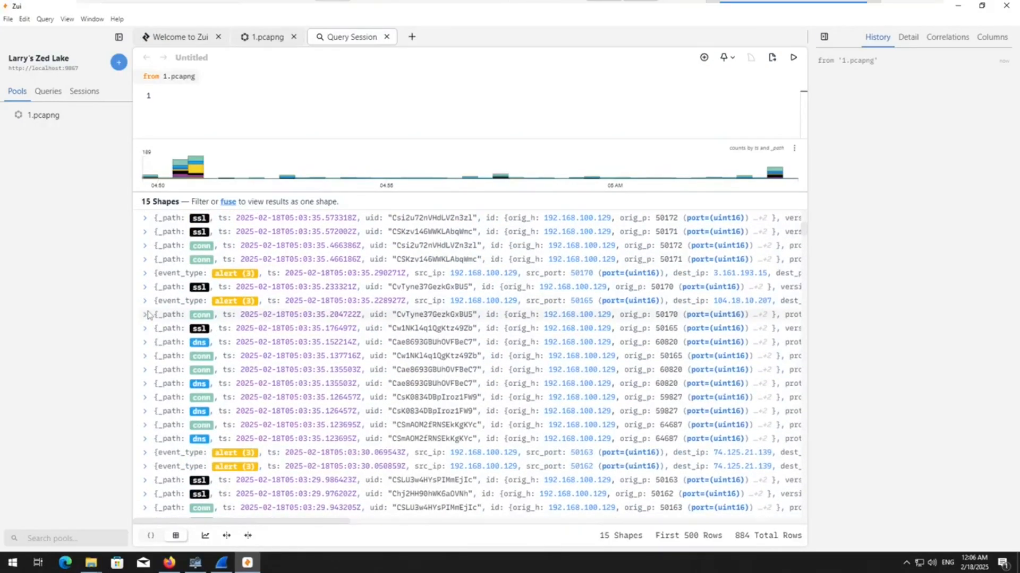
Step: Inspect the severity 3 alert for destination 74.125.21.139, collapse it, and continue to the earlier events
scroll(147, 340, down, 2)
click(145, 401)
scroll(146, 406, down, 1)
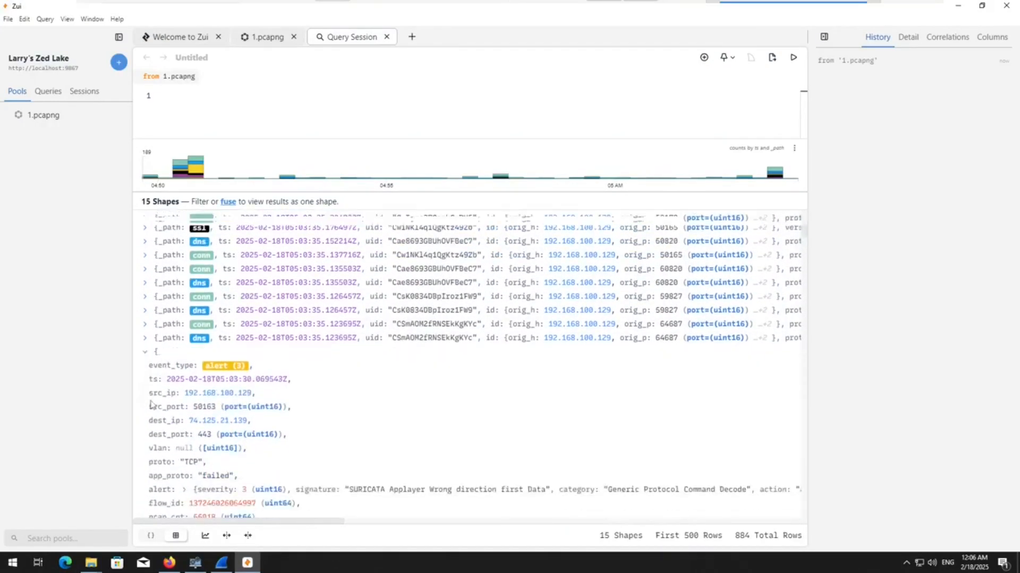
click(146, 346)
scroll(152, 351, down, 5)
scroll(154, 352, down, 4)
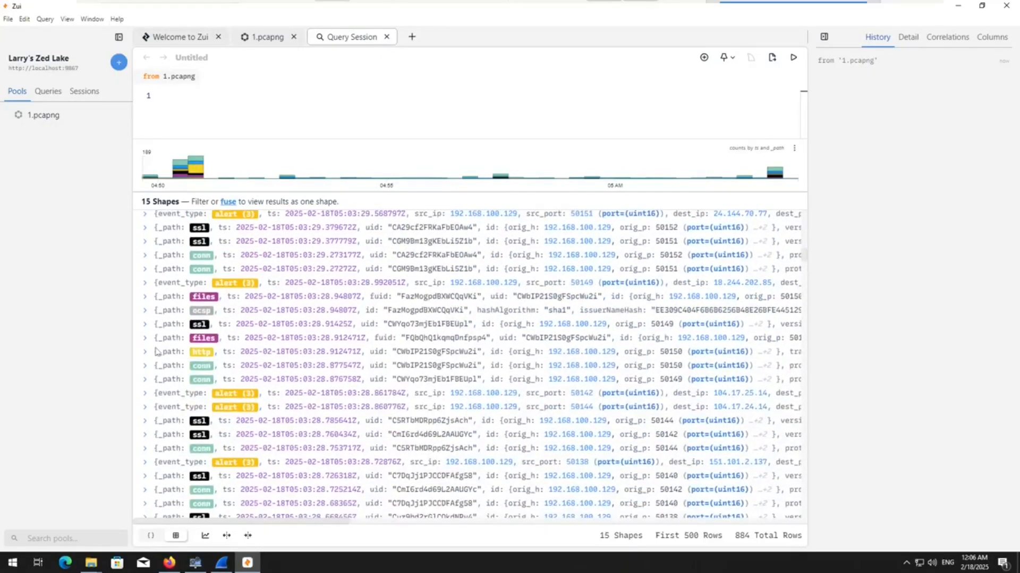
Step: Inspect the host, URI and user agent of the HTTP record from 05:03:28 and collapse it
click(145, 246)
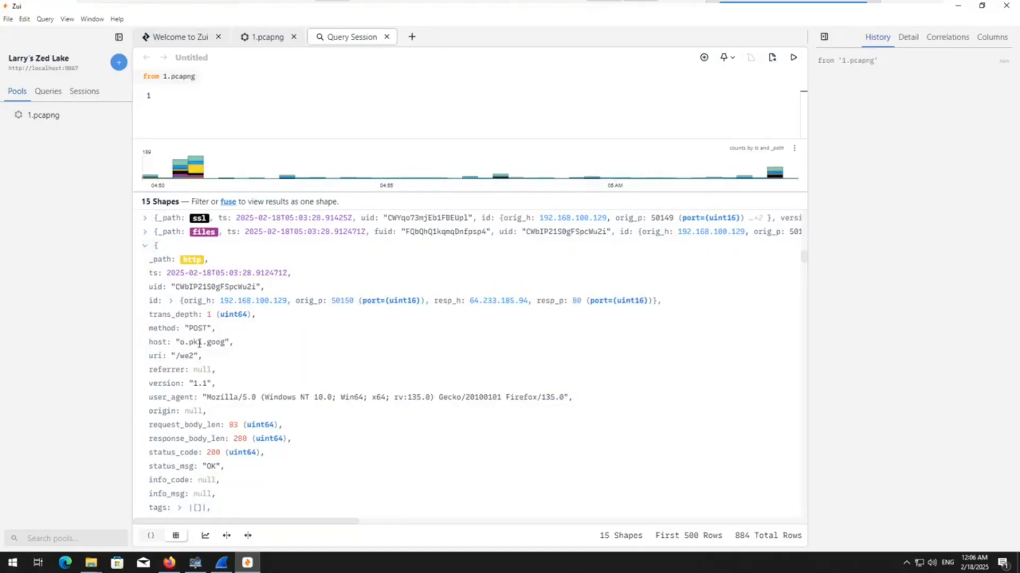
click(146, 246)
scroll(211, 393, down, 5)
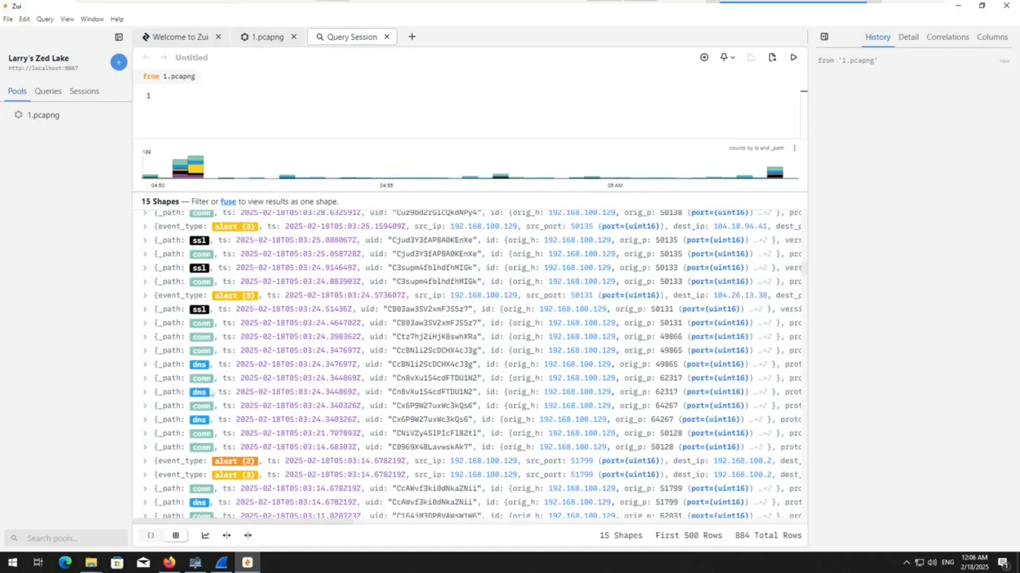
Step: Inspect the signatures of the severity 2 DNS alerts from 05:03:14 and 05:02:51, collapsing each record
scroll(211, 394, down, 1)
click(145, 408)
scroll(160, 406, down, 2)
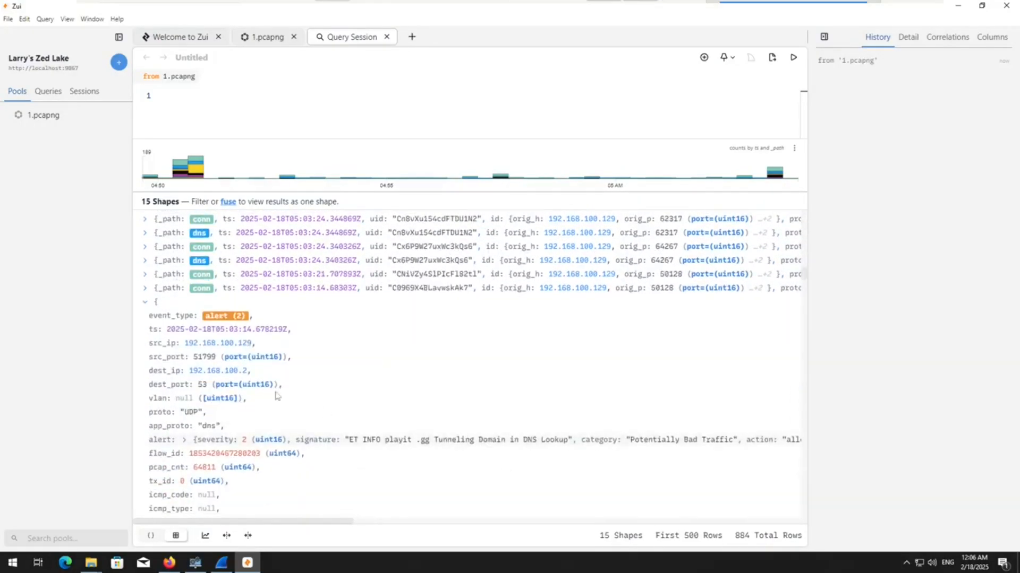
click(148, 301)
scroll(158, 409, down, 3)
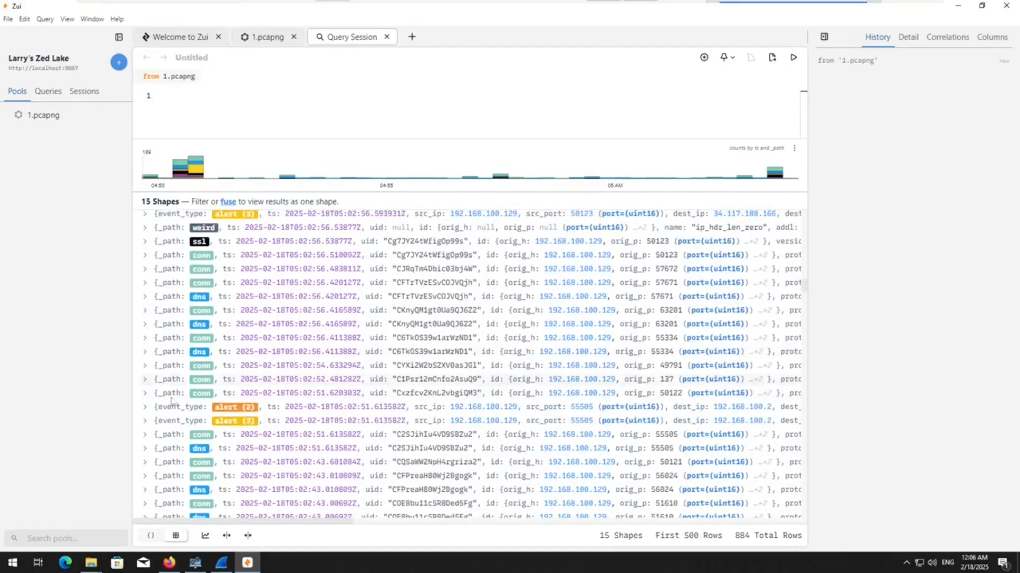
click(157, 408)
scroll(158, 408, down, 2)
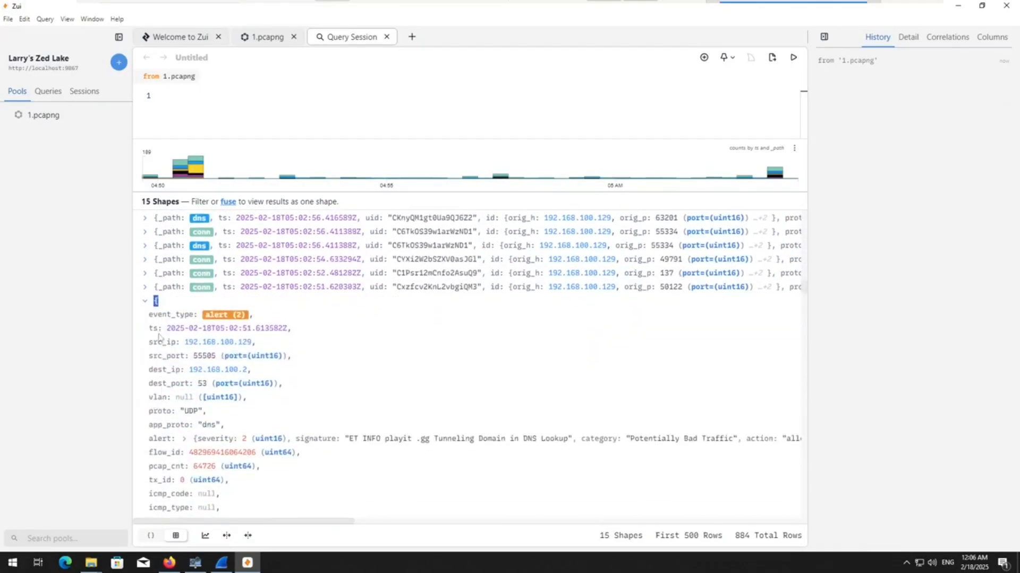
click(154, 302)
scroll(160, 362, down, 5)
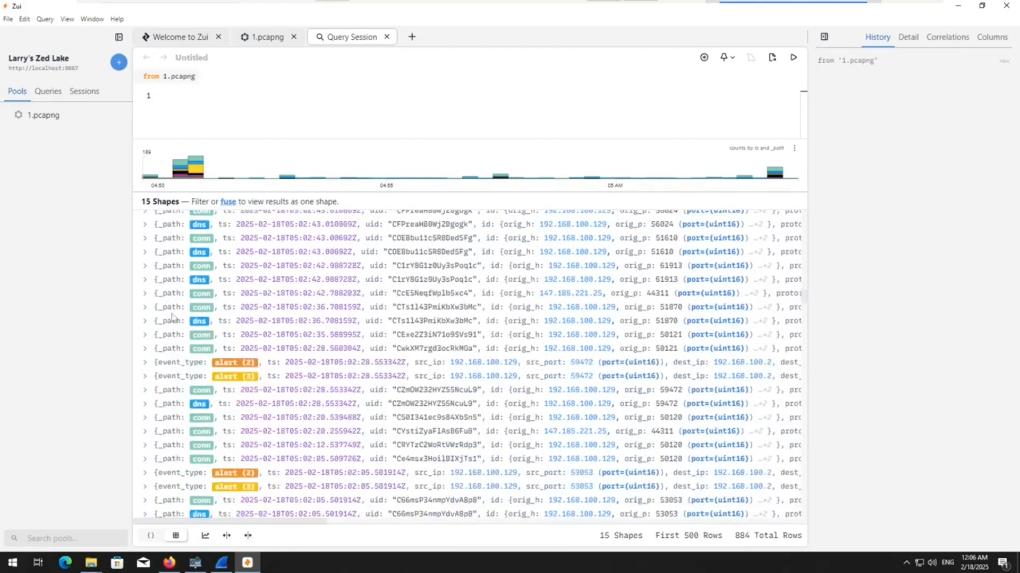
Step: Check the severity 2 alerts from 05:02:28 and 05:01:42 and look through the earlier events
click(152, 363)
click(152, 363)
scroll(154, 382, down, 5)
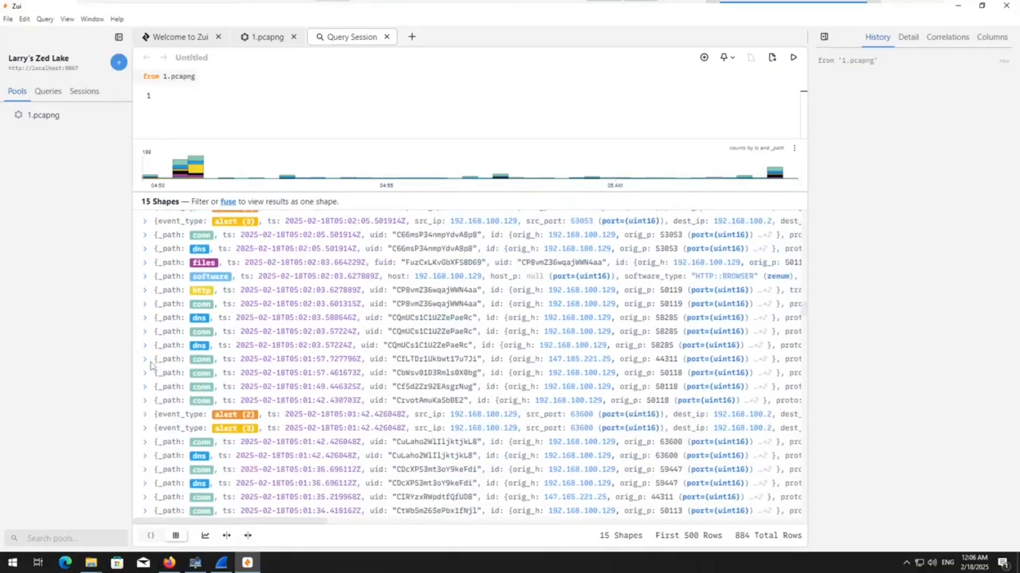
scroll(162, 361, down, 2)
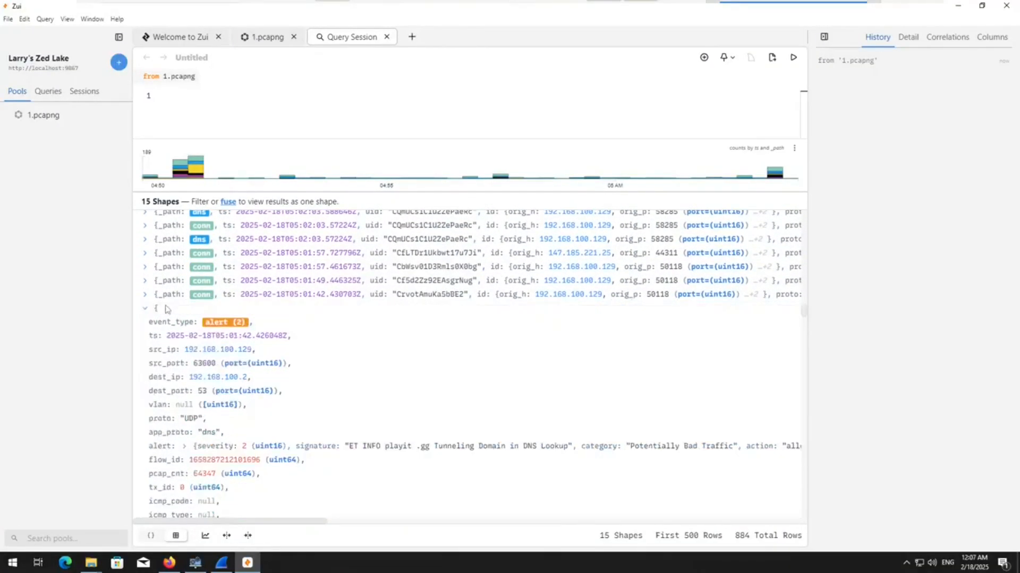
scroll(153, 270, down, 1)
scroll(159, 292, down, 12)
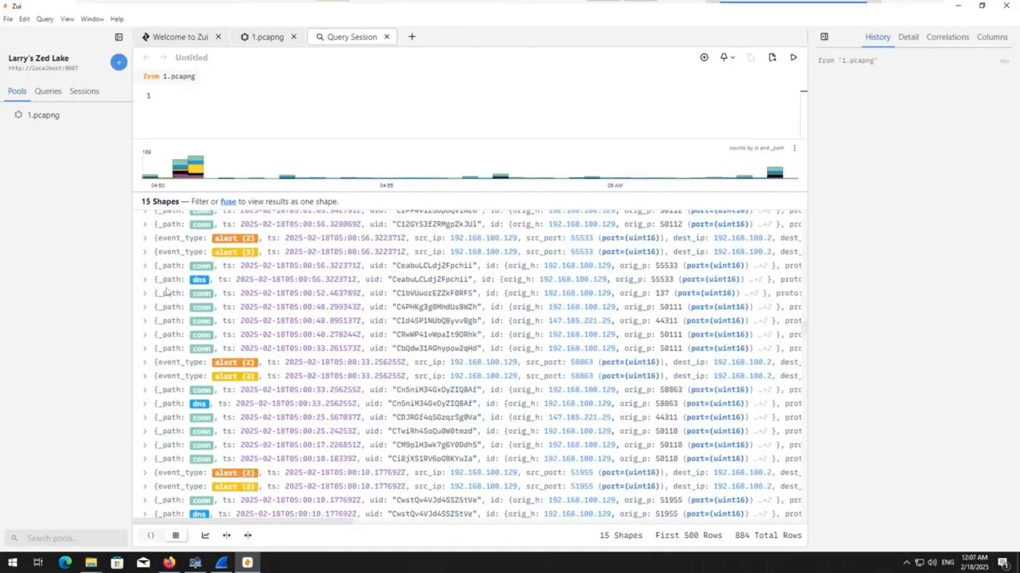
Step: Inspect the notice record from 04:50:54 for its destination address and certificate message, and collapse it
scroll(183, 325, down, 6)
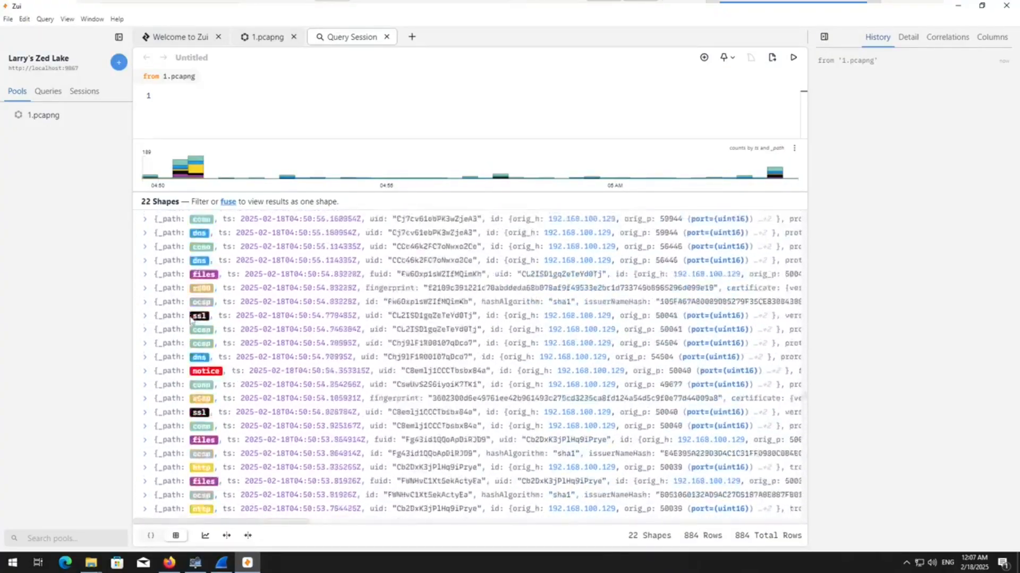
scroll(157, 428, down, 2)
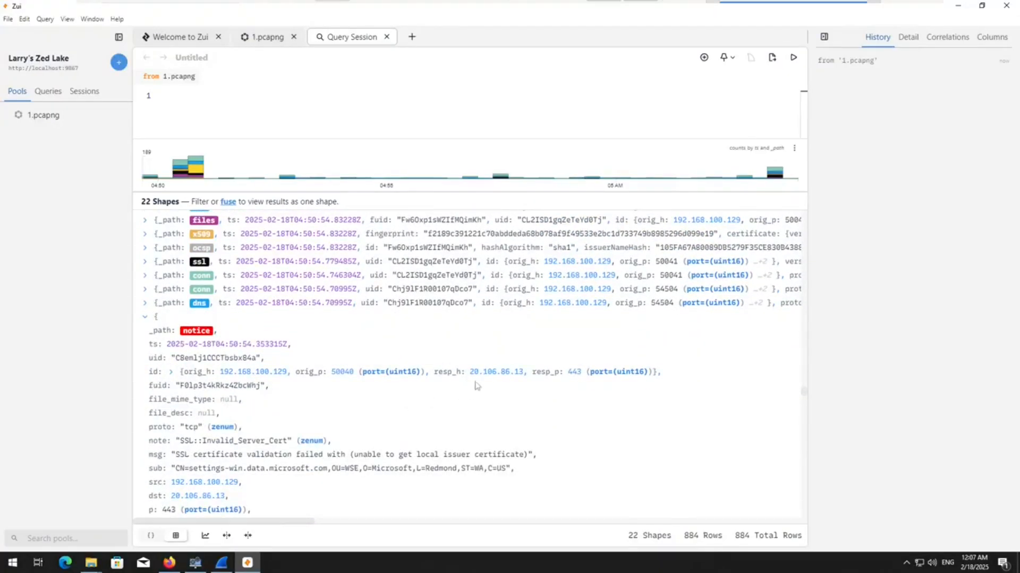
click(145, 317)
Step: Inspect the host and filestreamingservice URI of the HTTP GET record from 04:50:52 and collapse it
scroll(340, 432, down, 5)
scroll(340, 432, down, 5)
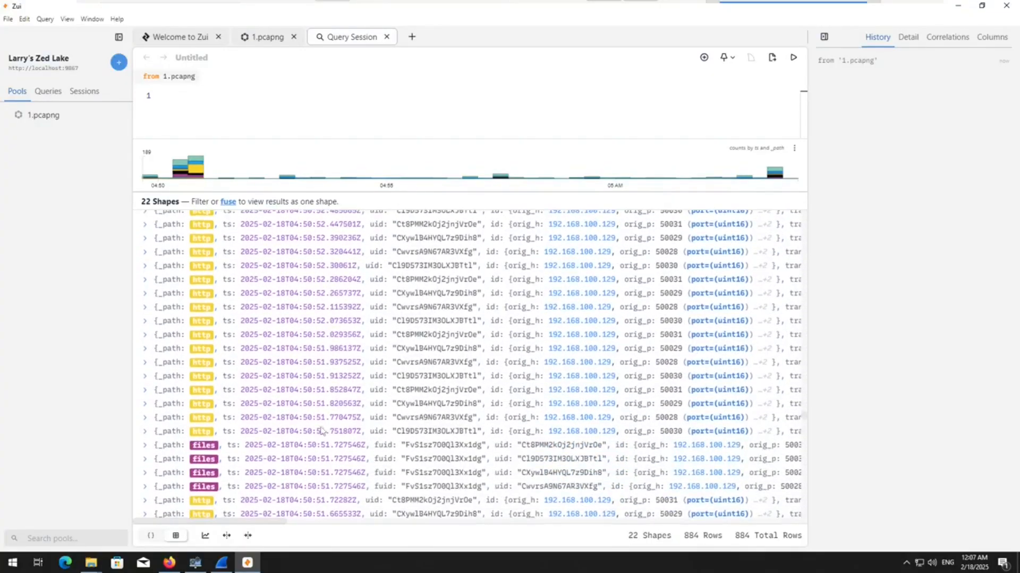
scroll(340, 432, up, 3)
click(145, 299)
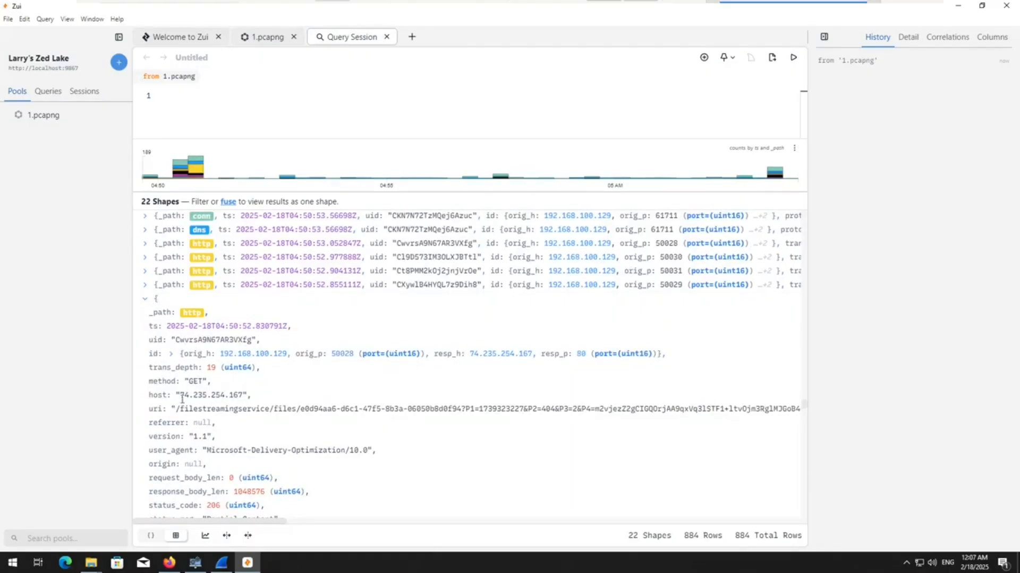
drag(182, 397, 241, 396)
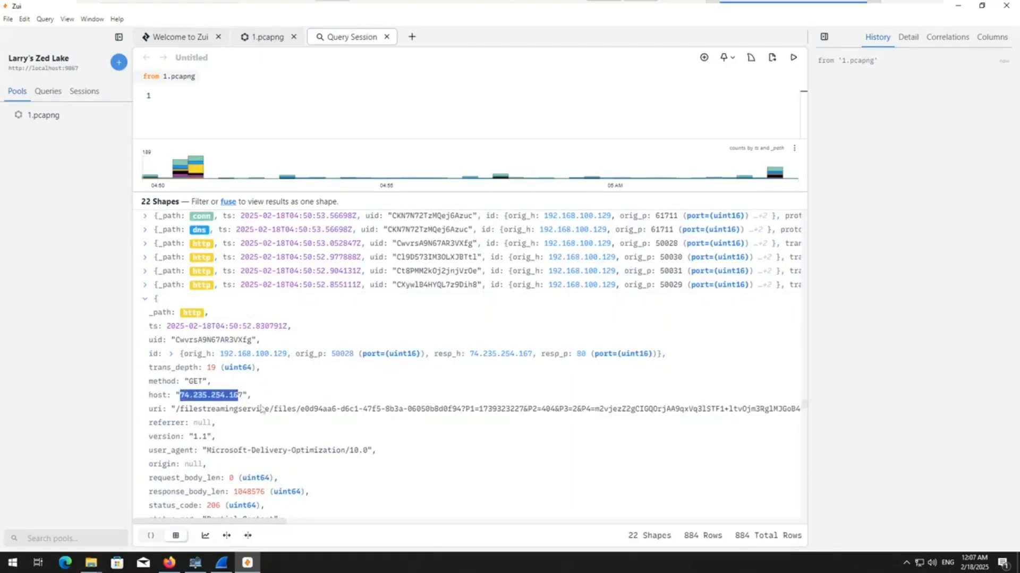
click(272, 428)
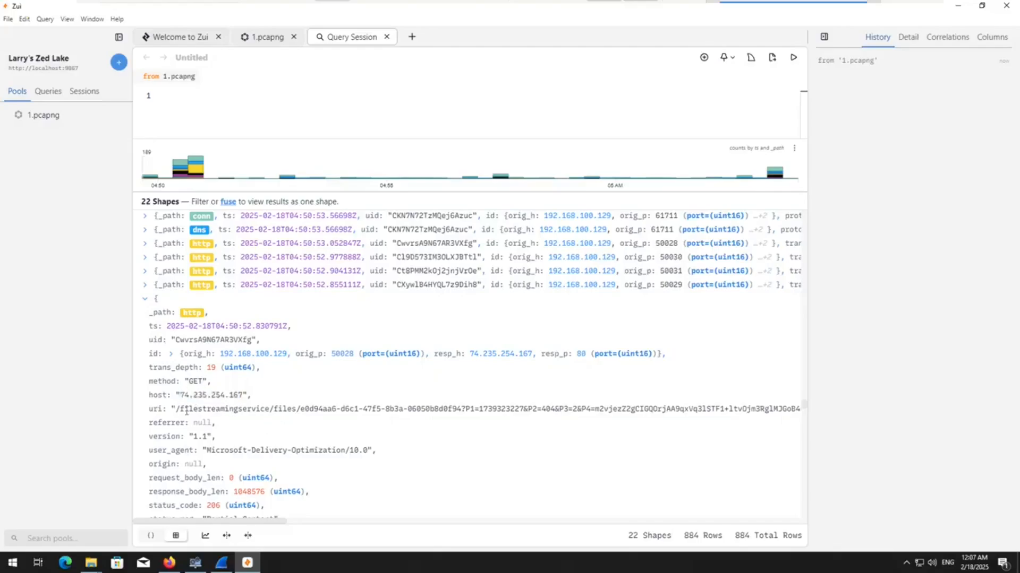
drag(180, 412, 290, 414)
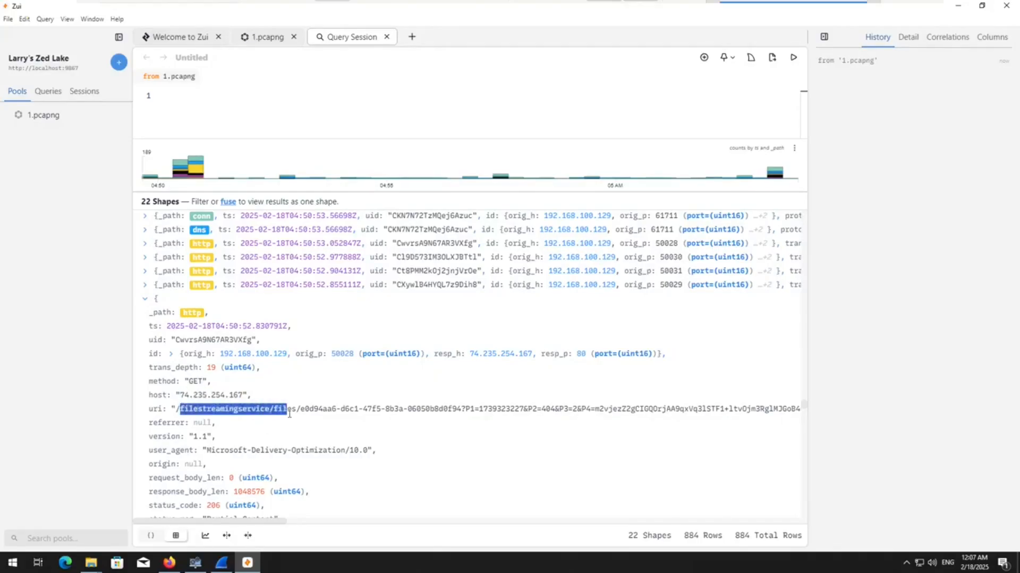
click(147, 300)
Step: Go past the HTTP records from 04:50:52 and expand the notice record from 04:50:35
scroll(199, 359, down, 10)
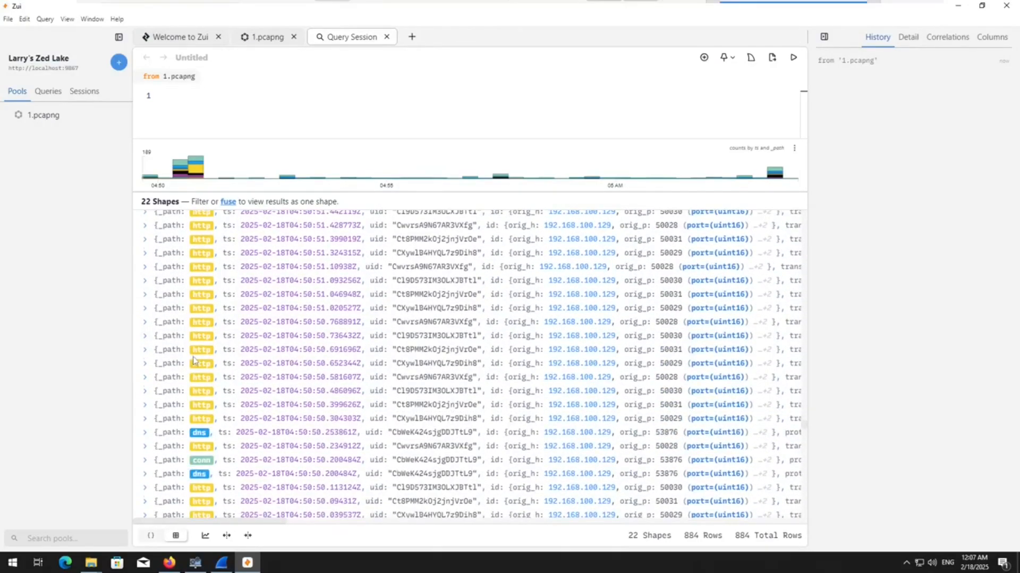
scroll(200, 359, down, 15)
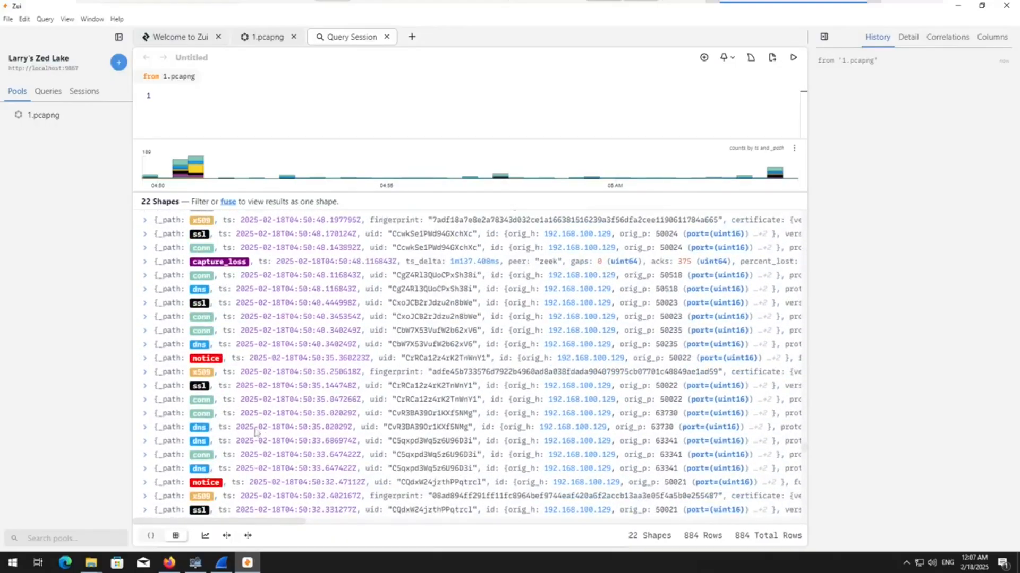
click(146, 359)
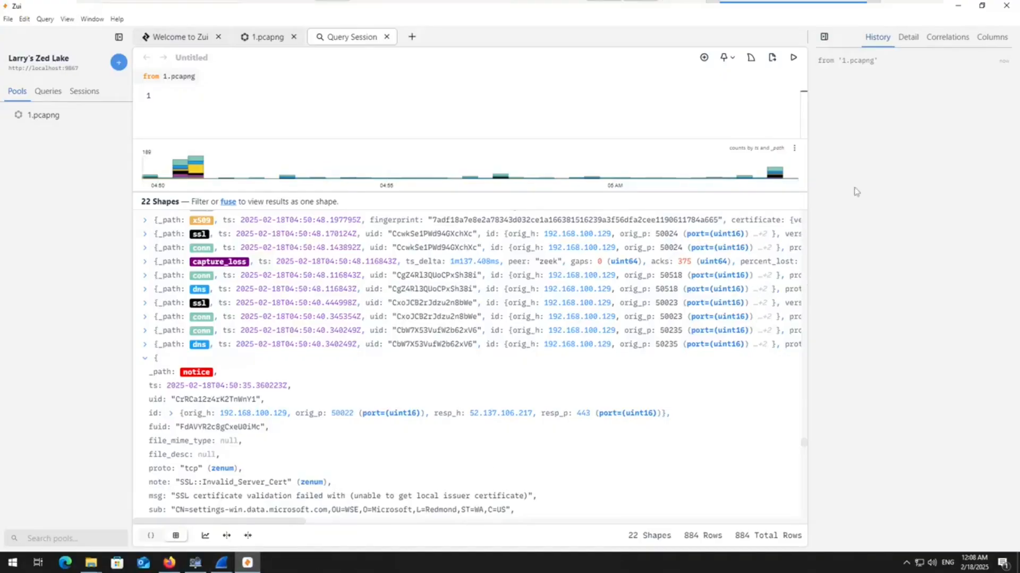
Step: Set Zui aside to look at the running processes in System Informer, minimise it and return to Zui
click(957, 5)
click(193, 564)
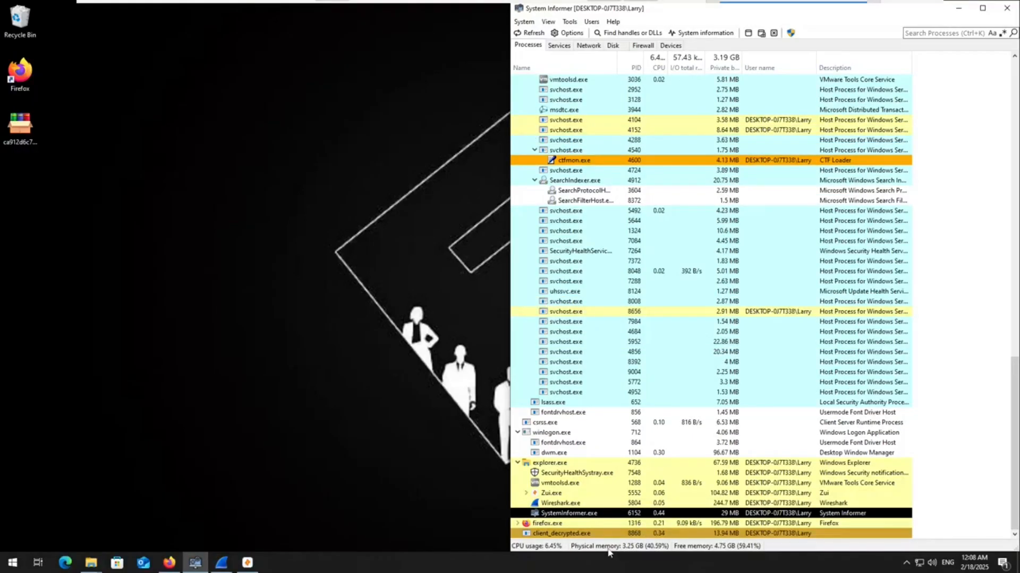
click(961, 8)
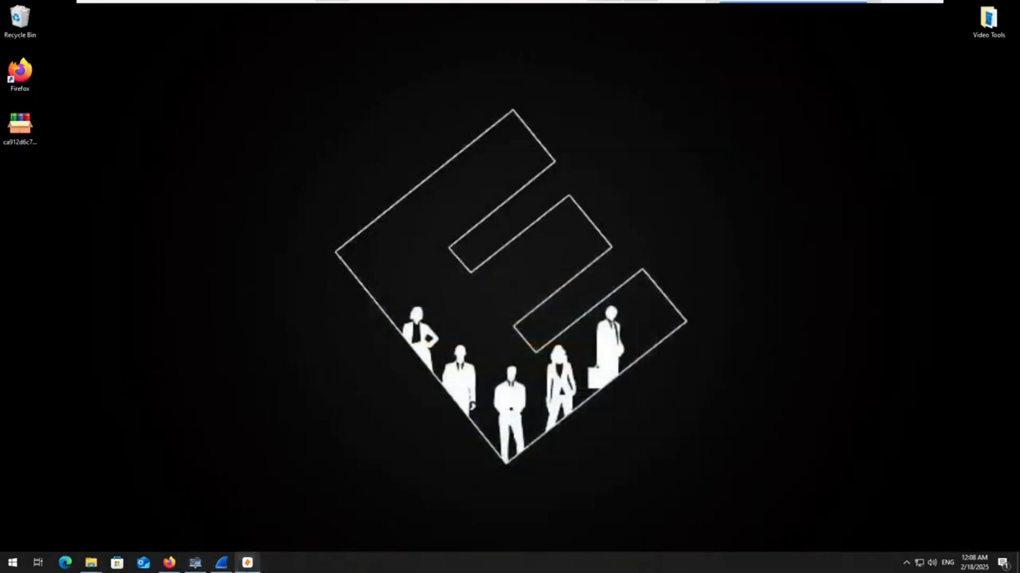
click(247, 563)
Step: Inspect the certificate message, subject and destination address of the 04:50:35 notice record, and collapse it
scroll(187, 425, down, 1)
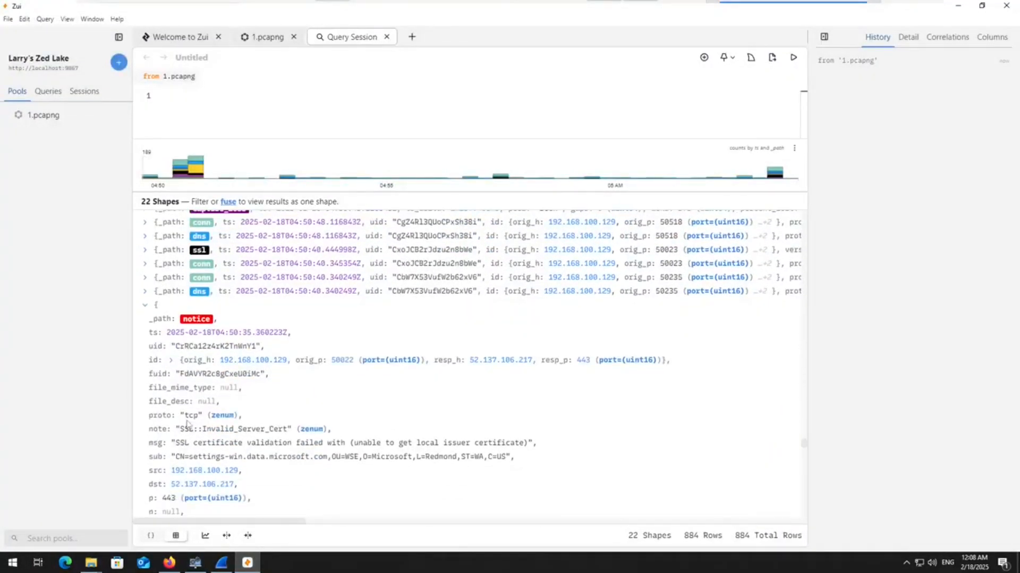
scroll(187, 425, down, 1)
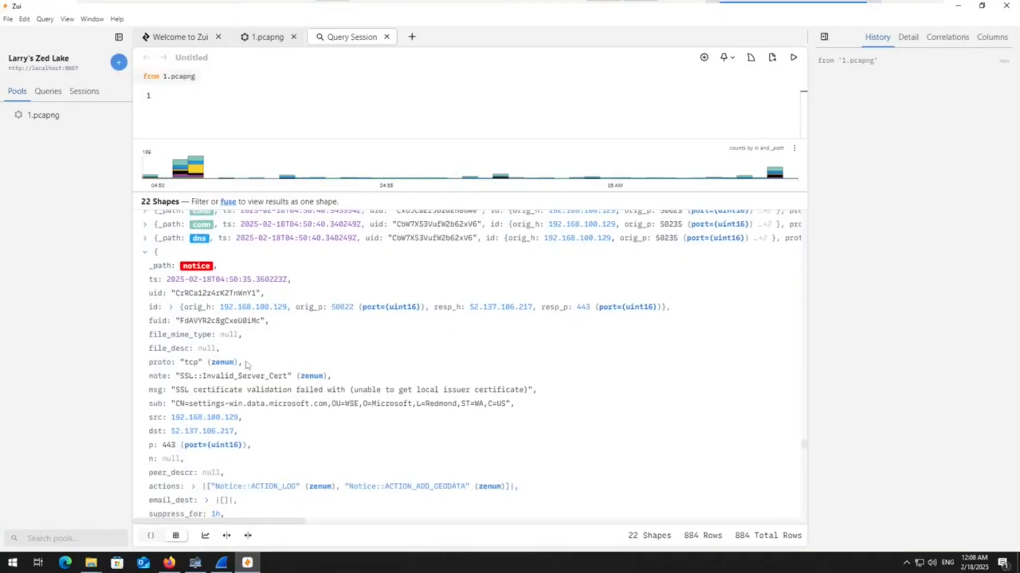
scroll(245, 390, down, 1)
scroll(275, 448, up, 1)
scroll(276, 447, down, 1)
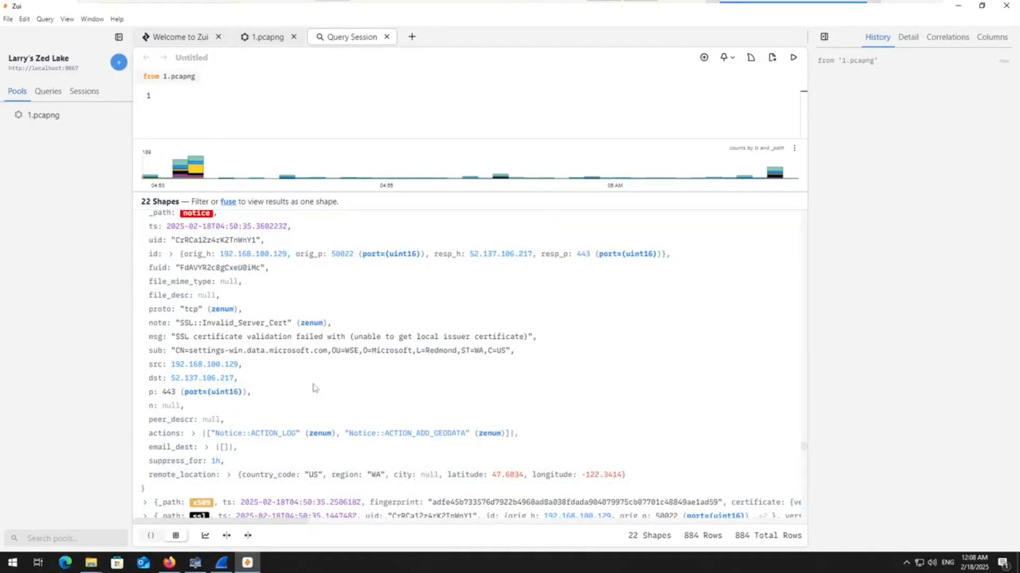
scroll(315, 387, up, 1)
click(146, 252)
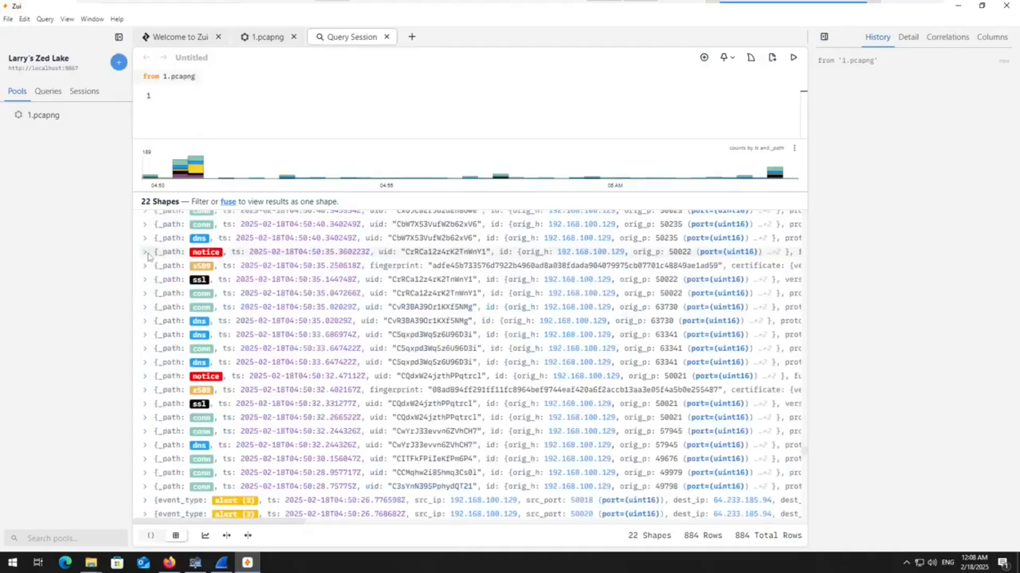
Step: Expand the notice record from 04:50:32, check its certificate subject and destination address, and collapse it
scroll(181, 324, down, 1)
click(144, 323)
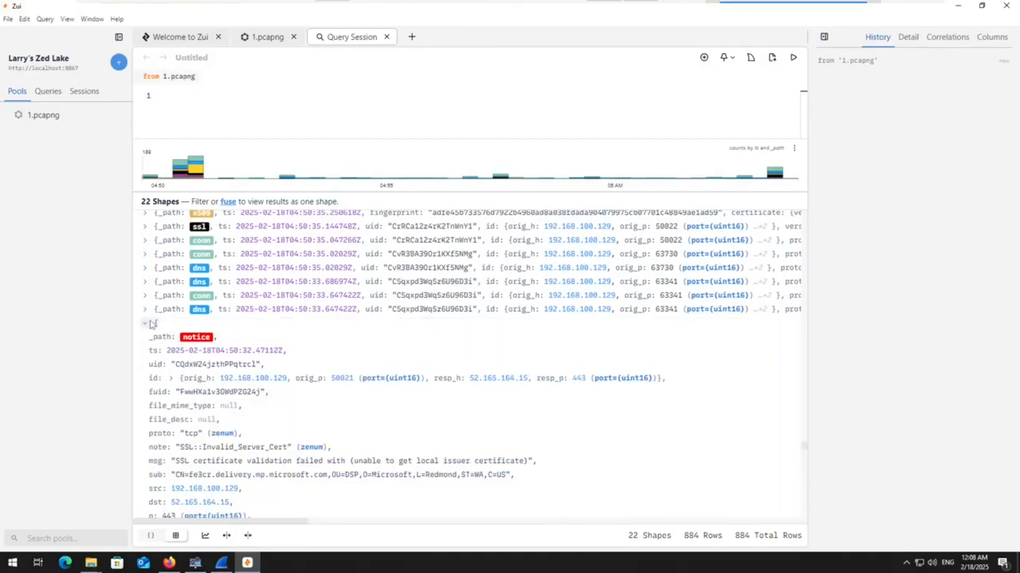
scroll(197, 375, down, 1)
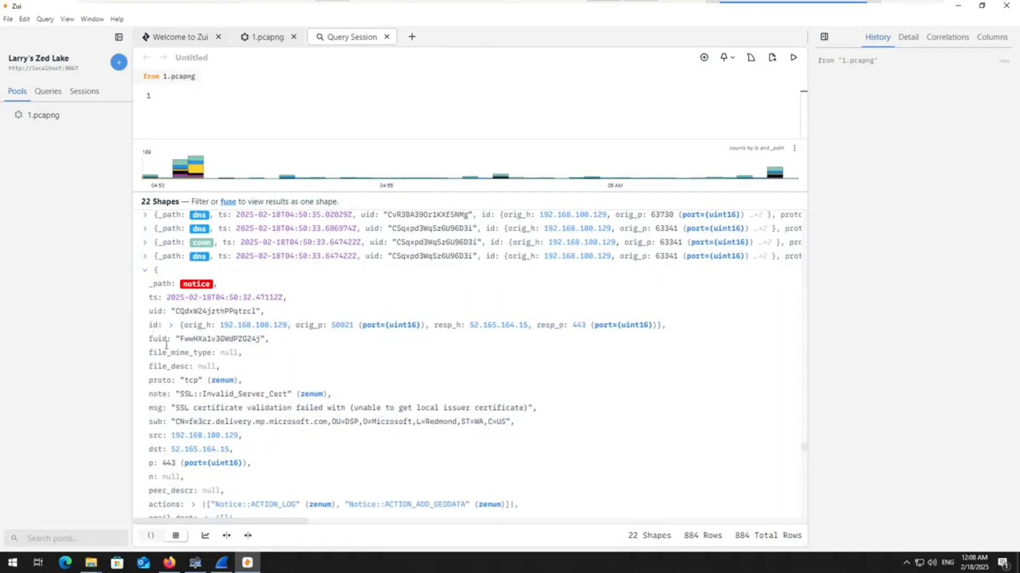
scroll(166, 340, up, 1)
click(145, 323)
scroll(283, 417, down, 2)
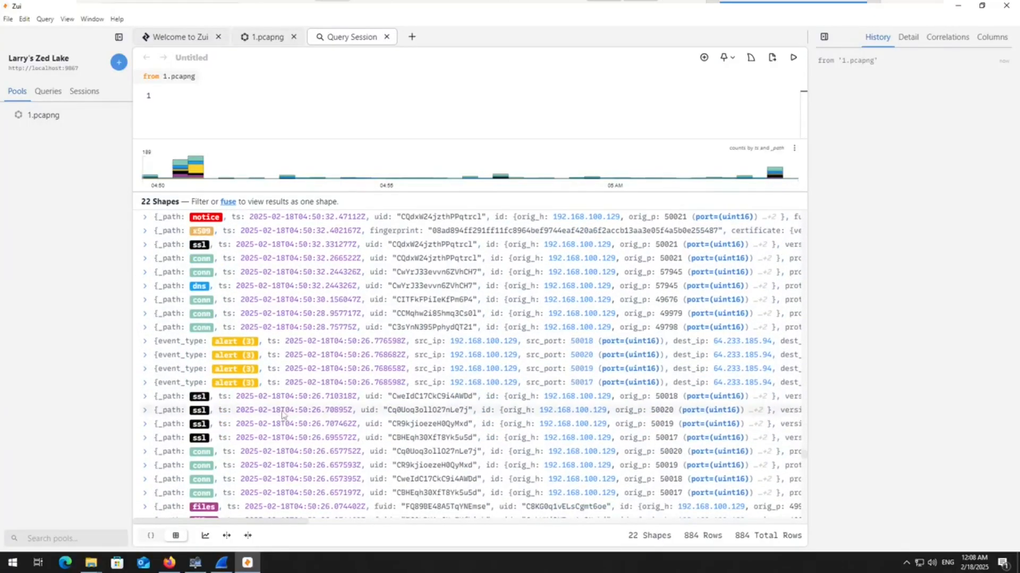
Step: Look through the remaining older records down to the start of the capture at 04:49:47
scroll(283, 416, down, 5)
scroll(319, 398, down, 4)
scroll(332, 384, down, 8)
scroll(249, 385, down, 12)
scroll(270, 395, down, 15)
scroll(270, 397, down, 6)
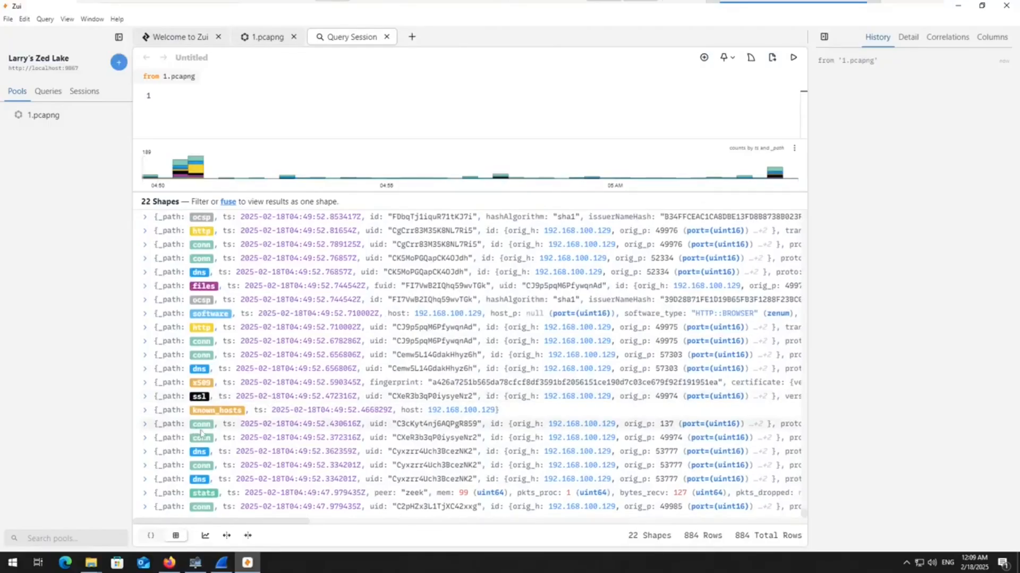
scroll(780, 404, up, 14)
scroll(193, 317, up, 10)
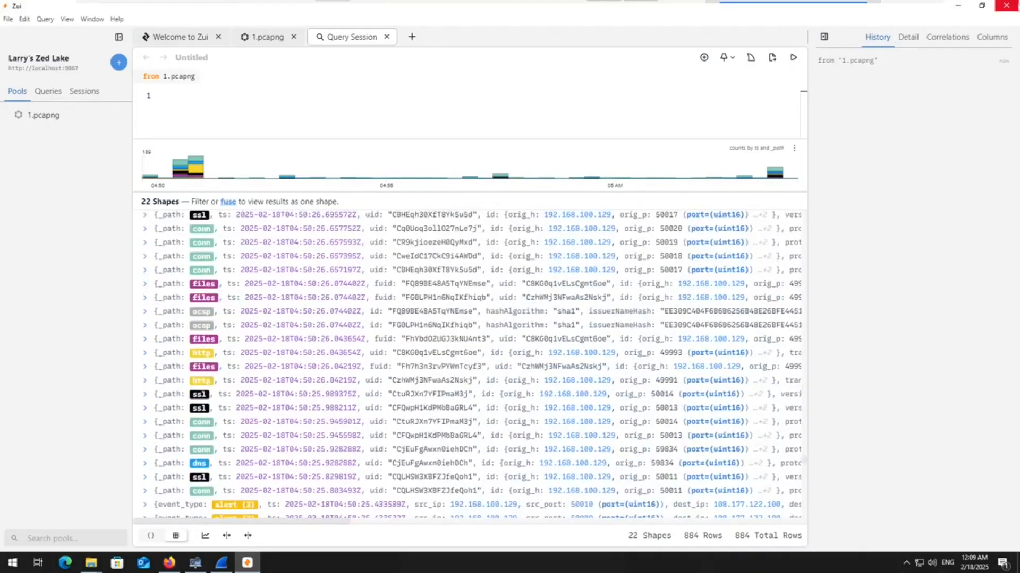
Step: Close Zui and review the sample's VirusTotal report in Firefox, ending on its contacted domains and IP addresses
click(1006, 5)
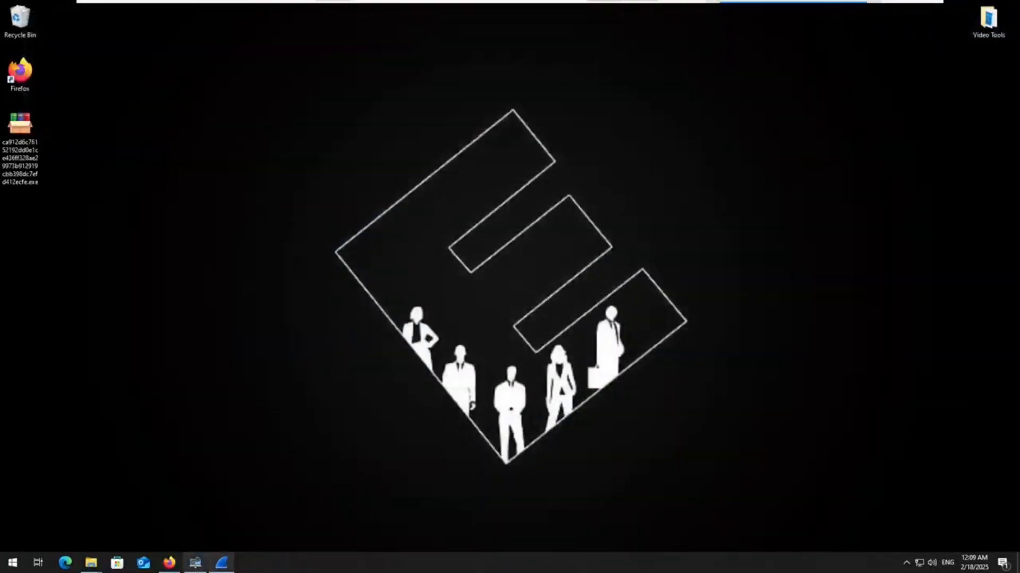
click(169, 562)
click(207, 12)
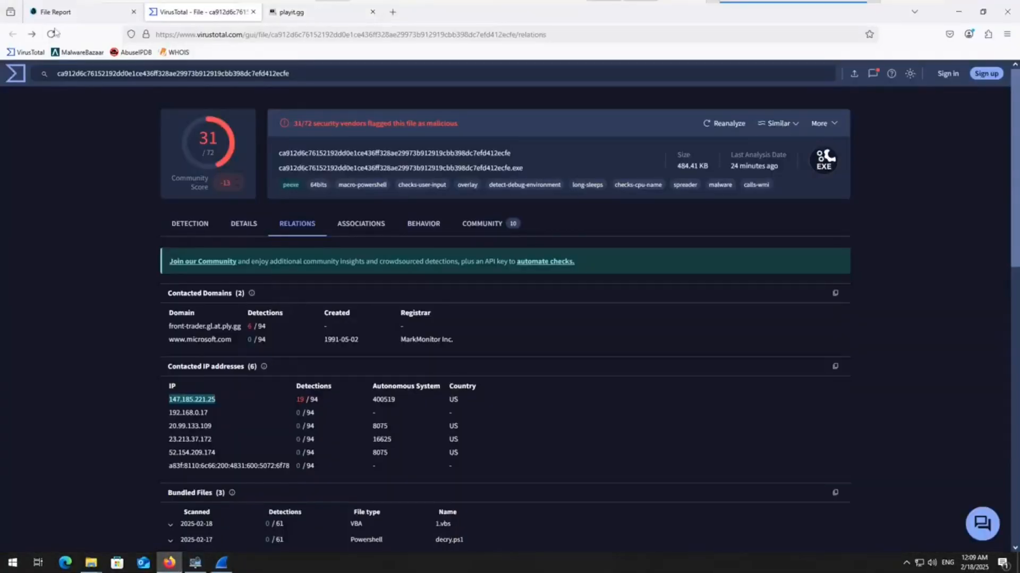
click(206, 232)
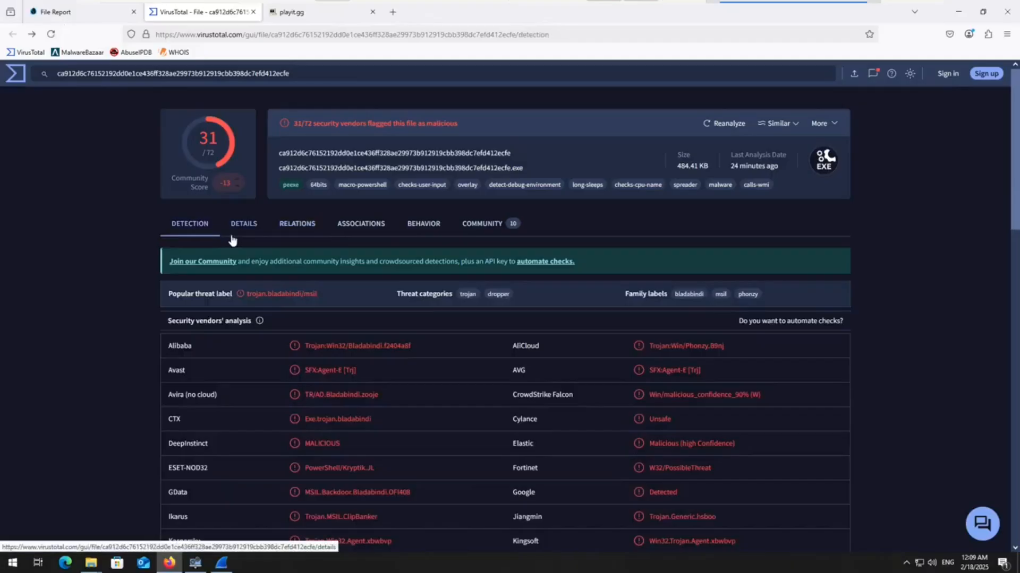
click(248, 235)
click(290, 233)
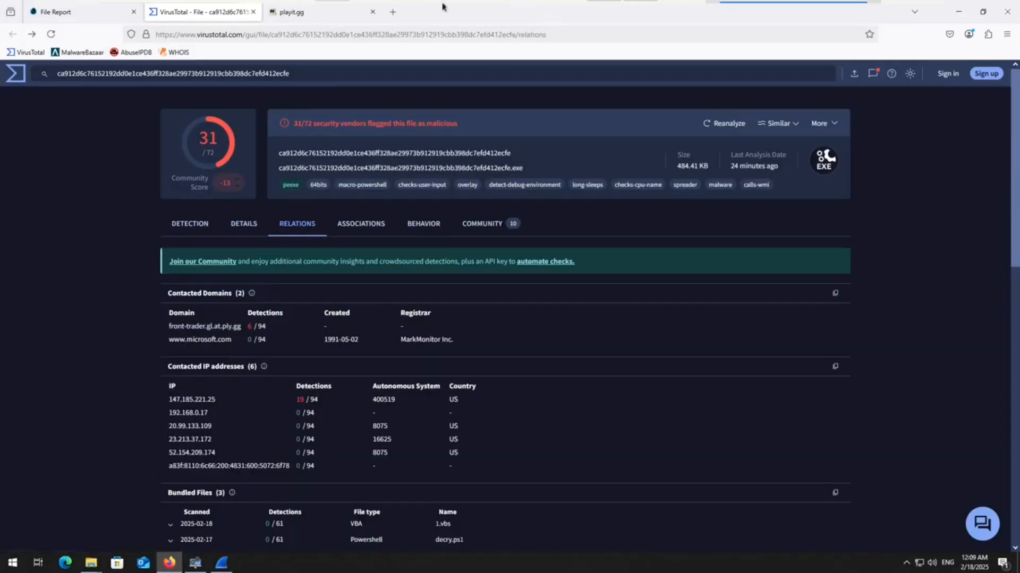
Step: Visit the contacted domain front-trader.gl.at.ply.gg in a new browser tab and look over the page
click(399, 11)
text(fr)
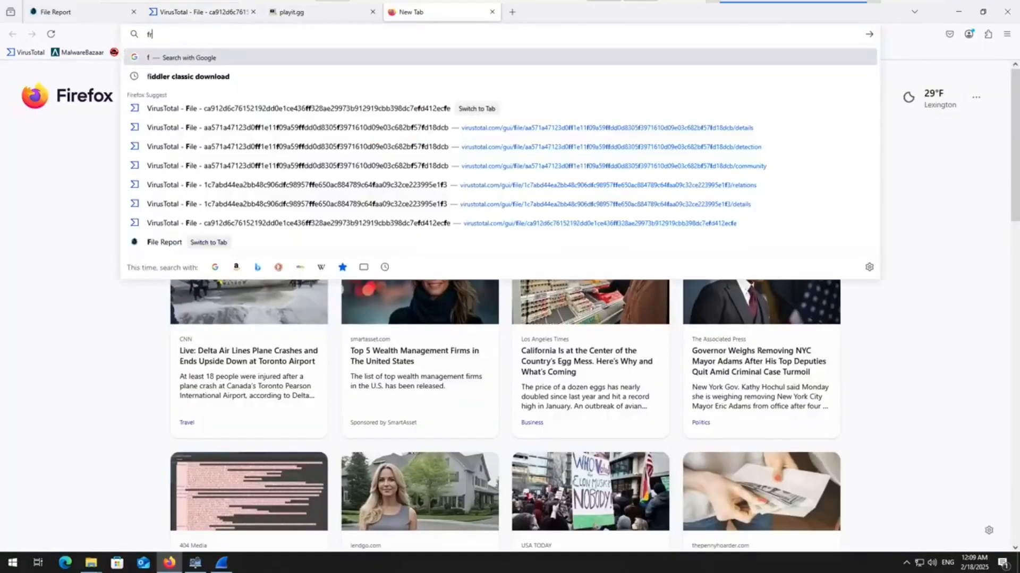
text(ont-trader.gl)
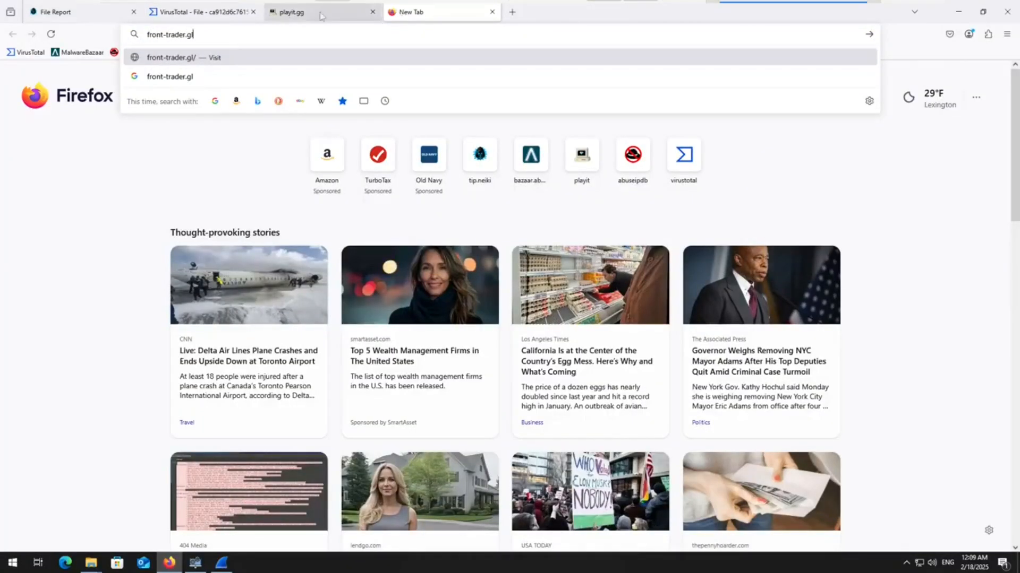
click(182, 16)
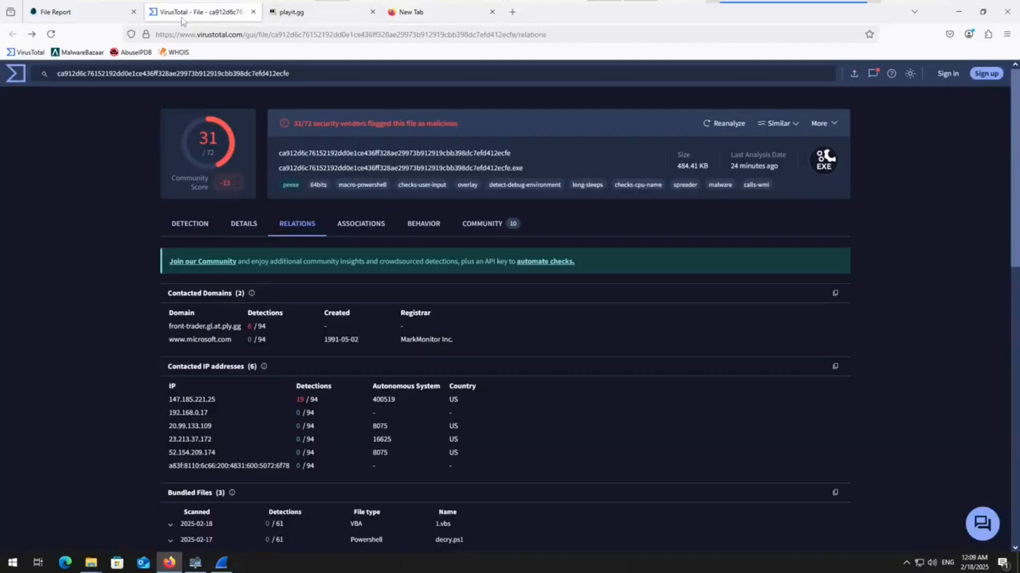
click(412, 16)
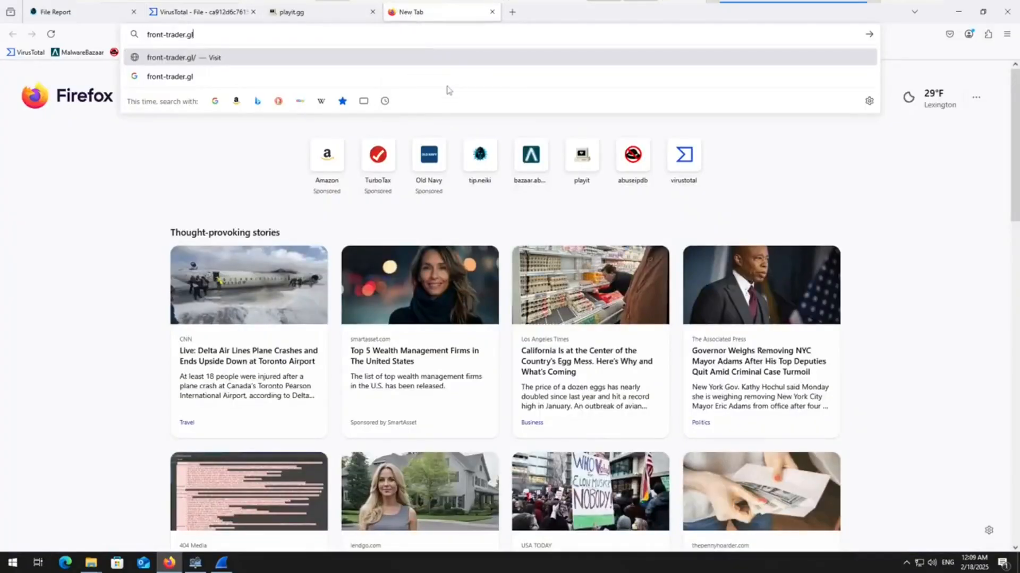
text(.at.ply.g)
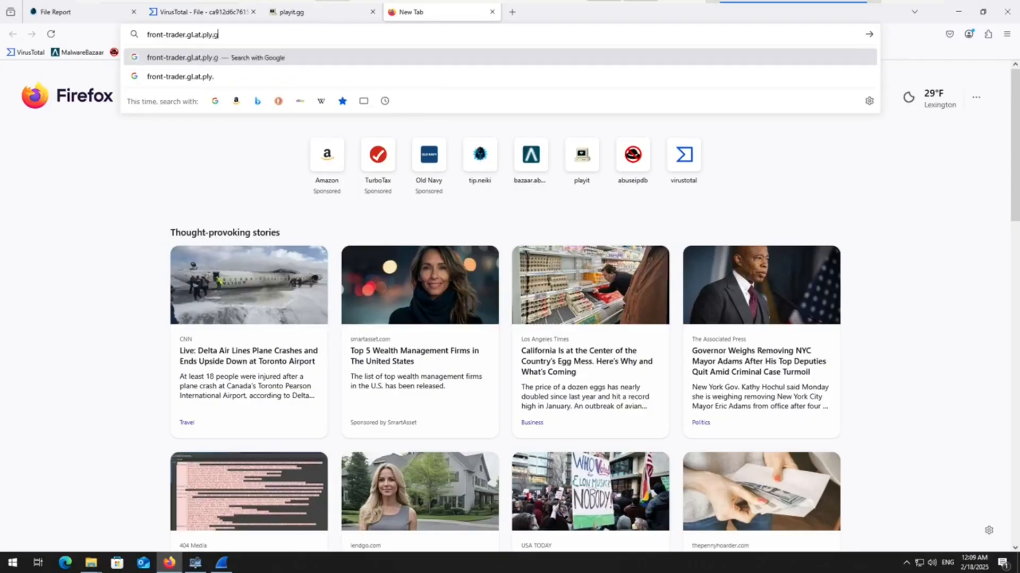
text(g)
key(Return)
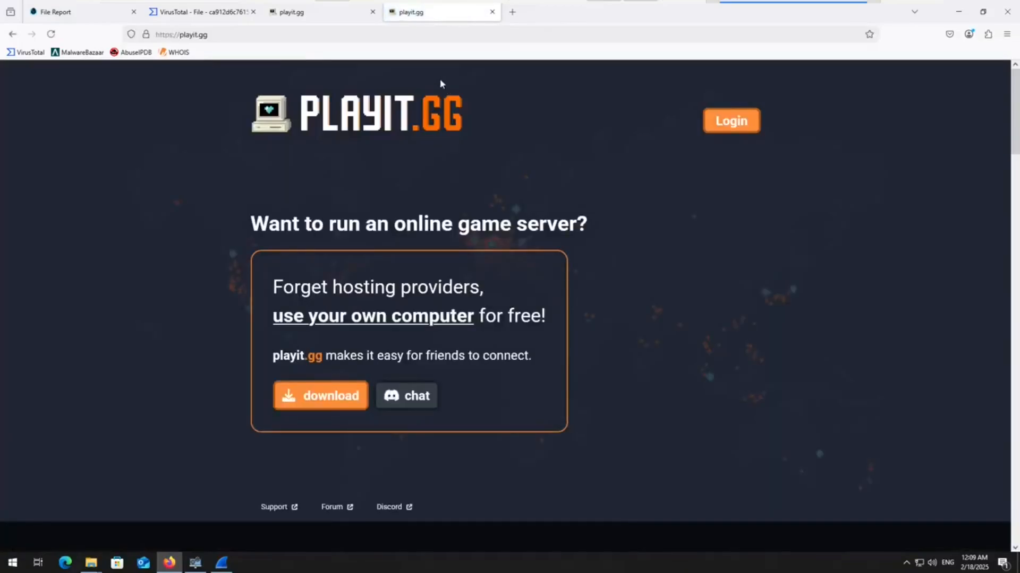
scroll(426, 74, down, 4)
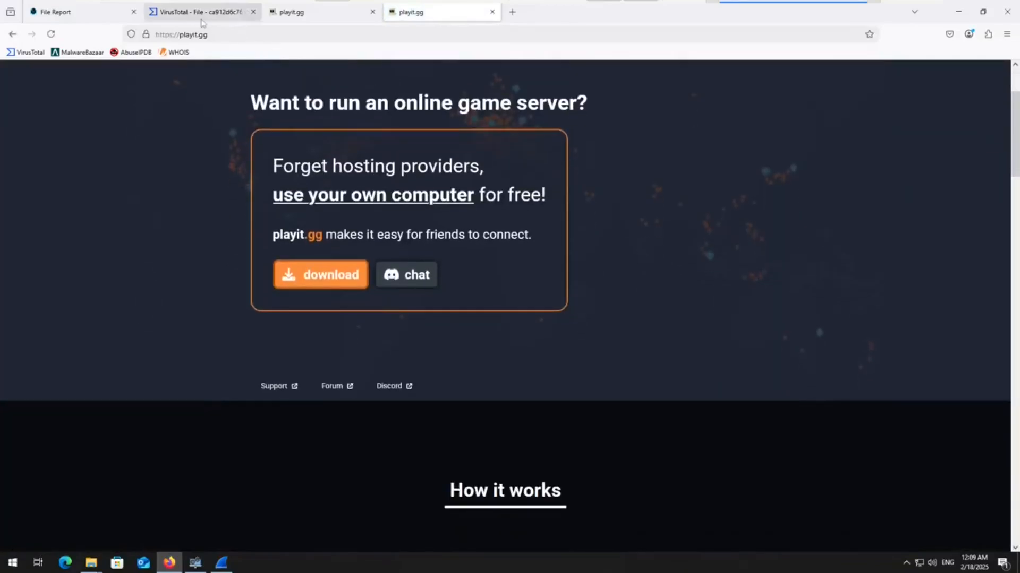
Step: Copy the contacted IP address 147.185.221.25 from the VirusTotal relations
click(201, 14)
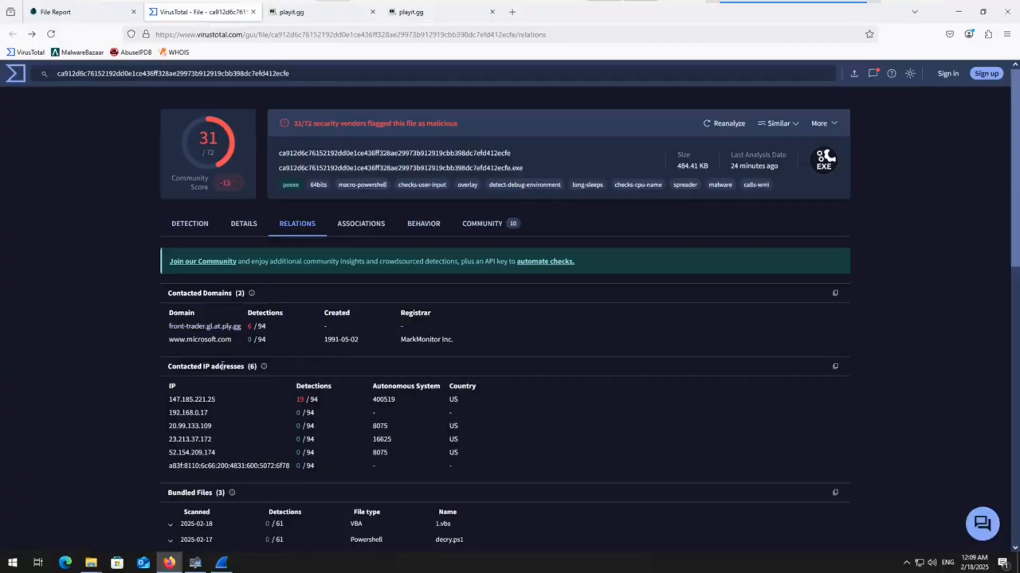
right_click(218, 327)
click(171, 398)
drag(217, 401, 117, 401)
right_click(181, 399)
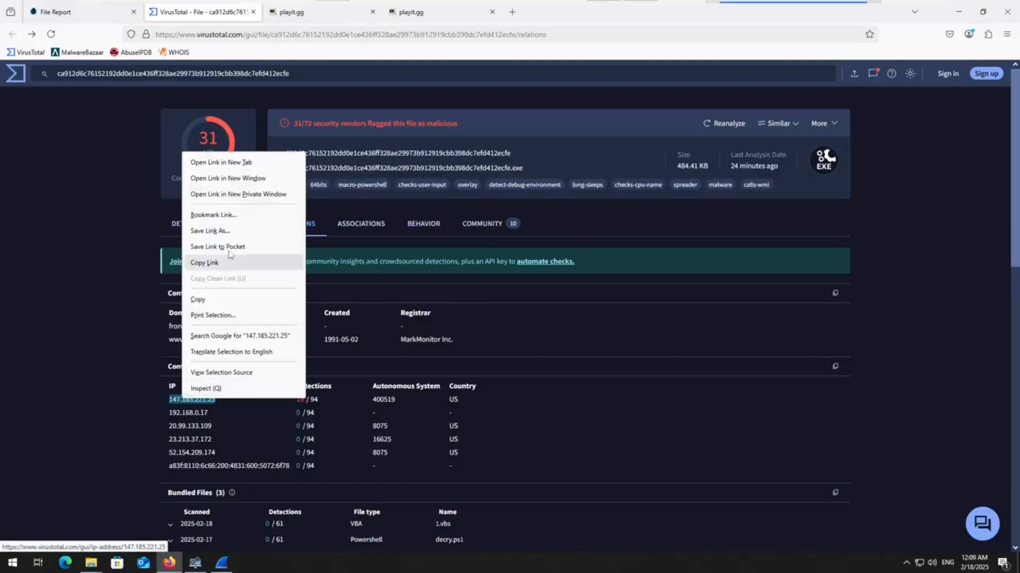
click(217, 301)
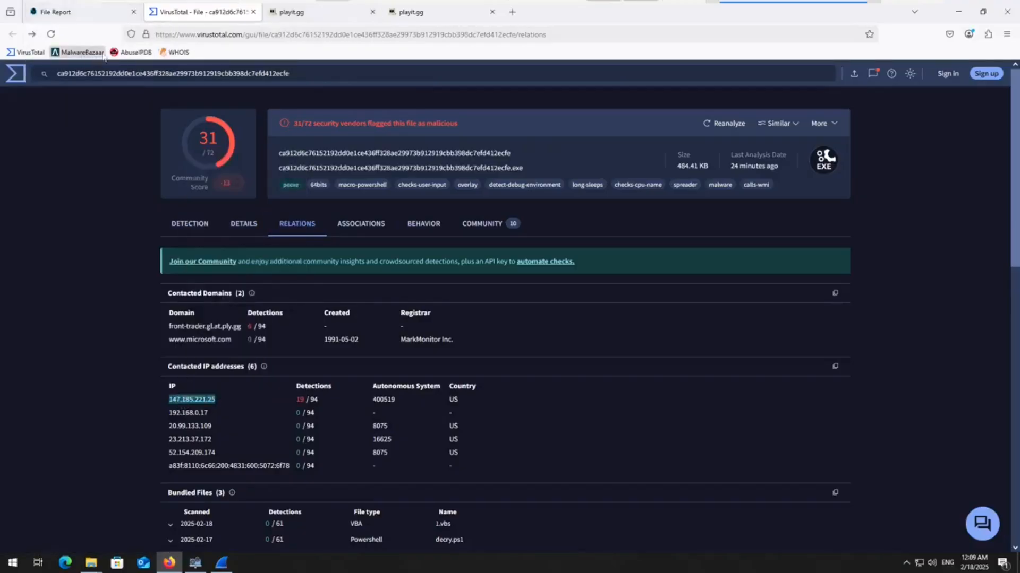
Step: Open AbuseIPDB and WHOIS in new tabs and check 147.185.221.25 on AbuseIPDB
right_click(123, 53)
click(144, 65)
right_click(174, 53)
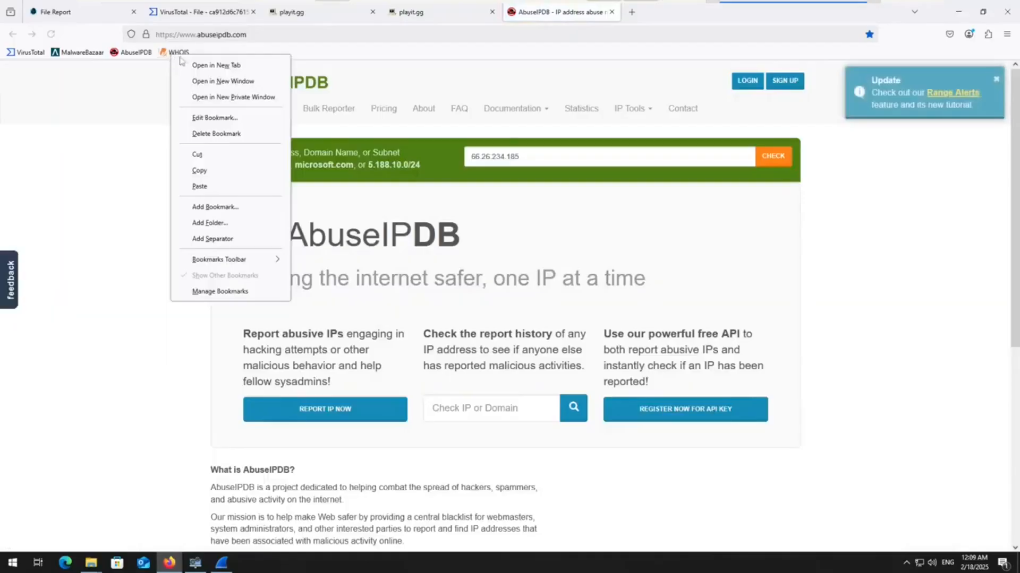
click(190, 65)
click(557, 12)
click(589, 163)
key(ctrl+v)
key(Return)
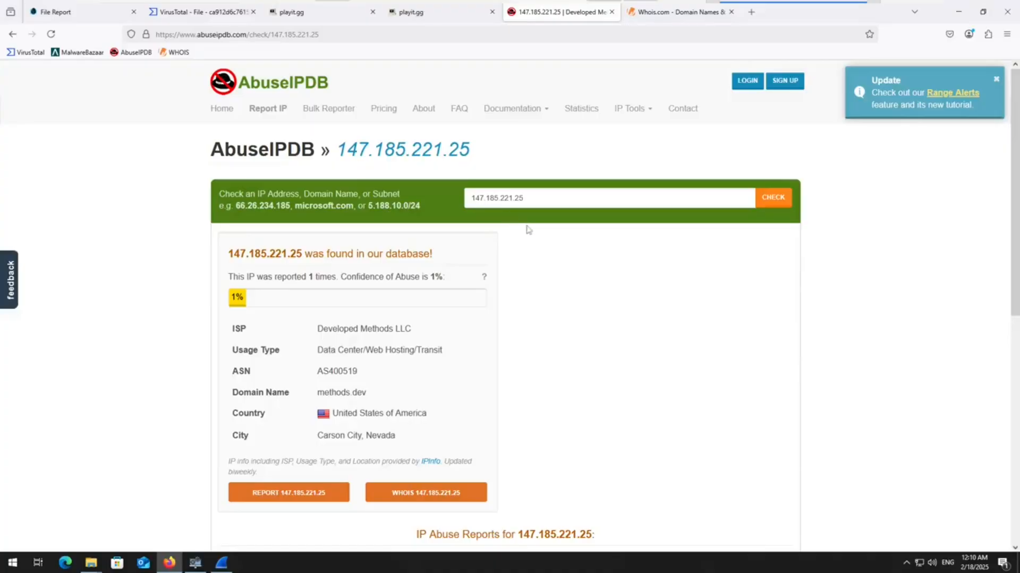
Step: Read the full comment of the abuse report filed for 147.185.221.25
scroll(494, 249, down, 3)
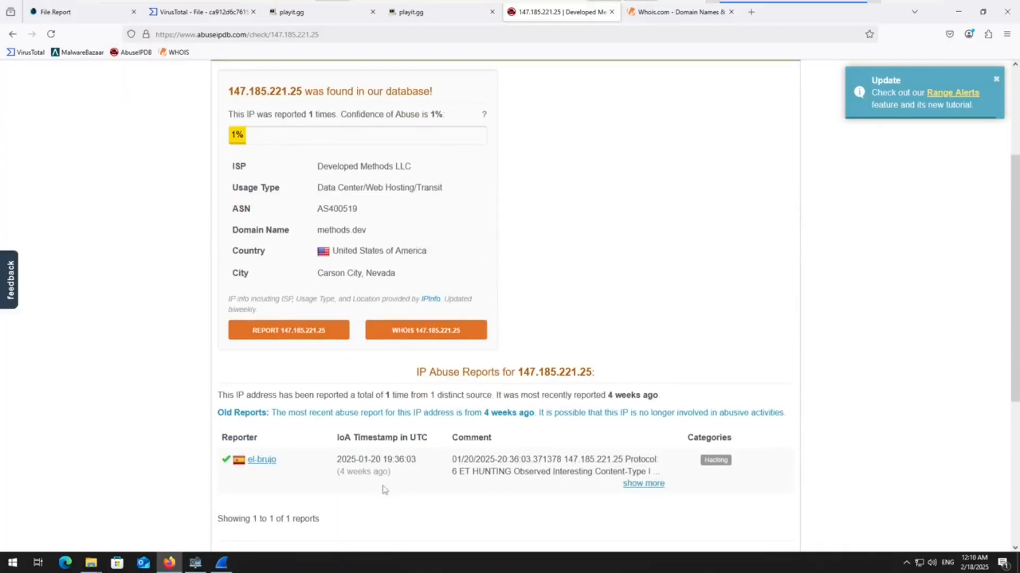
click(639, 484)
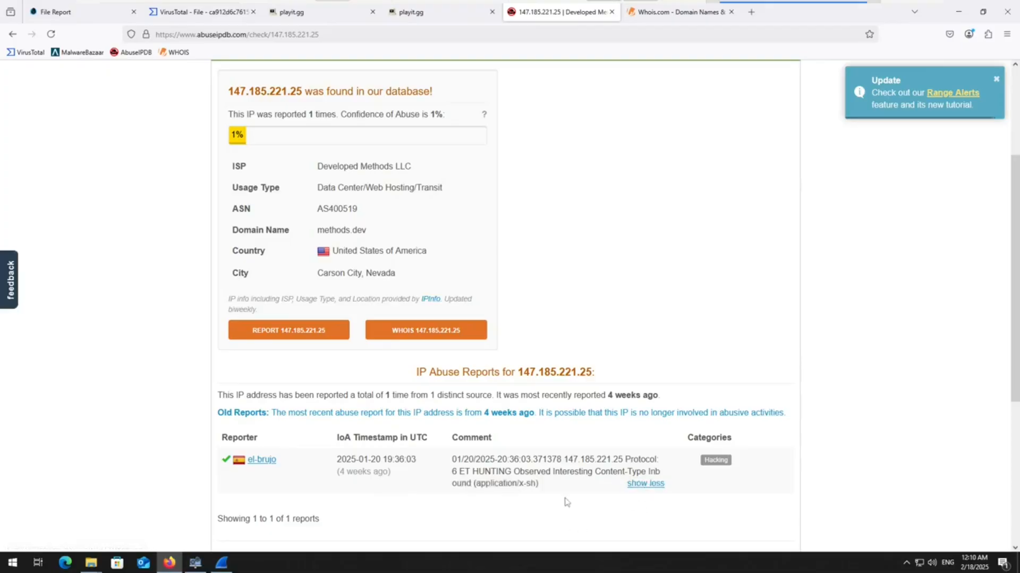
drag(462, 473, 548, 483)
click(548, 483)
scroll(549, 483, up, 3)
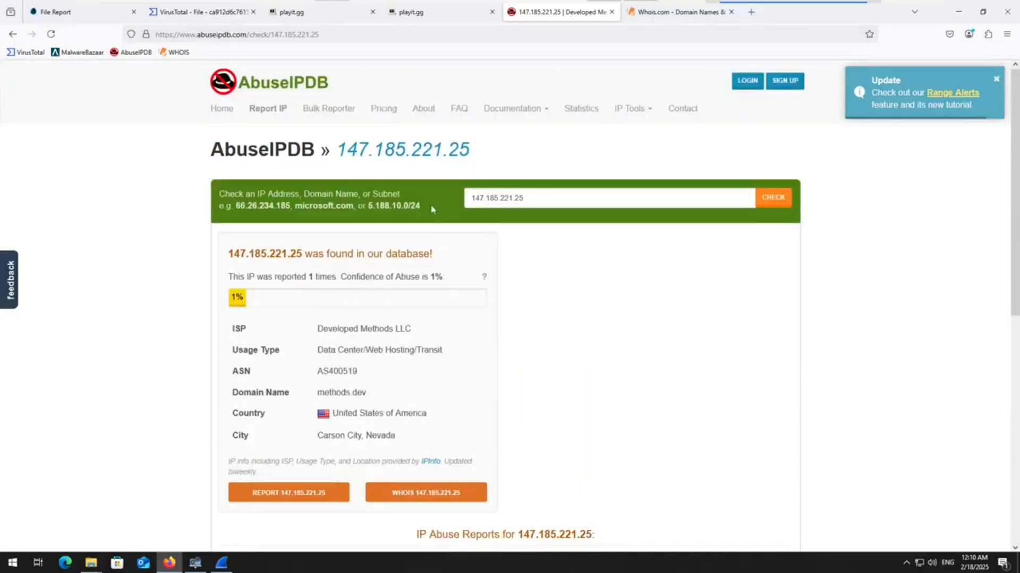
Step: Look up 147.185.221.25 on Whois.com and read through its full registration record
click(677, 12)
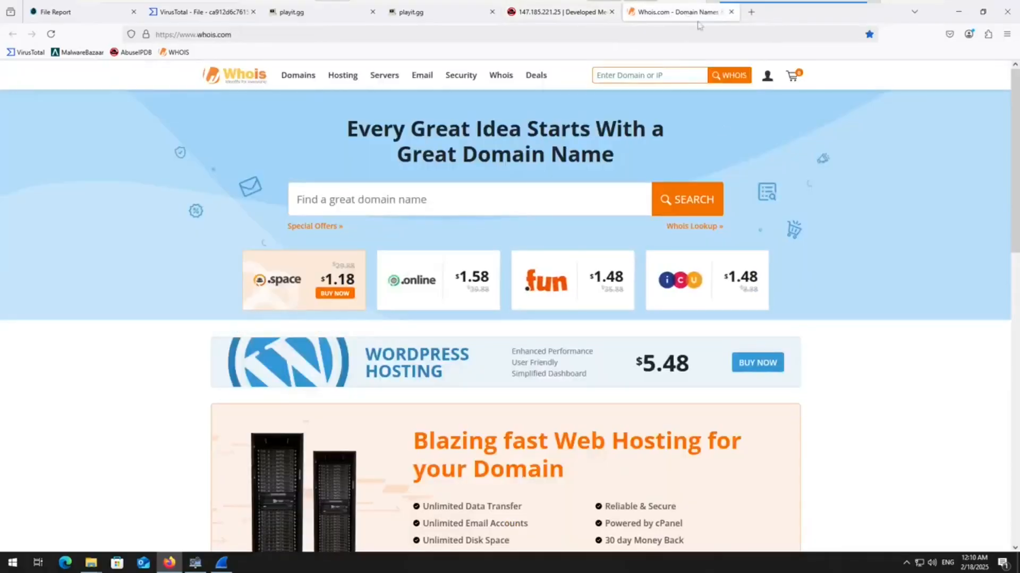
click(678, 78)
key(ctrl+v)
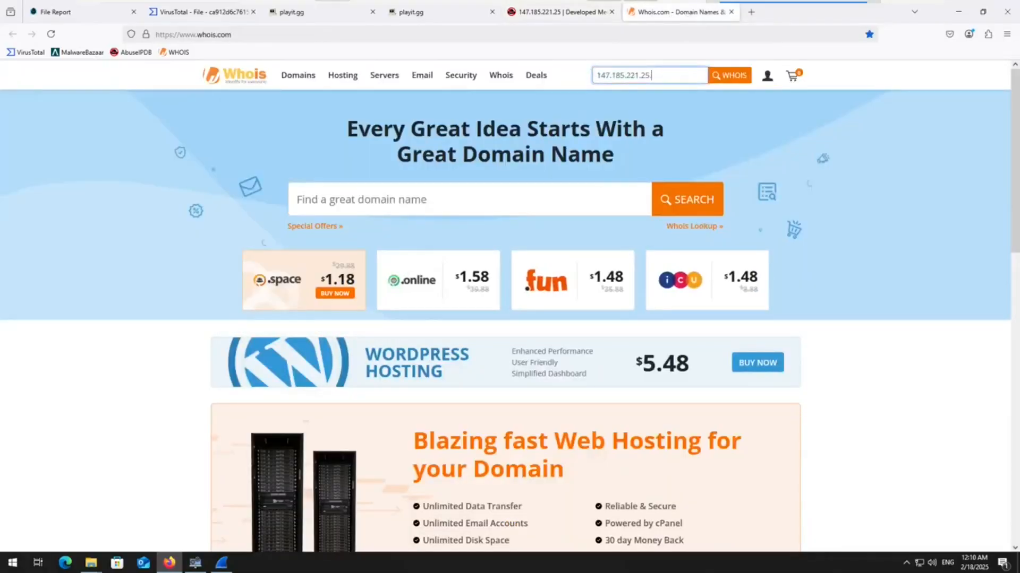
key(Return)
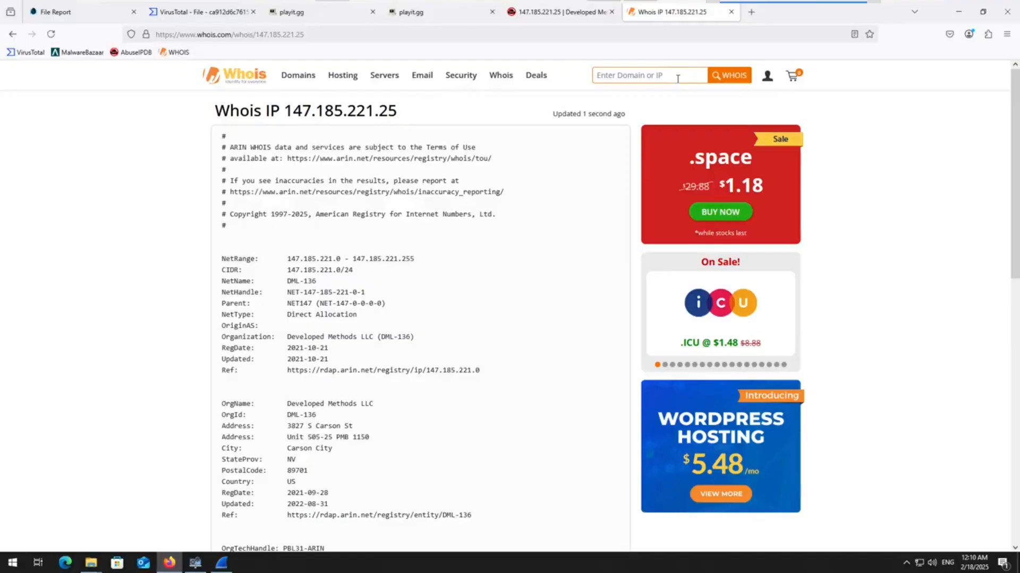
scroll(196, 399, down, 2)
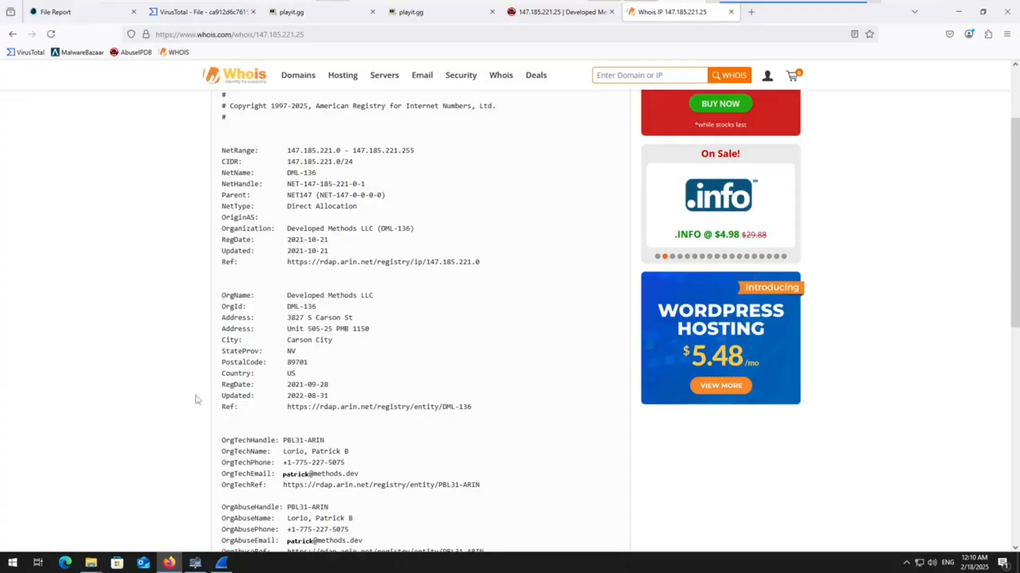
scroll(197, 399, down, 2)
scroll(197, 399, down, 2)
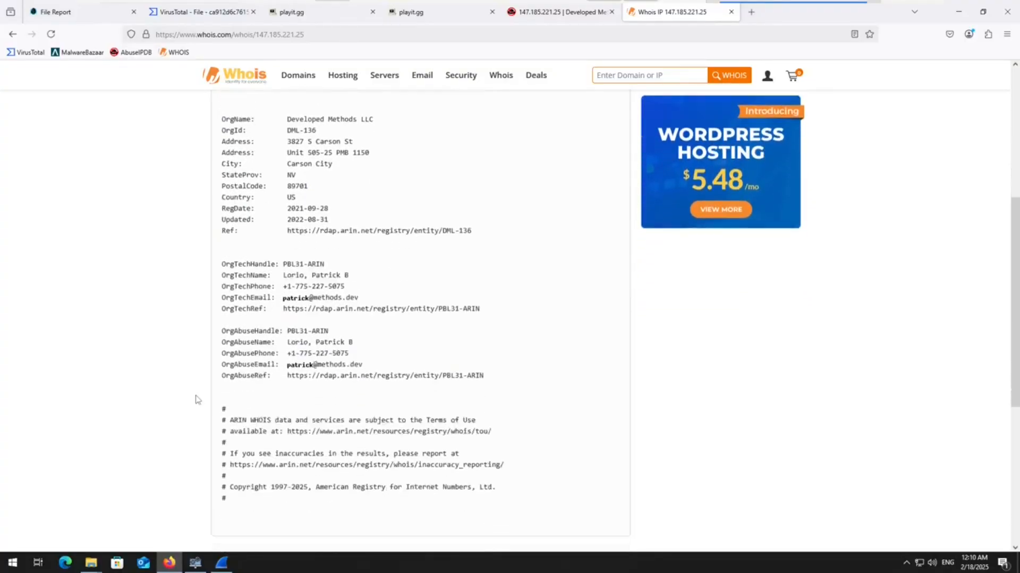
scroll(197, 399, up, 8)
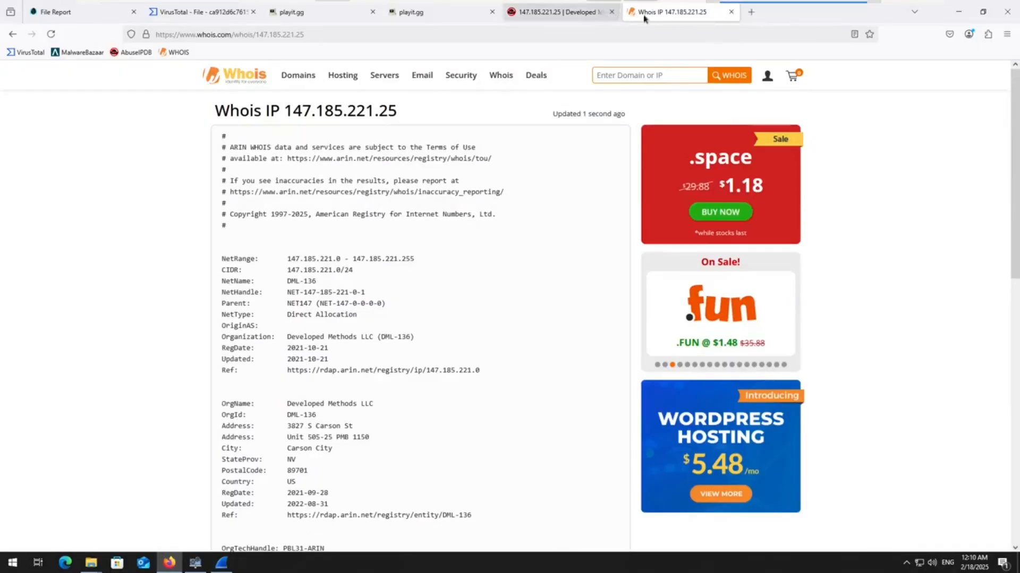
Step: Close the WHOIS, AbuseIPDB and both playit.gg pages
click(612, 12)
click(612, 11)
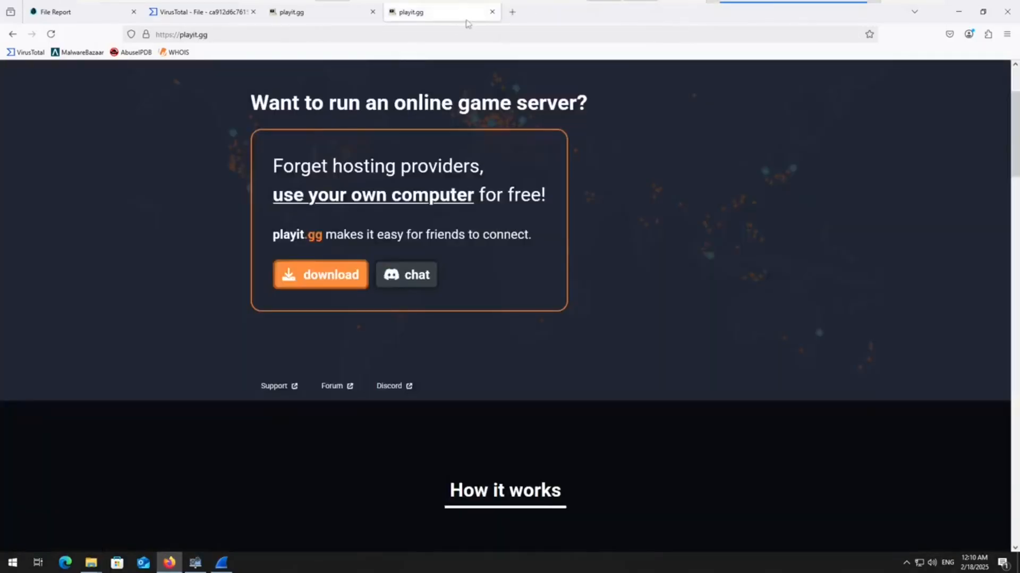
click(492, 11)
click(372, 11)
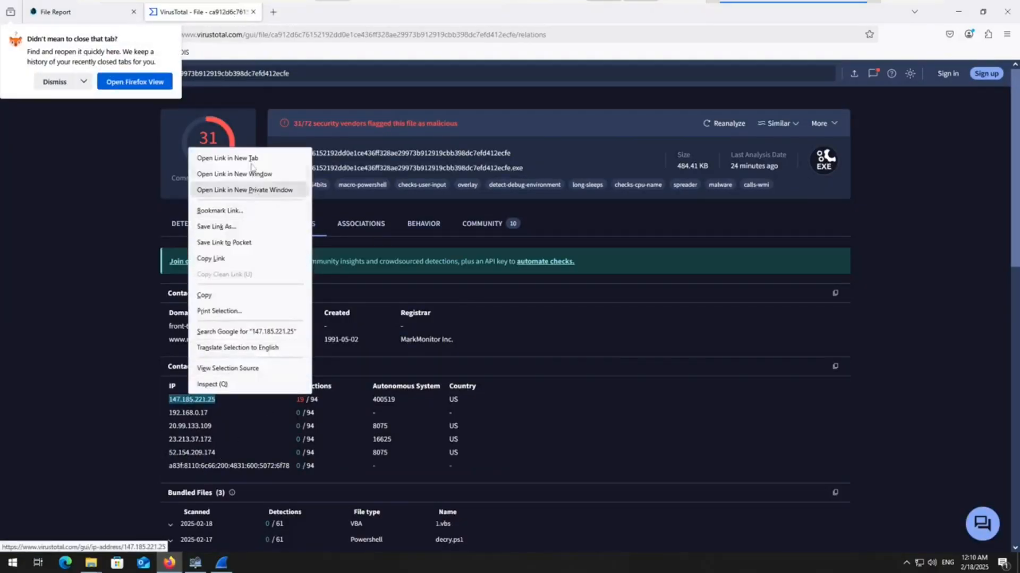
Step: Open the VirusTotal report for 147.185.221.25 in a new tab and review its crowdsourced context and vendor detections
click(227, 157)
click(303, 21)
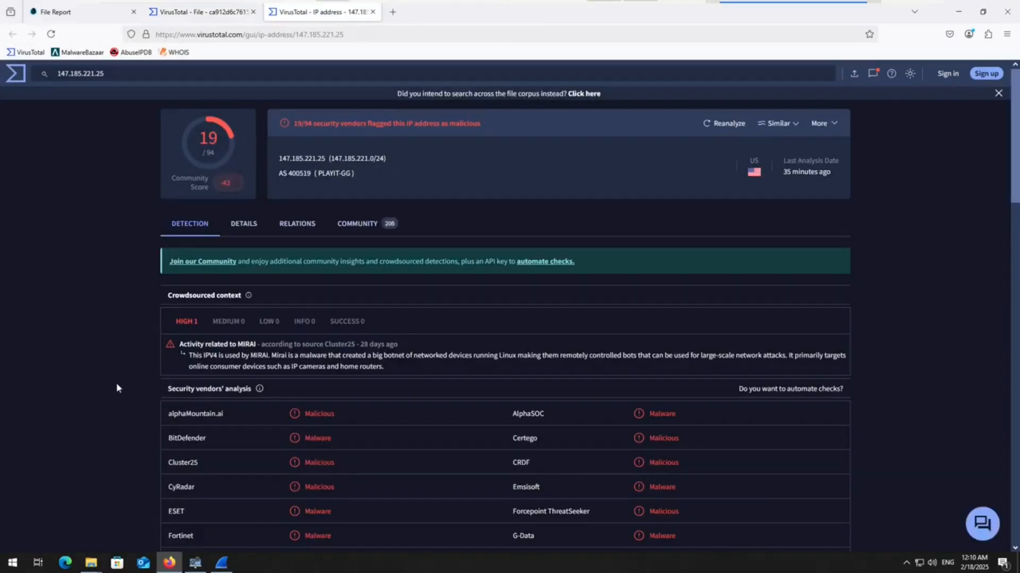
scroll(119, 387, down, 2)
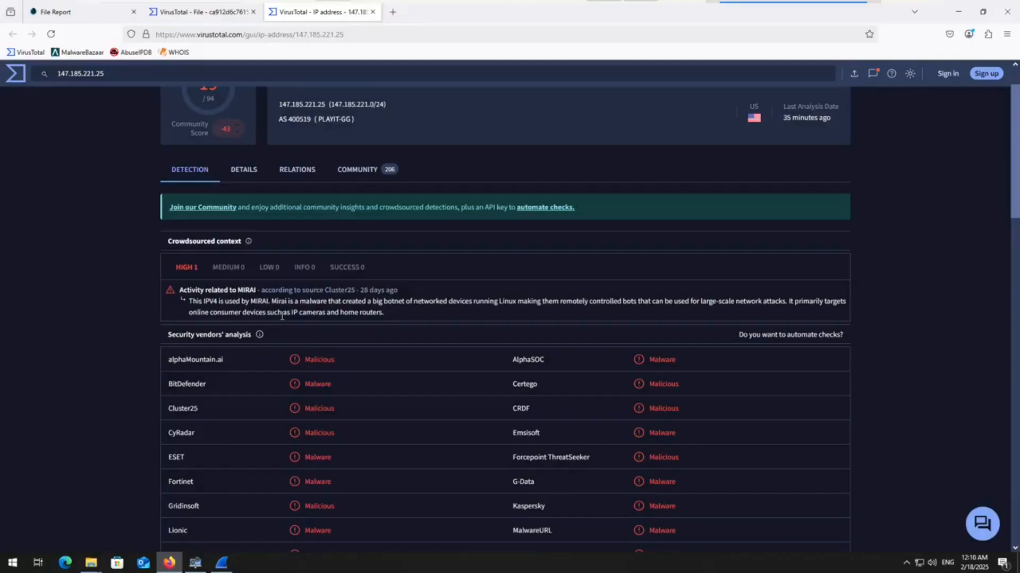
scroll(282, 316, up, 1)
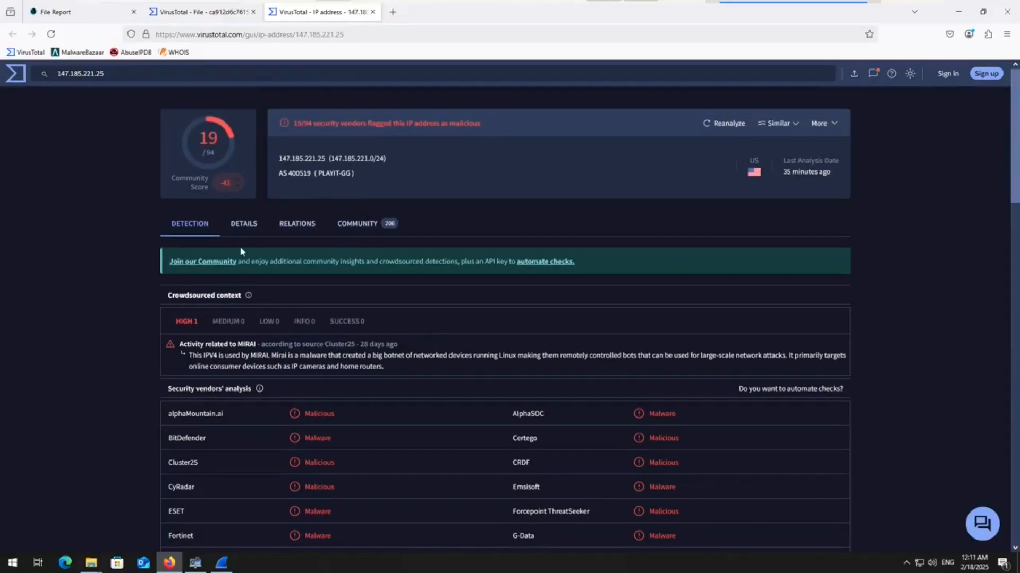
Step: Open the community section of the IP report and read the newest comments about 147.185.221.25
click(247, 230)
click(343, 225)
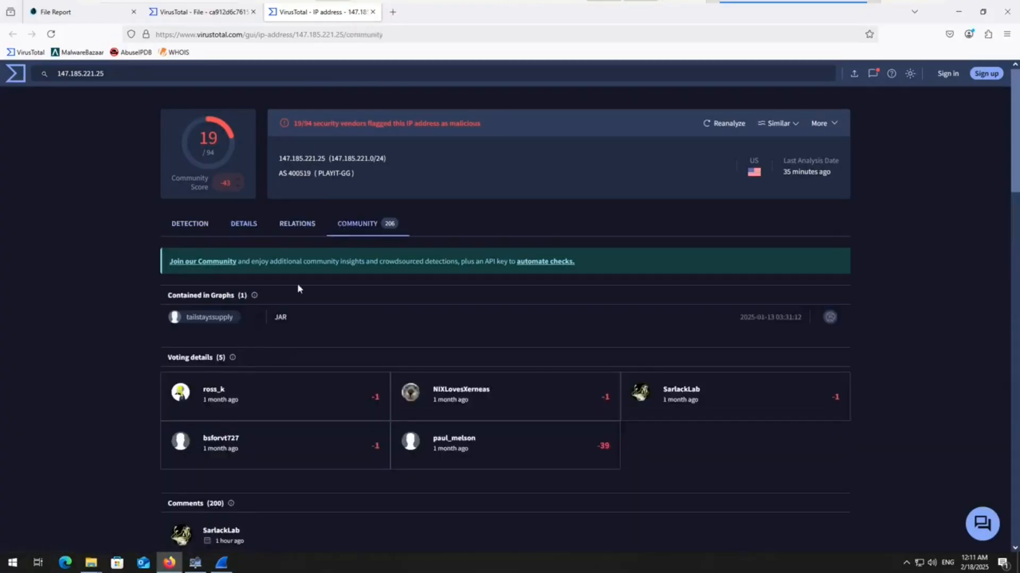
scroll(251, 406, down, 5)
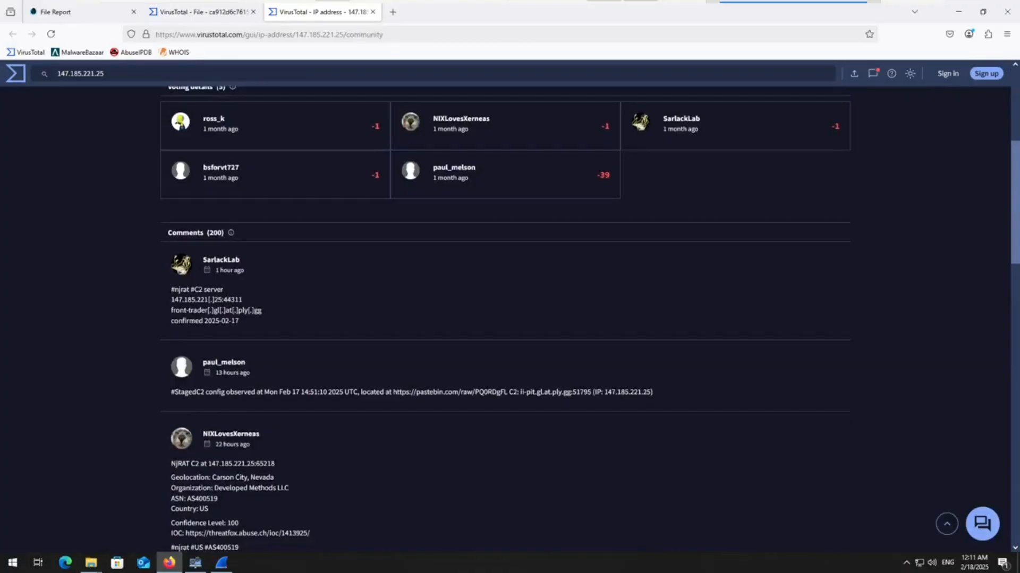
drag(168, 291, 257, 286)
click(130, 321)
scroll(129, 323, down, 2)
click(28, 355)
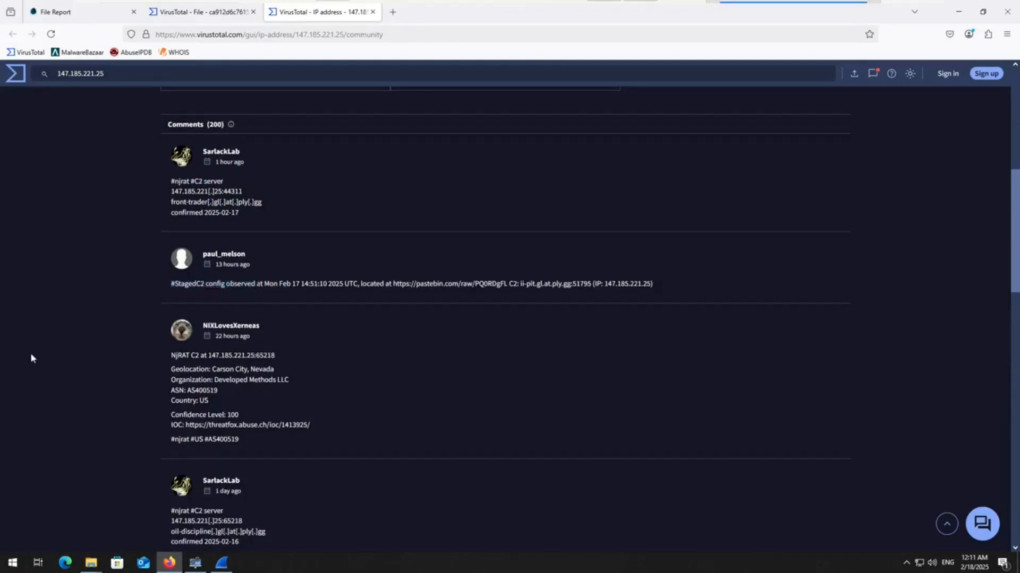
Step: Read the older community comments on the IP address for the malware families and C2 ports reported
scroll(34, 356, down, 1)
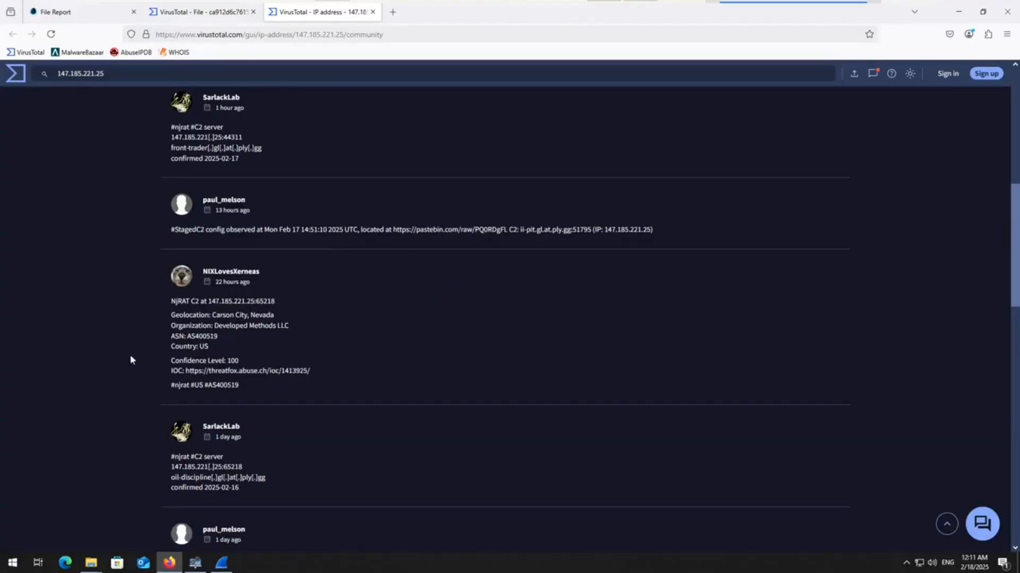
drag(164, 301, 284, 388)
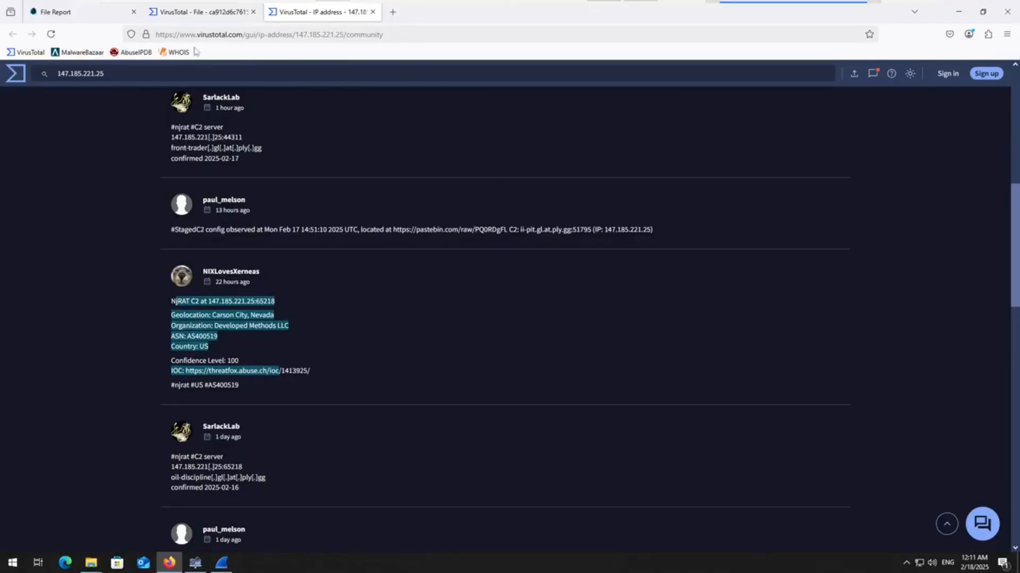
click(32, 389)
scroll(32, 390, down, 2)
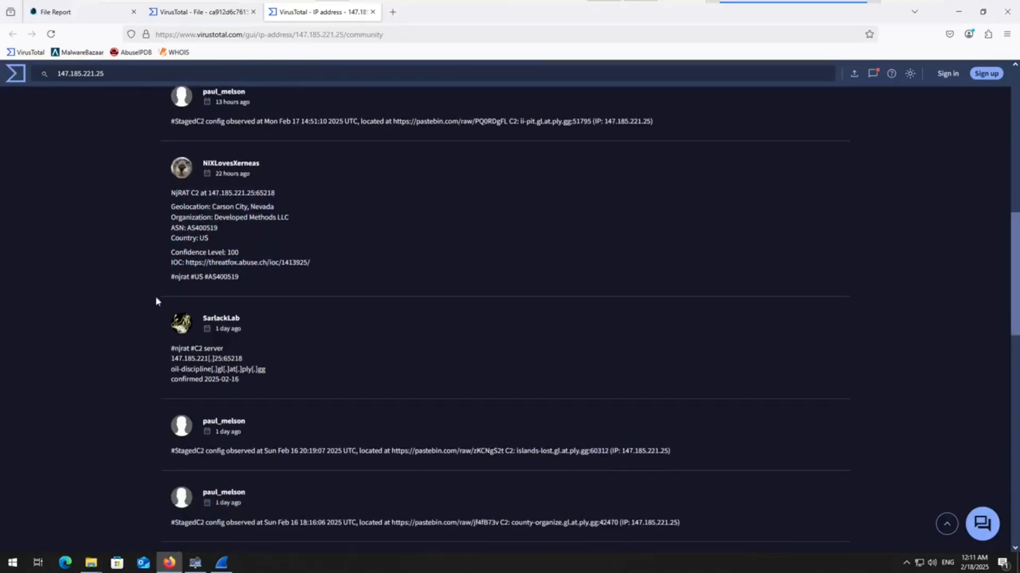
scroll(189, 348, down, 3)
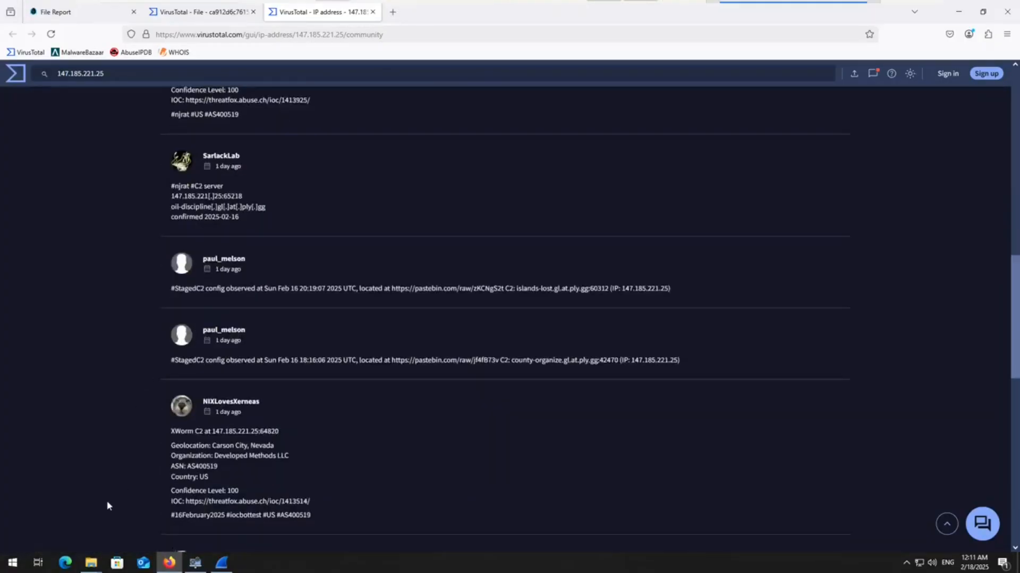
double_click(179, 431)
scroll(84, 477, down, 7)
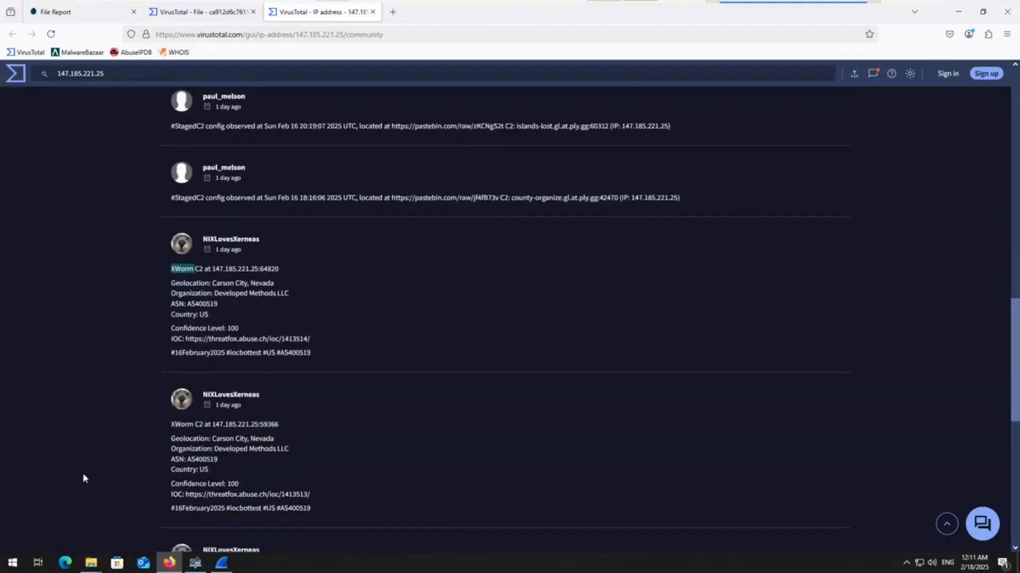
scroll(84, 478, down, 3)
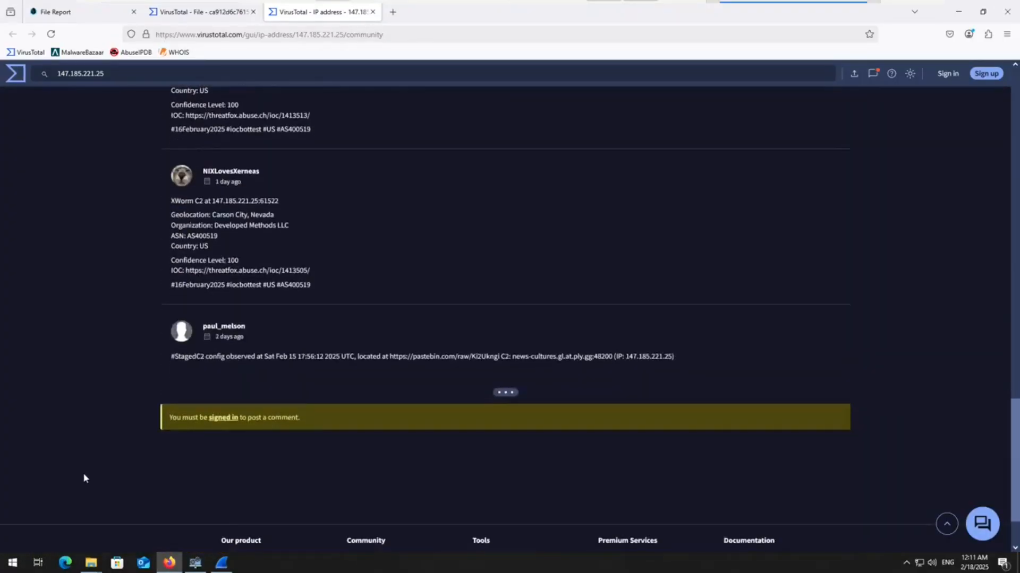
scroll(201, 406, up, 15)
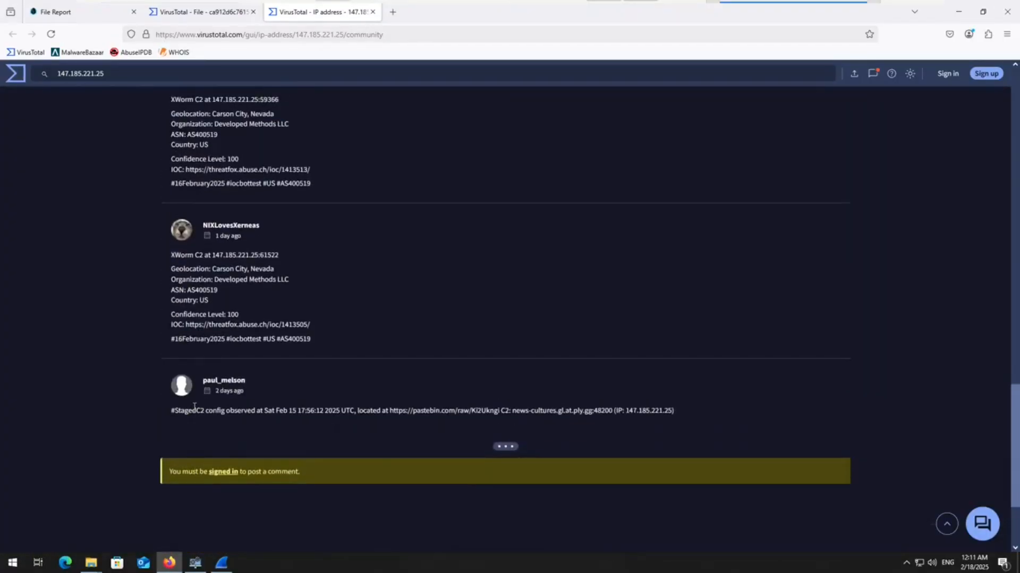
scroll(200, 406, up, 6)
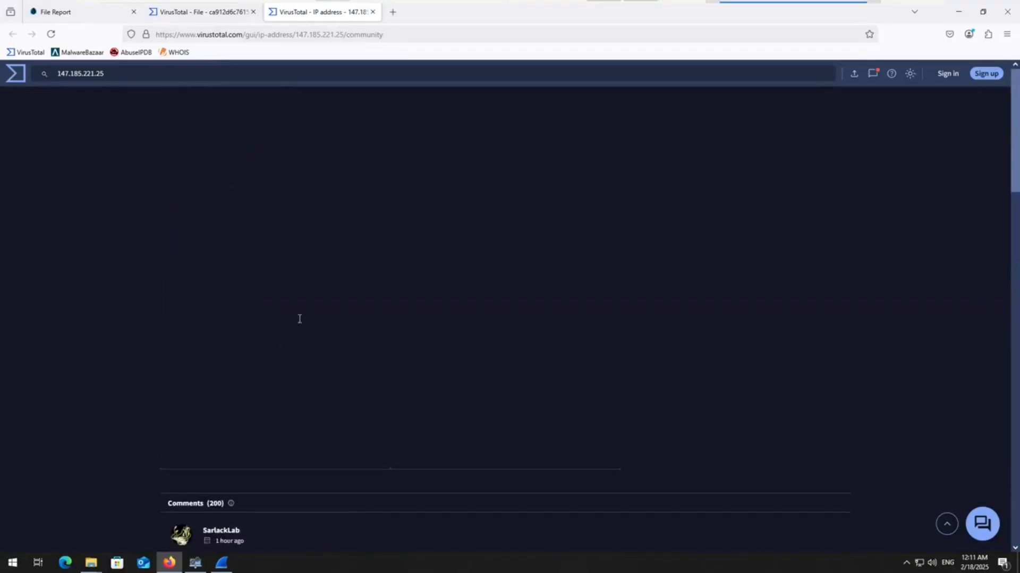
Step: Reopen the VirusTotal report for 147.185.221.25 from the file's relations and examine the individual security vendors' verdicts
click(372, 12)
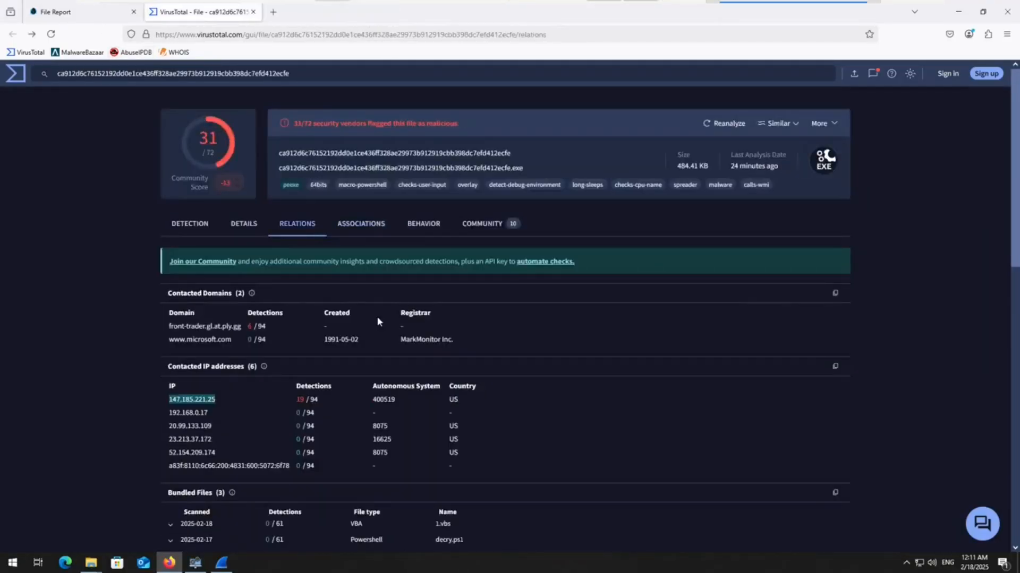
right_click(211, 399)
click(276, 160)
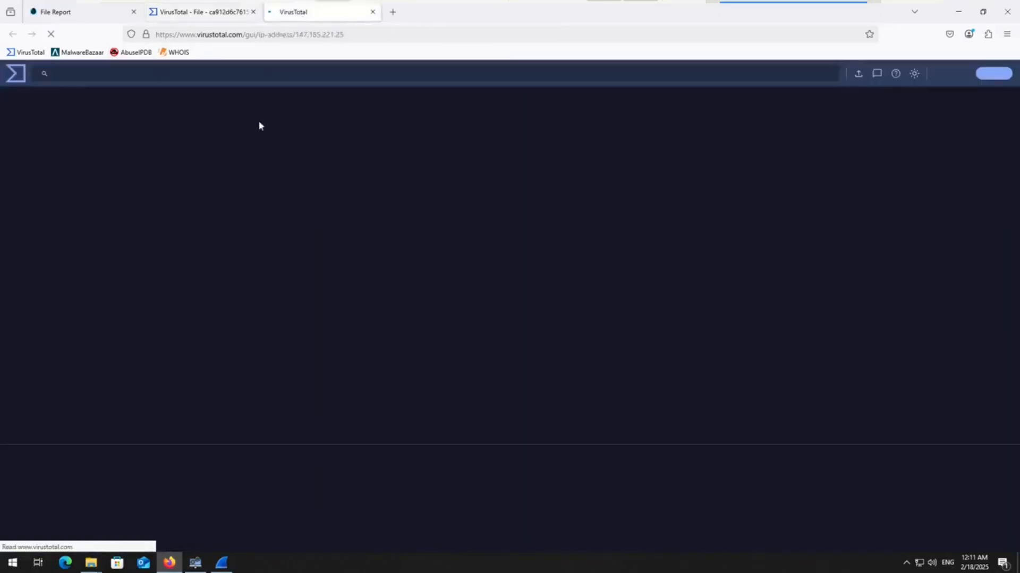
scroll(240, 403, down, 4)
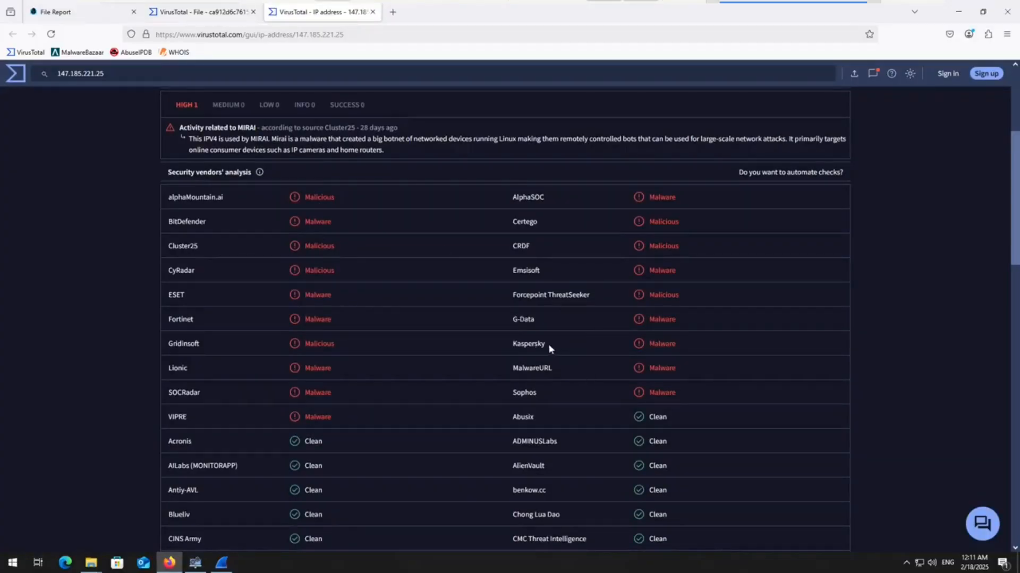
drag(332, 230, 275, 232)
scroll(317, 270, up, 4)
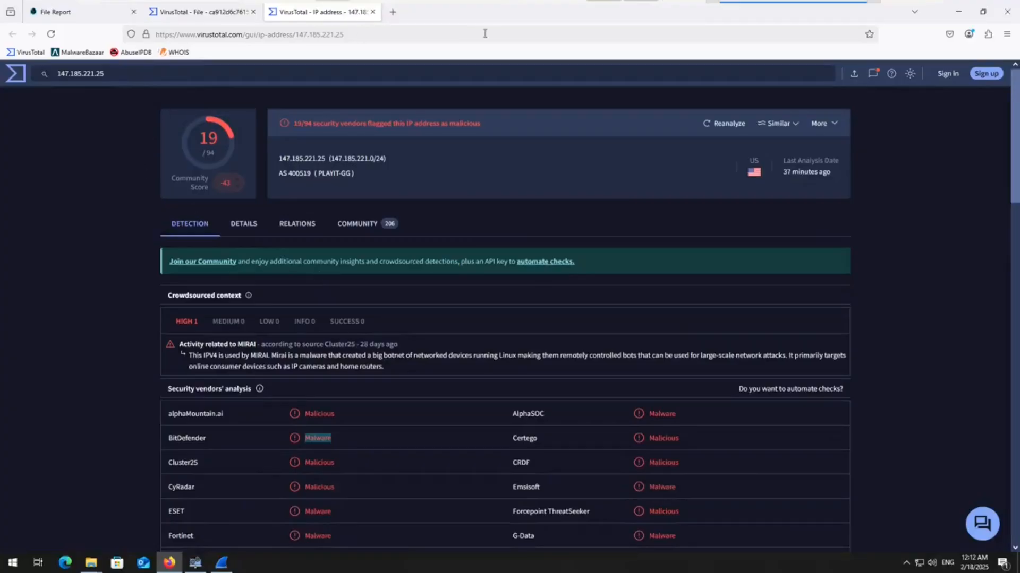
Step: Close the browser, check the System Informer process list and the Wireshark capture, and close both programs
click(1009, 12)
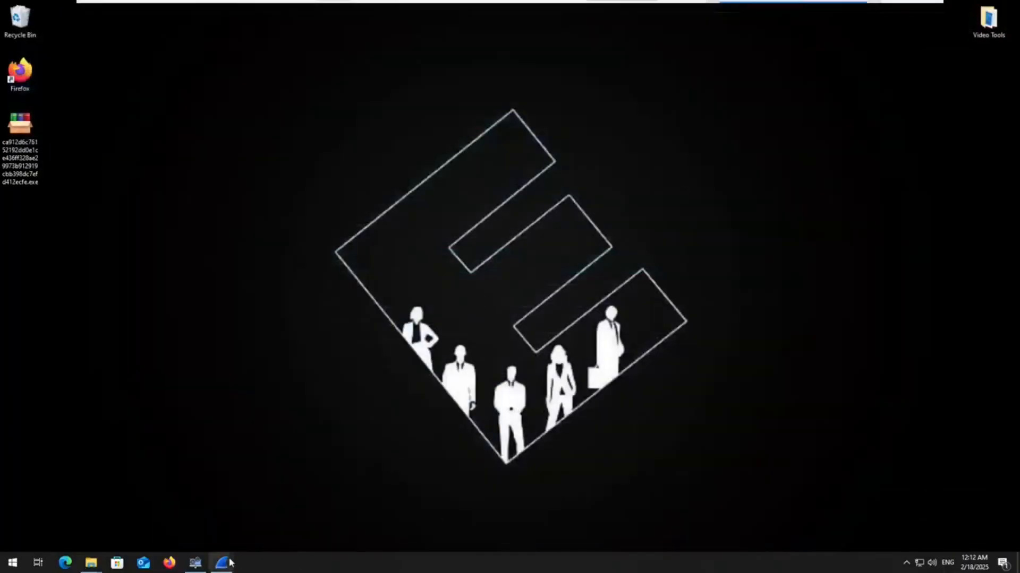
click(195, 563)
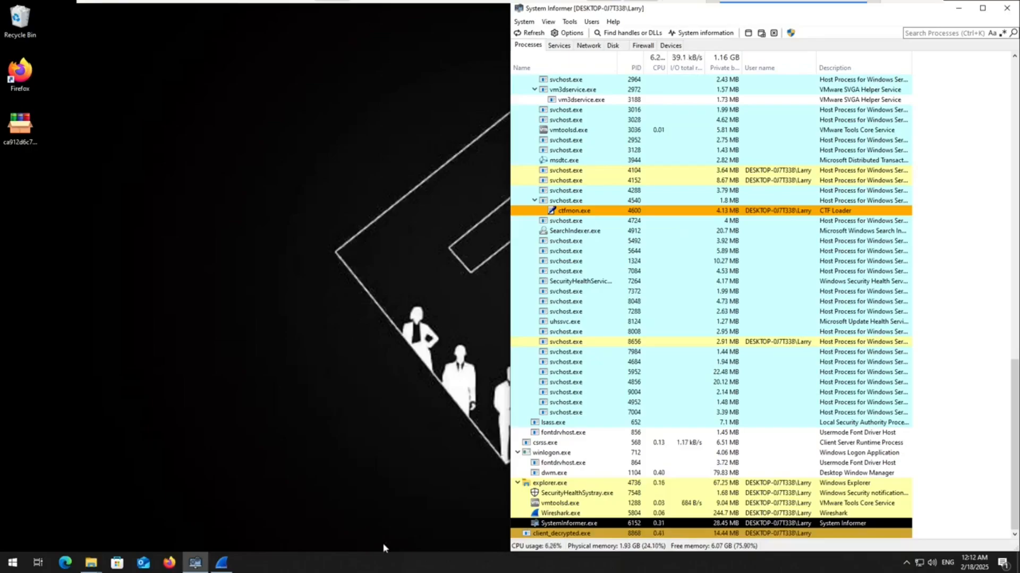
click(222, 564)
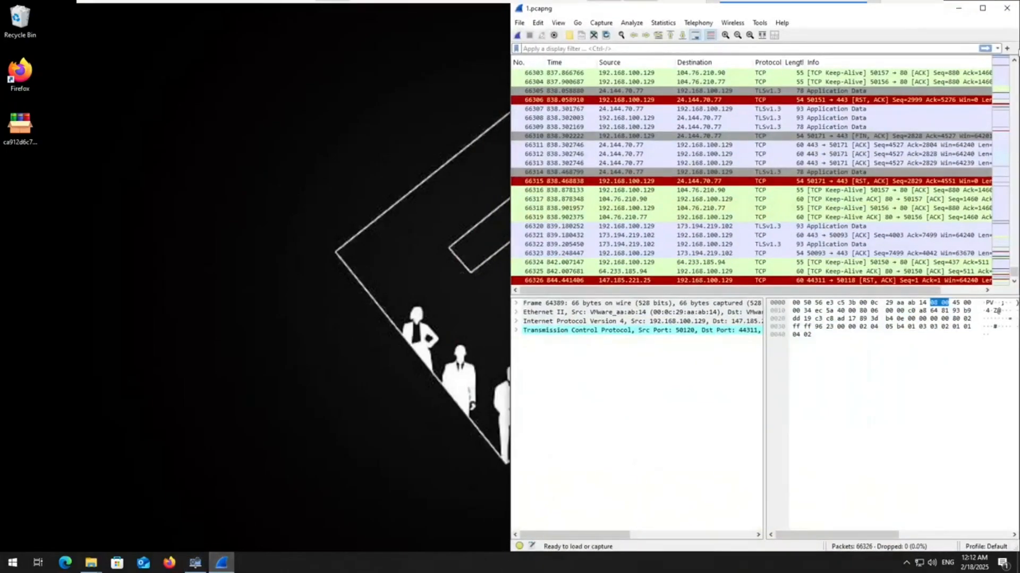
click(1006, 8)
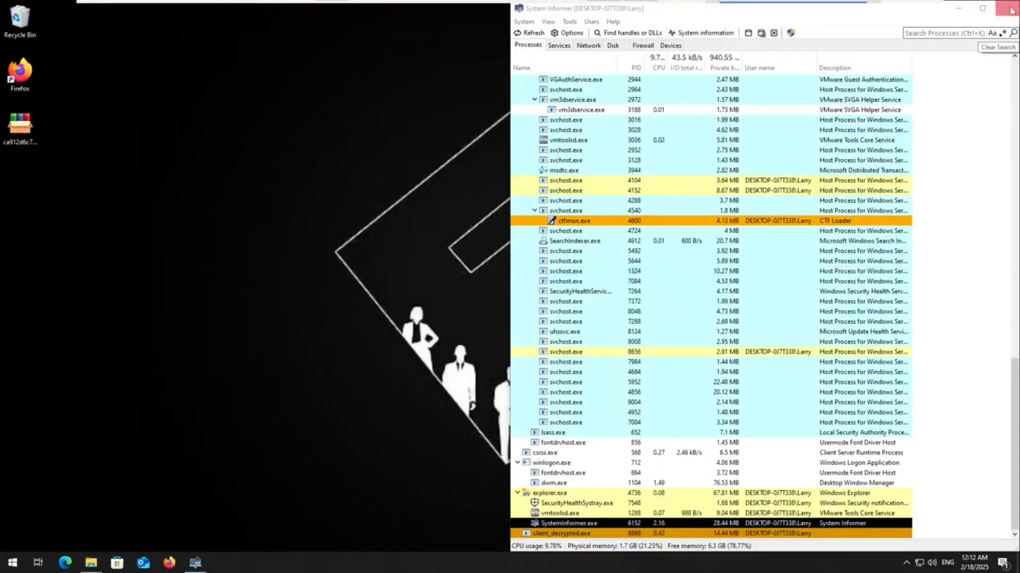
click(1006, 8)
Step: Restart Windows in the virtual machine
right_click(11, 563)
mouse_move(80, 526)
click(169, 523)
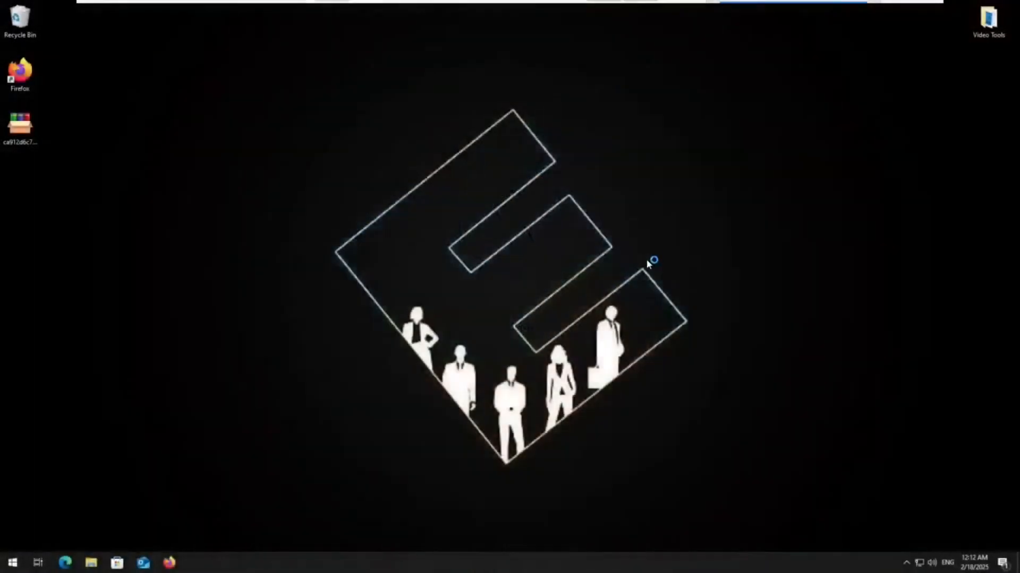
Step: Launch System Informer from the Video Tools folder, docked to half the desktop, and examine the processes running since the restart
double_click(976, 33)
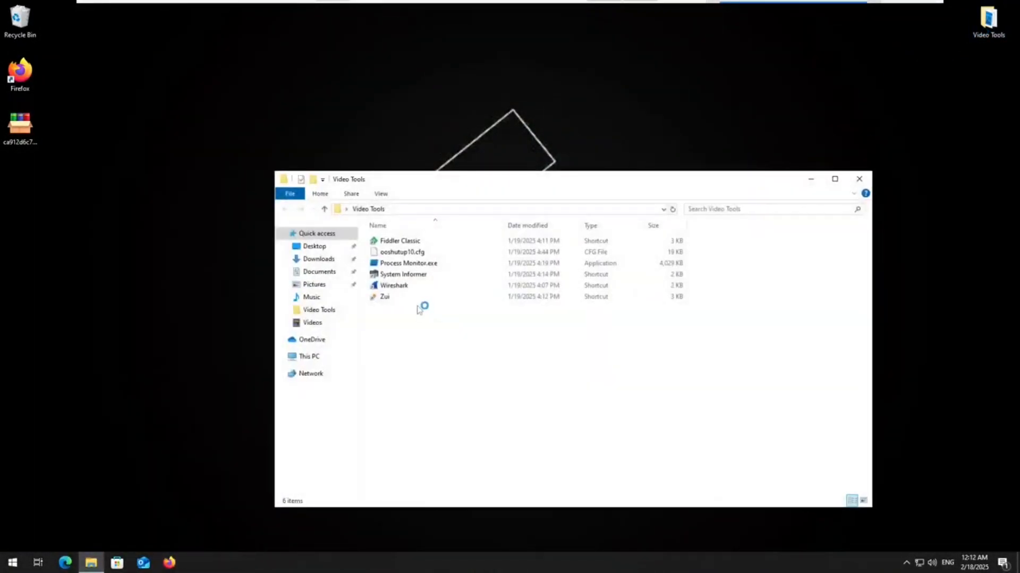
double_click(405, 274)
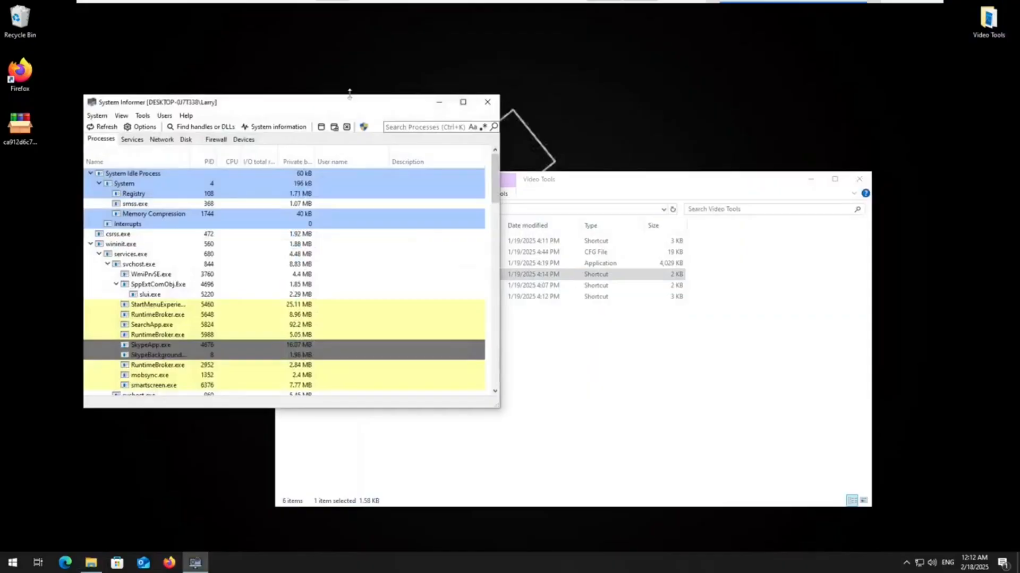
drag(348, 99, 1018, 116)
scroll(717, 478, down, 8)
scroll(717, 480, down, 12)
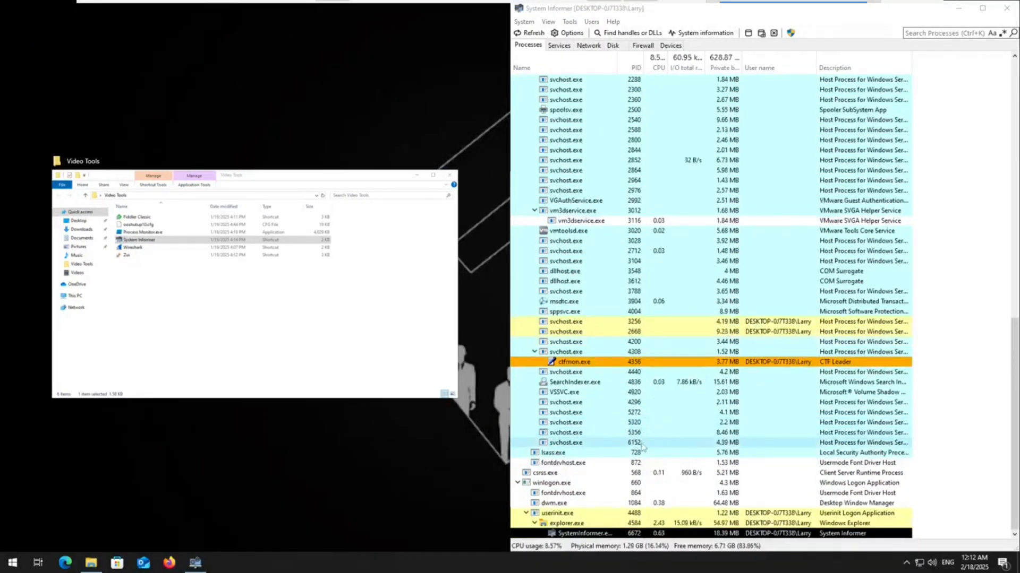
scroll(643, 441, up, 7)
scroll(643, 446, up, 7)
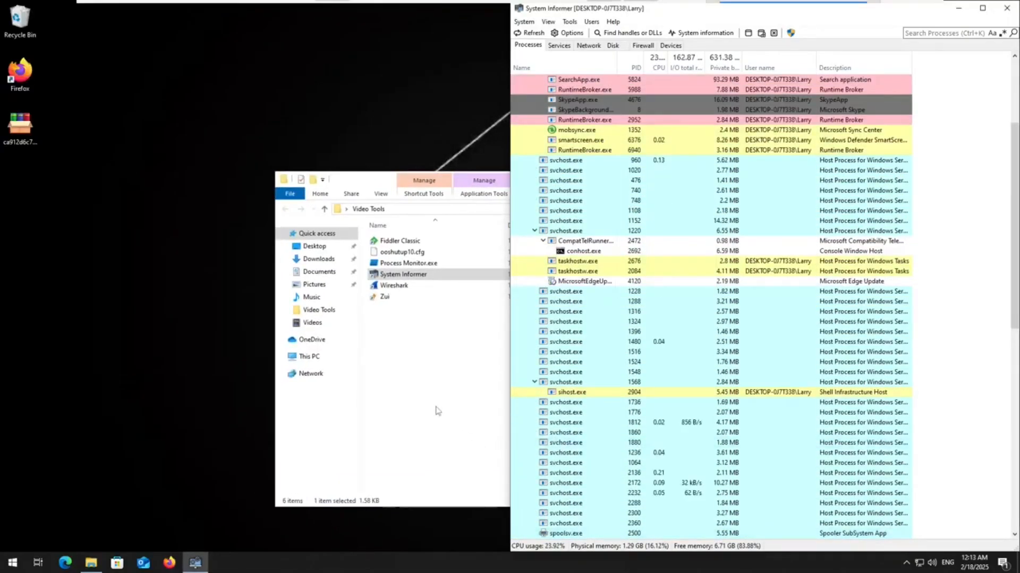
Step: Minimize the Video Tools folder window and examine the full System Informer process list for traces of the malware
click(432, 412)
drag(412, 192, 175, 192)
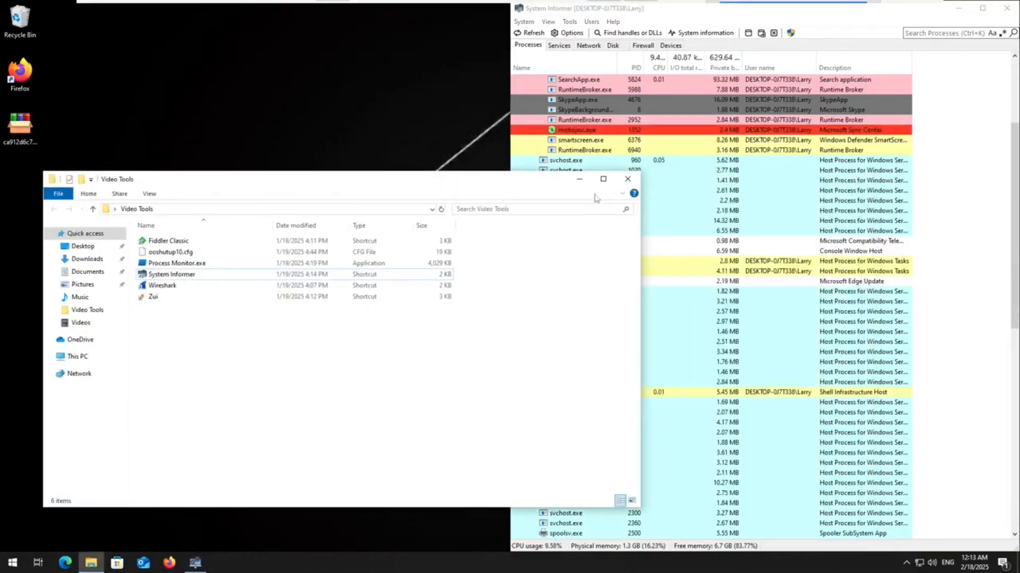
click(581, 179)
scroll(633, 289, up, 5)
scroll(627, 297, down, 15)
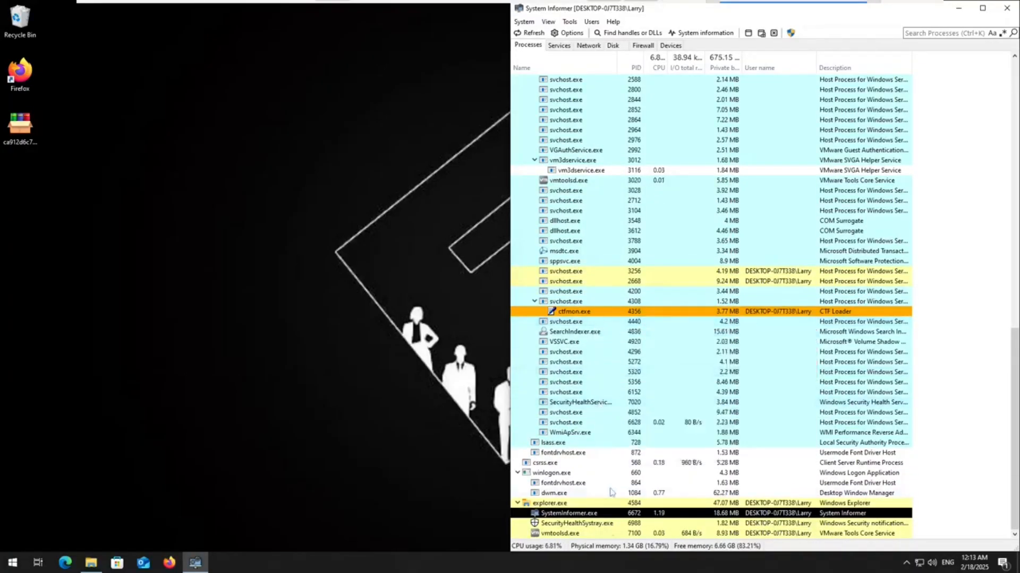
scroll(555, 383, up, 8)
scroll(554, 382, up, 10)
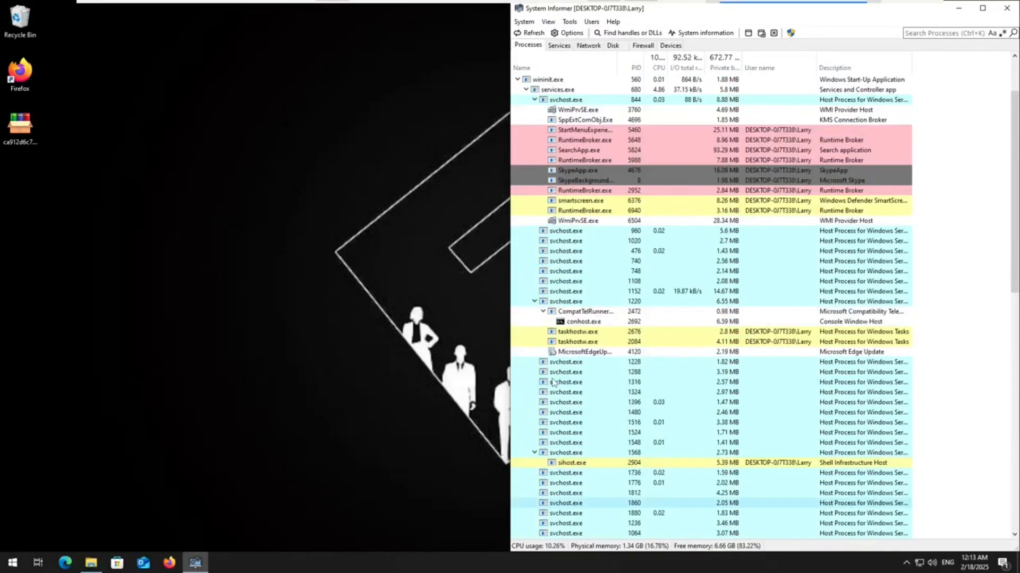
scroll(555, 383, down, 18)
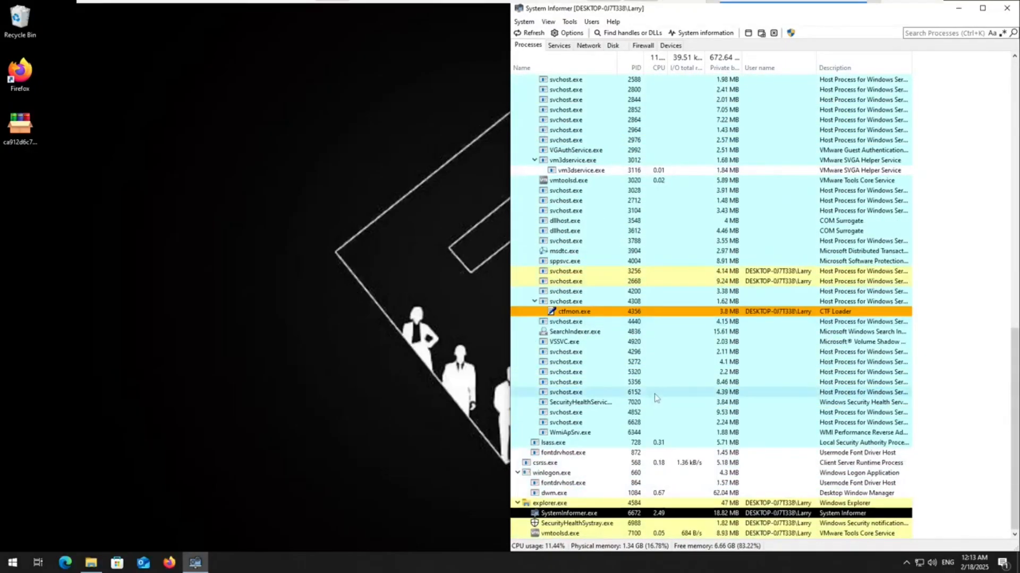
Step: Open Firefox, collapse the firefox.exe process group in System Informer, and decline making Firefox the default browser
click(170, 563)
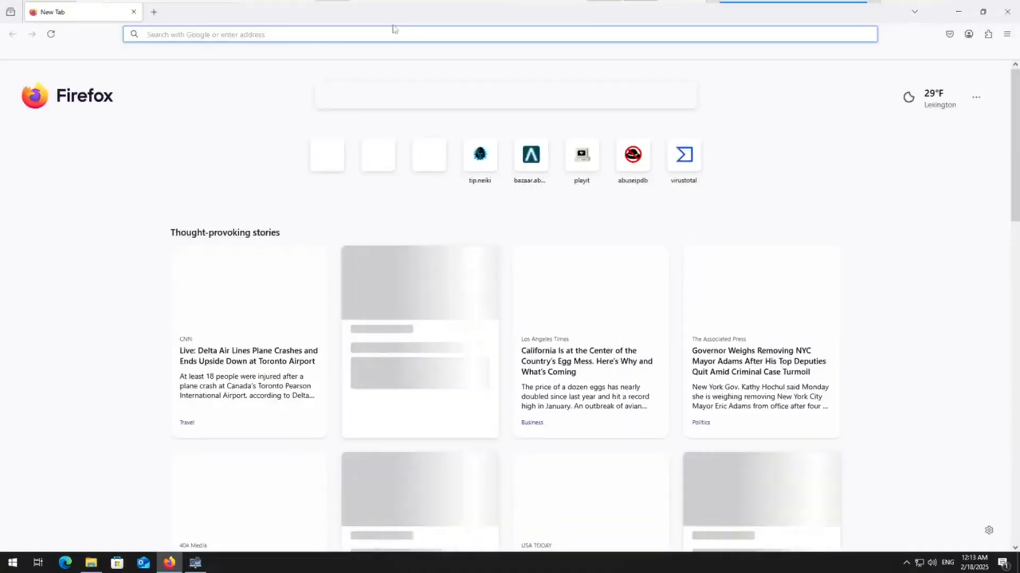
scroll(695, 454, down, 3)
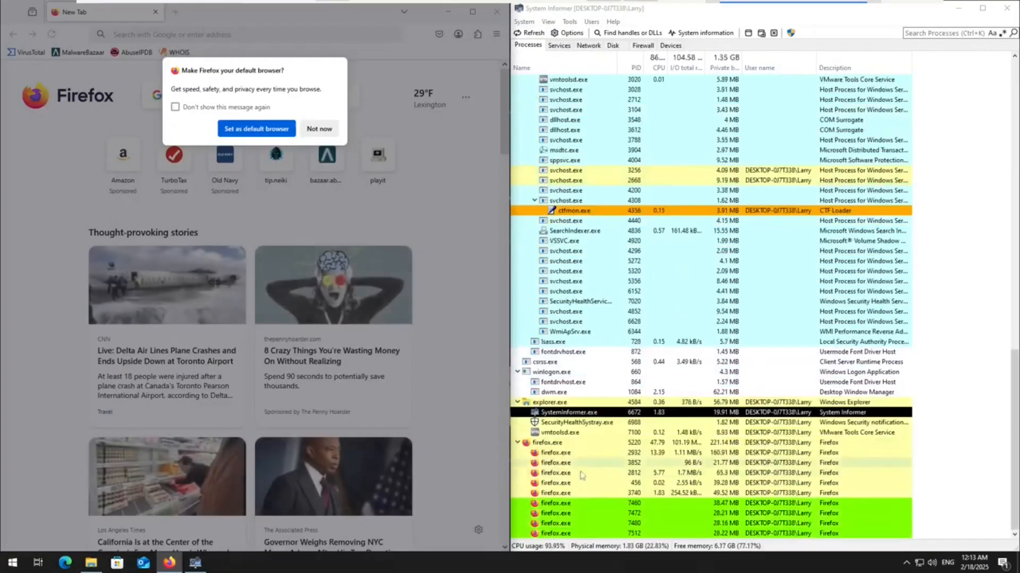
click(517, 443)
click(319, 129)
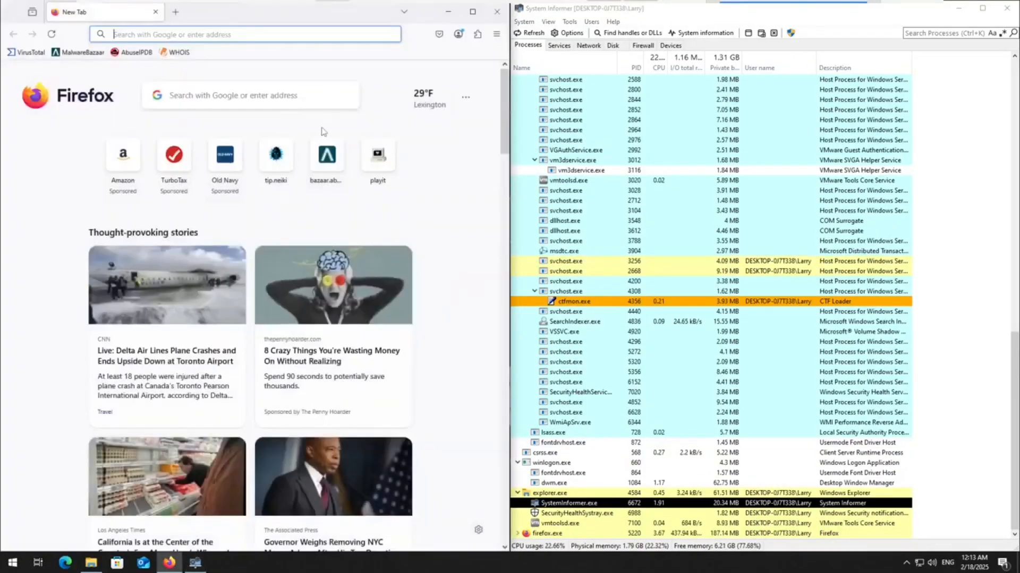
click(496, 34)
click(417, 147)
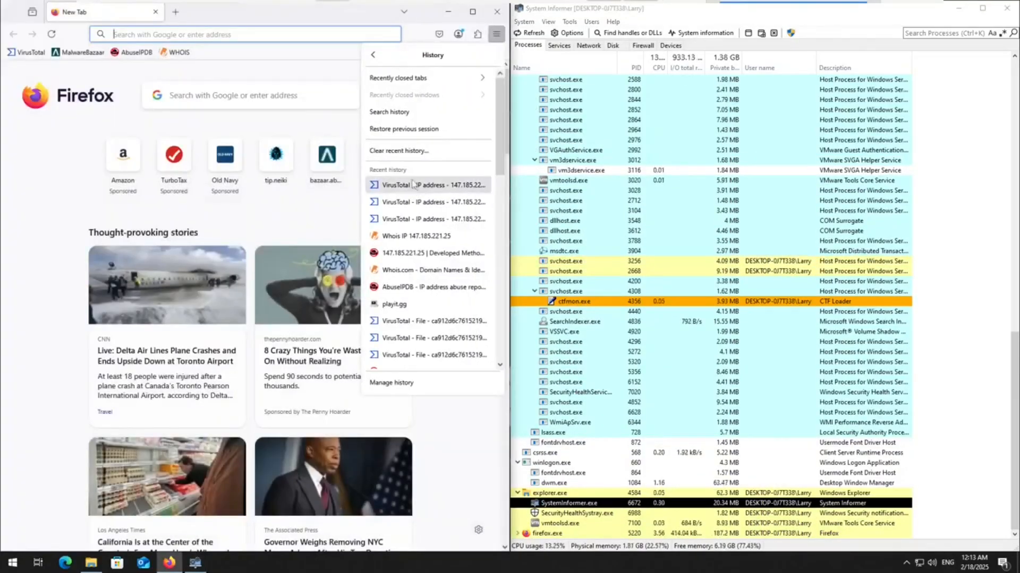
scroll(420, 237, down, 2)
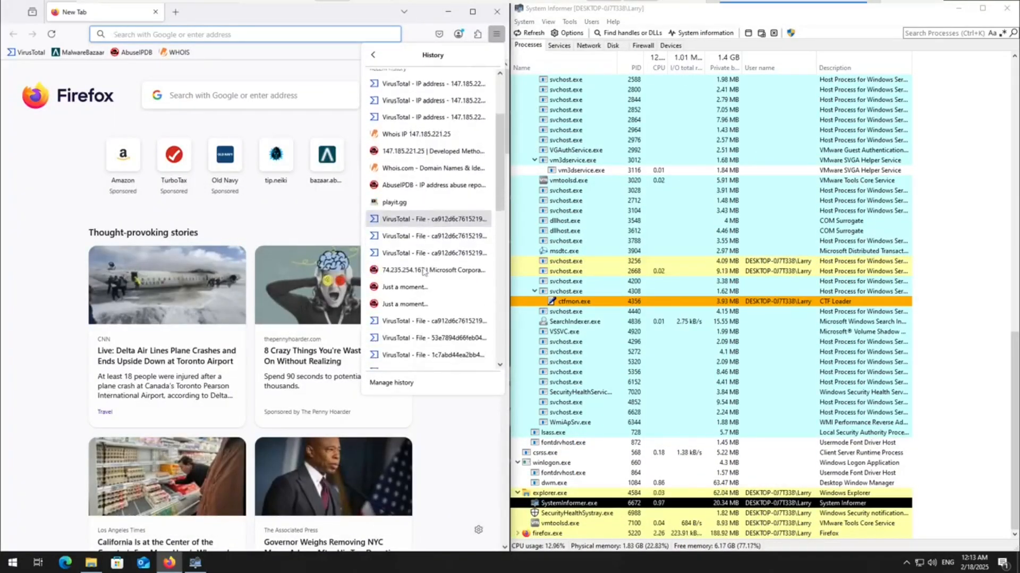
click(420, 329)
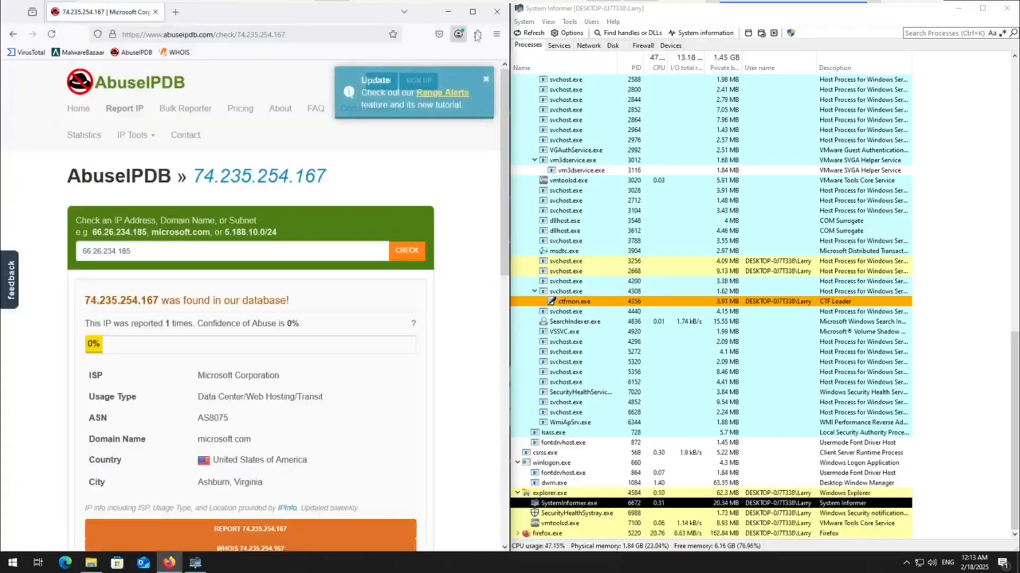
Step: Reopen the VirusTotal behavior report for the ca912d6c7615 sample from the browsing history and maximize the browser window
click(496, 34)
click(404, 147)
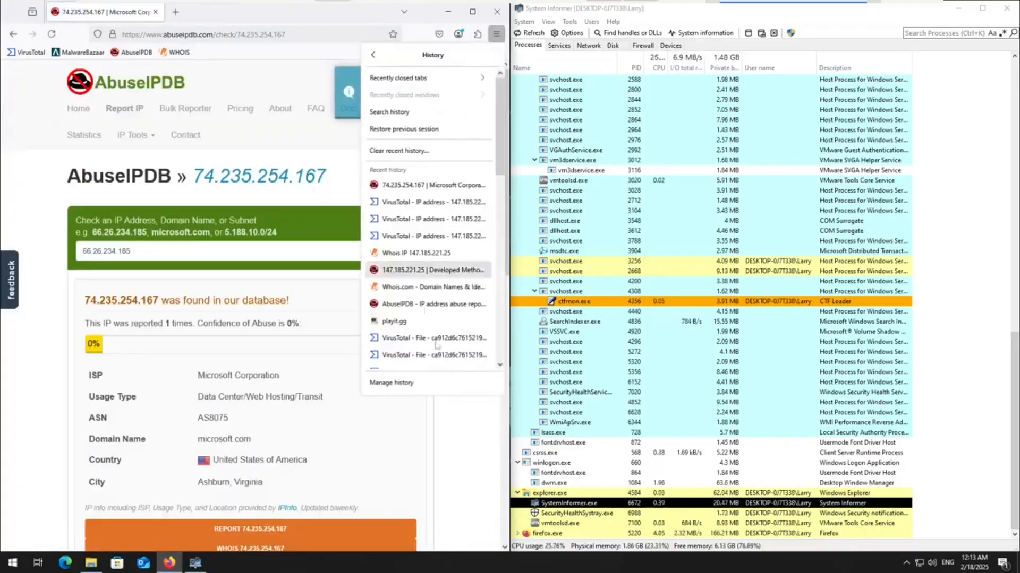
scroll(419, 239, down, 1)
click(425, 294)
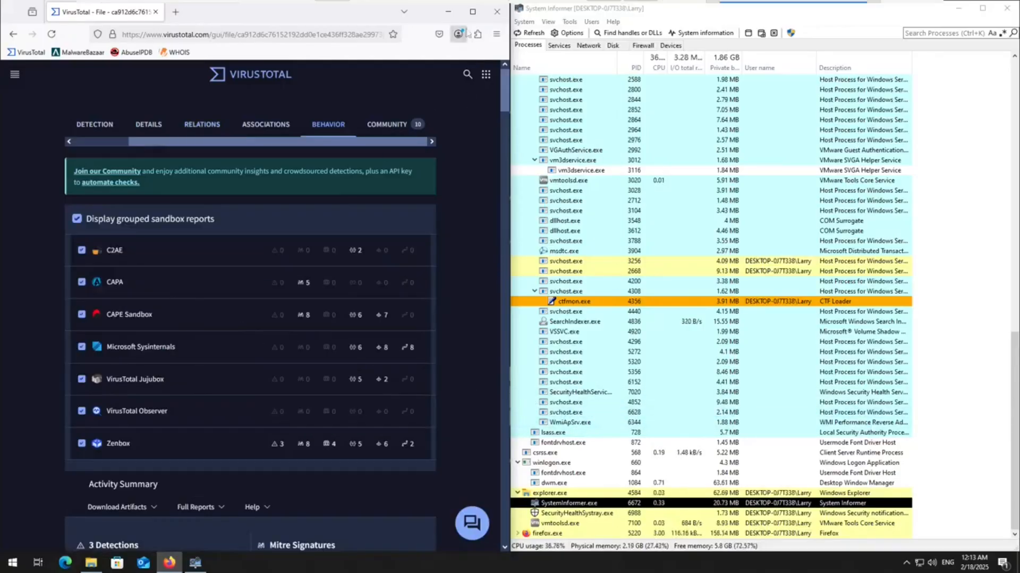
click(472, 12)
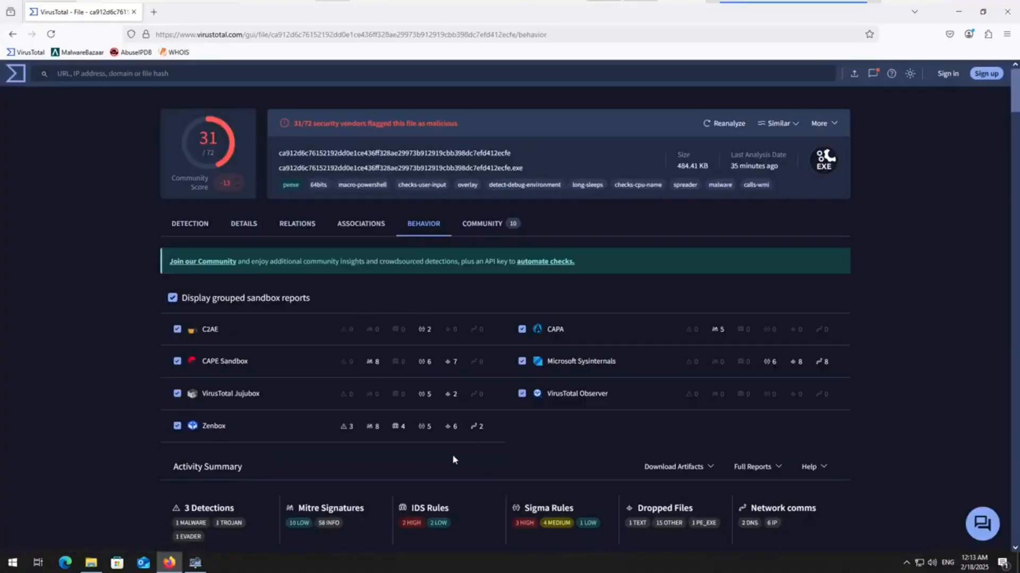
Step: Examine the behavior report's activity summary, crowdsourced Sigma rules and IDS rules, including the njRAT/Bladabindi detections and network communication
scroll(452, 463, down, 6)
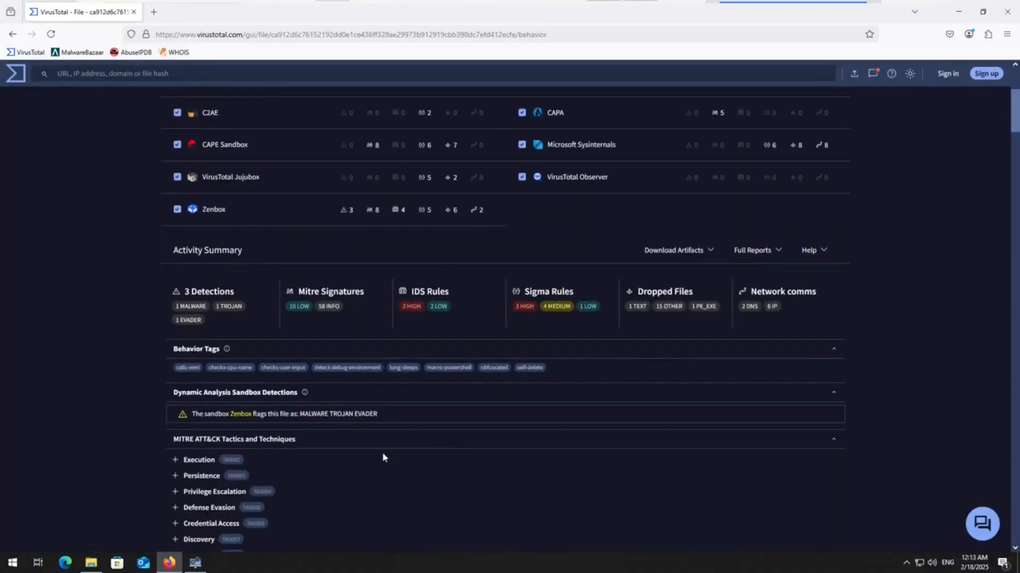
scroll(370, 462, down, 11)
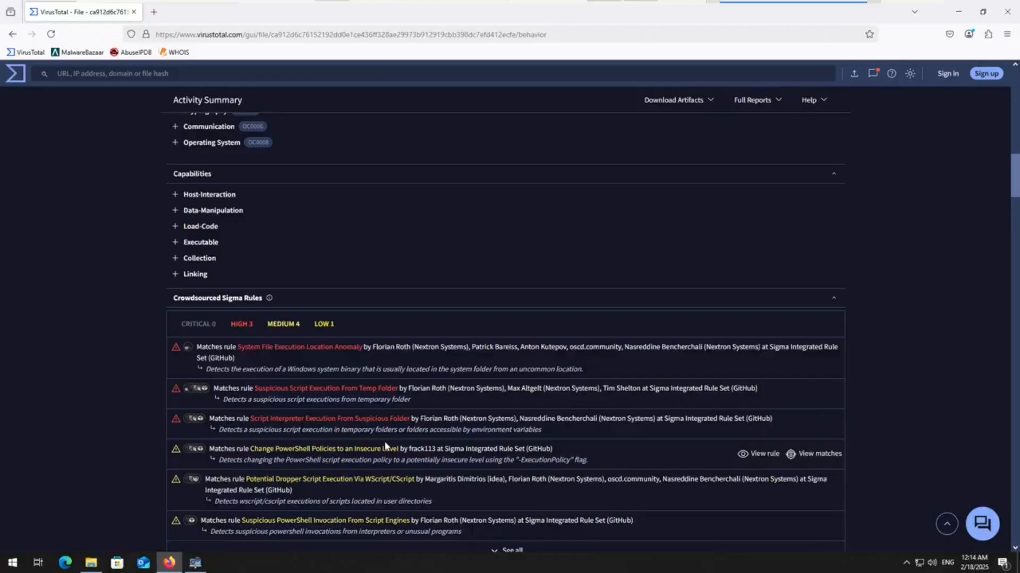
scroll(385, 446, down, 3)
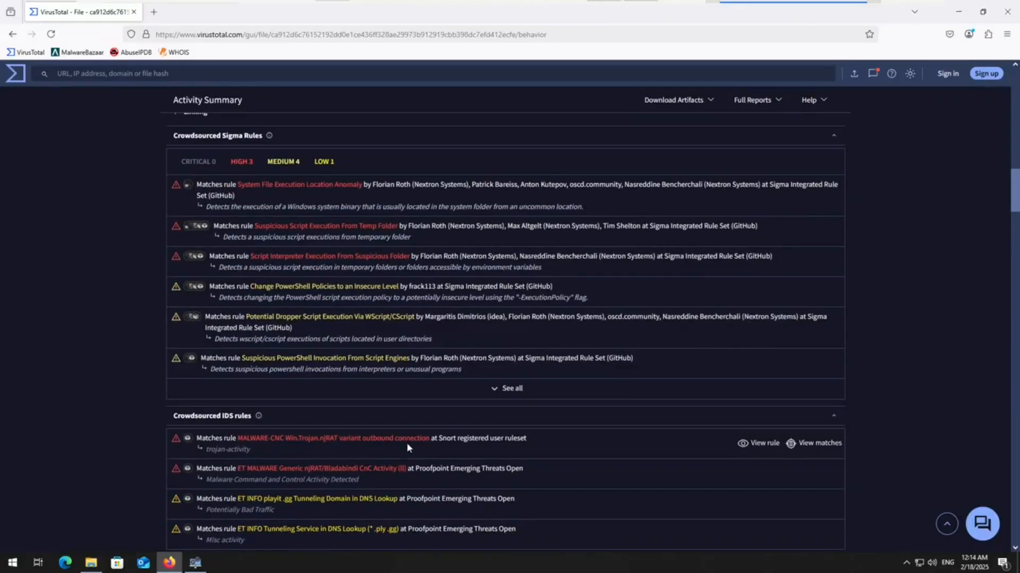
scroll(407, 447, down, 4)
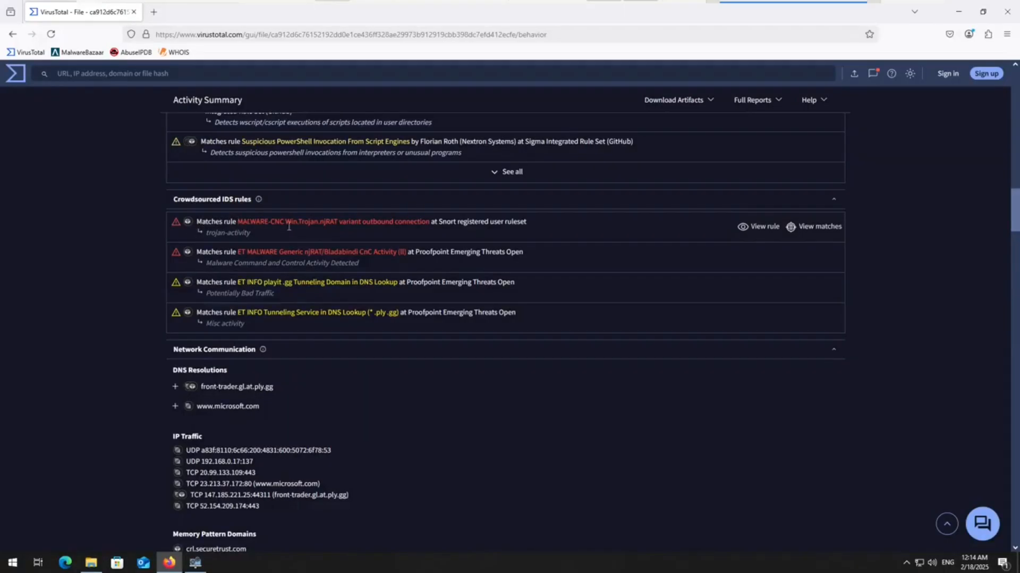
drag(319, 223, 351, 252)
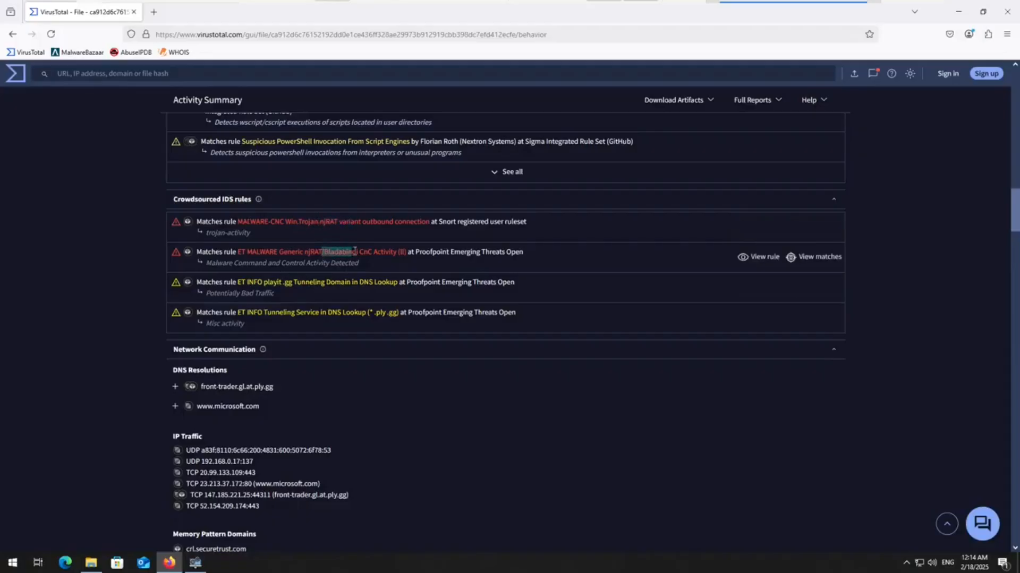
click(406, 277)
scroll(359, 286, up, 8)
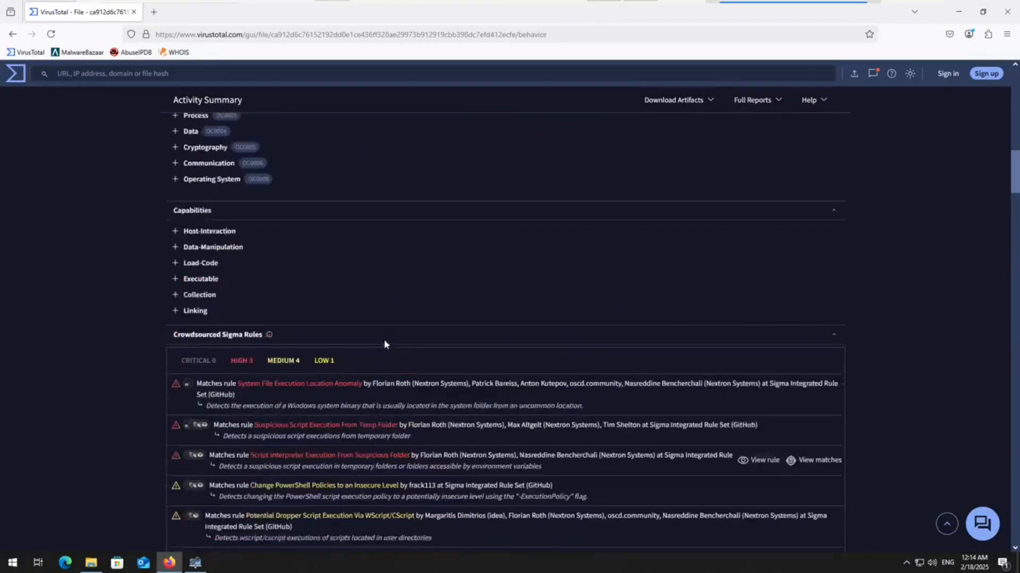
scroll(392, 350, down, 5)
scroll(390, 351, up, 15)
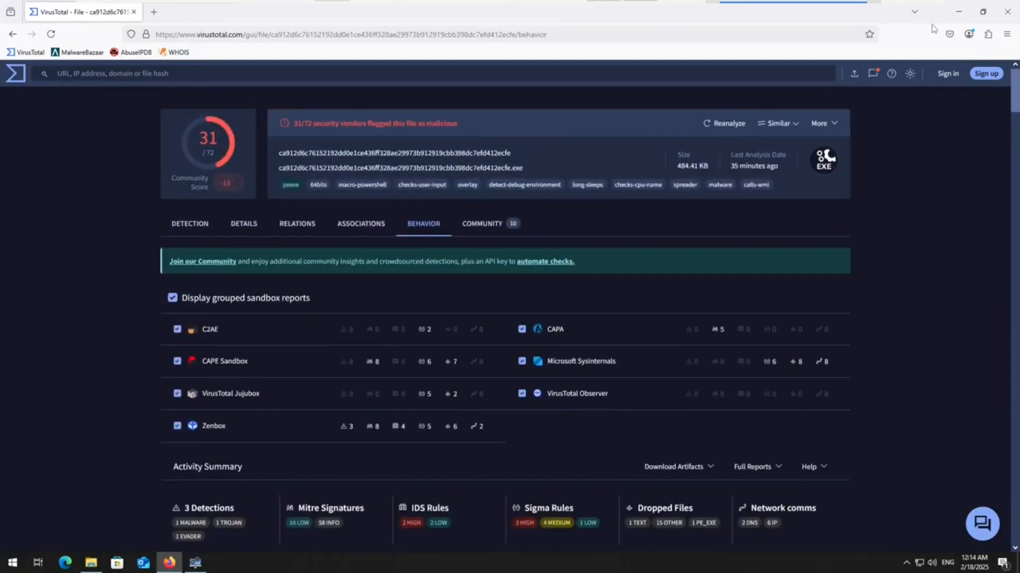
Step: Minimize the browser and recheck the System Informer process tree from end to end for suspicious processes started since the restart
click(959, 12)
scroll(778, 387, down, 3)
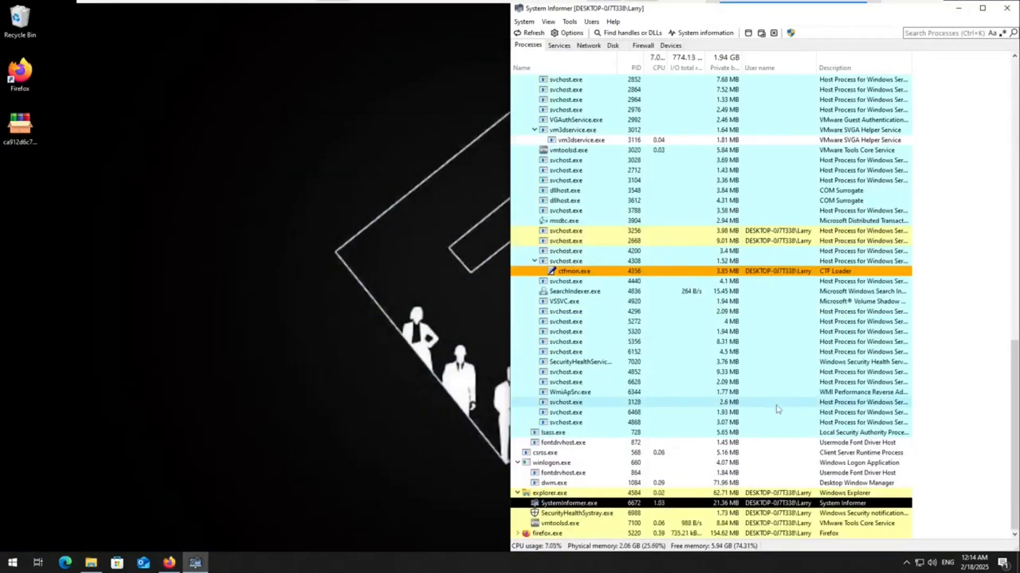
scroll(777, 406, up, 15)
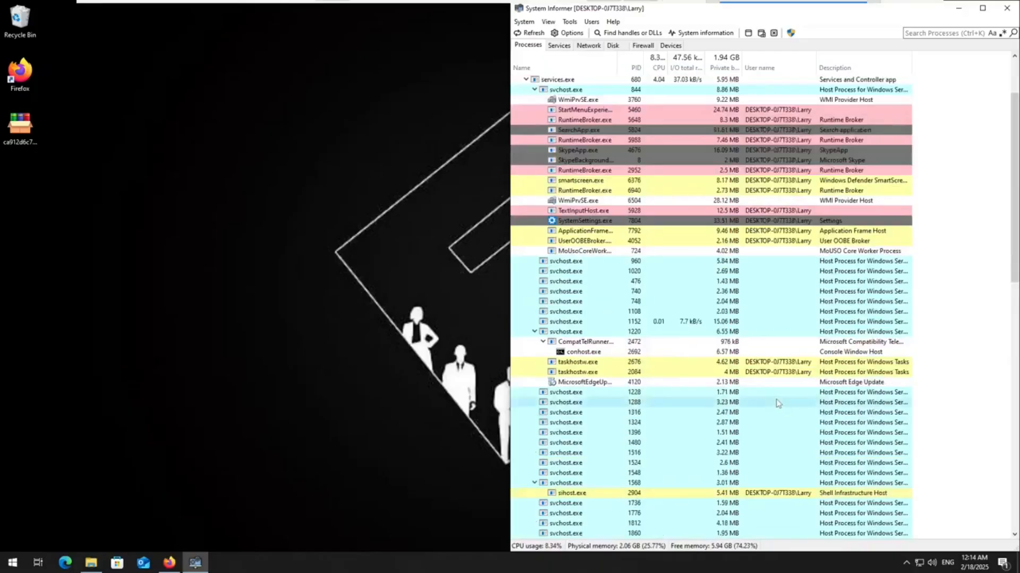
scroll(777, 403, up, 3)
scroll(754, 378, down, 5)
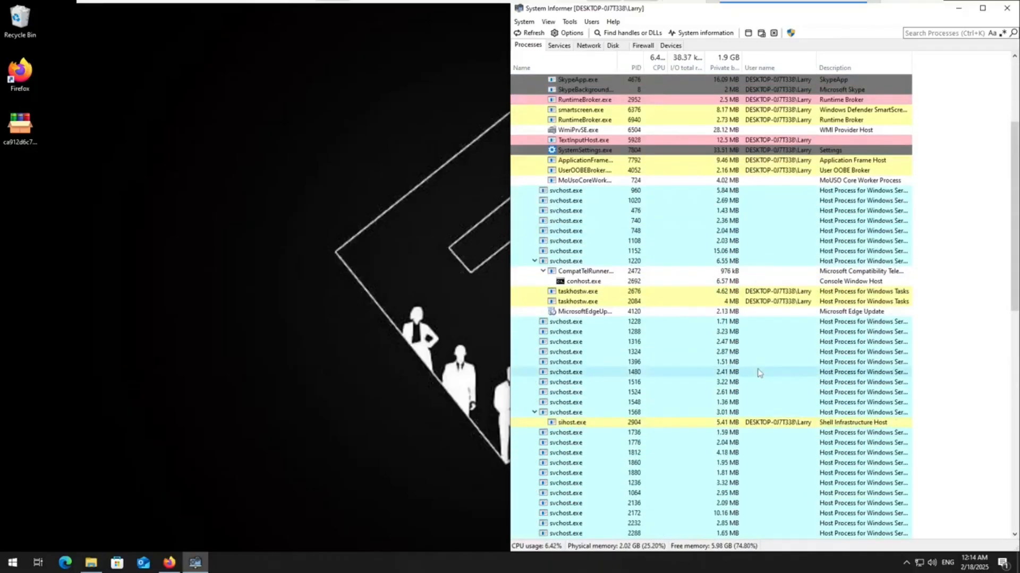
scroll(758, 374, down, 20)
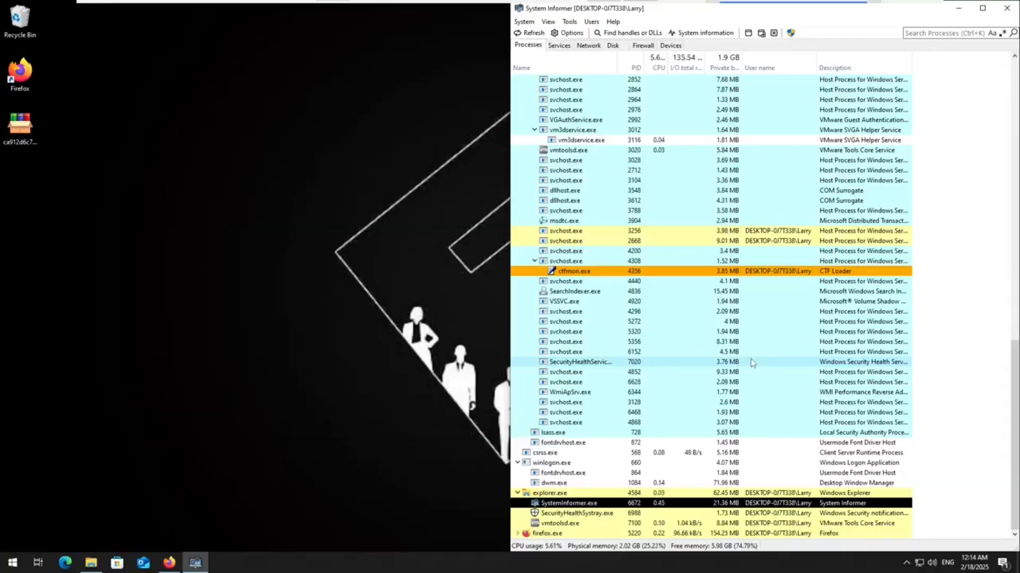
scroll(753, 362, up, 2)
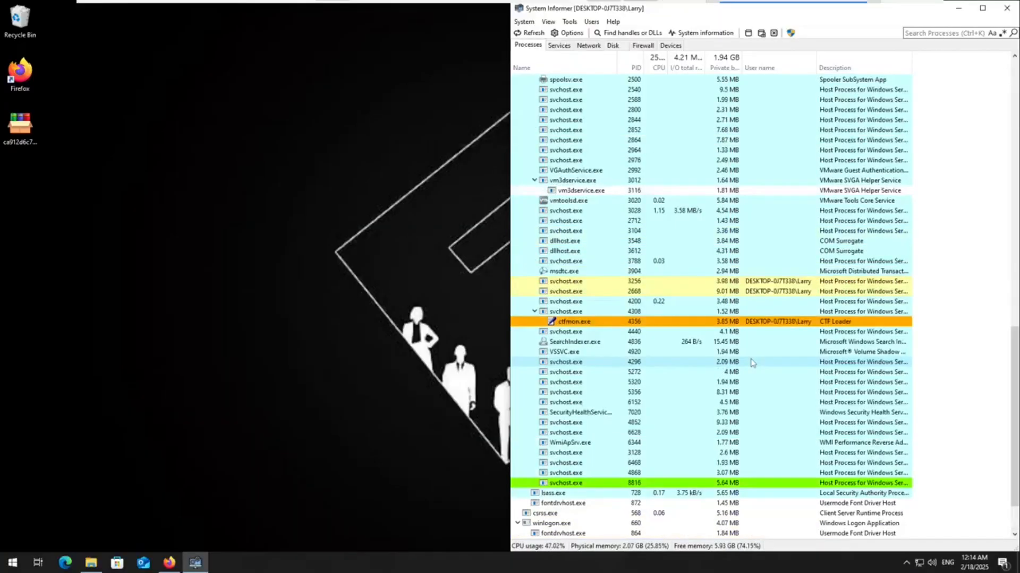
scroll(638, 361, down, 2)
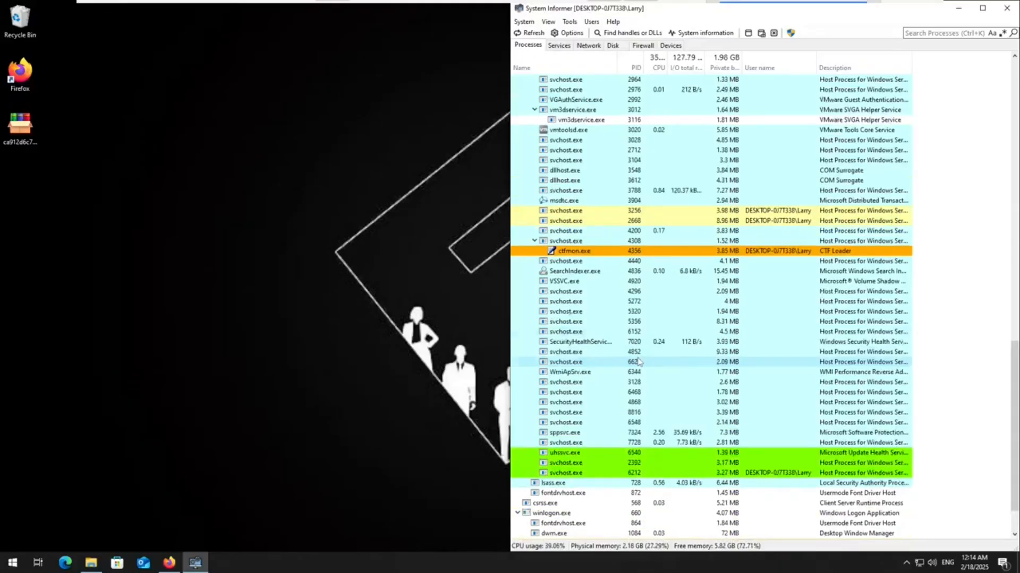
scroll(639, 361, down, 2)
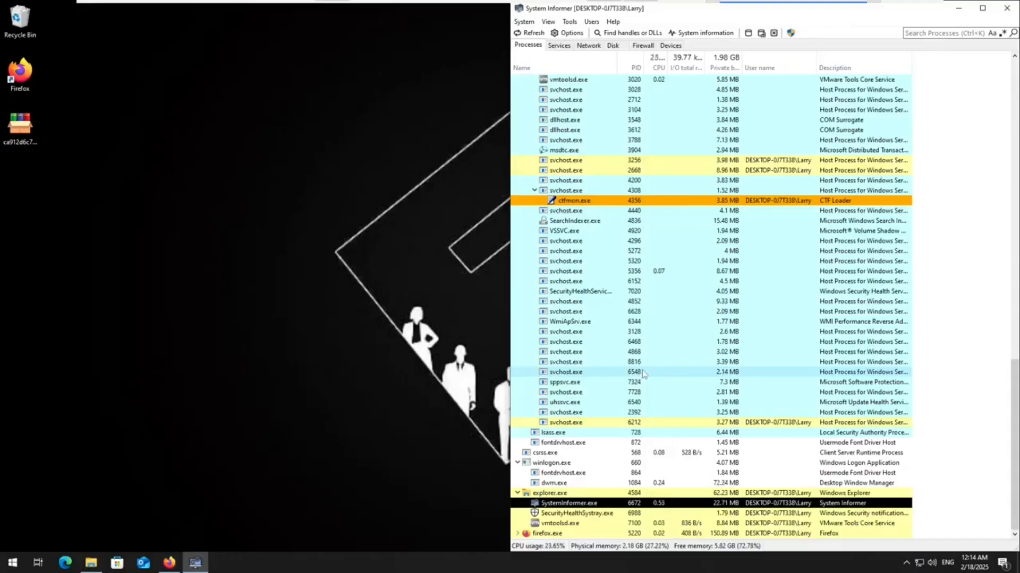
scroll(643, 373, up, 1)
scroll(649, 370, down, 1)
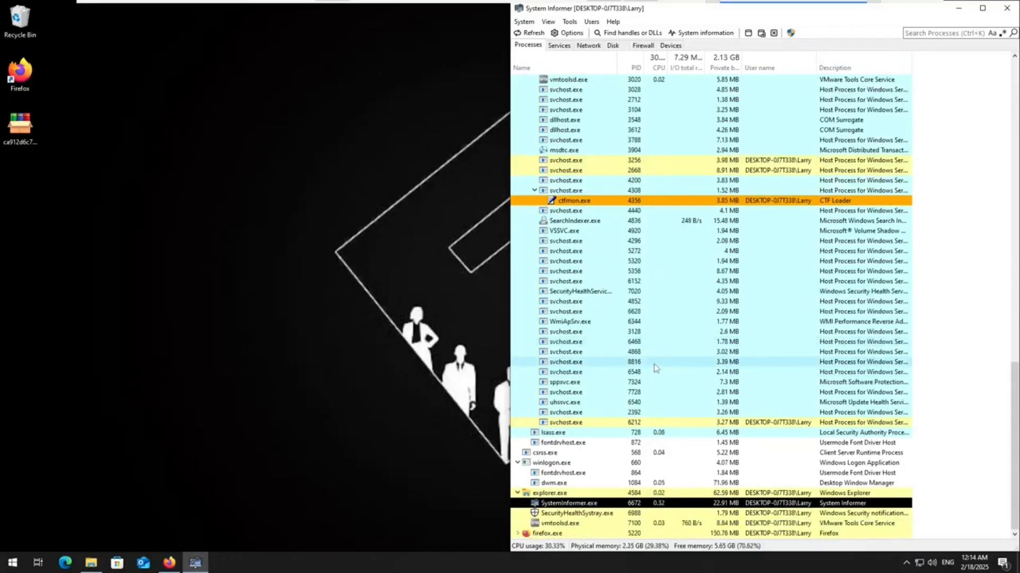
scroll(656, 369, down, 1)
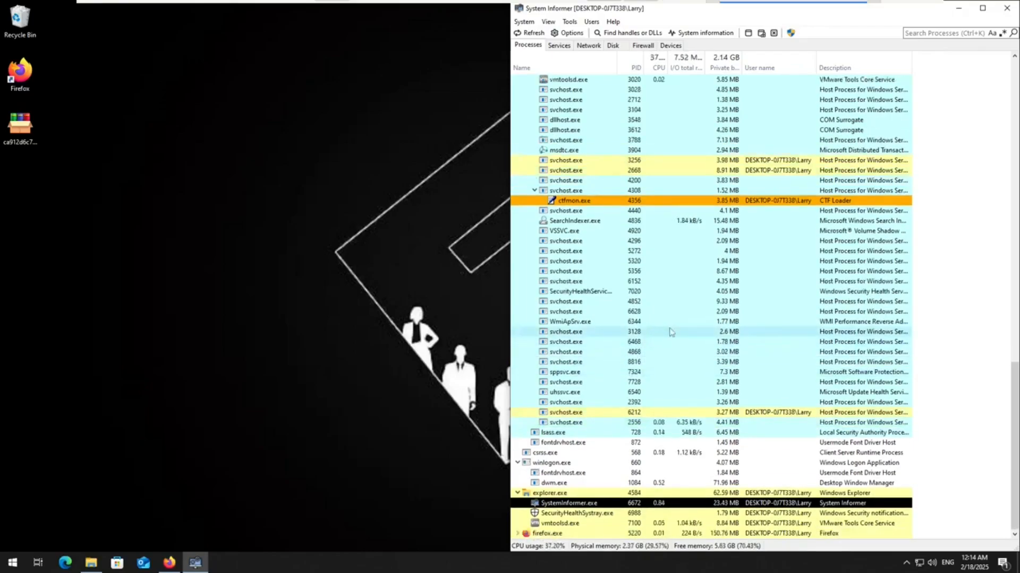
scroll(670, 332, up, 2)
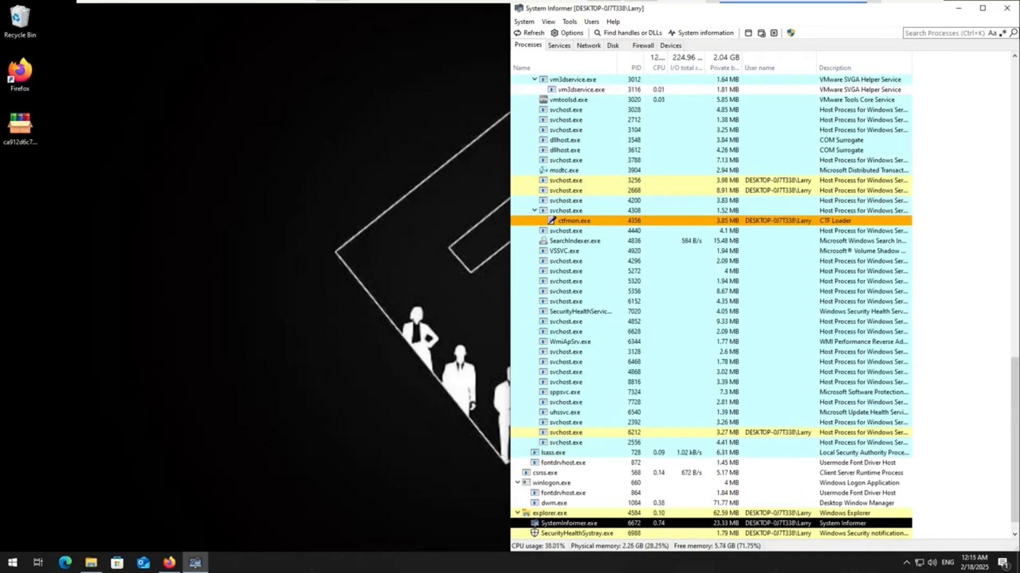